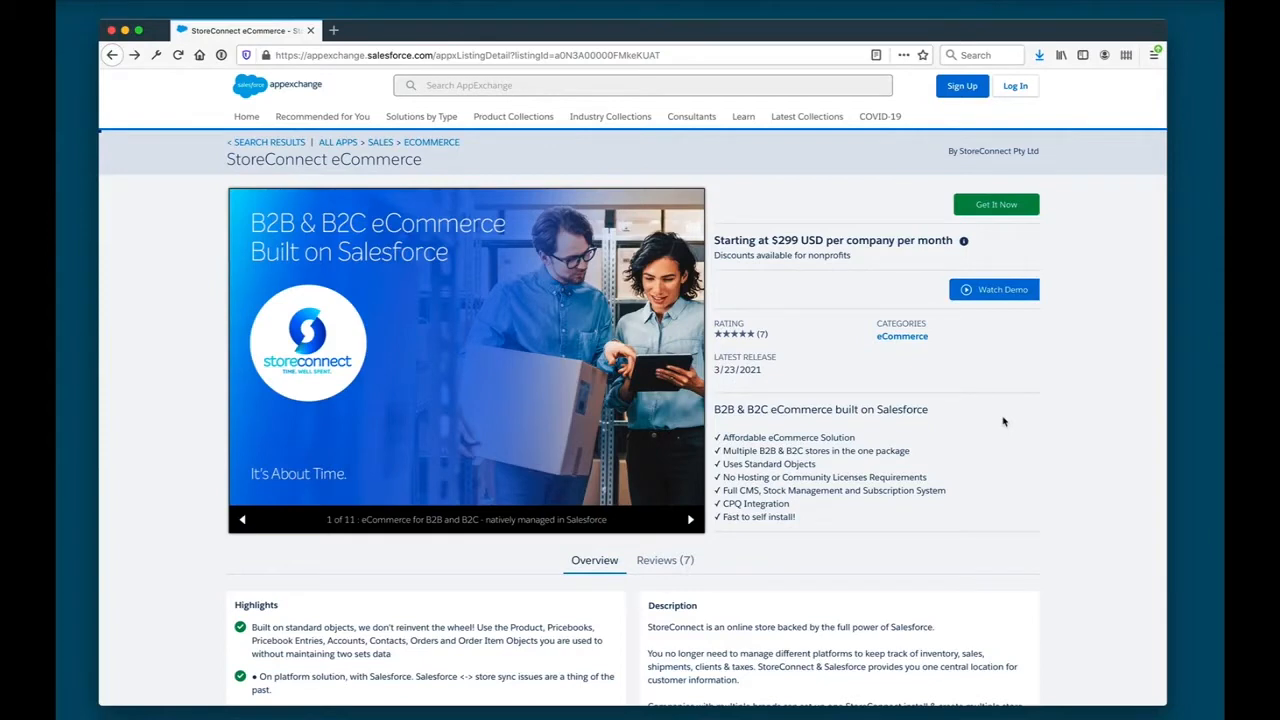
- Get the StoreConnect eCommerce listing as a guest and start the free Salesforce trial signup
left_click(1004, 206)
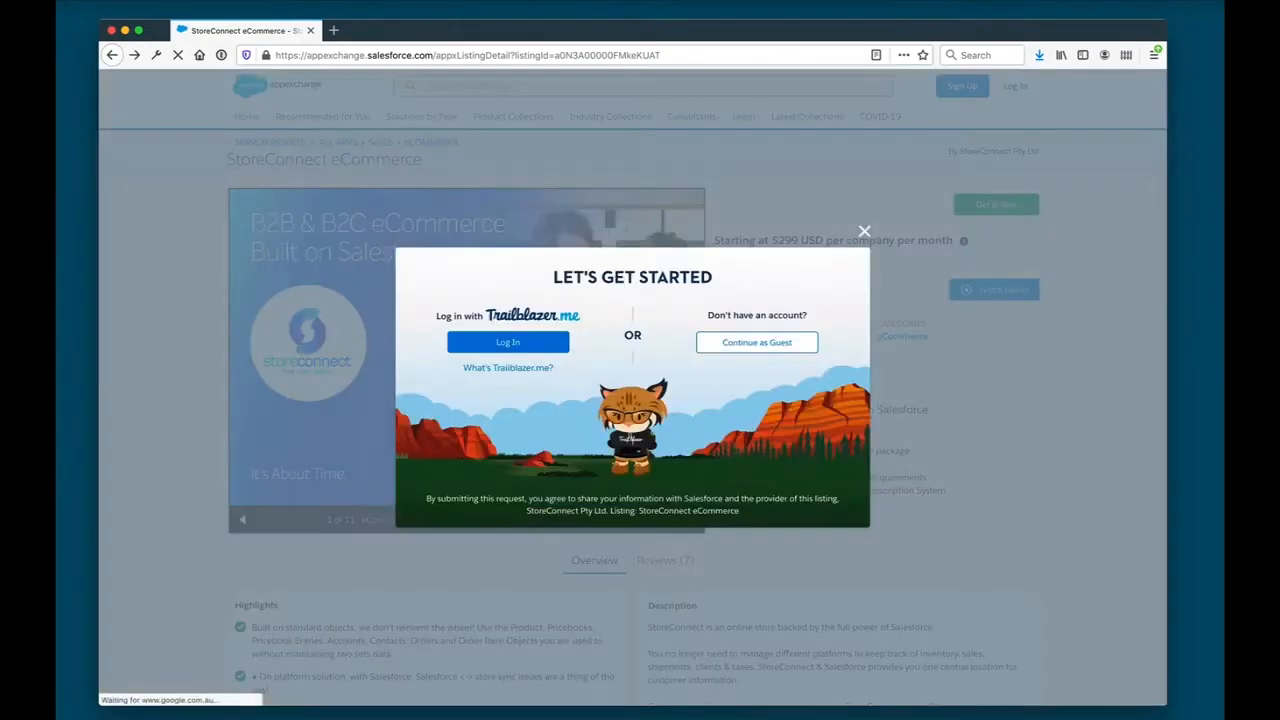
left_click(755, 343)
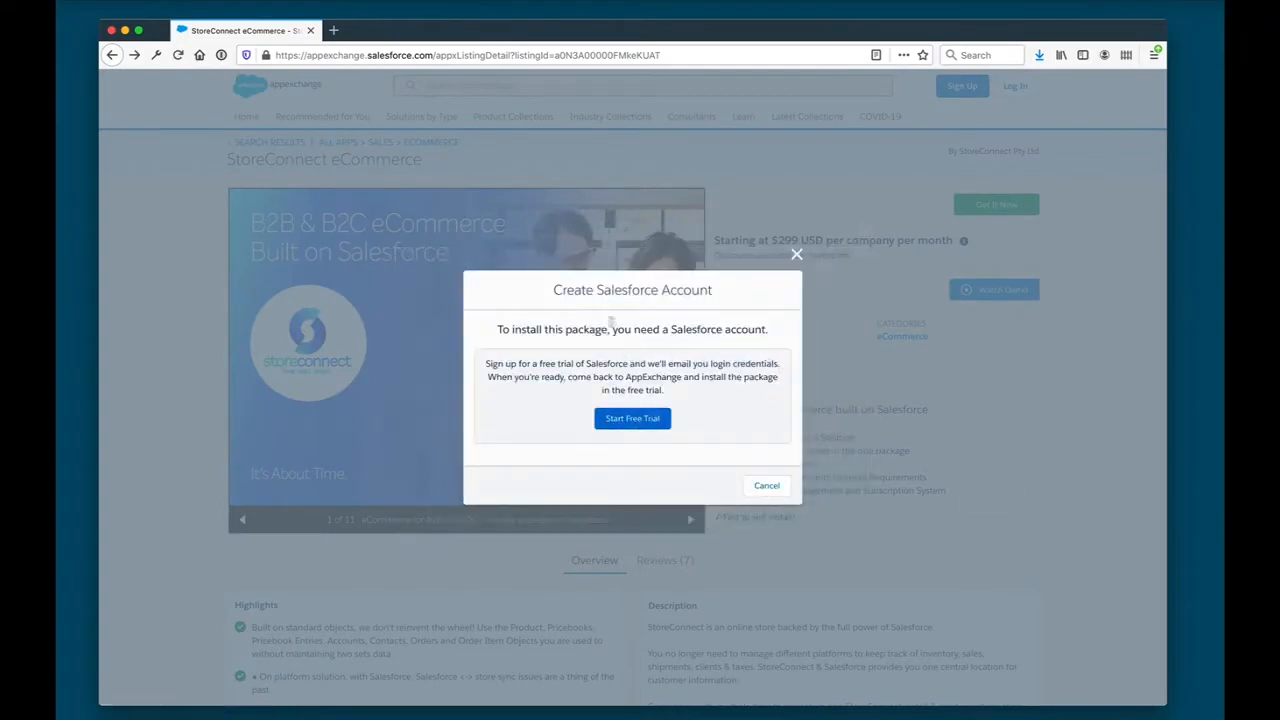
left_click(632, 418)
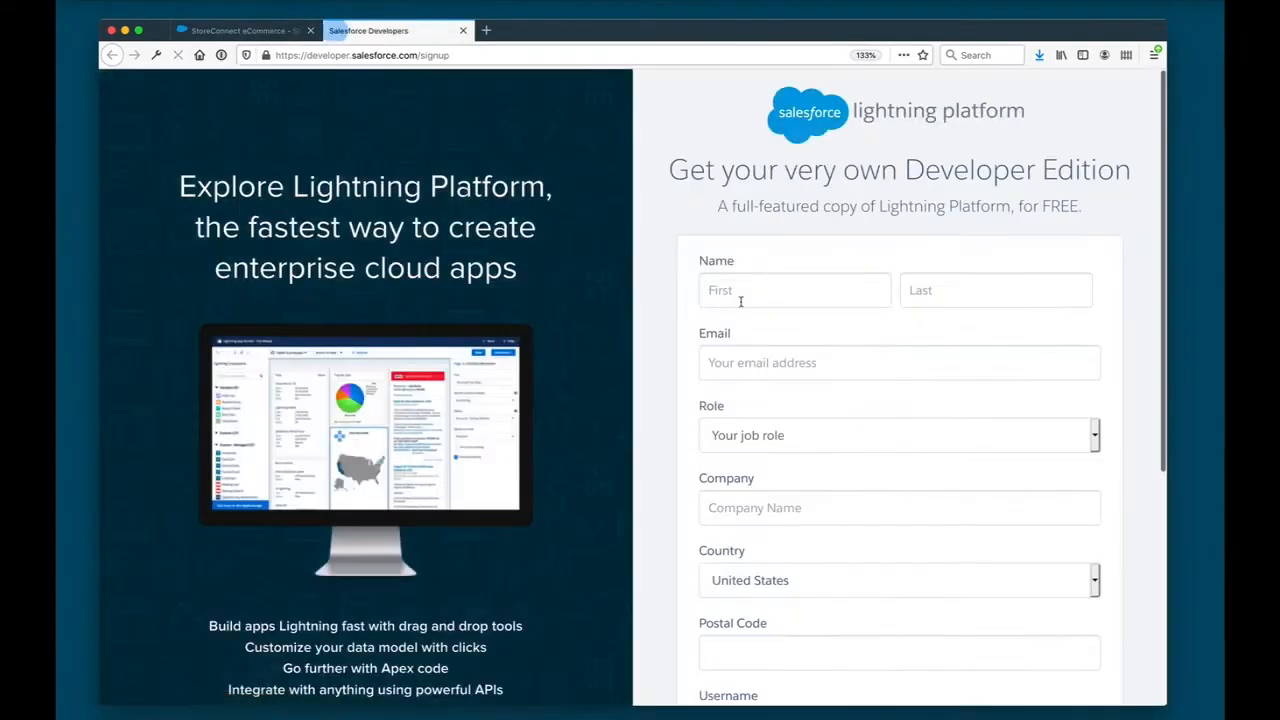
- Enter the registrant's first name, last name and email address in the Developer Edition signup form
left_click(740, 301)
key("Tab")
key("Tab")
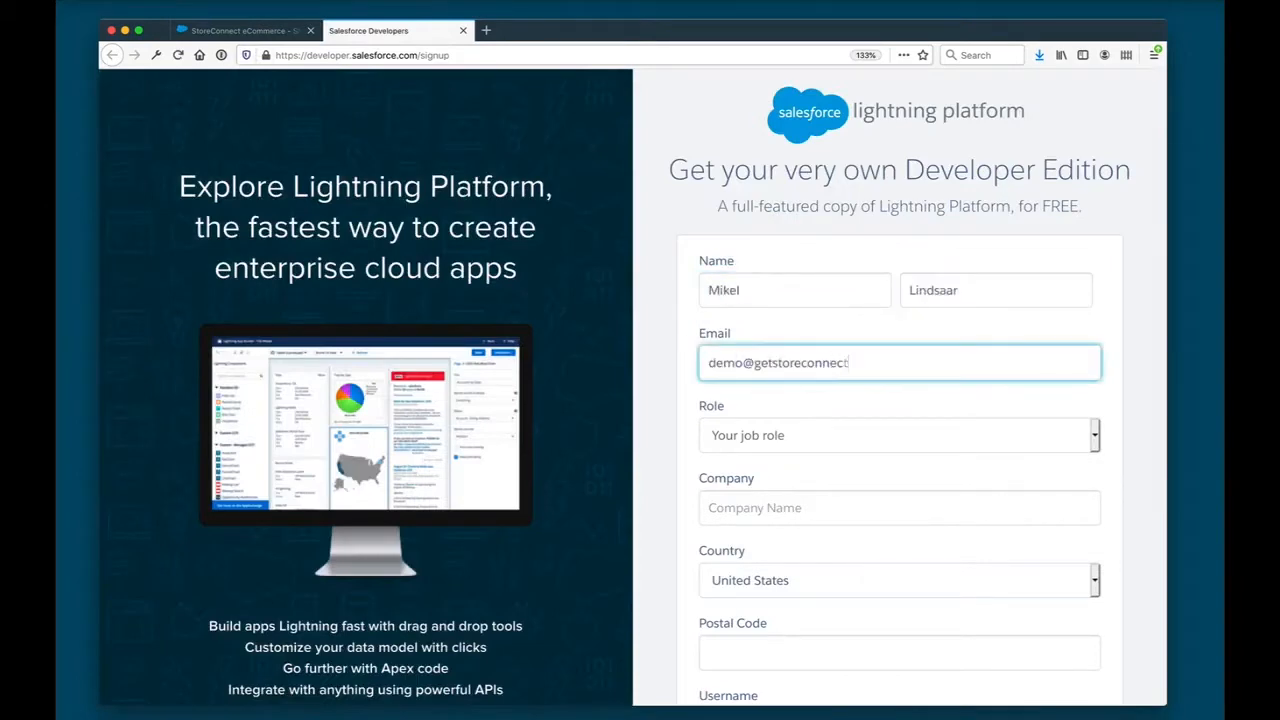
key("Tab")
- Set the role to Business Manager/Executive, the company to StoreConnect Pty Ltd and the country to Australia
left_click(790, 446)
left_click(880, 493)
left_click(862, 447)
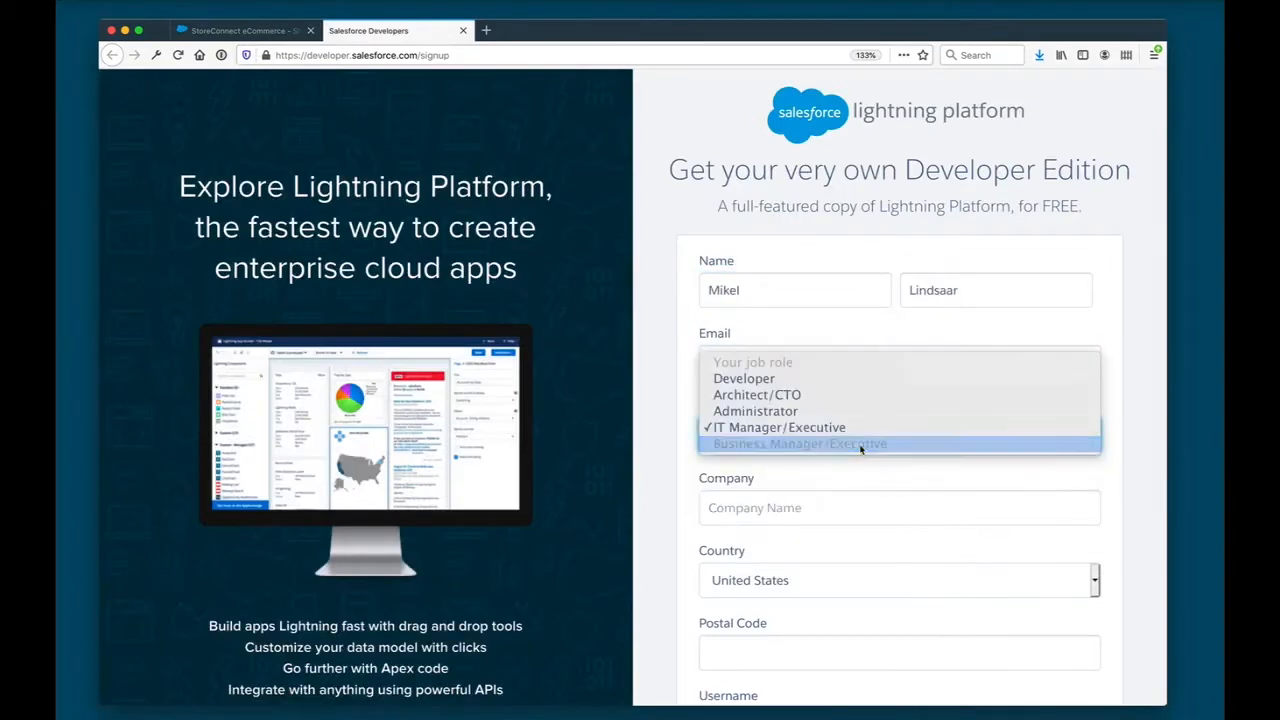
left_click(861, 447)
scroll(861, 449, "down", 3)
key("Tab")
type("StoreConnect Pty Ltd")
left_click(977, 418)
type("aus")
key("Return")
key("Tab")
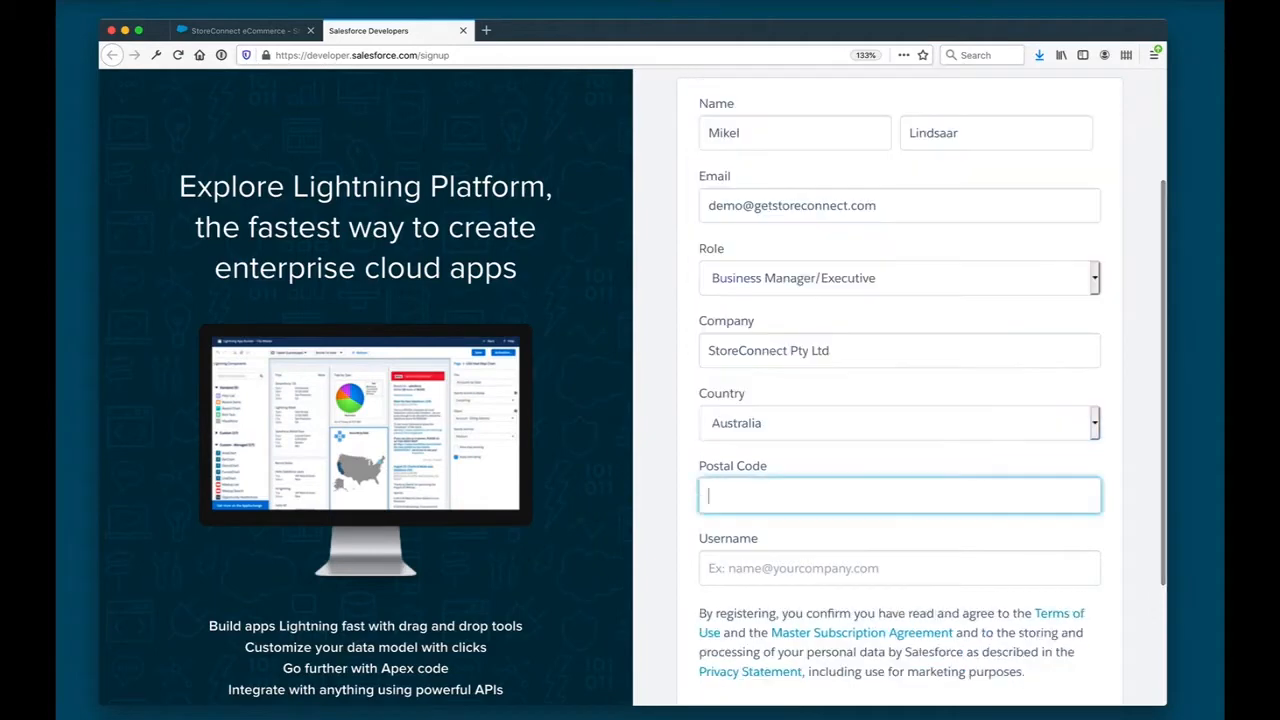
- Fill in the postal code and the account username, and submit the Developer Edition signup
type("2060")
key("Tab")
scroll(900, 522, "down", 3)
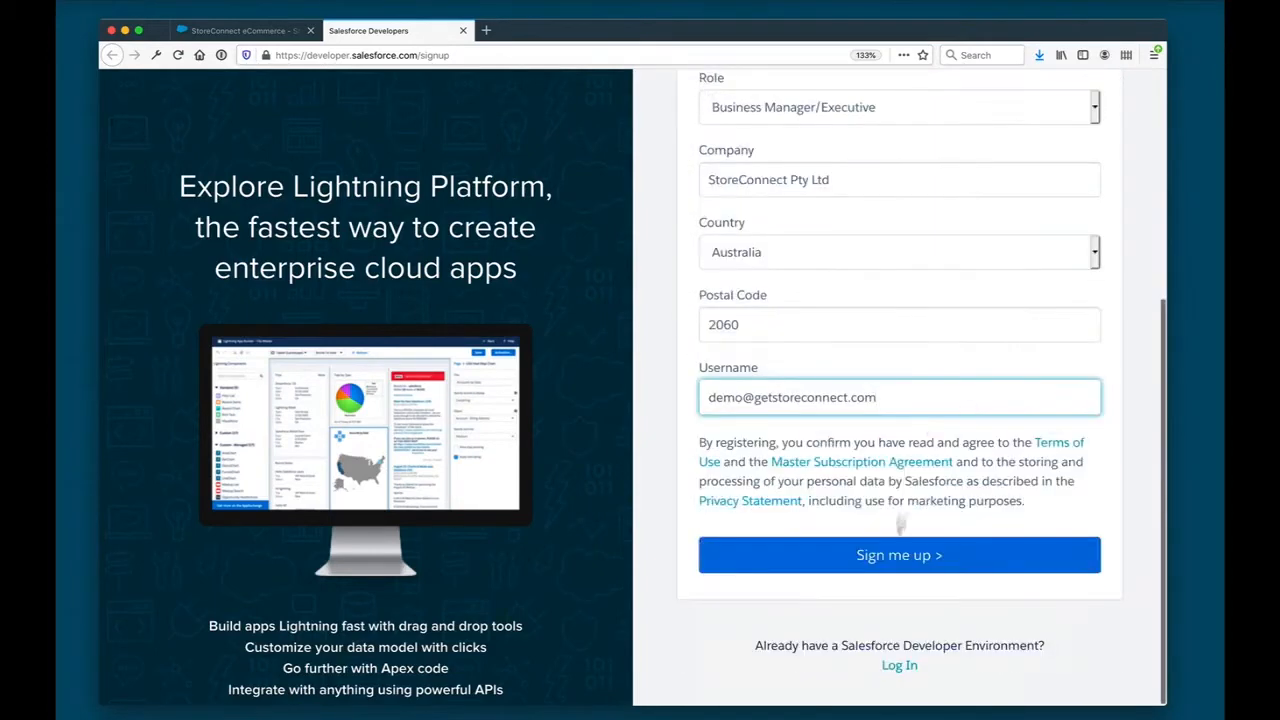
left_click(899, 555)
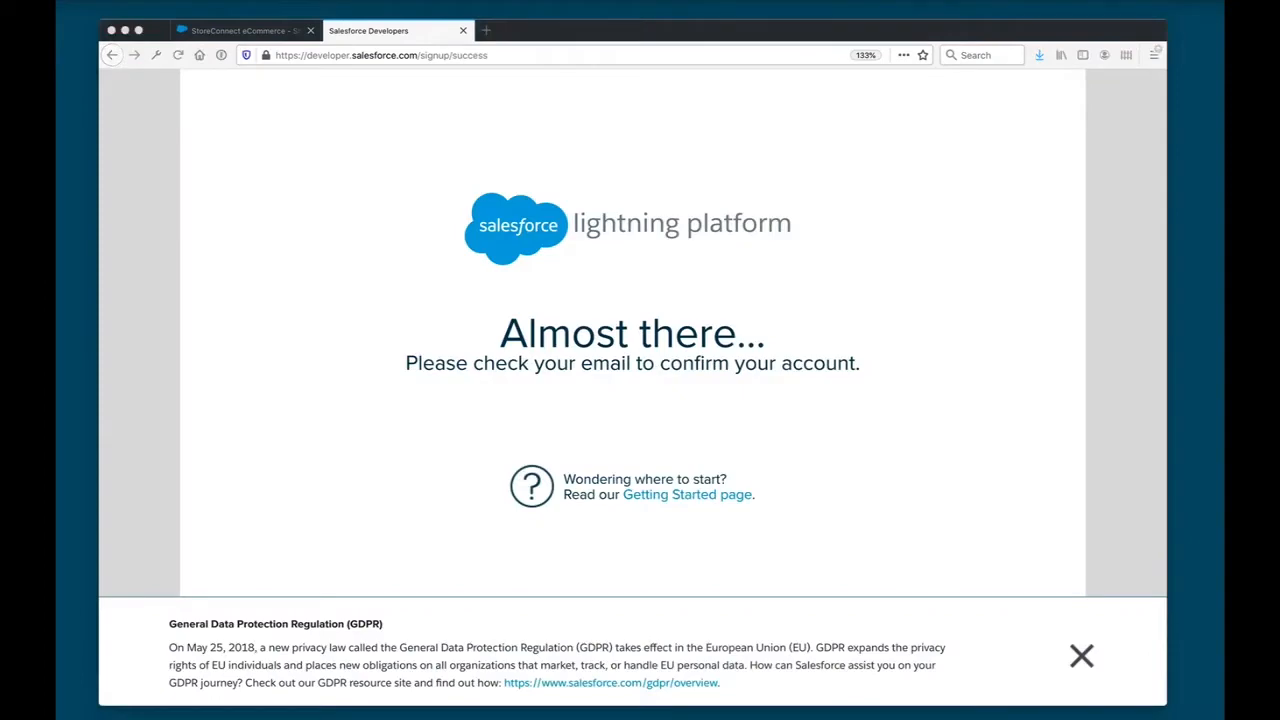
- Open the copied link to the new Salesforce org and dismiss the Lightning Experience welcome dialog
left_click(626, 56)
key("super+v")
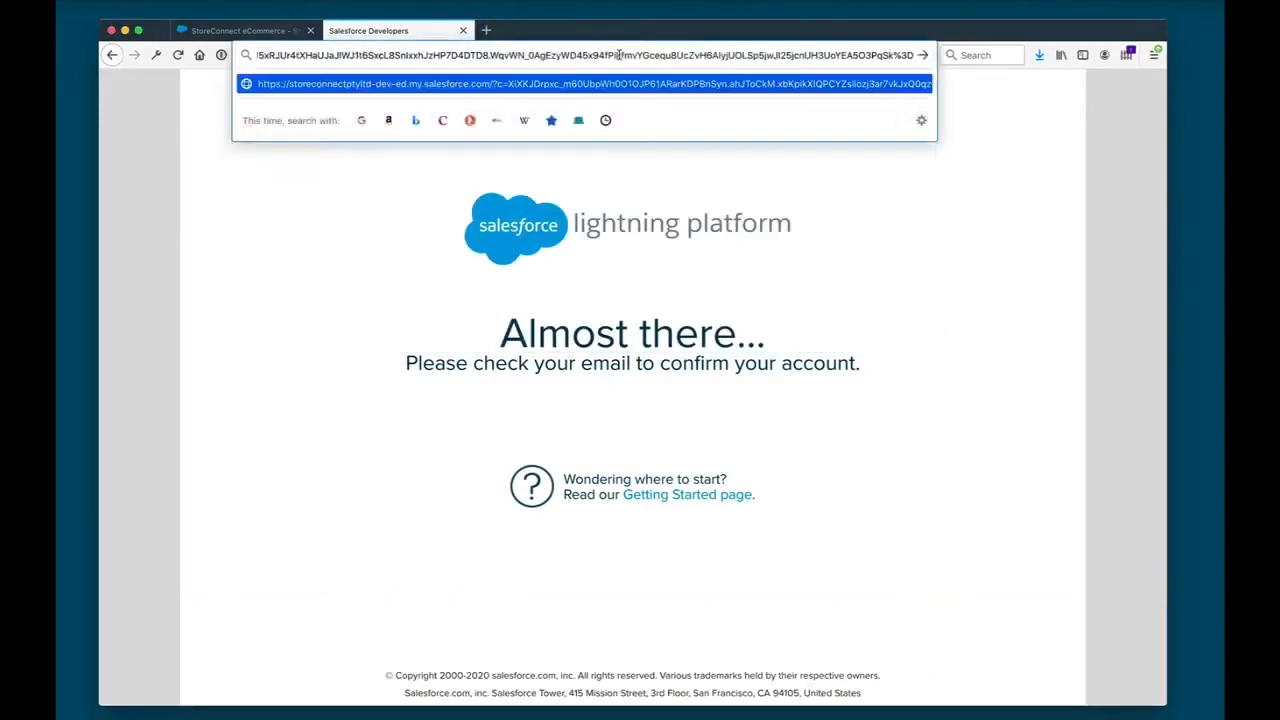
key("Return")
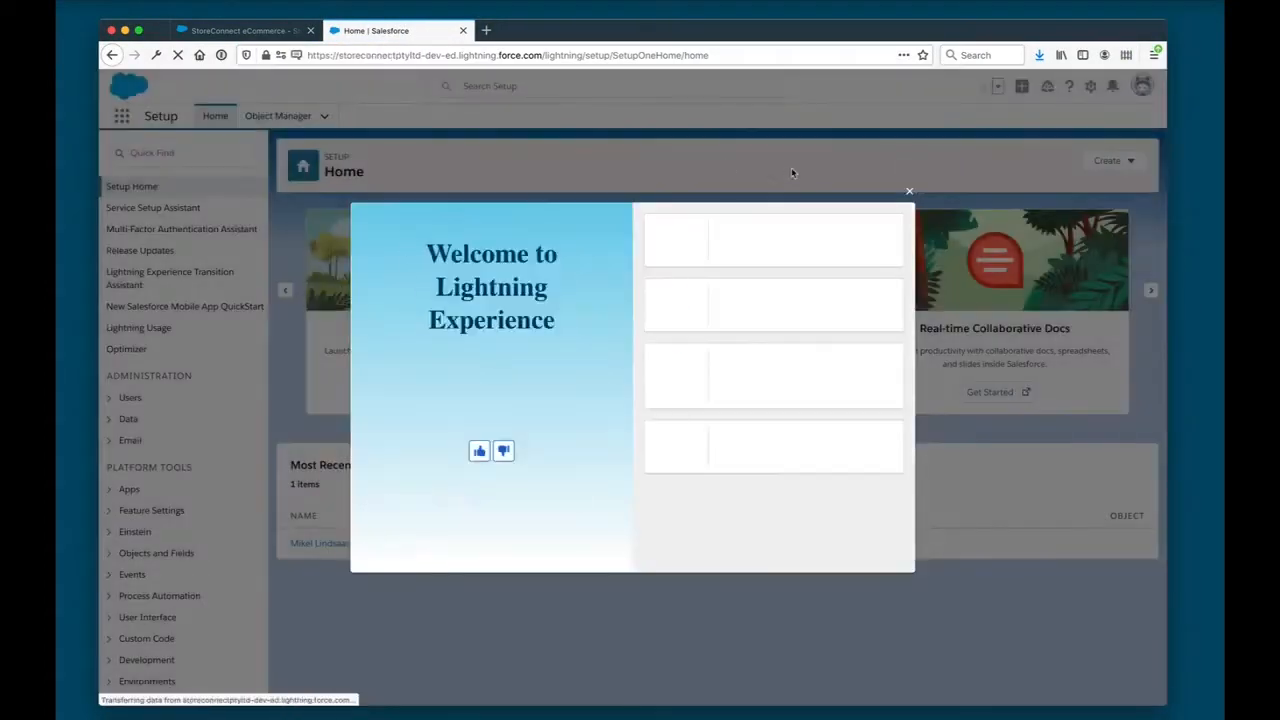
left_click(910, 195)
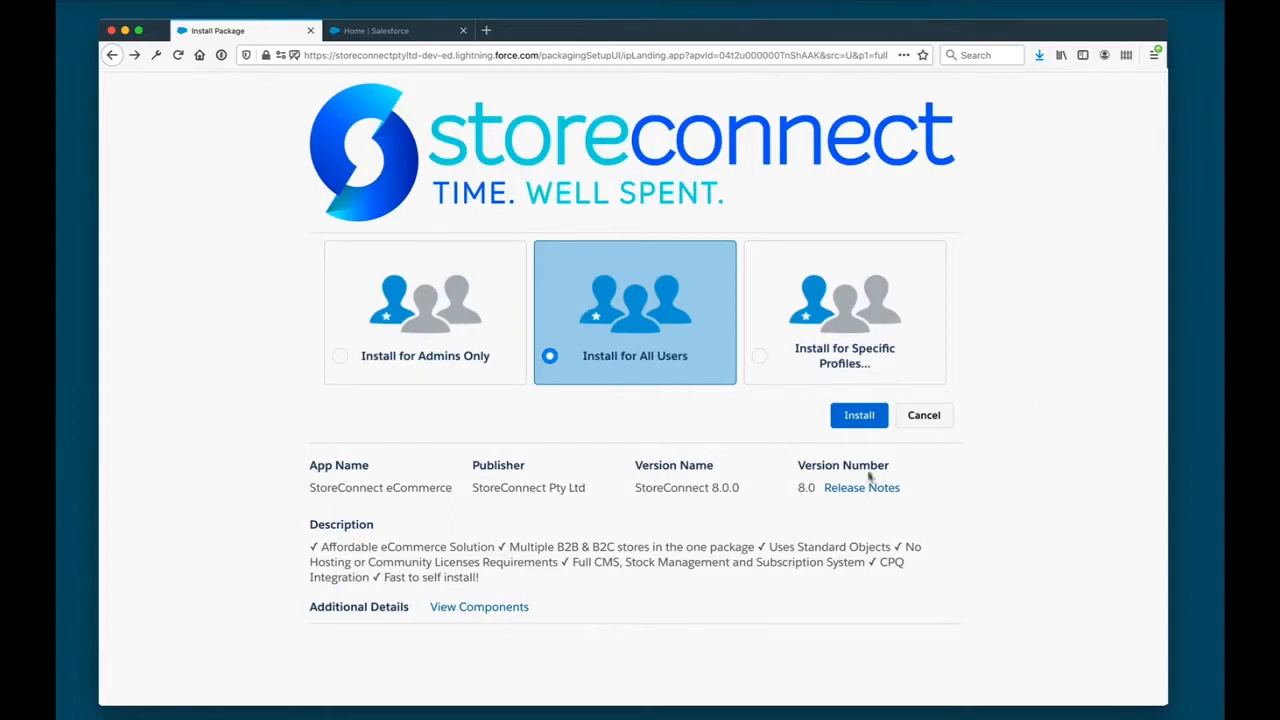
- Install the StoreConnect eCommerce package for all users, granting access to its third-party web sites
left_click(860, 418)
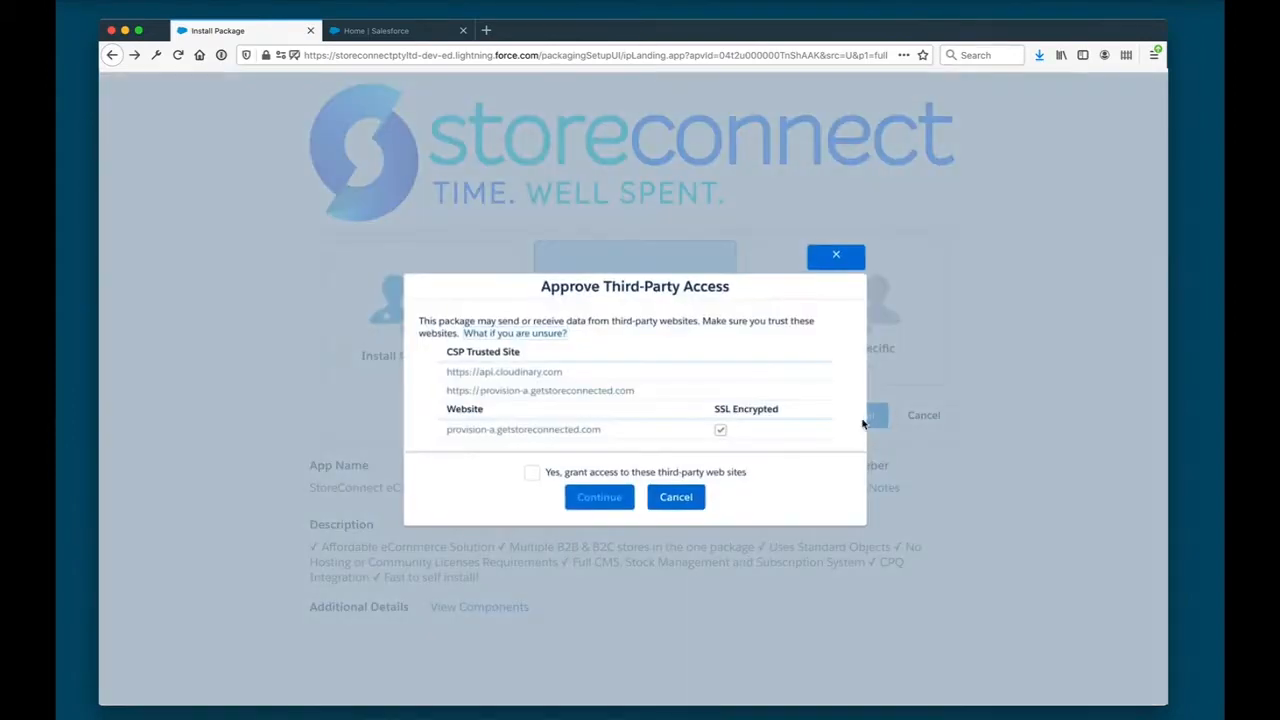
left_click(532, 474)
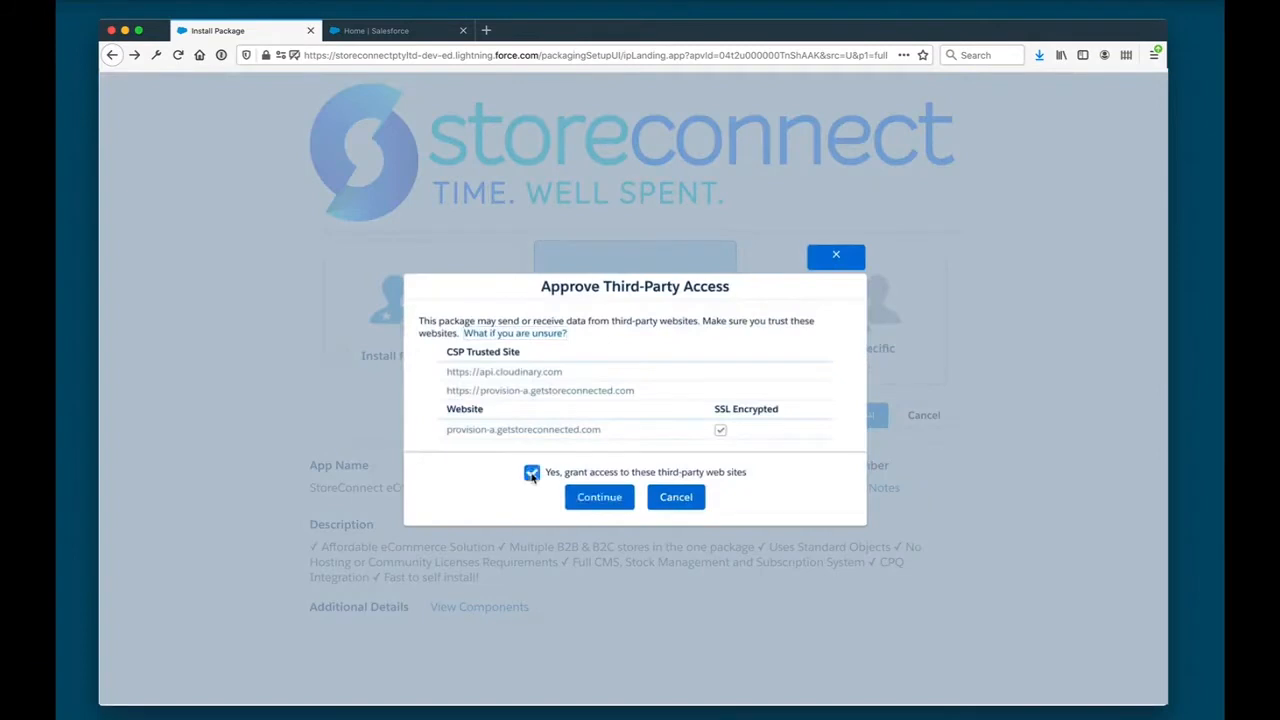
left_click(598, 497)
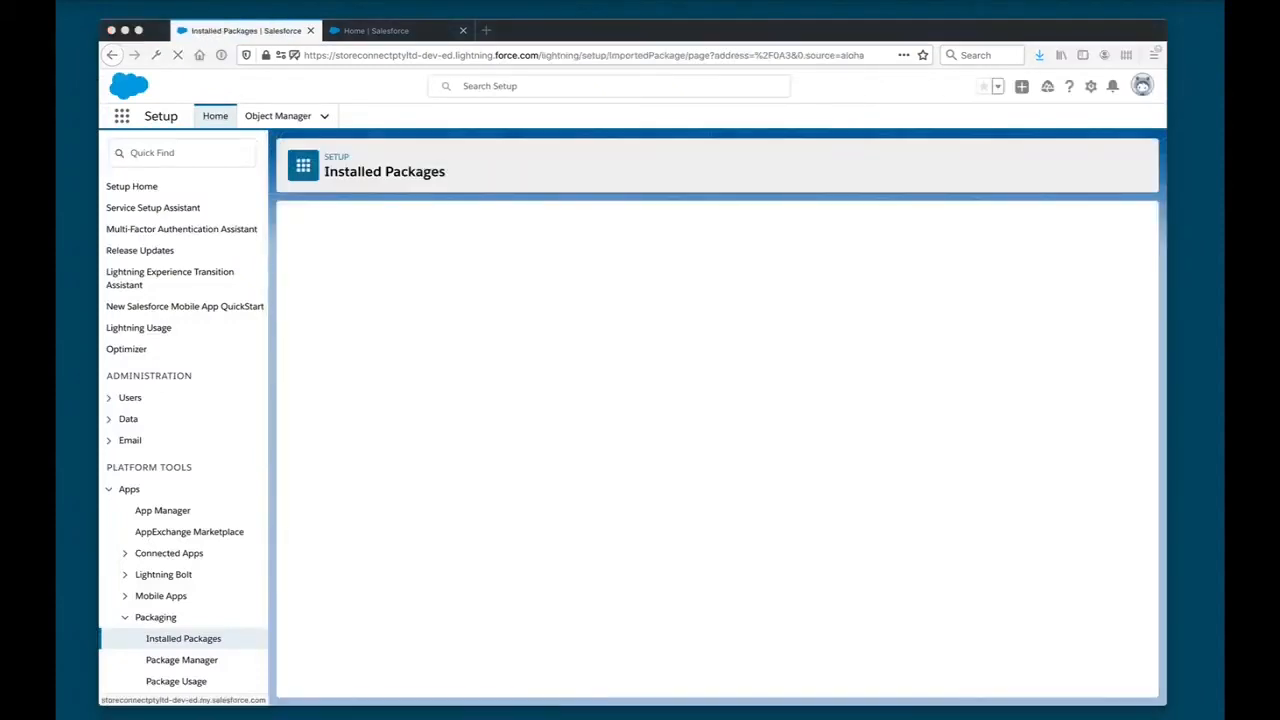
- Find and open the StoreConnect Config app, and choose self installation in the setup wizard
left_click(121, 117)
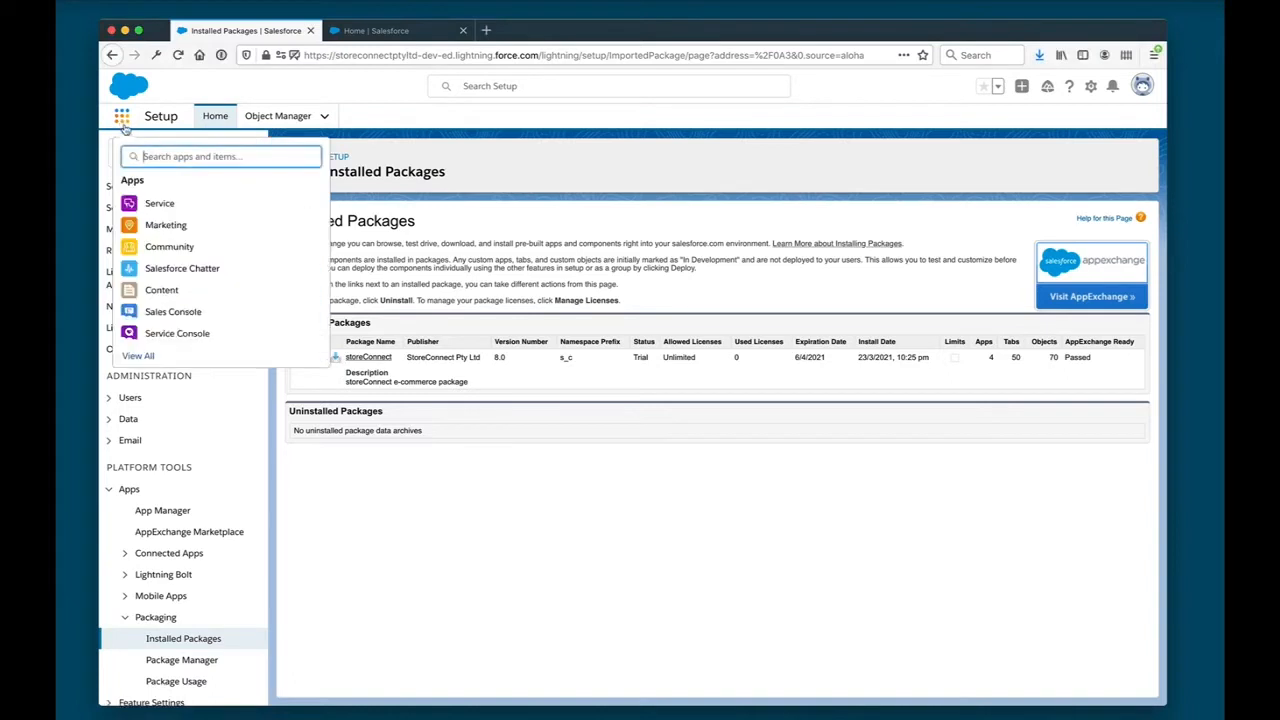
type("storeconn")
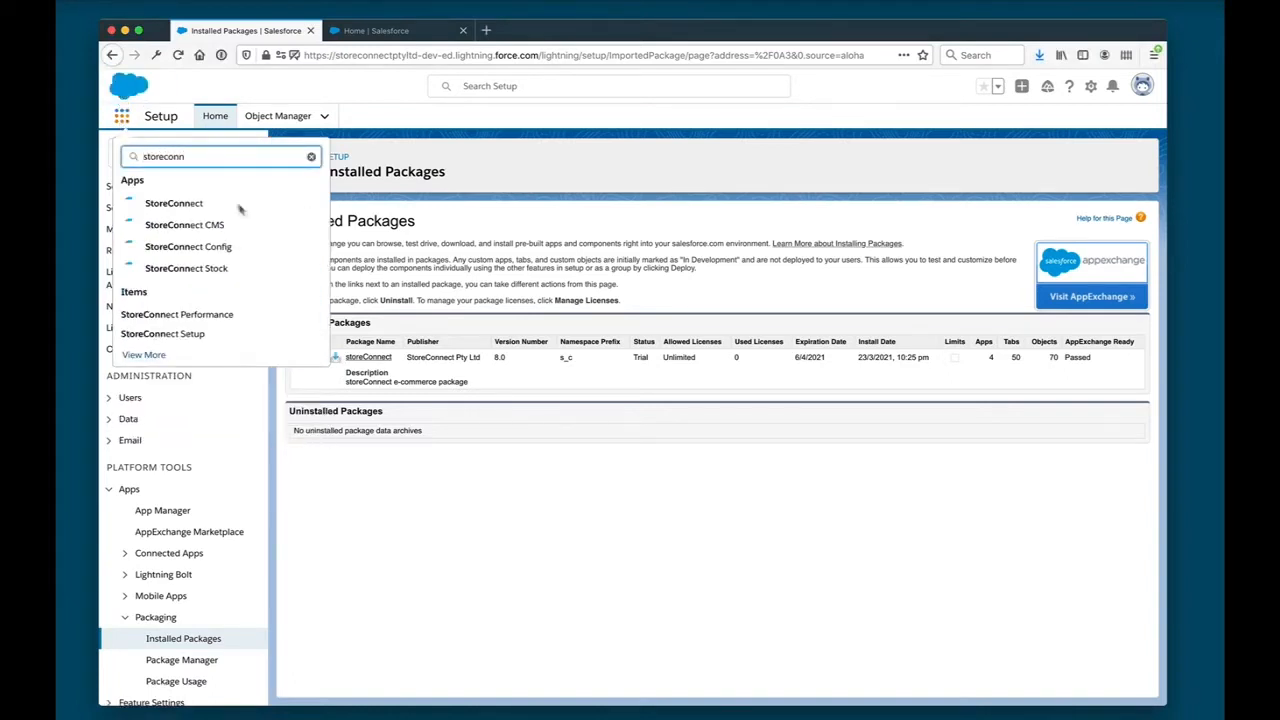
left_click(224, 248)
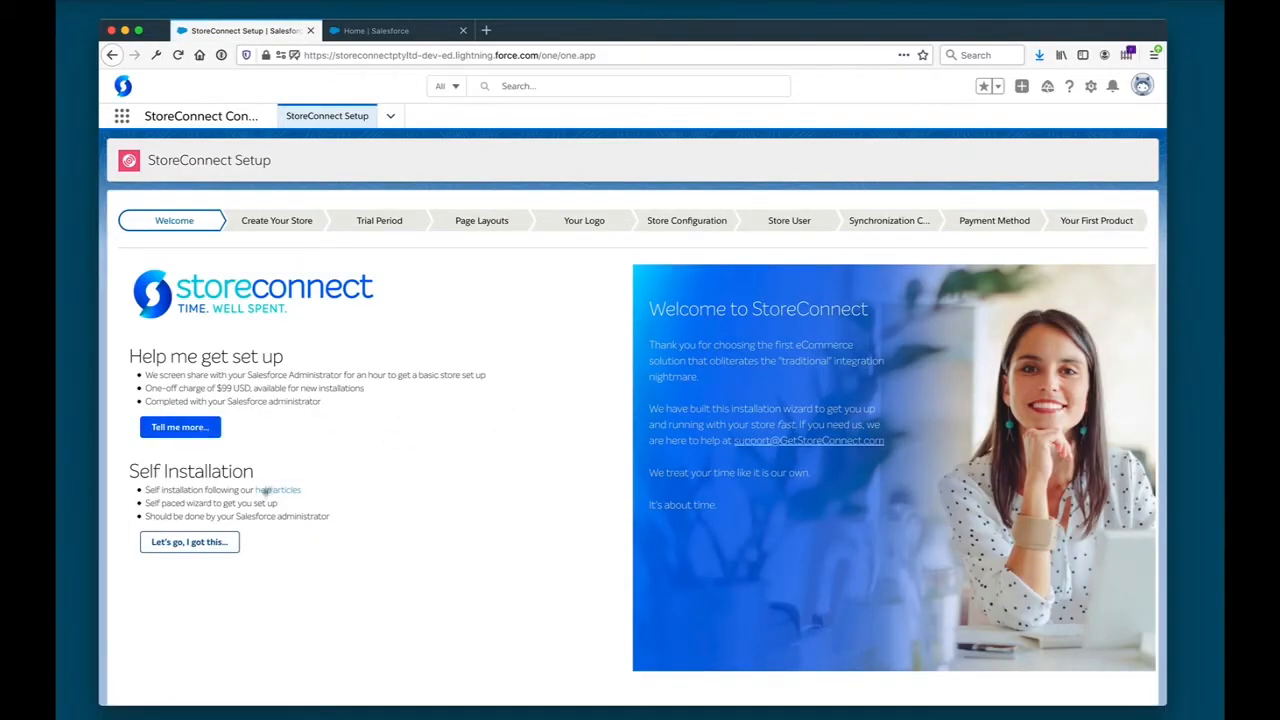
left_click(211, 543)
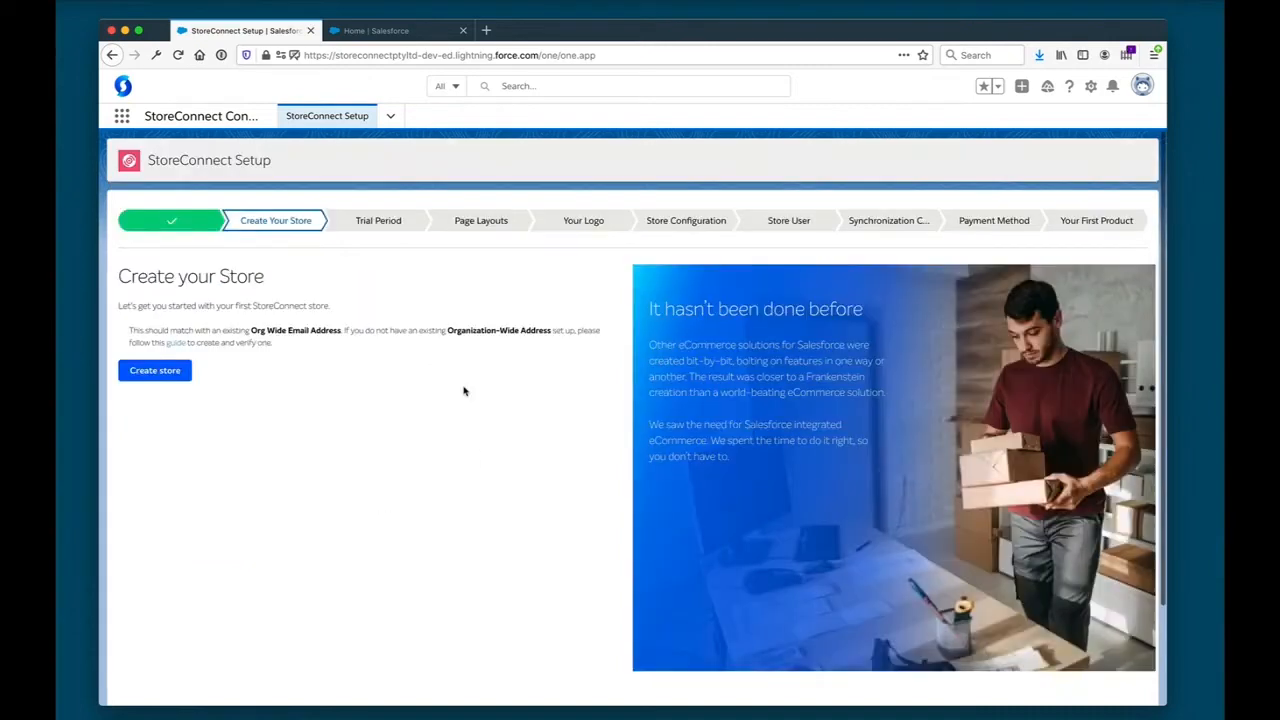
- Create the store with the name StoreConnect Store and the Clean base theme
left_click(193, 350)
key("BackSpace")
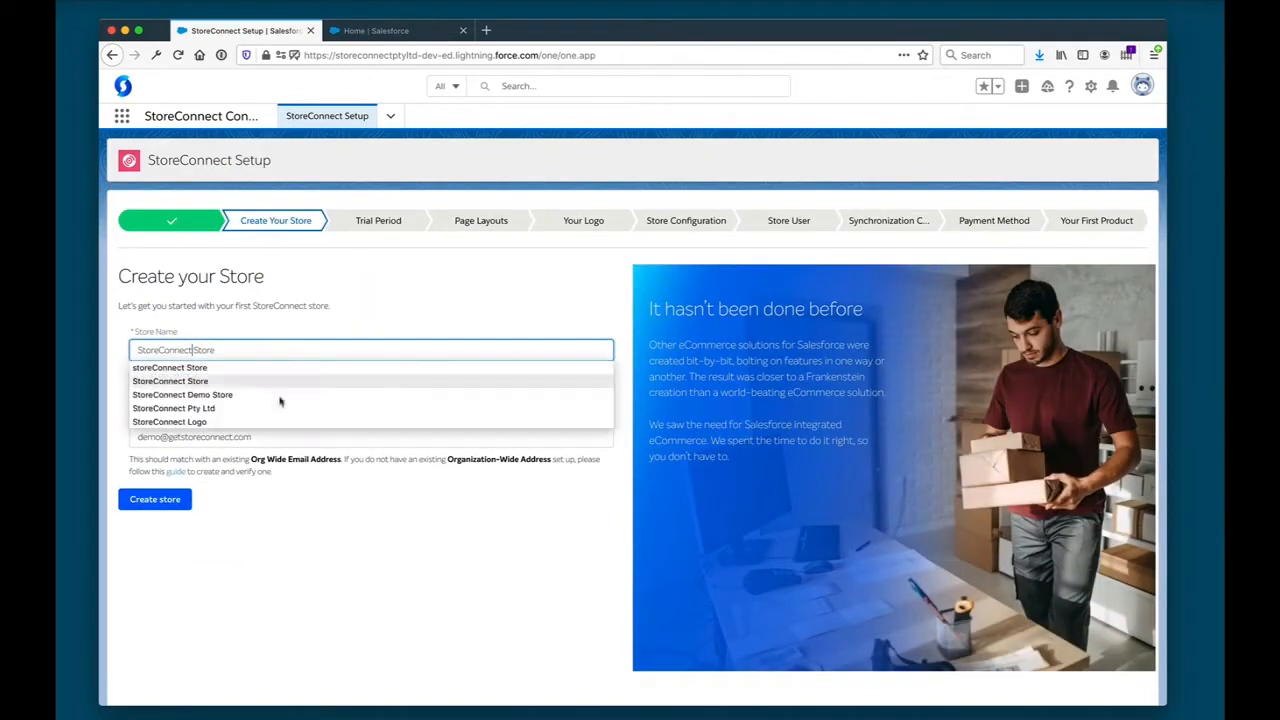
left_click(296, 530)
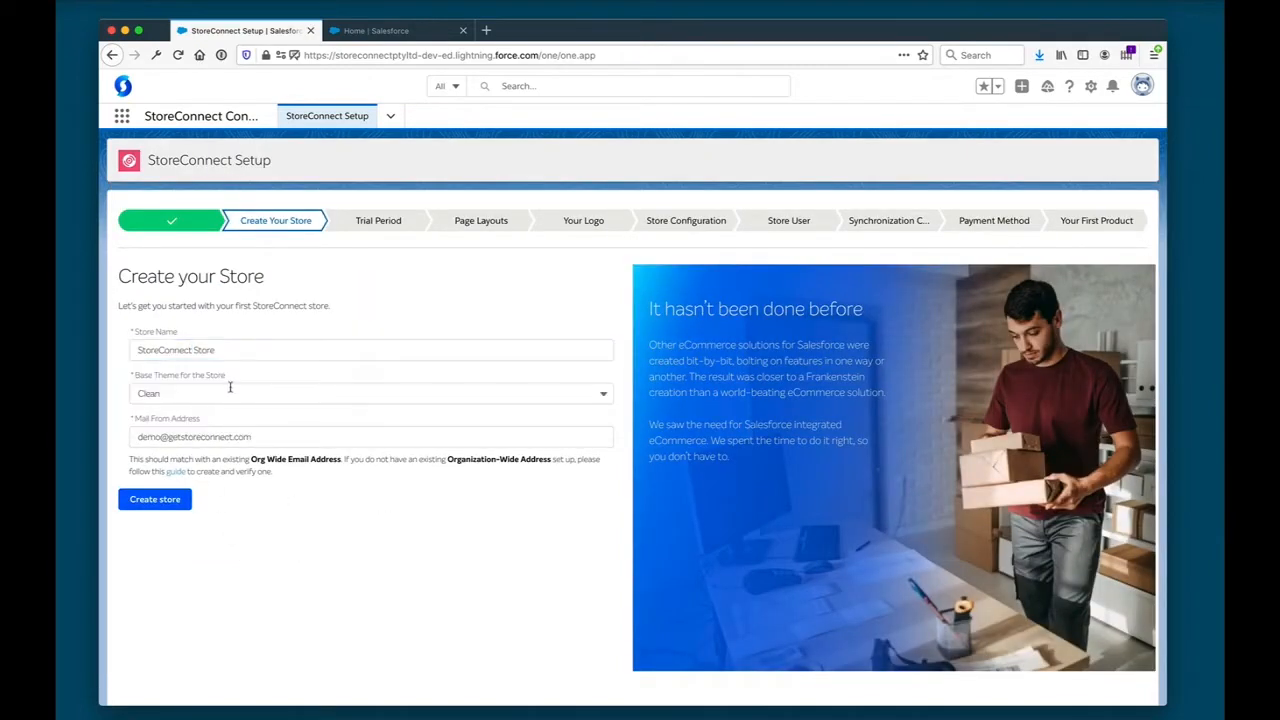
left_click(156, 503)
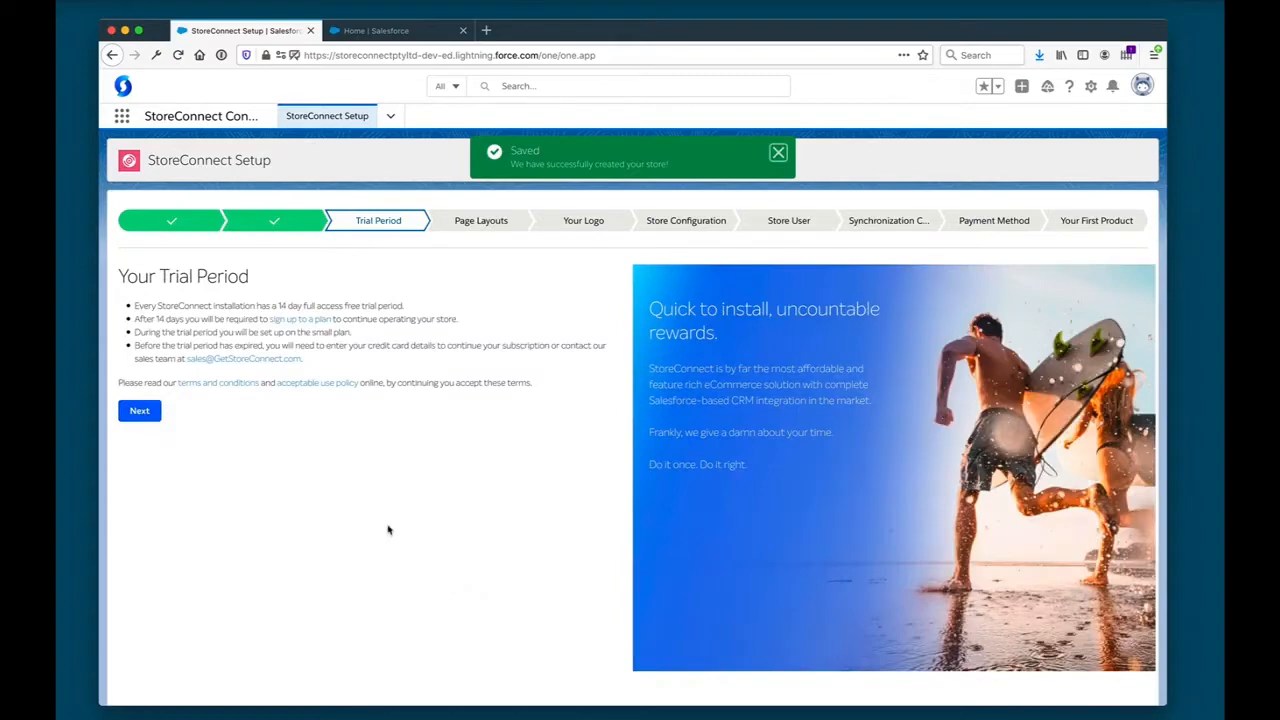
- Review the trial period terms and accept them to continue the store setup
left_click_drag(189, 313, 194, 365)
left_click(196, 432)
left_click(139, 414)
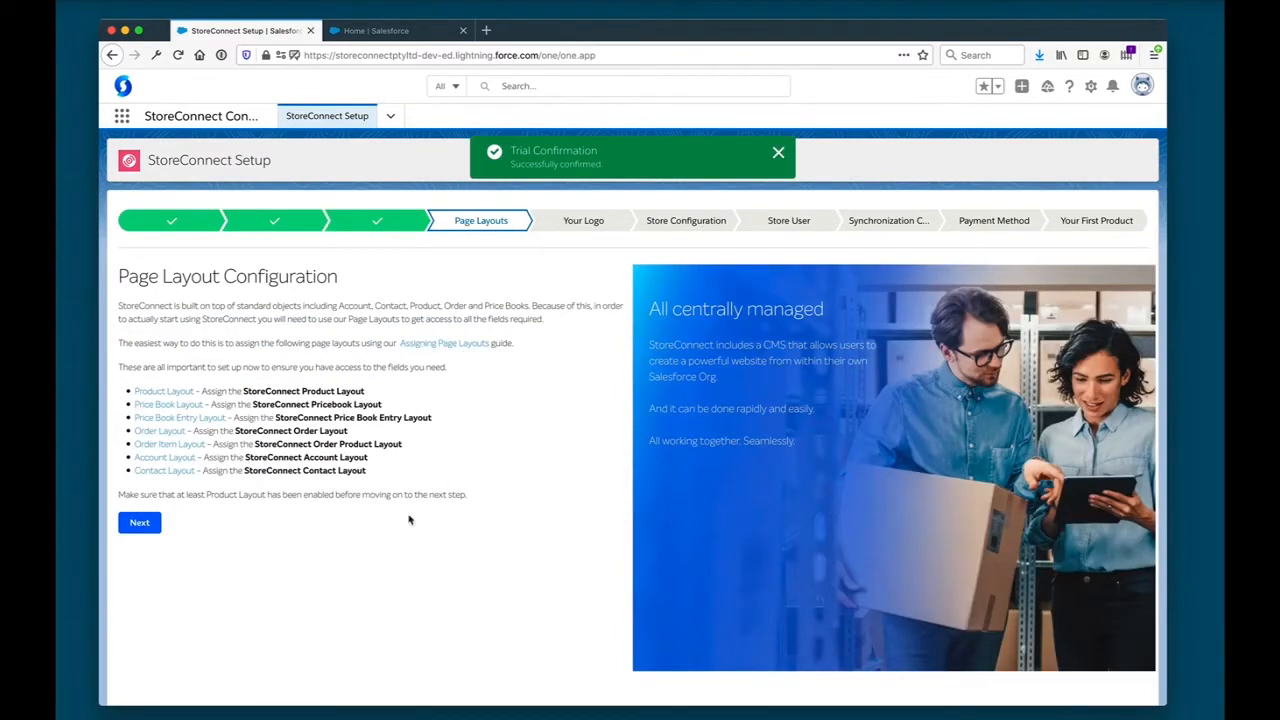
- Assign the storeConnect Product Layout to all profiles of the Product object, save, and complete the wizard's page layout stage
left_click(153, 392)
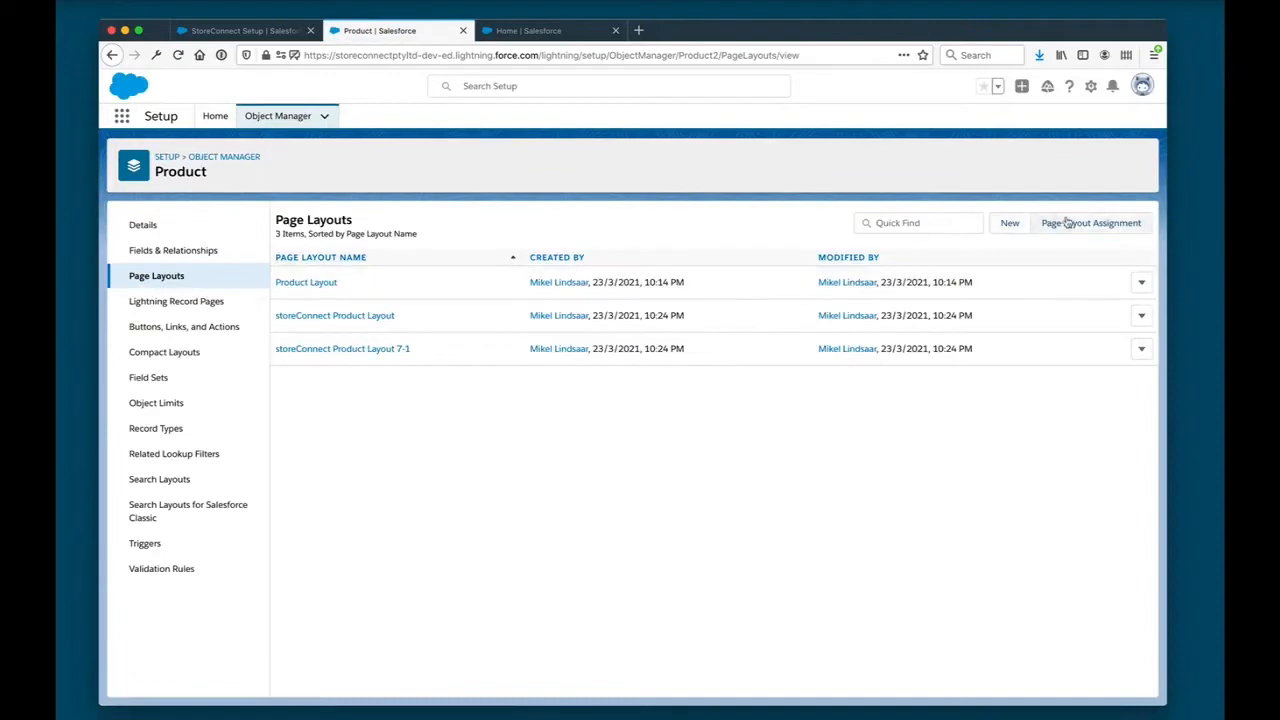
left_click(1067, 222)
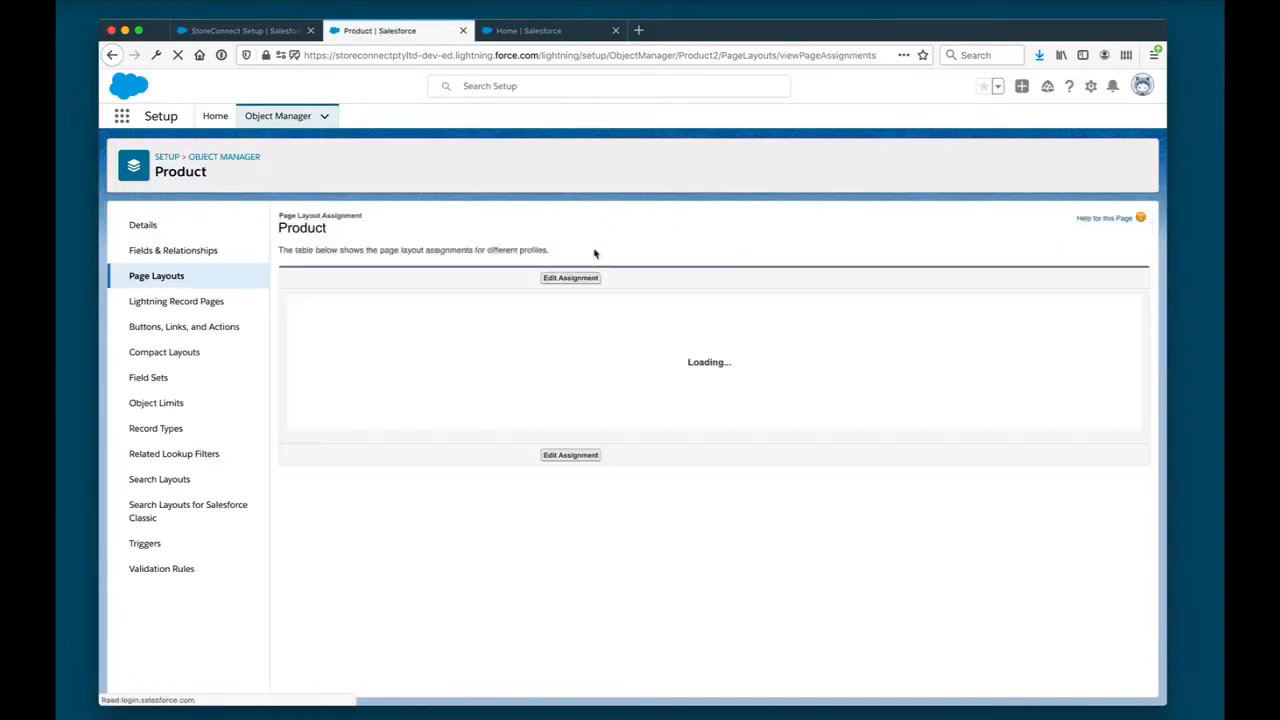
left_click(576, 279)
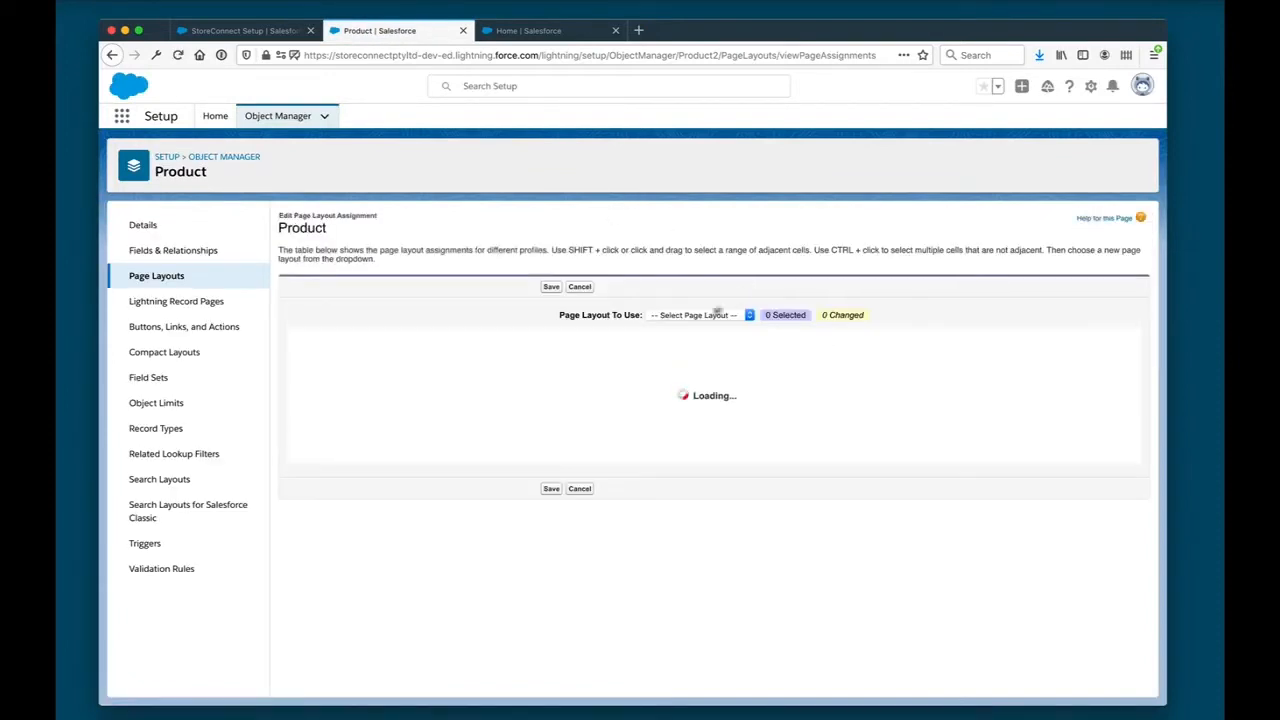
left_click(698, 343)
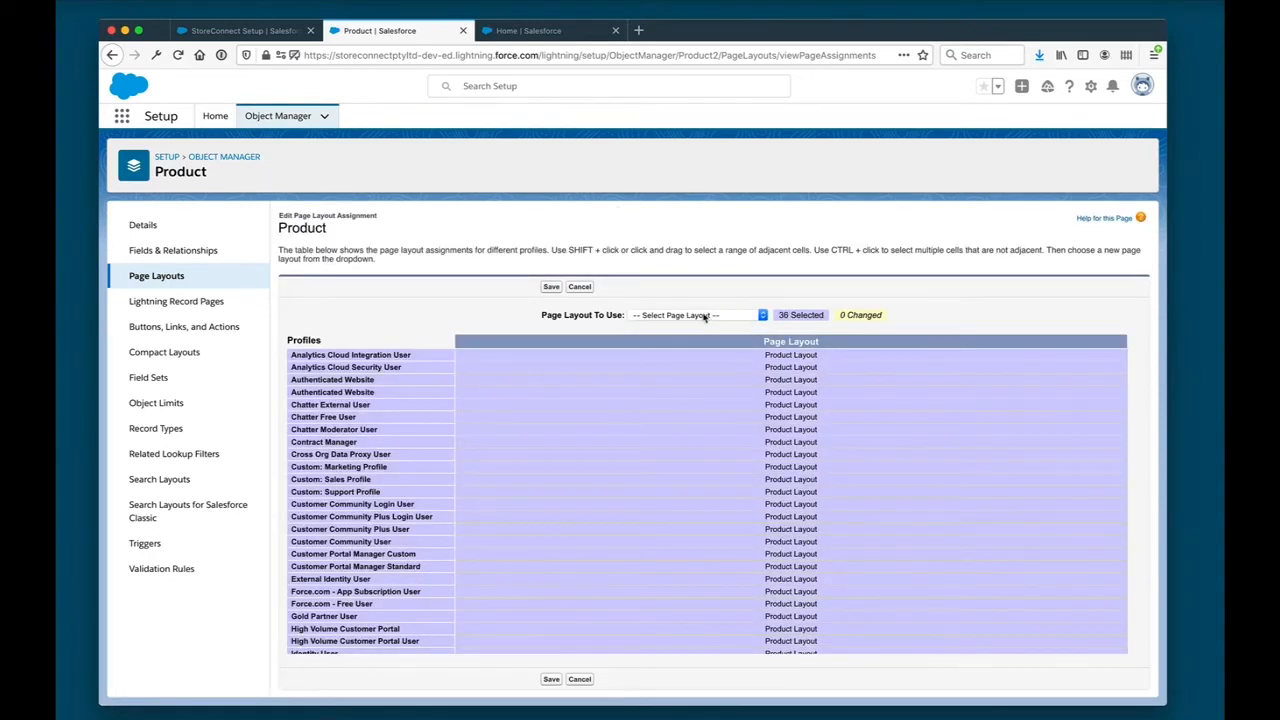
left_click(705, 316)
left_click(693, 345)
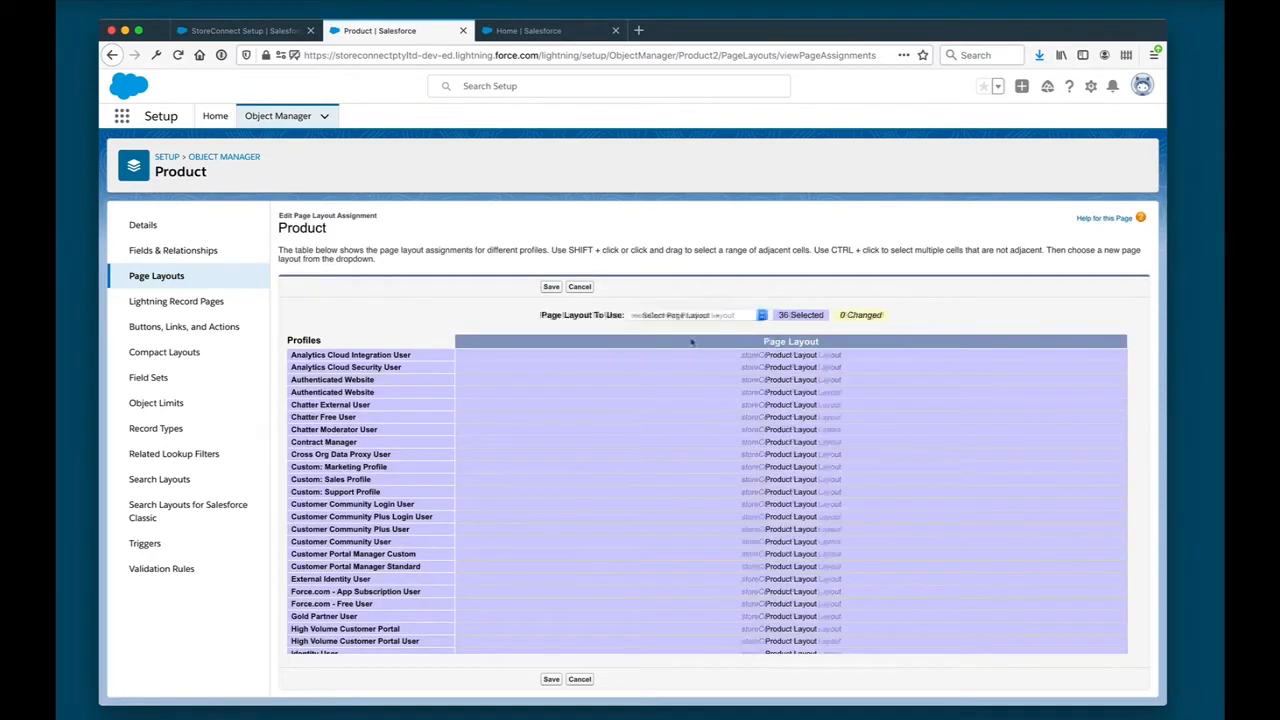
left_click(551, 287)
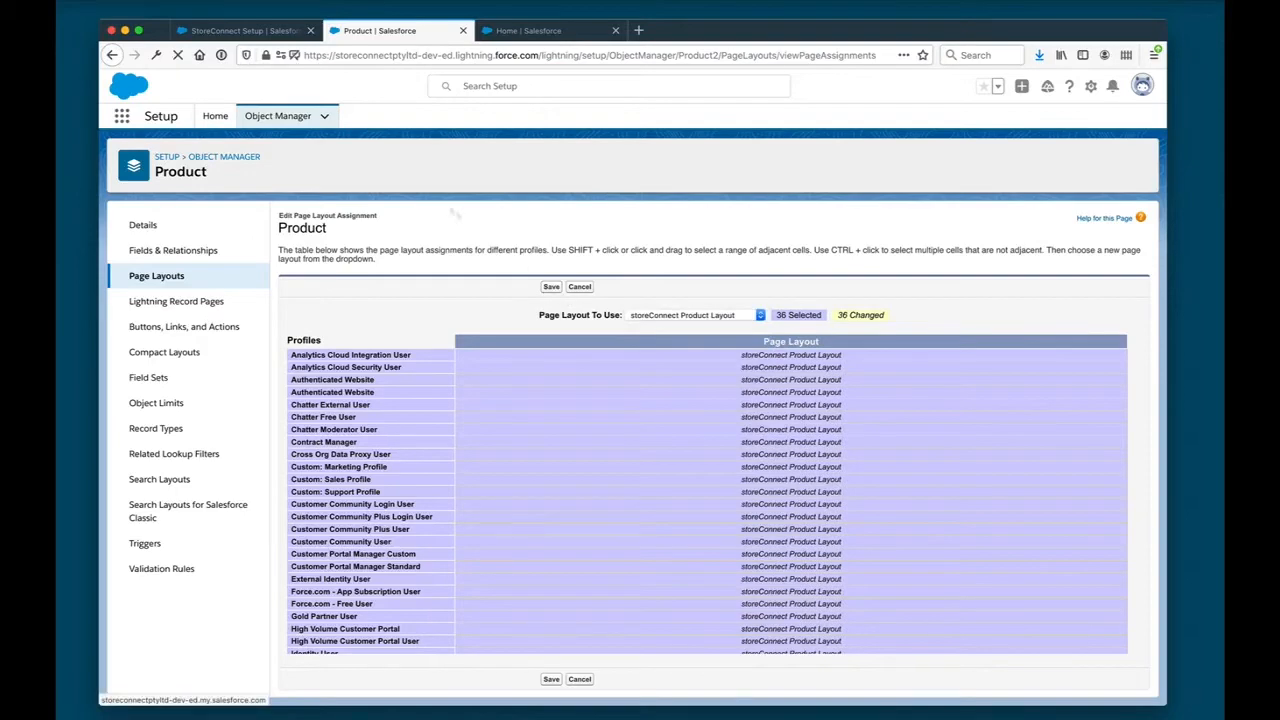
left_click(266, 32)
left_click(138, 523)
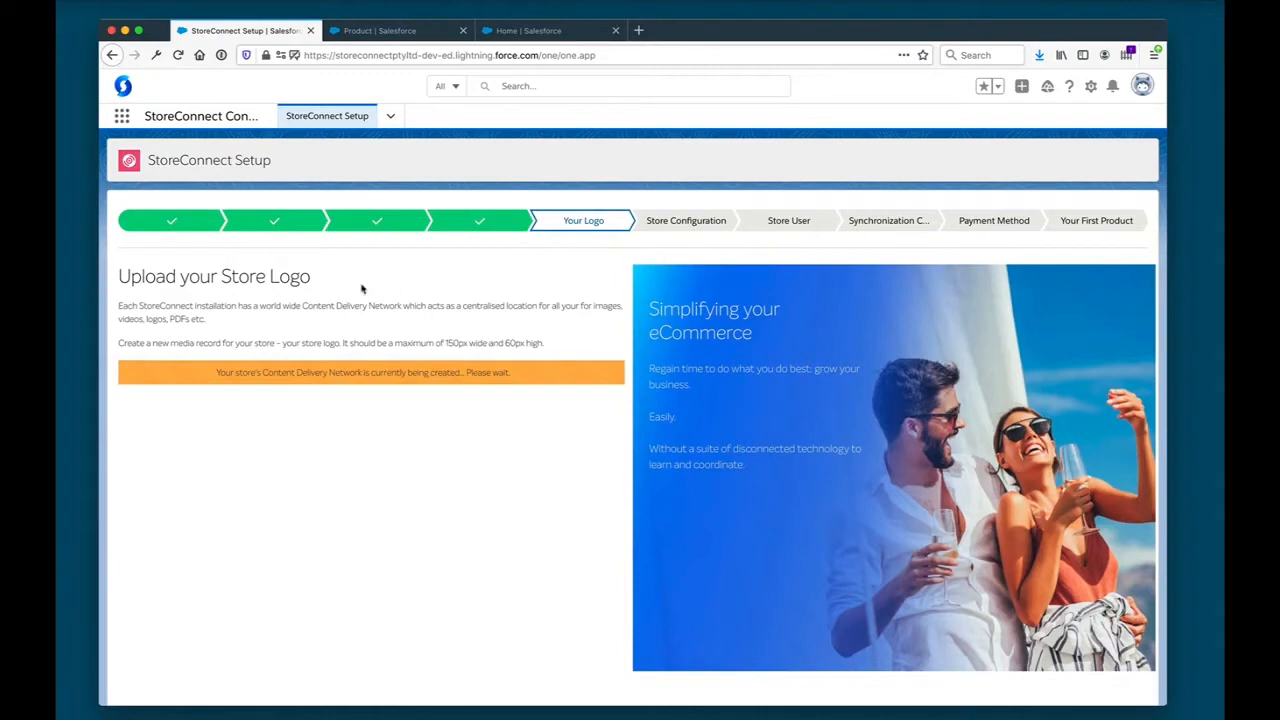
- Name the store logo media StoreConnect Logo and create it from StoreConnect-logo.png
left_click_drag(311, 277, 277, 323)
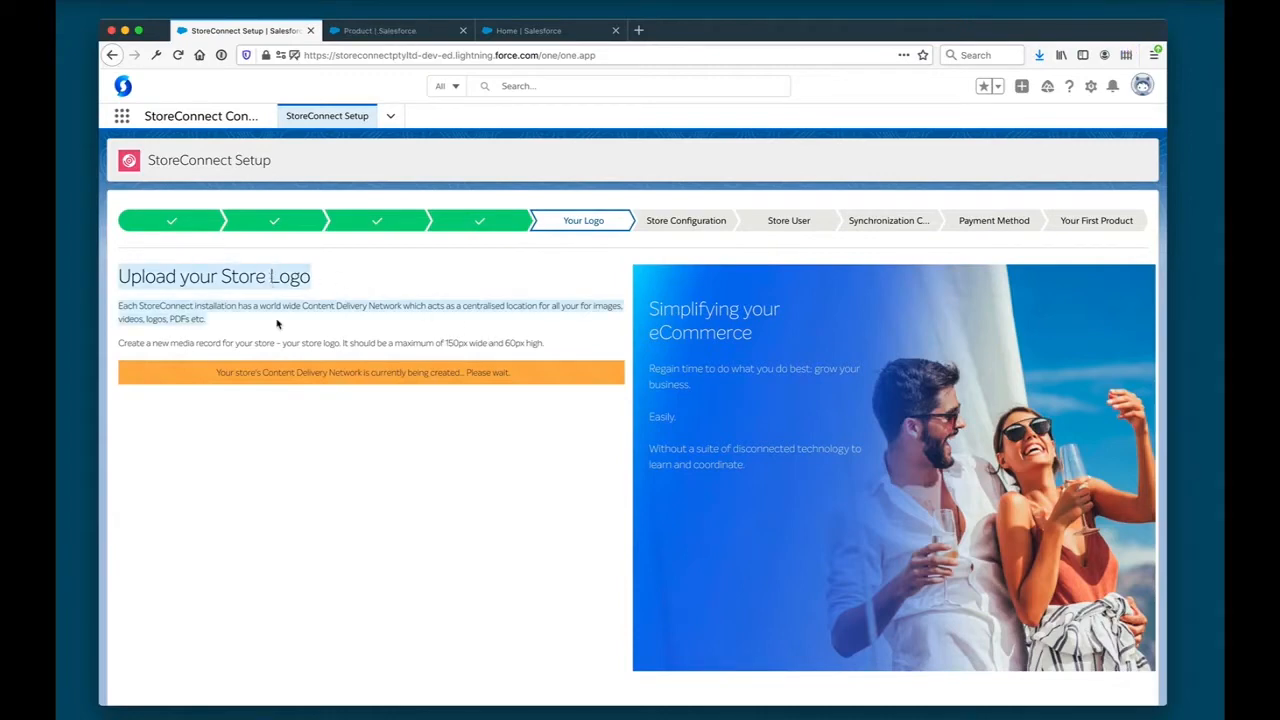
left_click(277, 323)
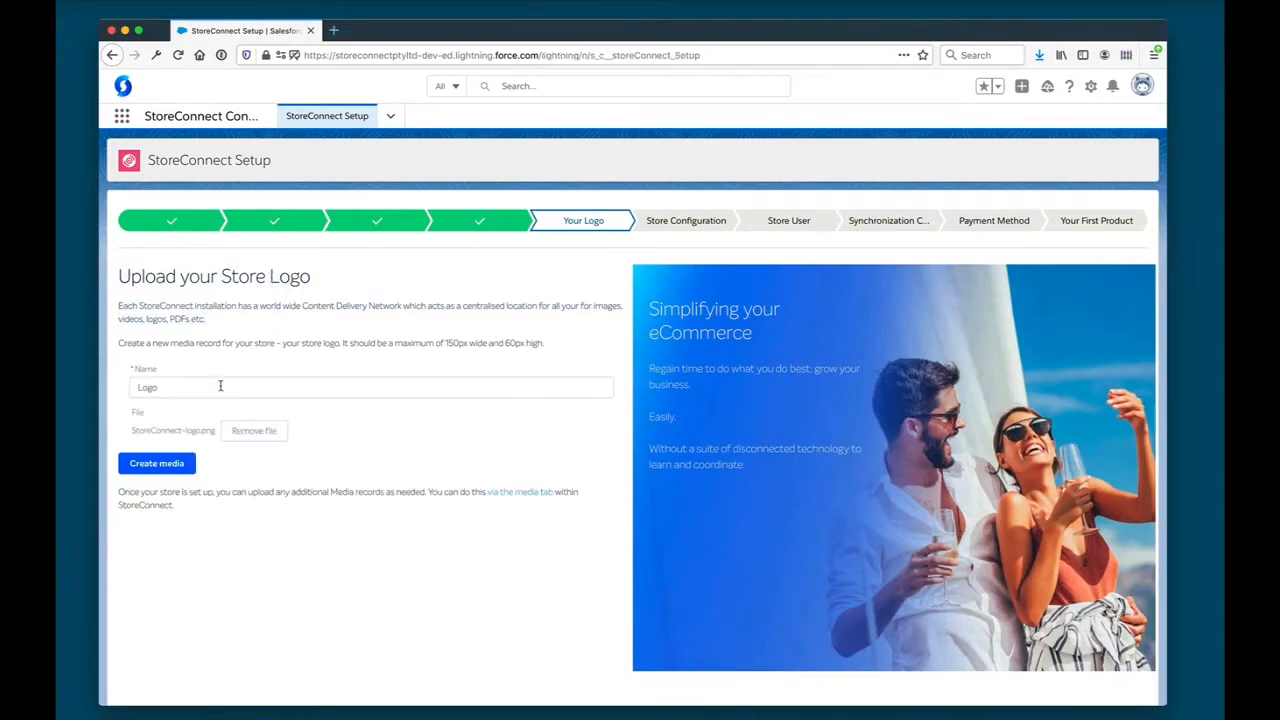
left_click(220, 386)
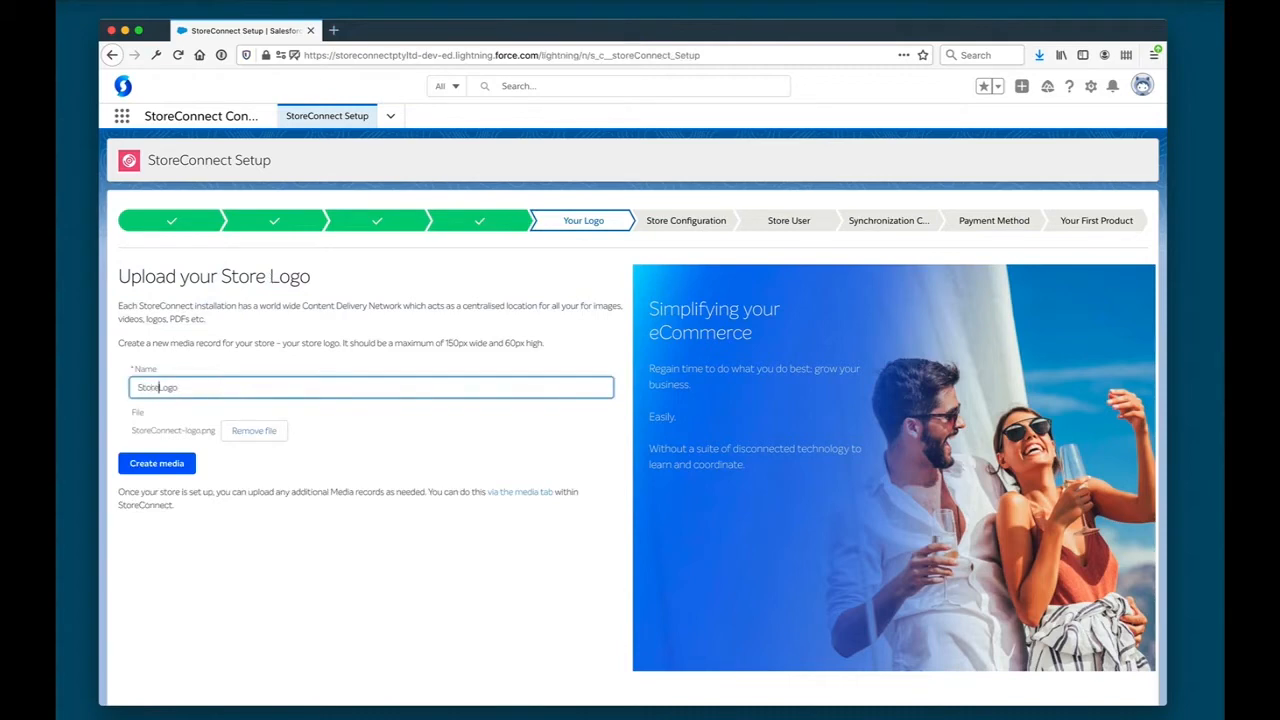
type("StoreConnect")
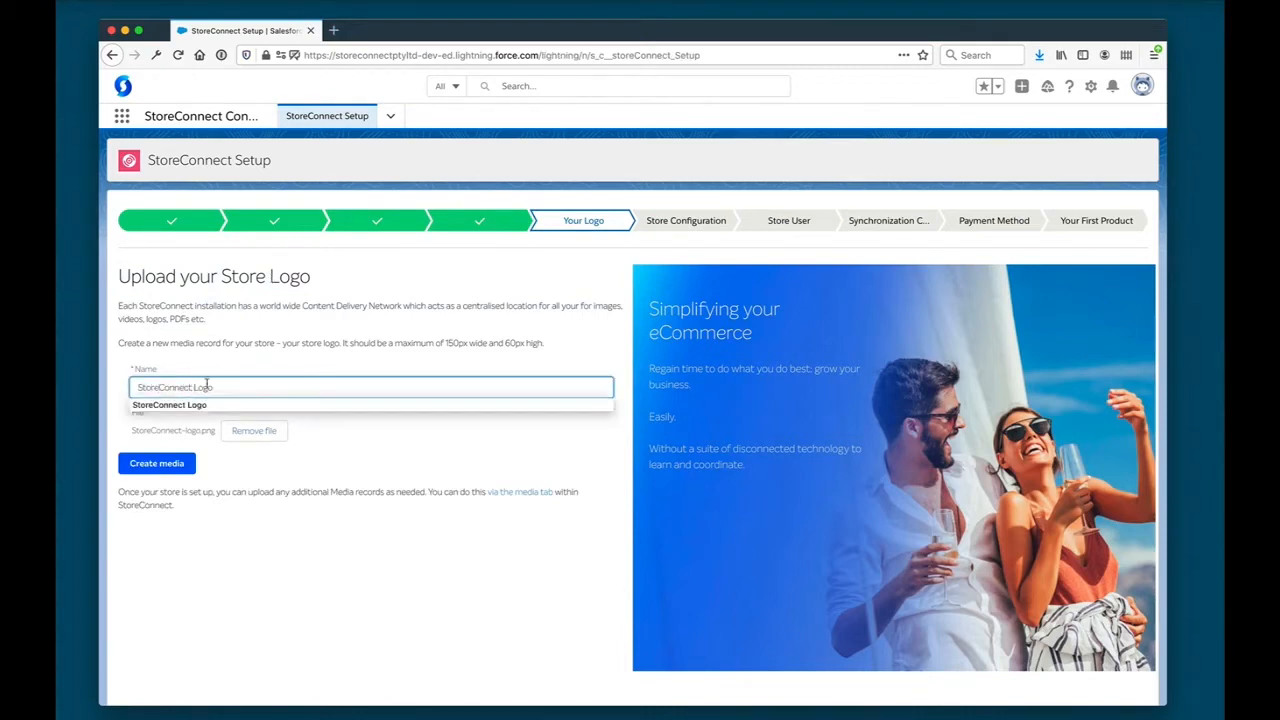
left_click(158, 465)
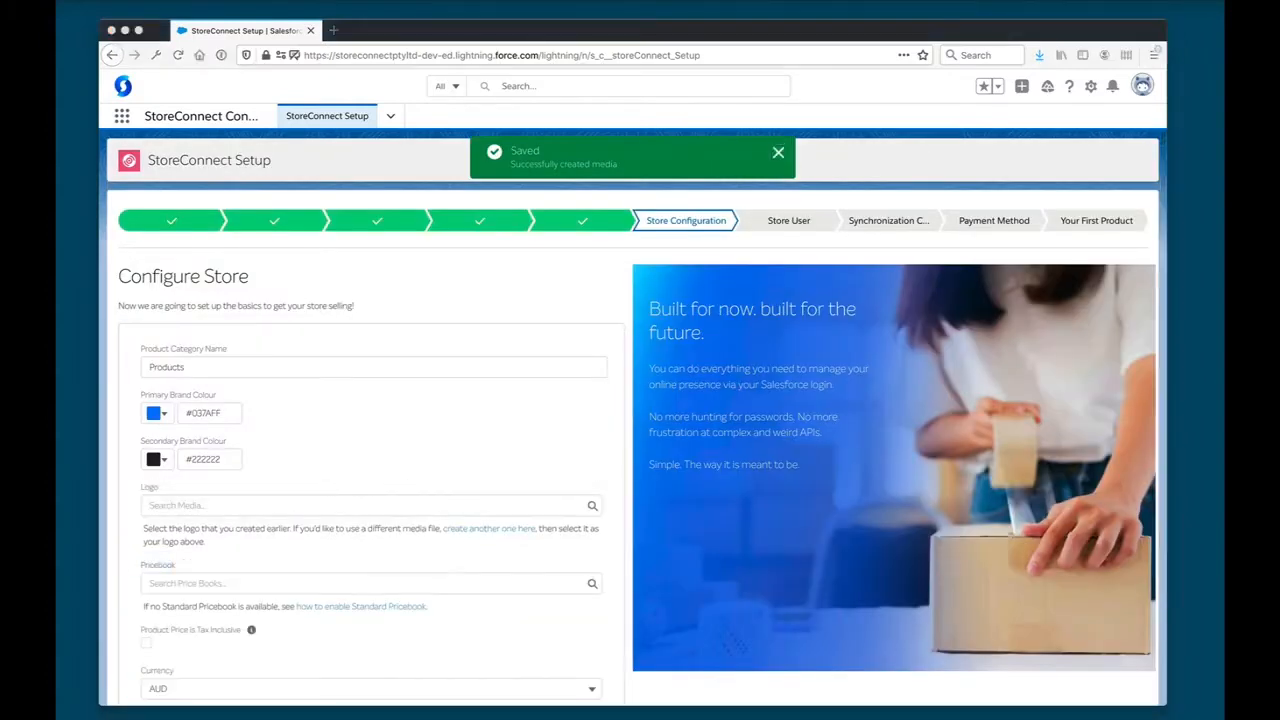
- Set the store's primary brand colour to #0062ff
left_click(528, 380)
double_click(213, 413)
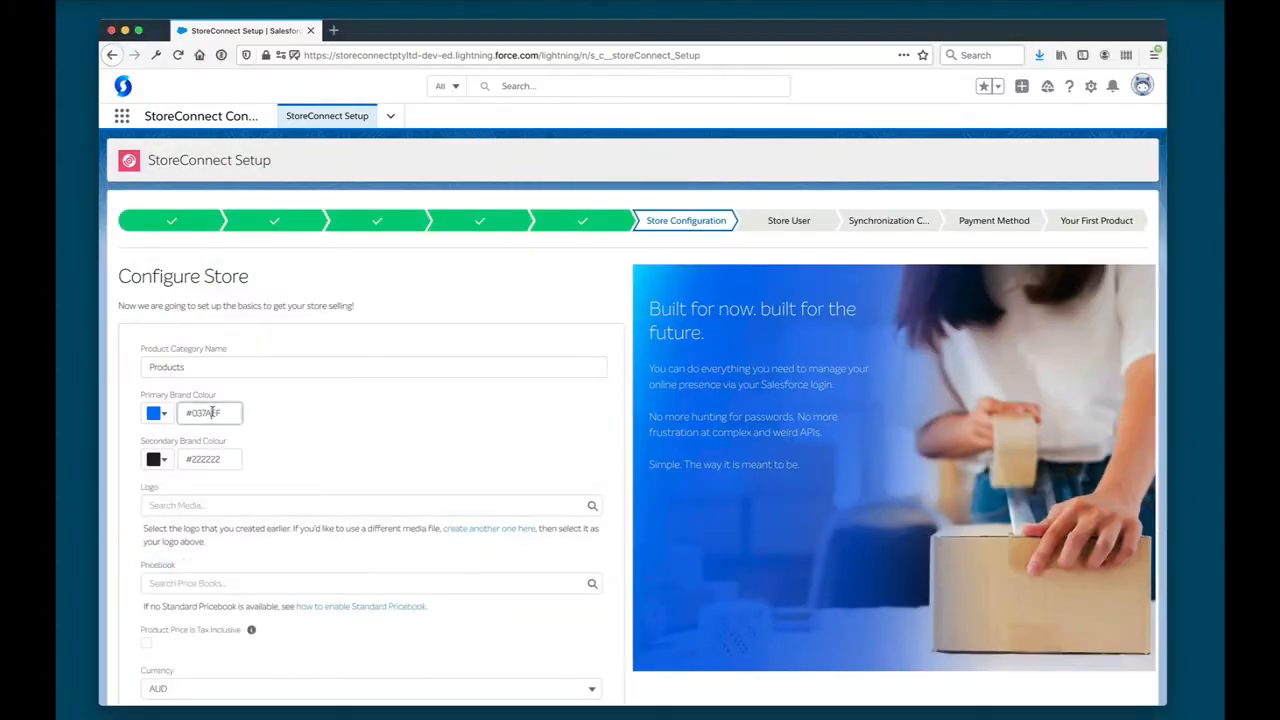
type("0062ff")
key("super+Tab")
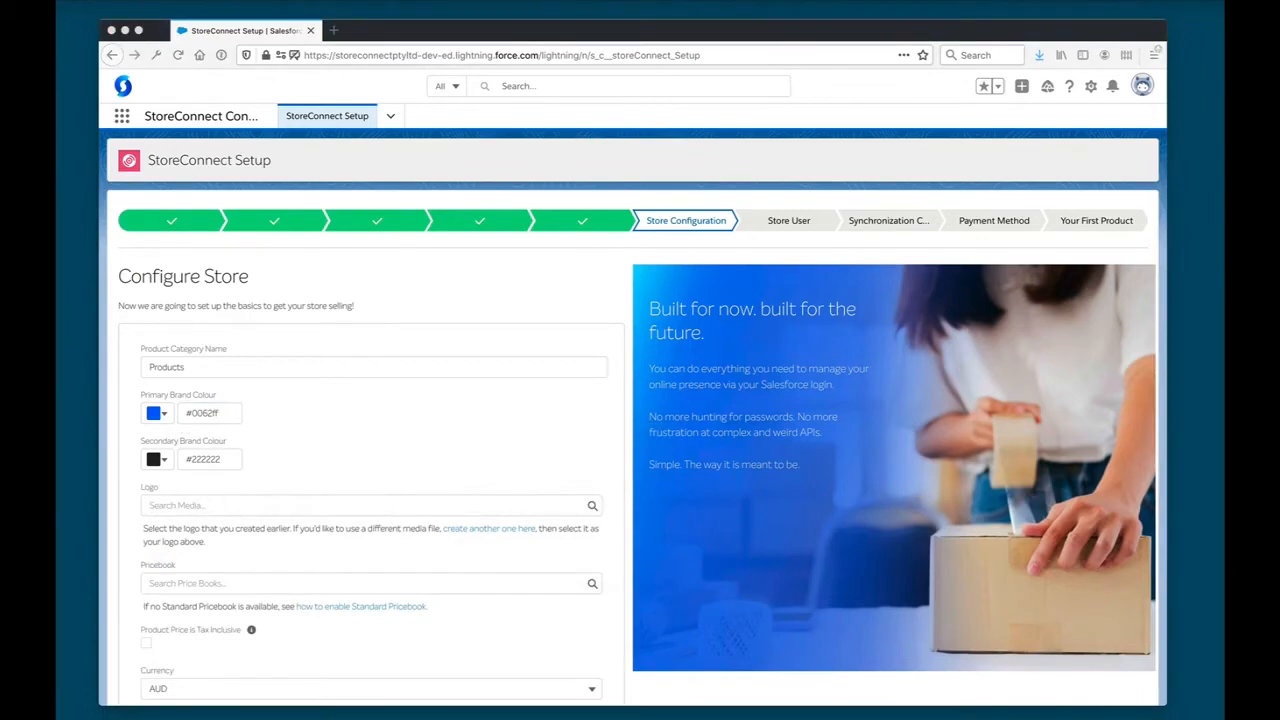
- Set the store's secondary brand colour to #fbb040 and choose StoreConnect Logo as its logo
key("super+Tab")
double_click(232, 459)
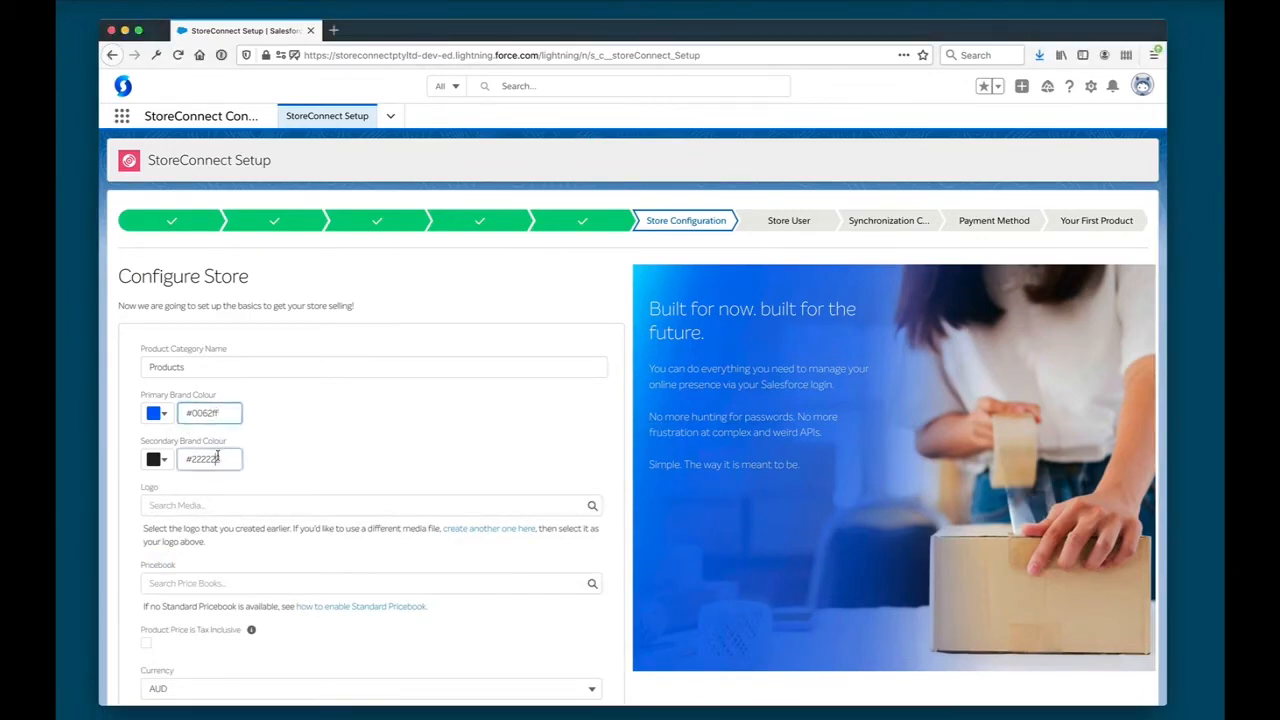
type("#fbb040")
left_click(245, 504)
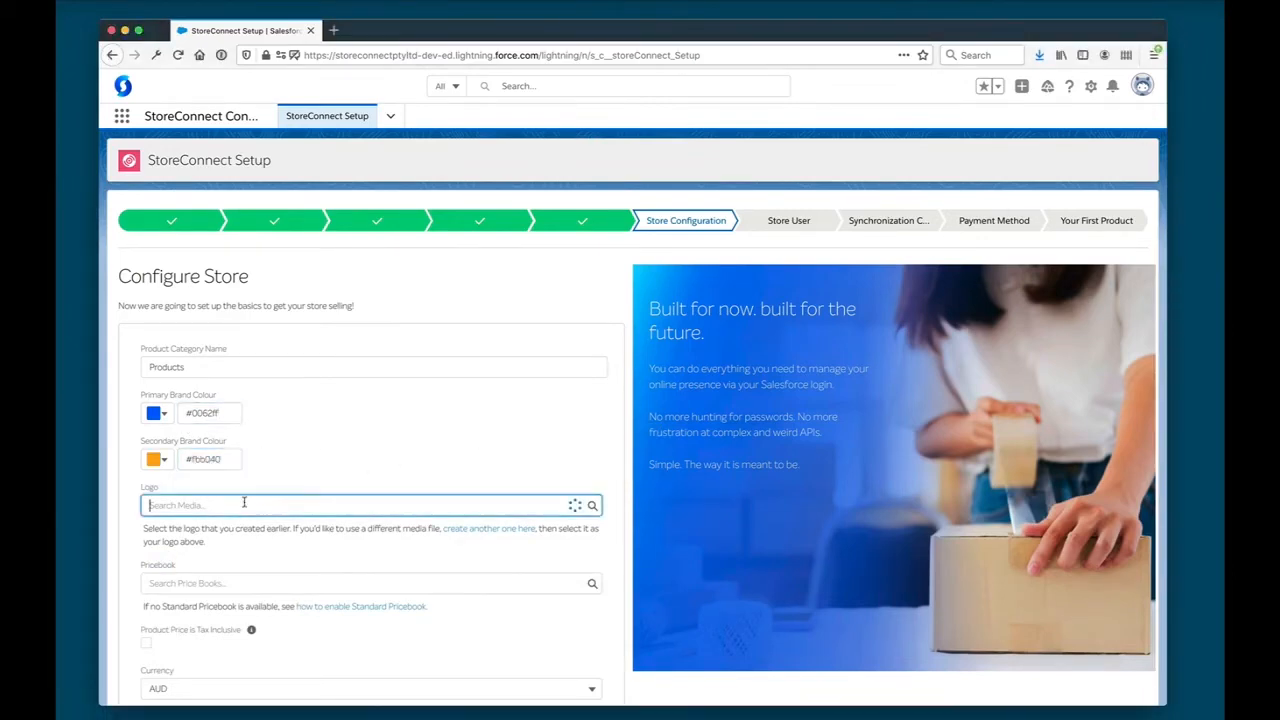
left_click(193, 556)
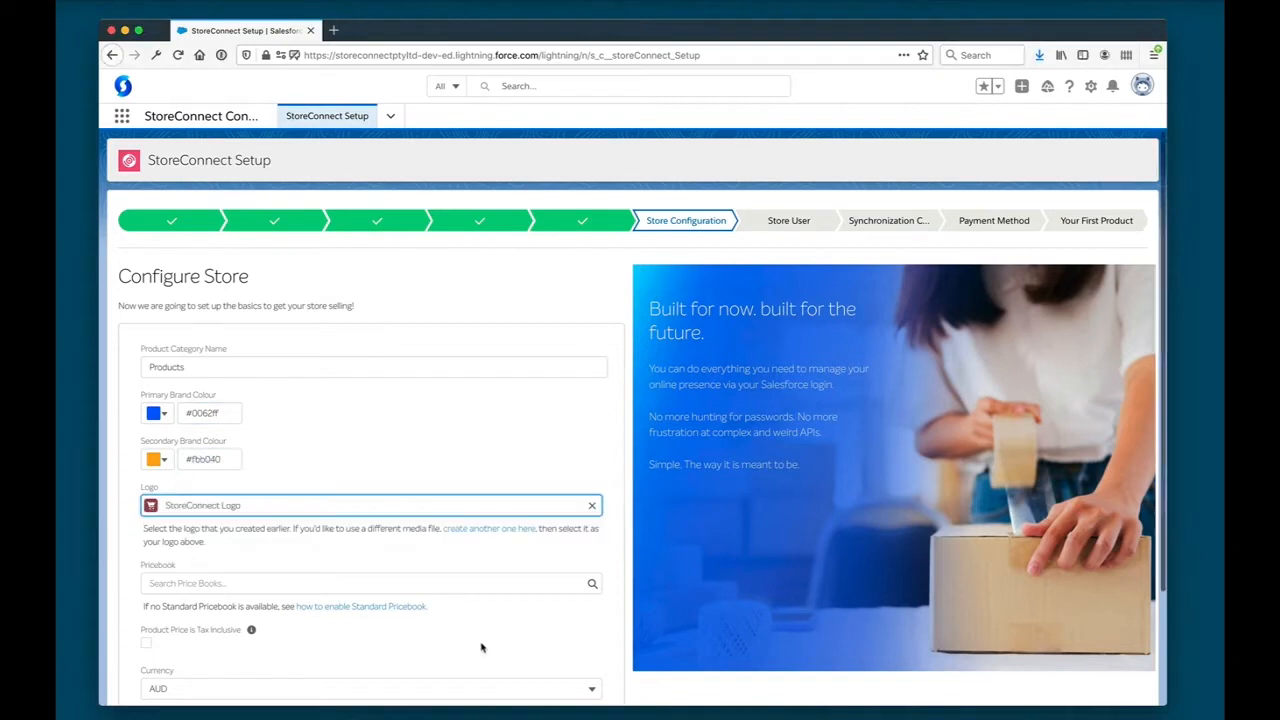
scroll(485, 648, "down", 3)
left_click(251, 451)
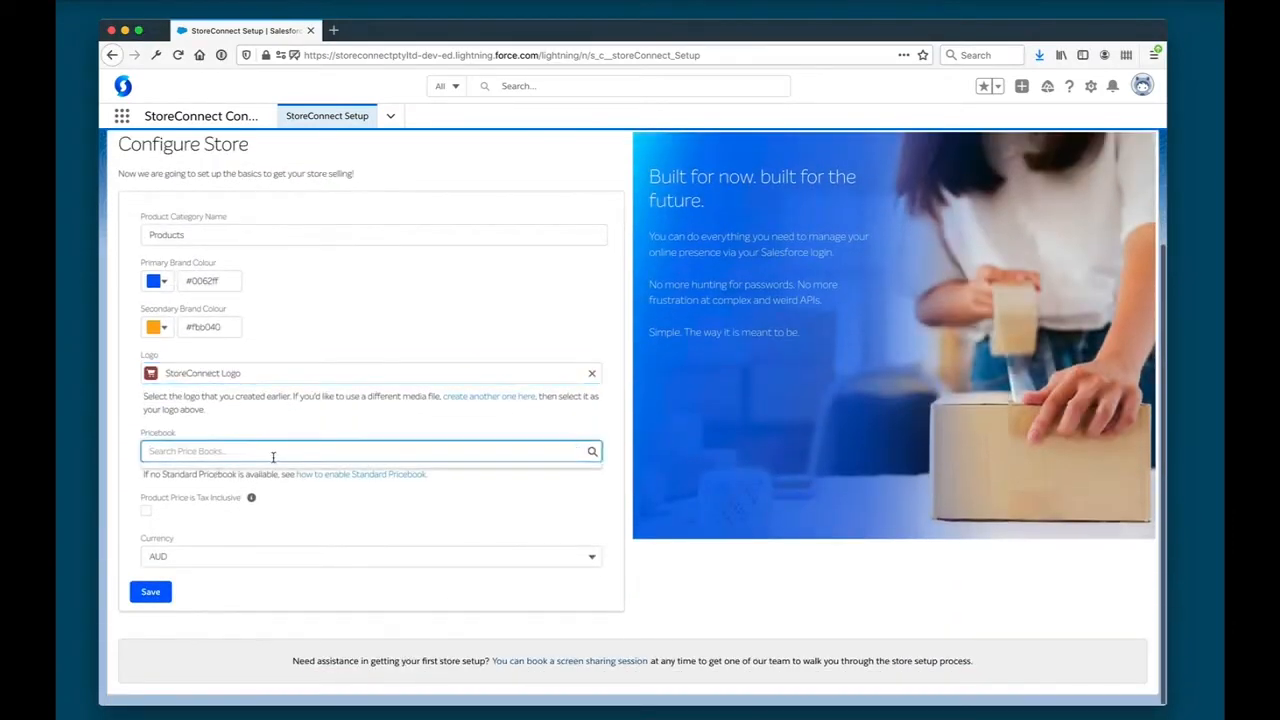
type("st")
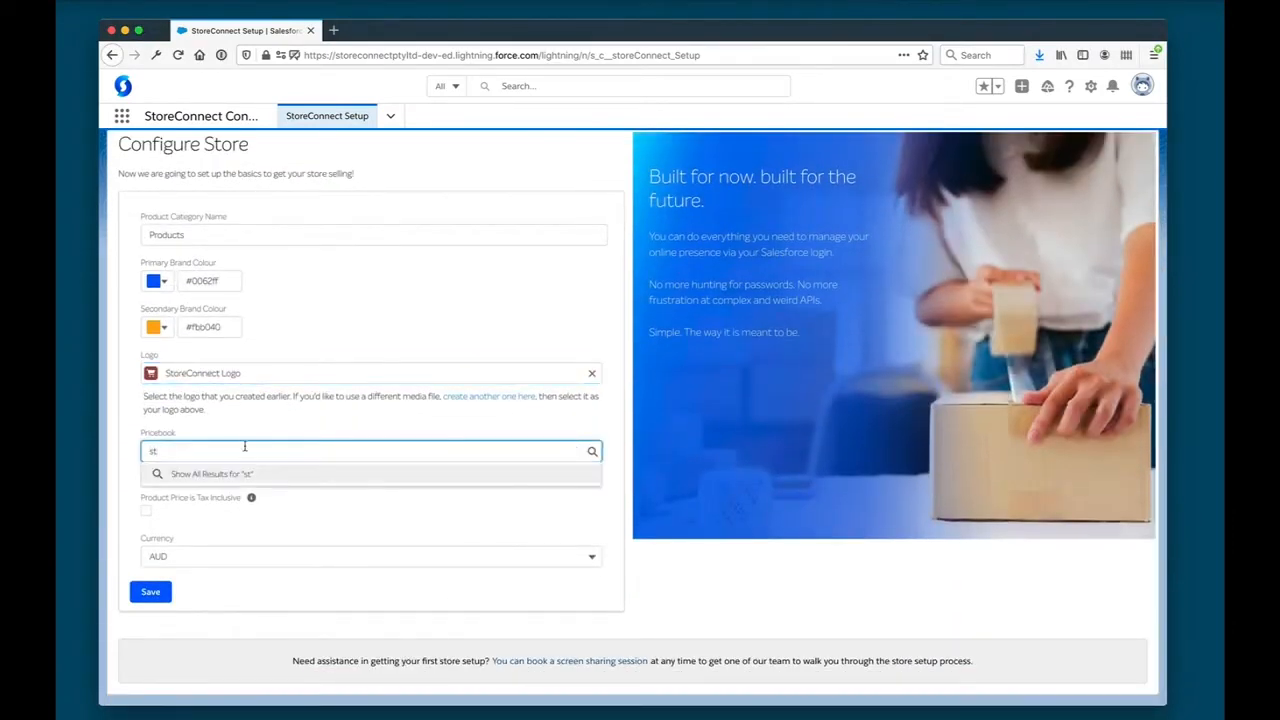
key("BackSpace")
key("BackSpace")
left_click(443, 511)
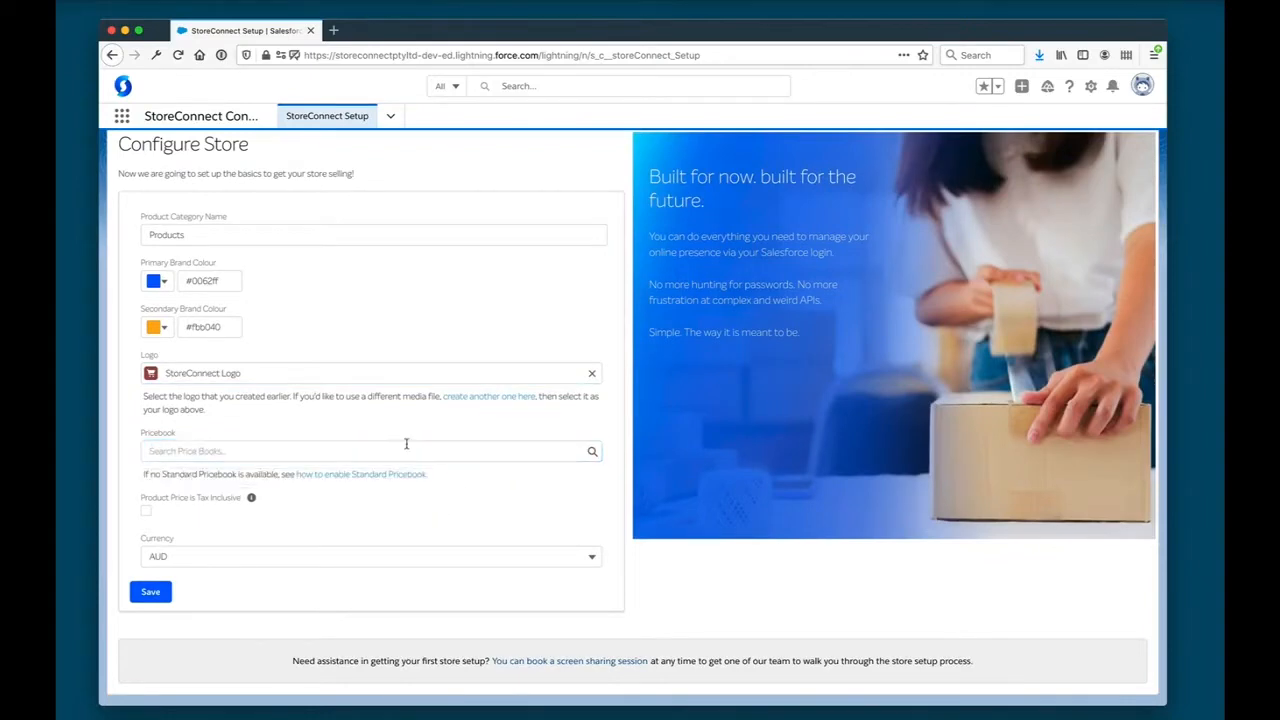
- Search the org's Price Books for "stan" and open the Standard Price Book record
left_click(450, 84)
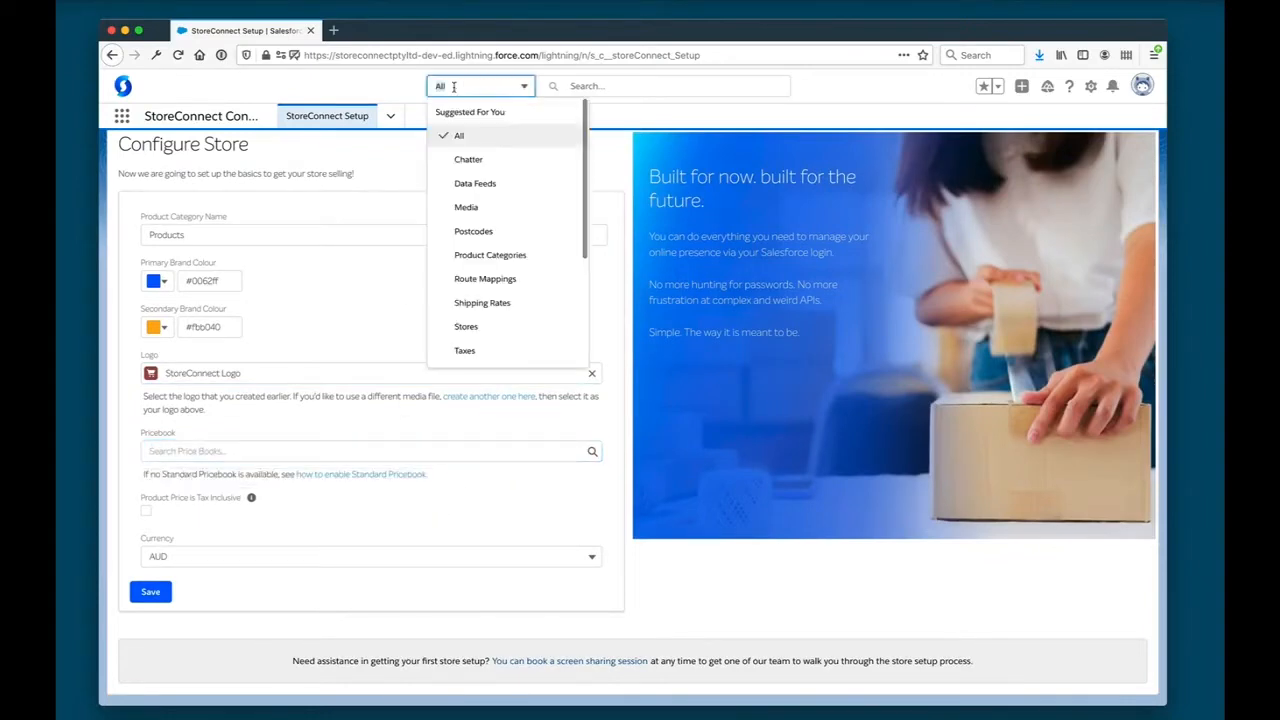
type("price book")
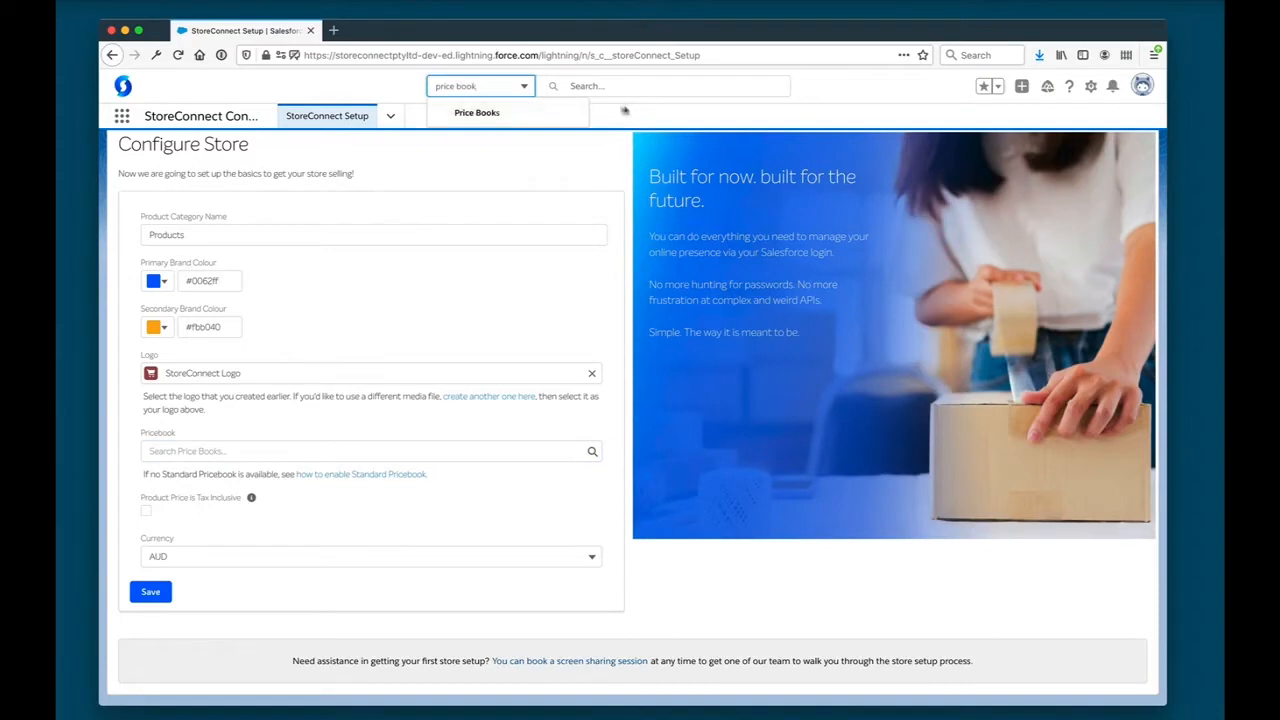
left_click(563, 116)
left_click(556, 85)
type("s")
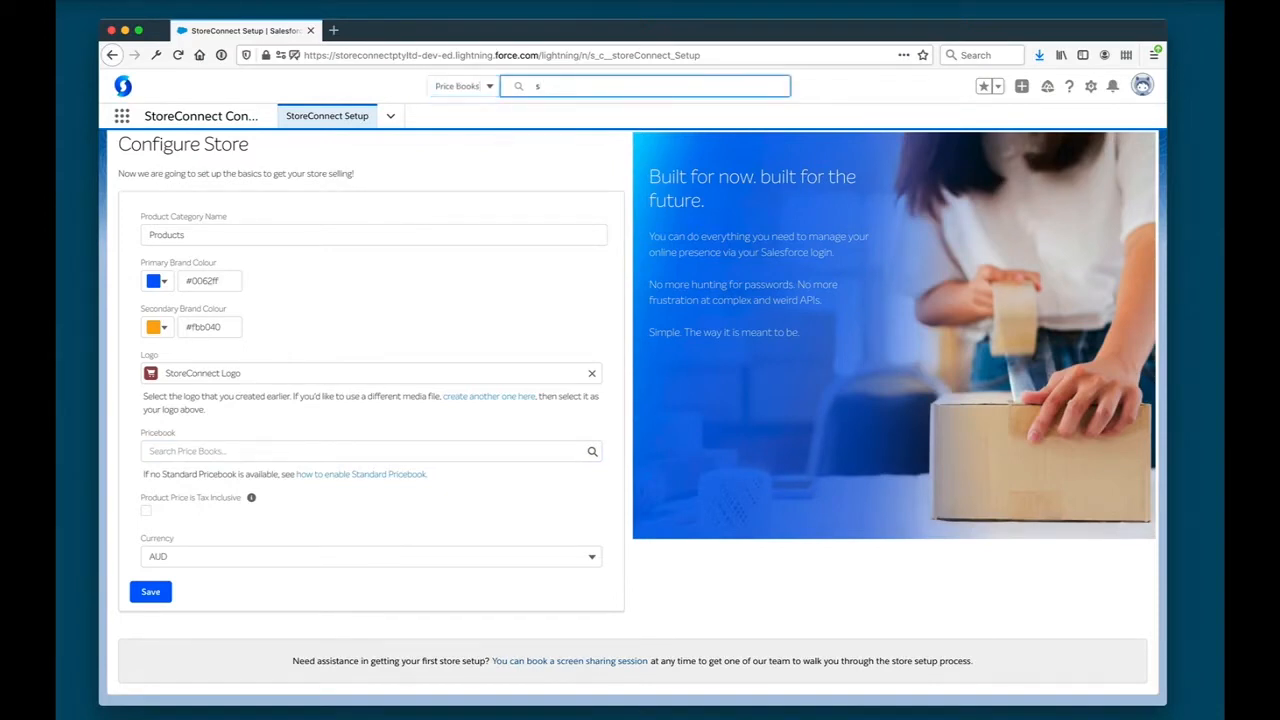
type("tan")
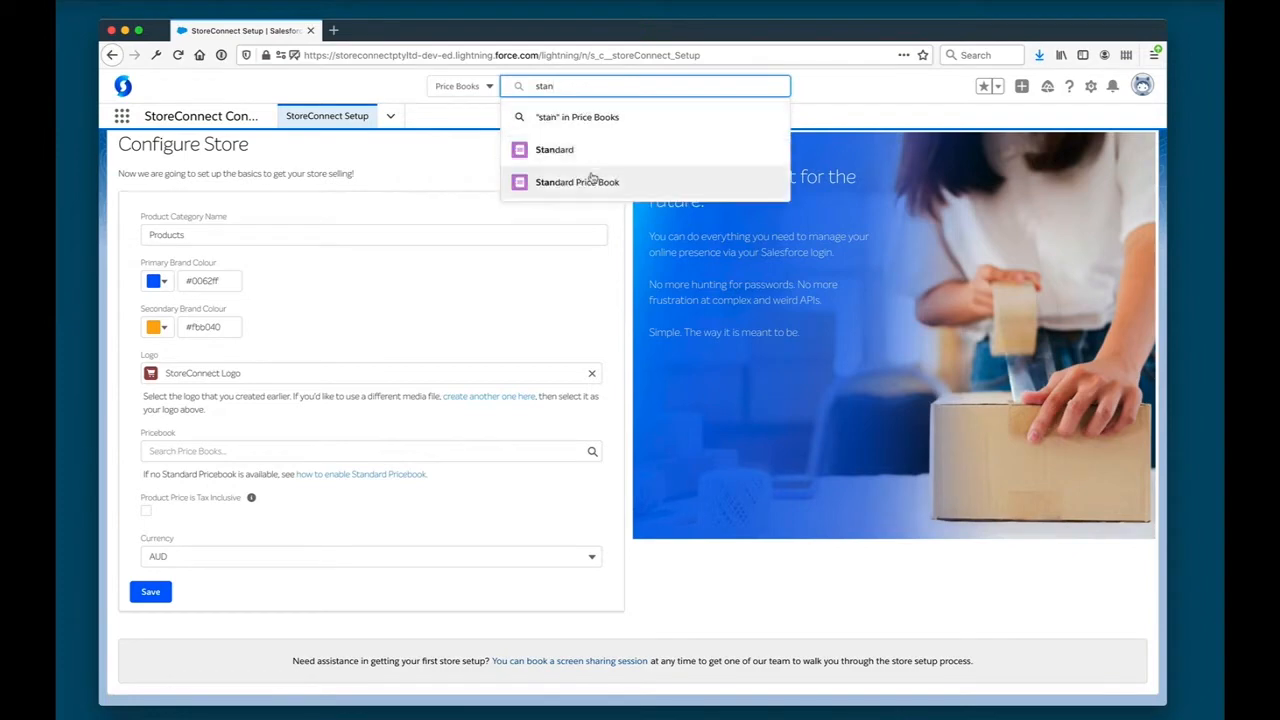
left_click(592, 182)
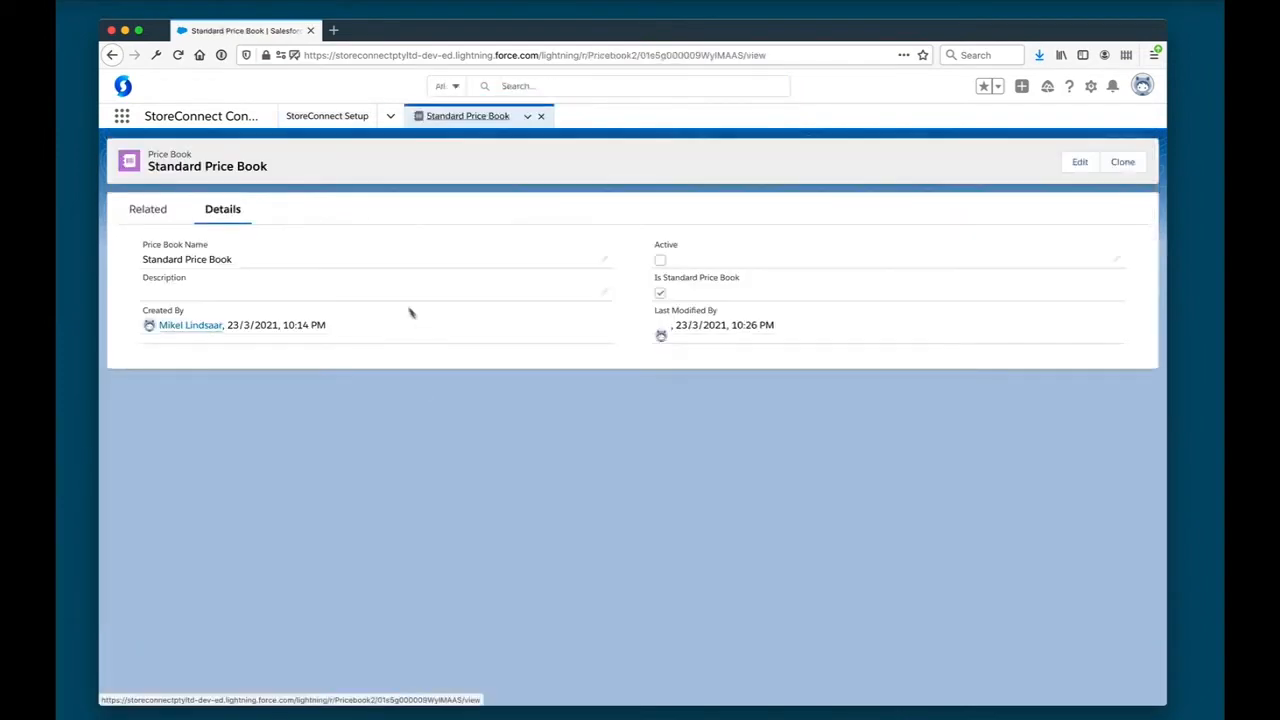
- Mark the Standard Price Book as active, save it and close its record
left_click(1114, 260)
left_click(649, 267)
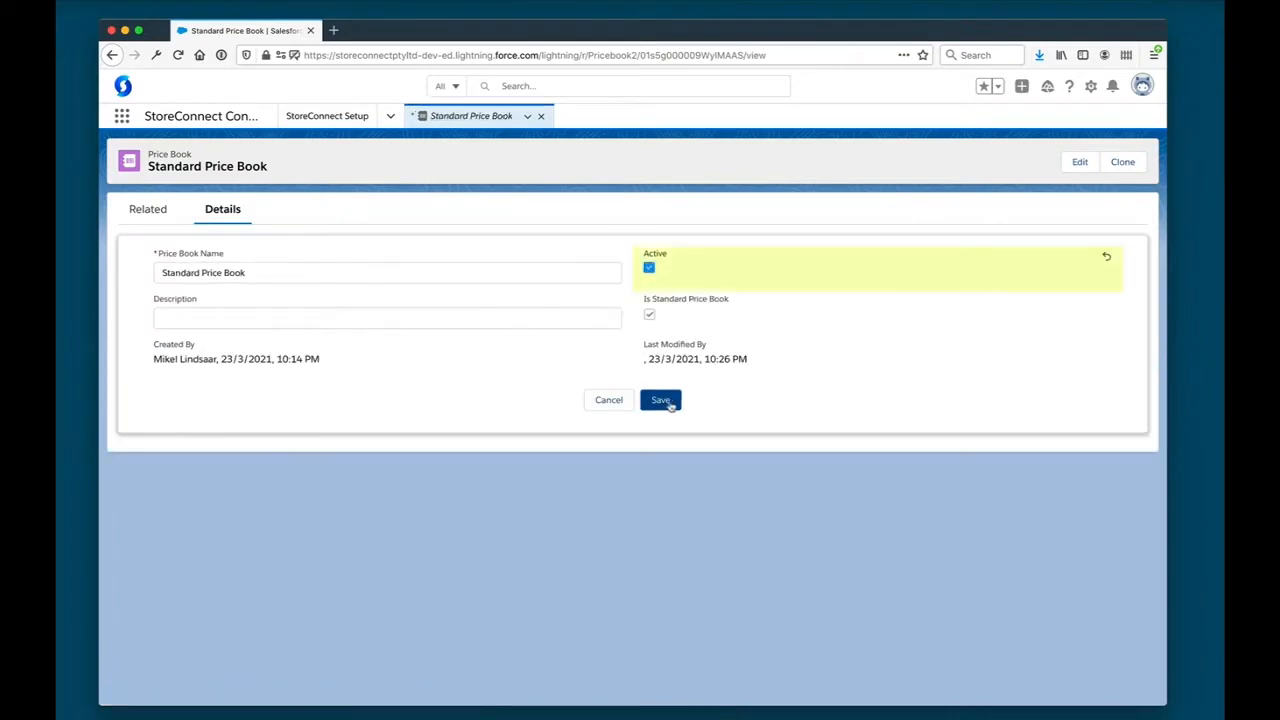
left_click(662, 401)
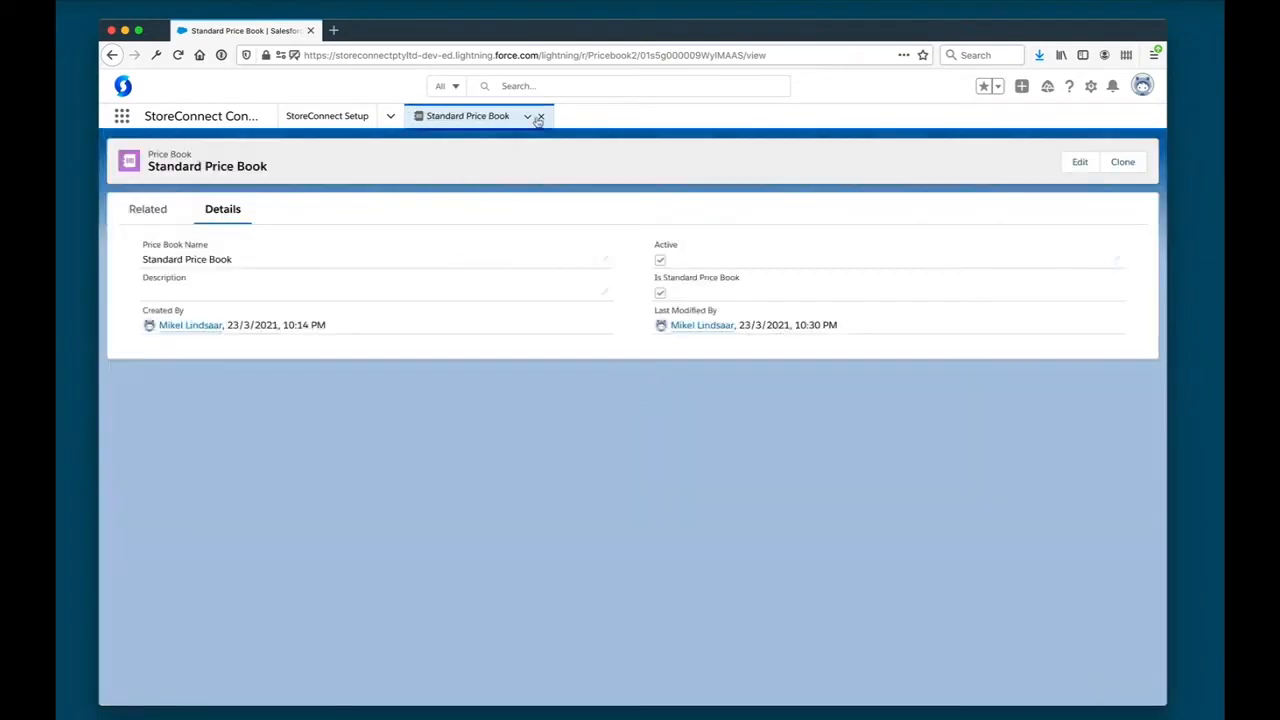
left_click(539, 117)
- Choose Standard Price Book as the store's pricebook, make product prices tax inclusive, and save the store configuration
left_click(208, 452)
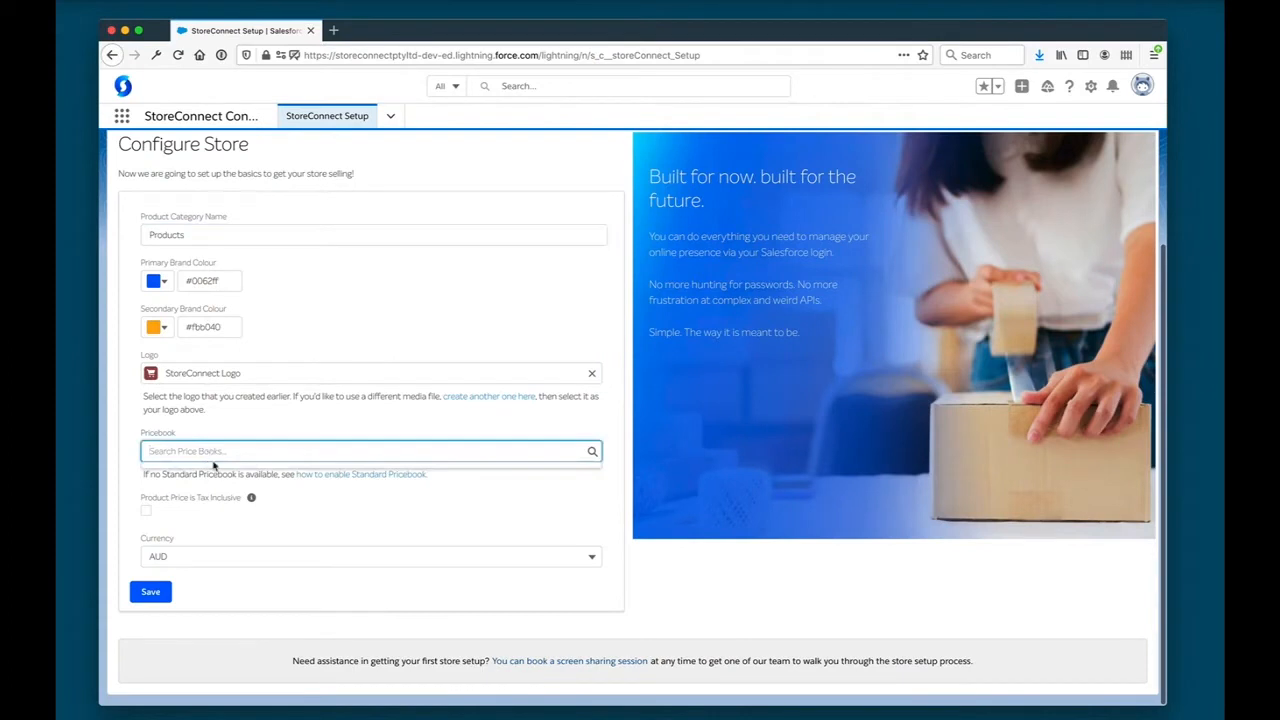
type("sta")
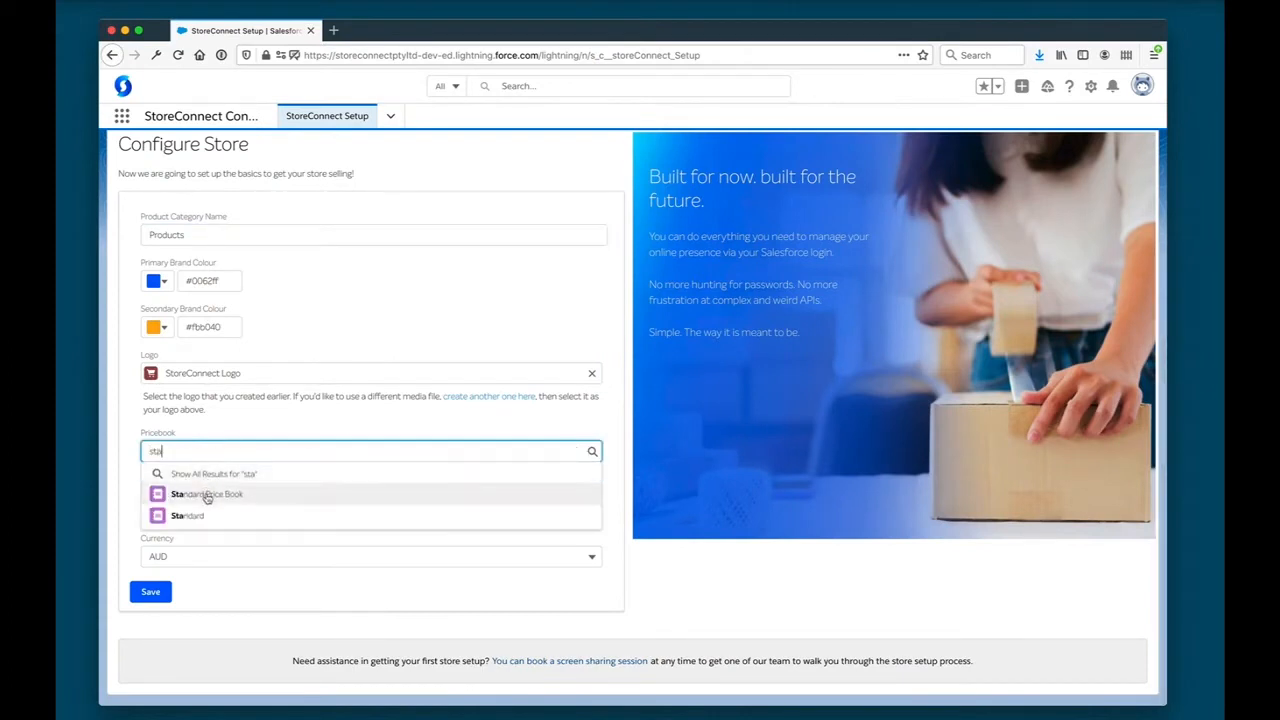
left_click(210, 491)
left_click(298, 514)
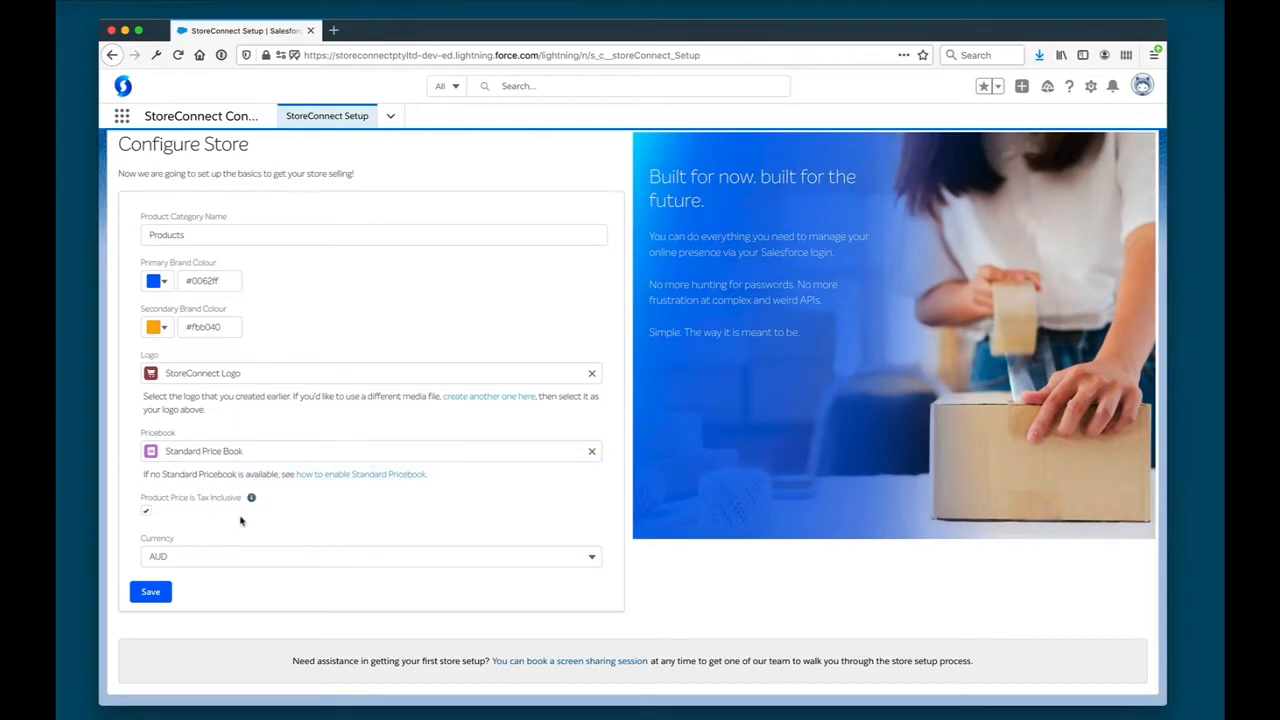
left_click(150, 591)
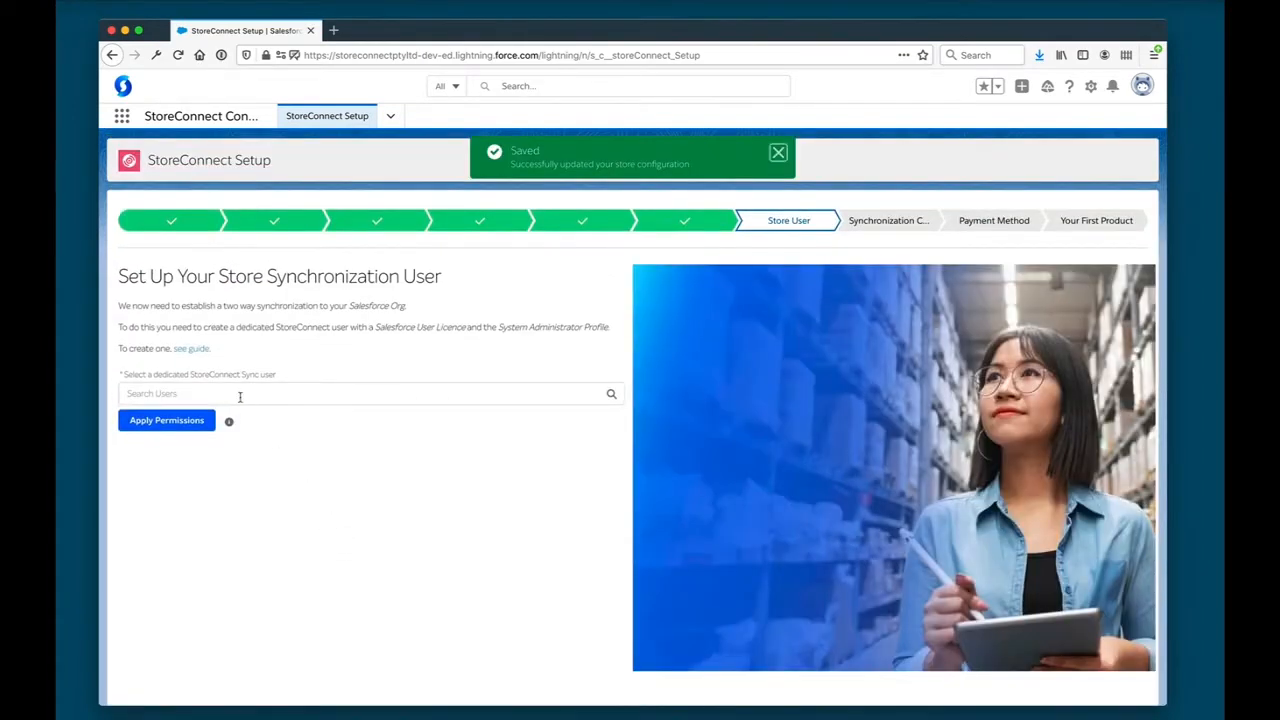
- Select the admin's user account as the dedicated StoreConnect sync user and apply the permissions
type("mikel")
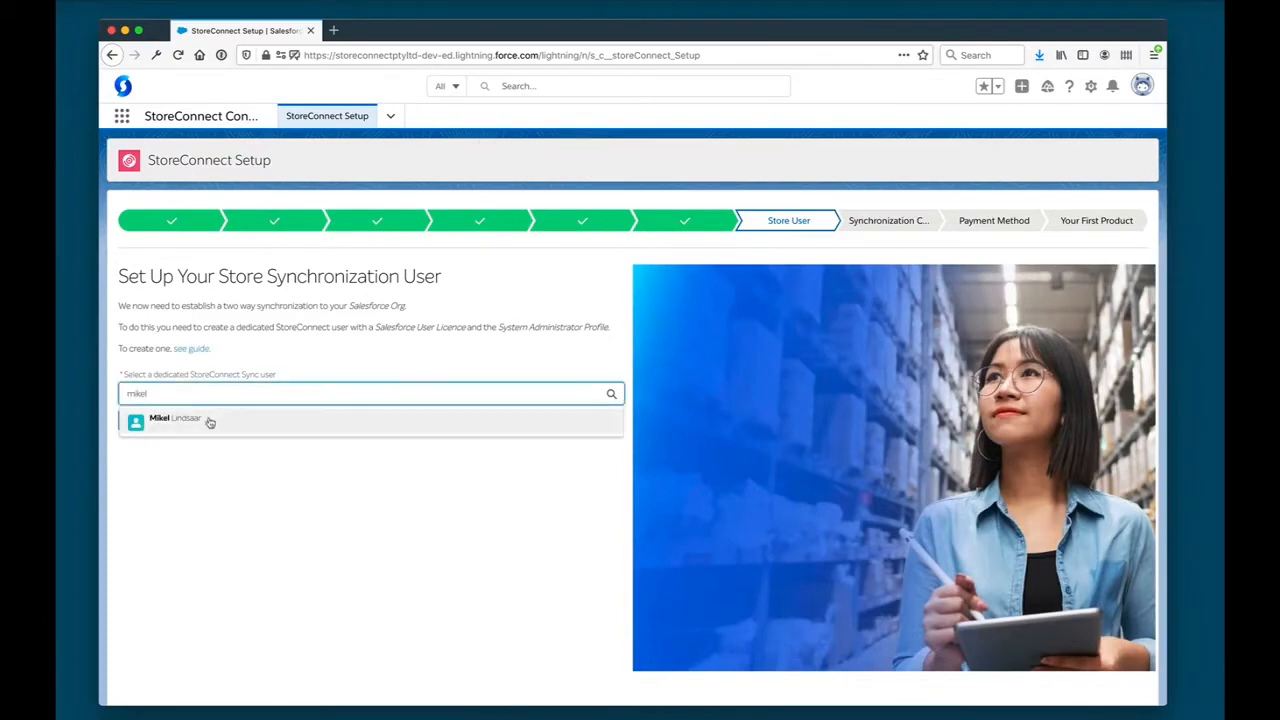
left_click(175, 419)
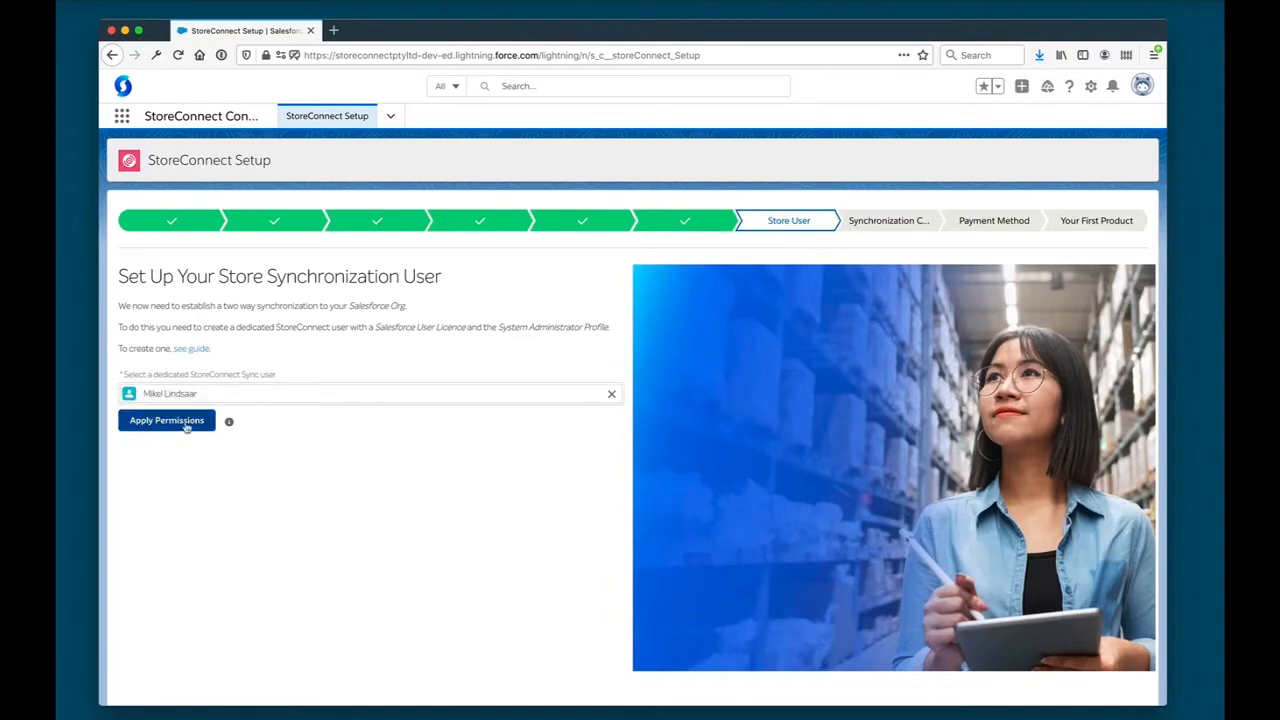
left_click(186, 427)
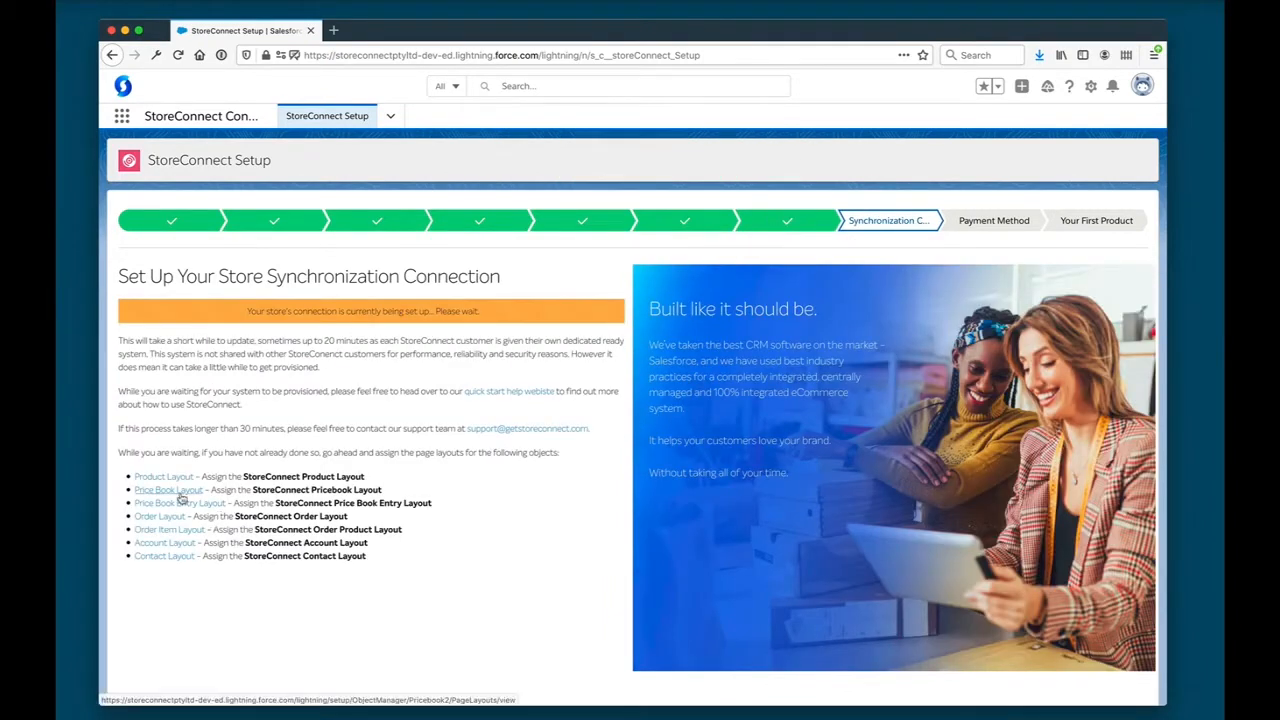
- Assign the StoreConnect Pricebook Layout to all profiles of the Price Book object and return to the setup wizard
left_click(175, 499)
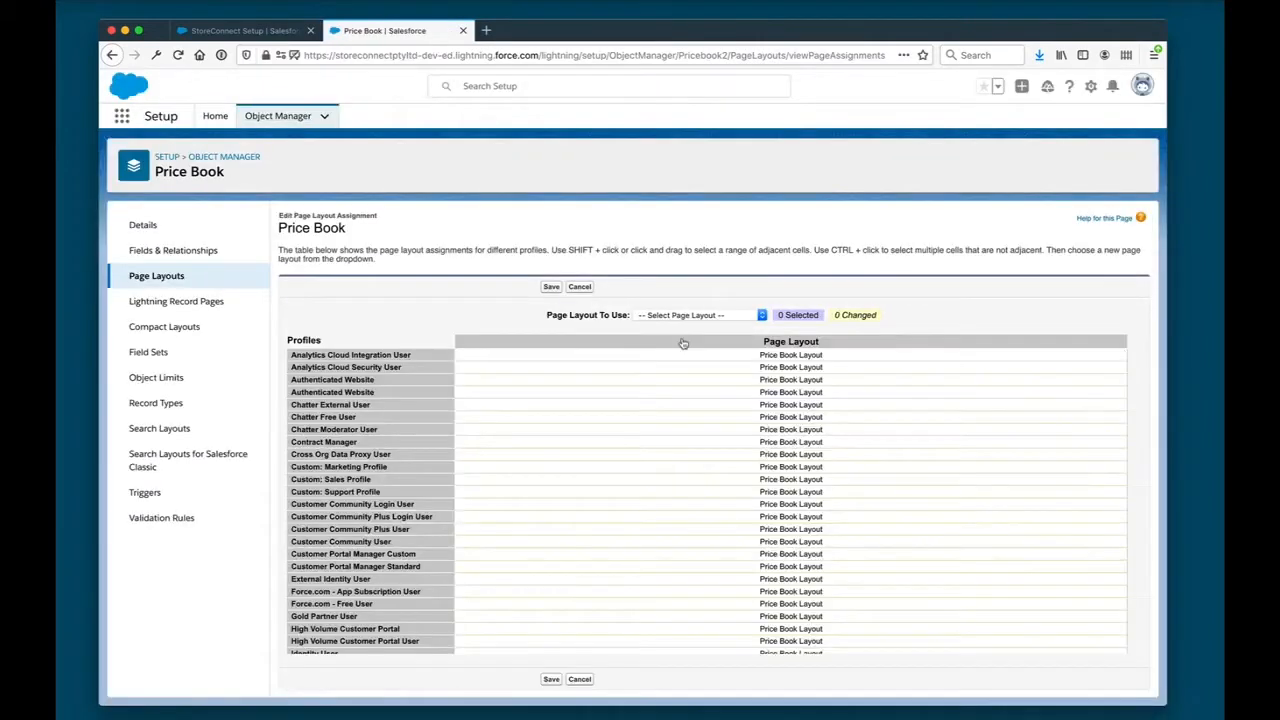
left_click(727, 316)
left_click(700, 332)
left_click(240, 30)
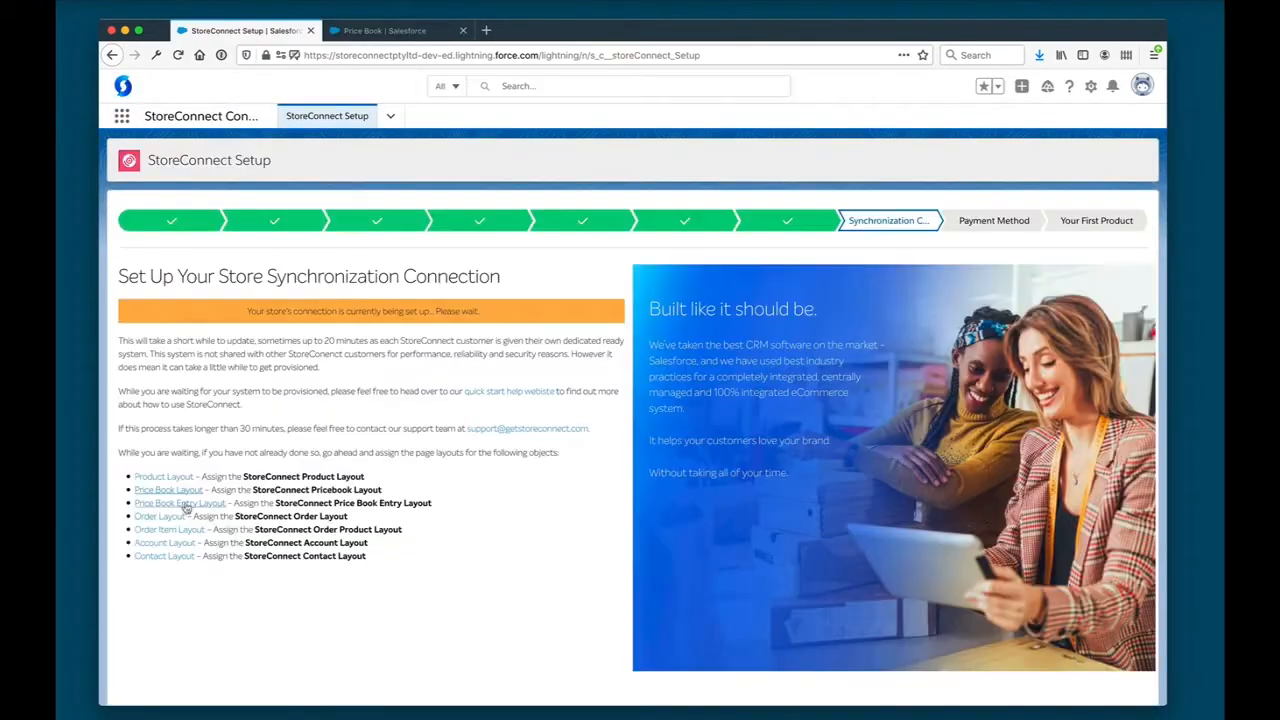
- Assign the StoreConnect Price Book Entry Layout to all profiles of the Price Book Entry object, save, and return to the wizard
left_click(175, 510)
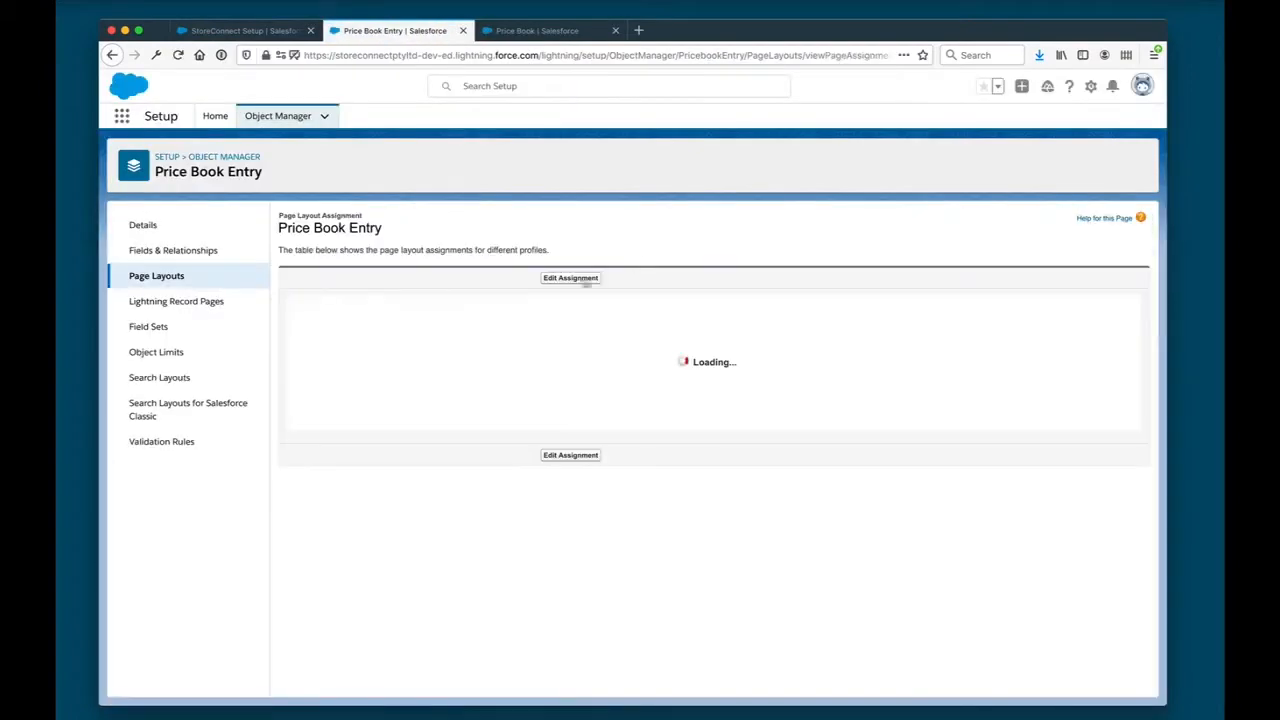
left_click(687, 340)
left_click(706, 315)
left_click(706, 341)
left_click(551, 287)
left_click(243, 31)
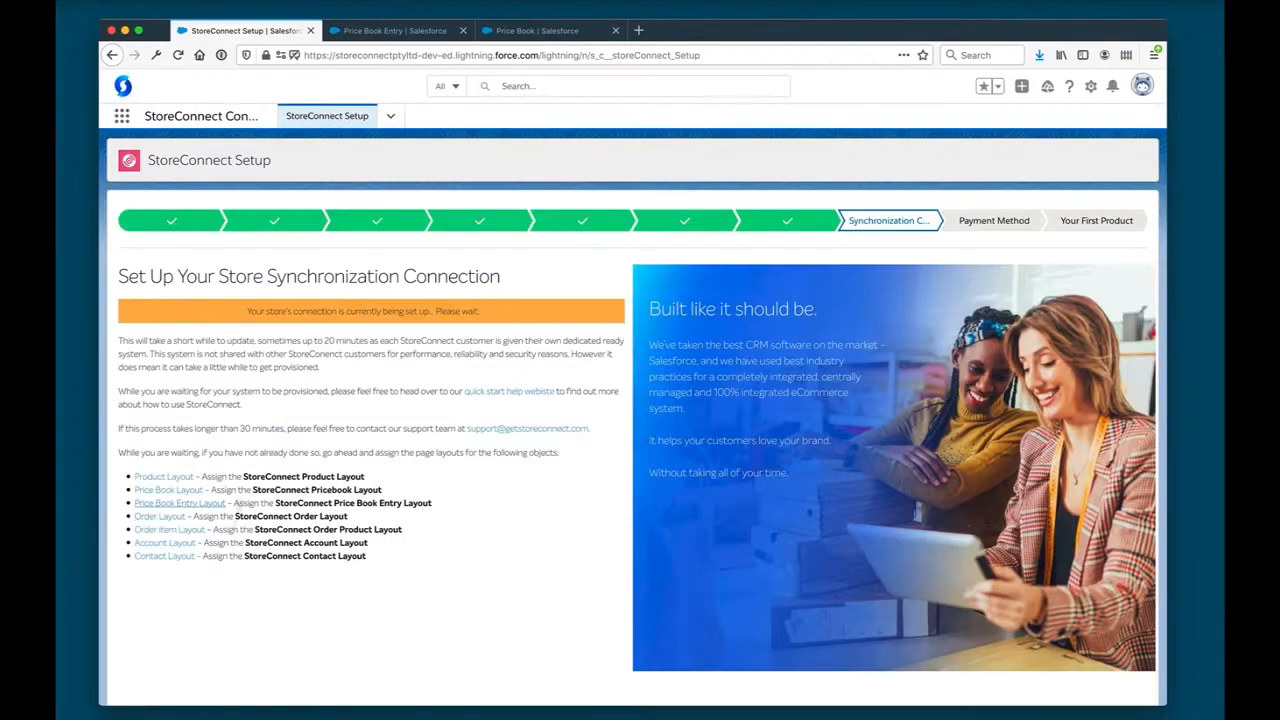
- Assign the storeConnect Order Layout to all profiles of the Order object, save, and return to the wizard
left_click(163, 520)
left_click(1090, 220)
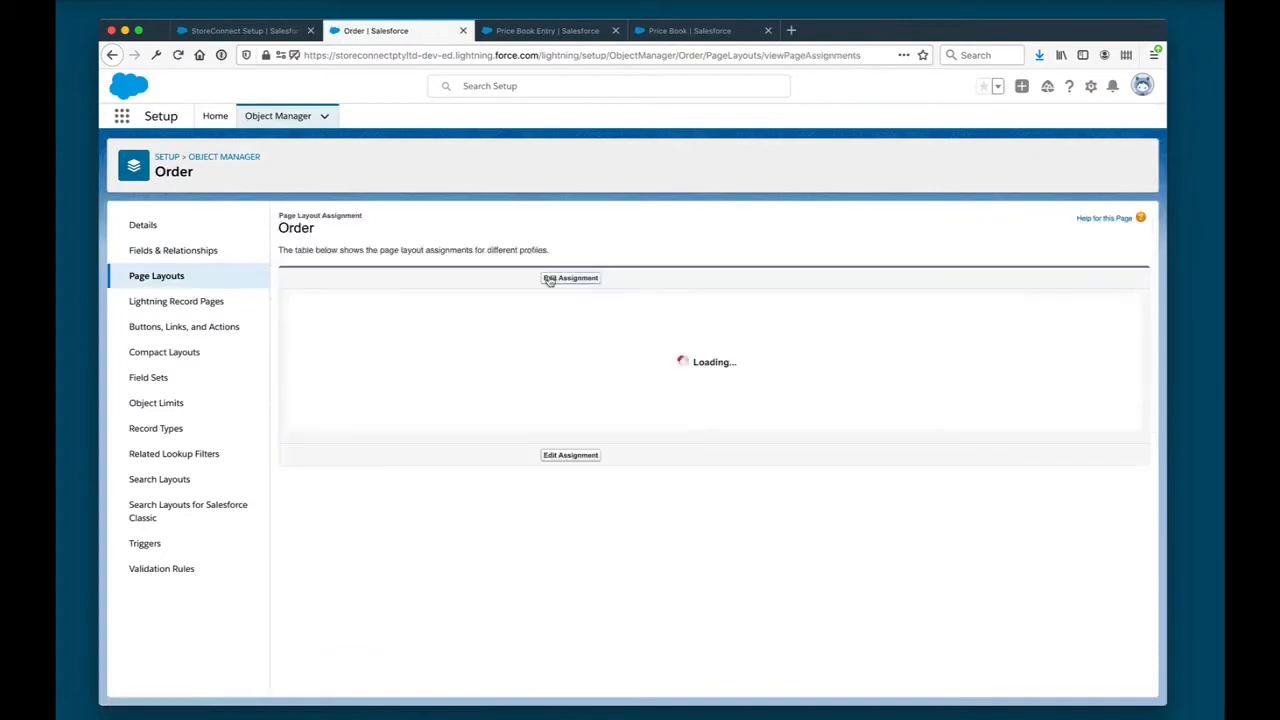
left_click(687, 341)
left_click(706, 315)
left_click(706, 341)
left_click(551, 287)
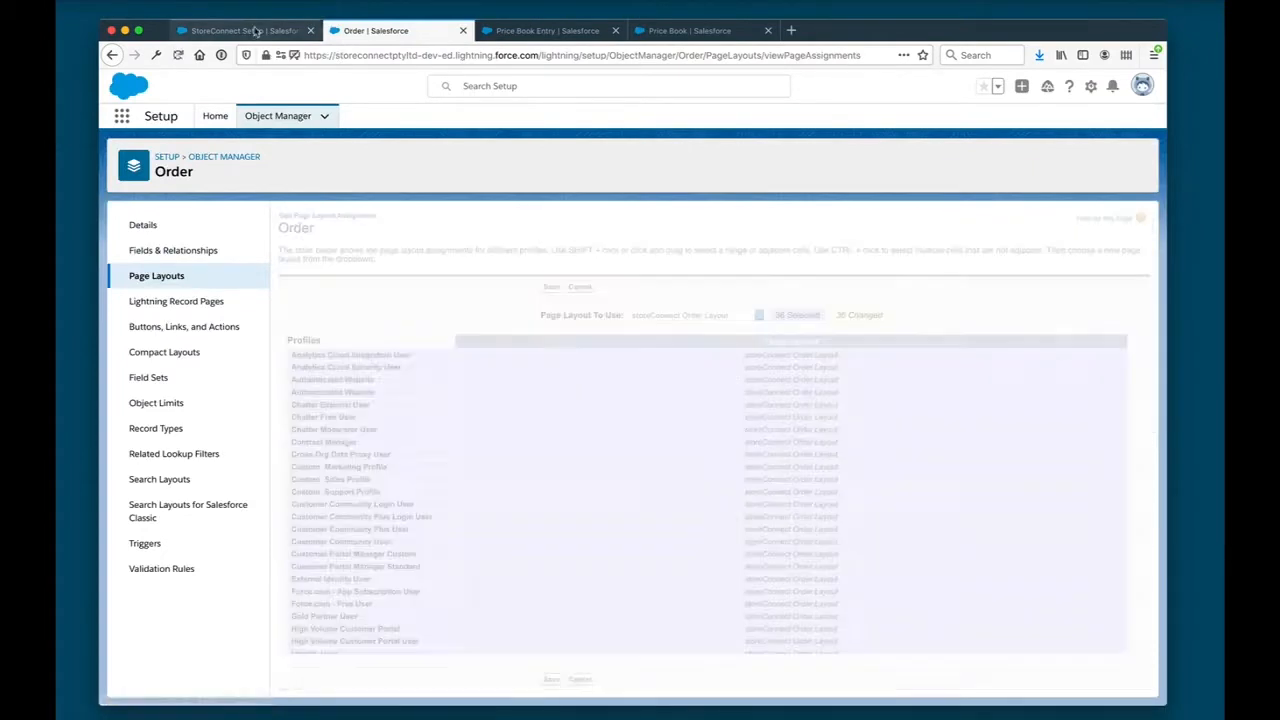
left_click(254, 31)
- Assign the StoreConnect Order Product Layout to all profiles of the Order Product object and return to the wizard
left_click(175, 541)
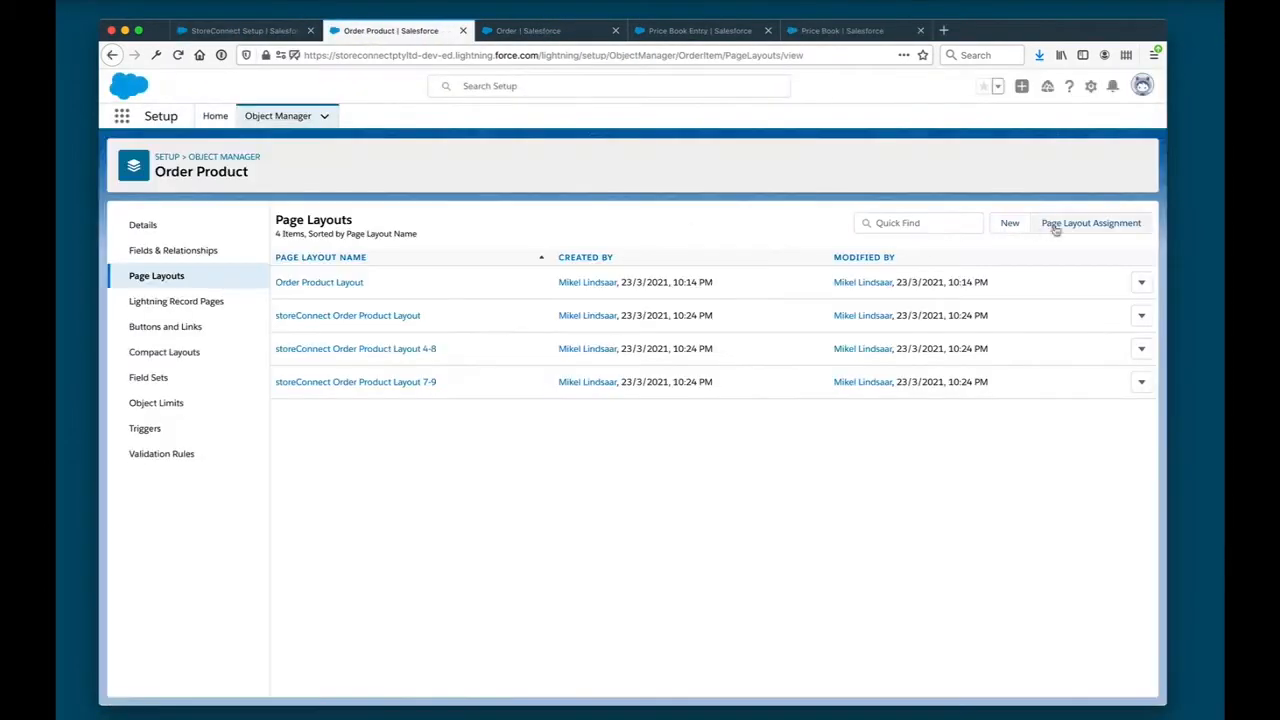
left_click(1090, 223)
left_click(569, 278)
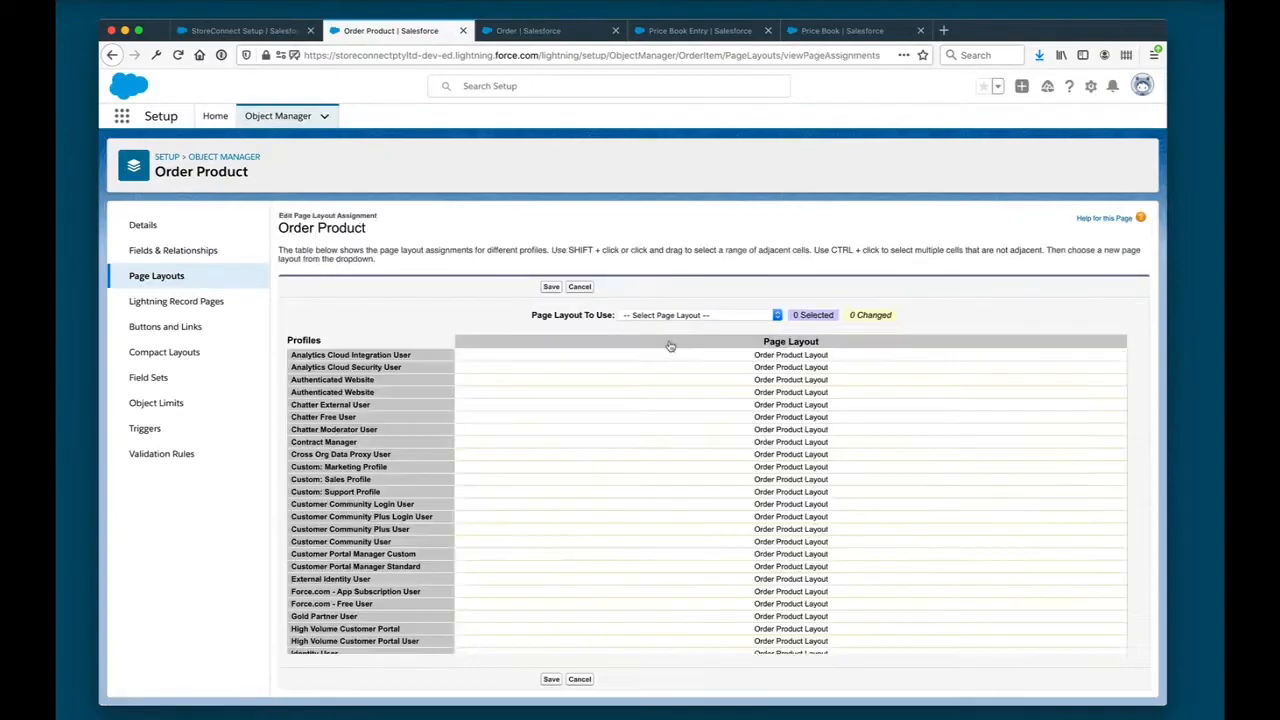
left_click(680, 341)
left_click(700, 315)
left_click(693, 341)
left_click(279, 34)
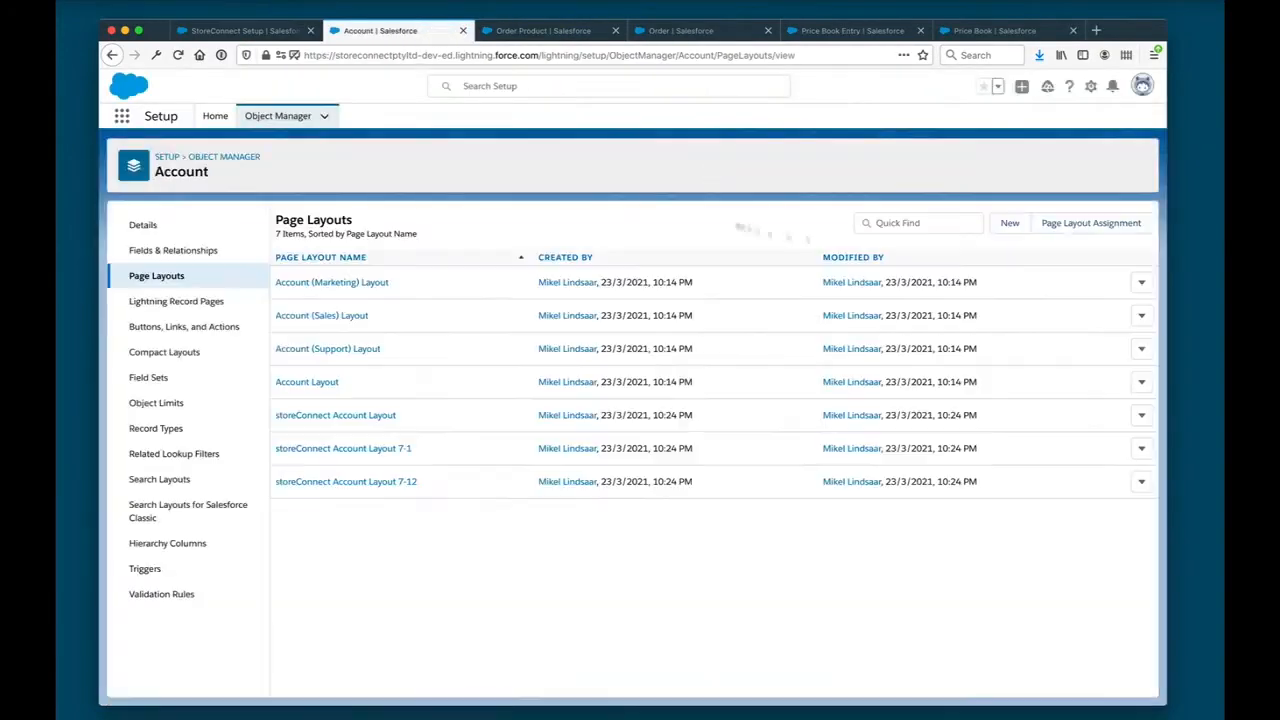
- Assign the StoreConnect Account Layout and StoreConnect Contact Layout to the Account and Contact objects
left_click(1094, 222)
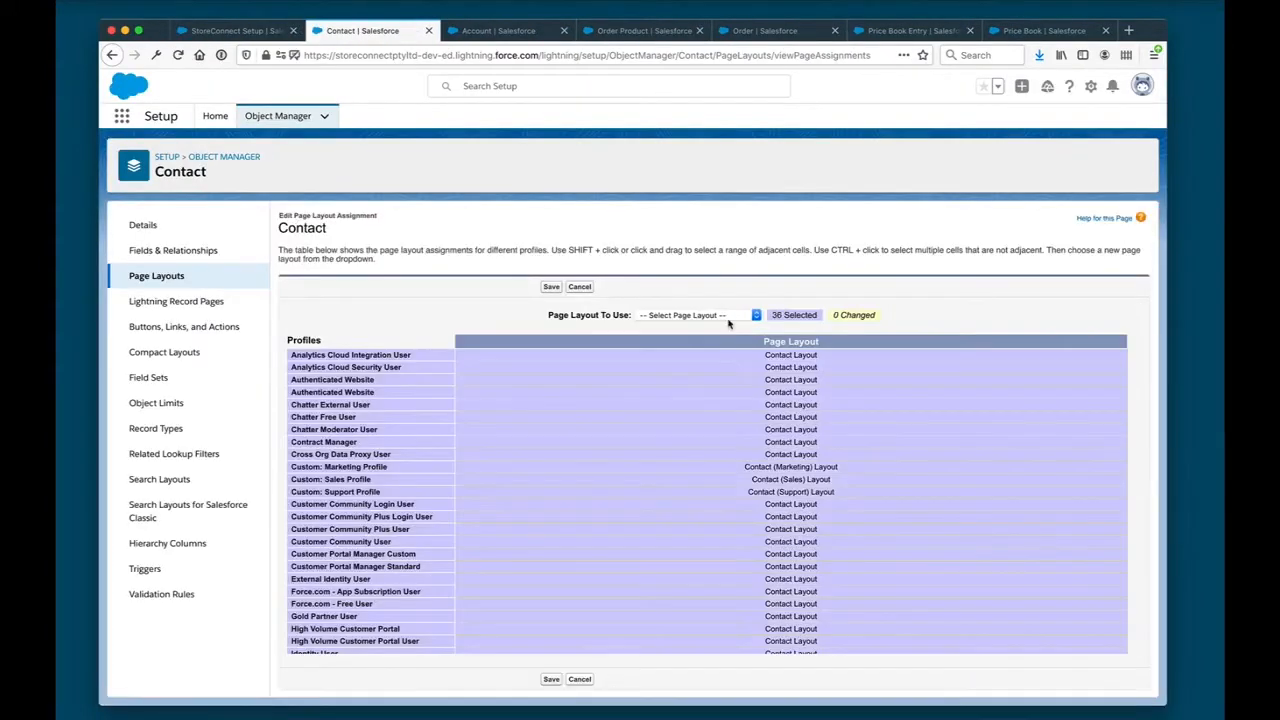
left_click(695, 317)
left_click(699, 380)
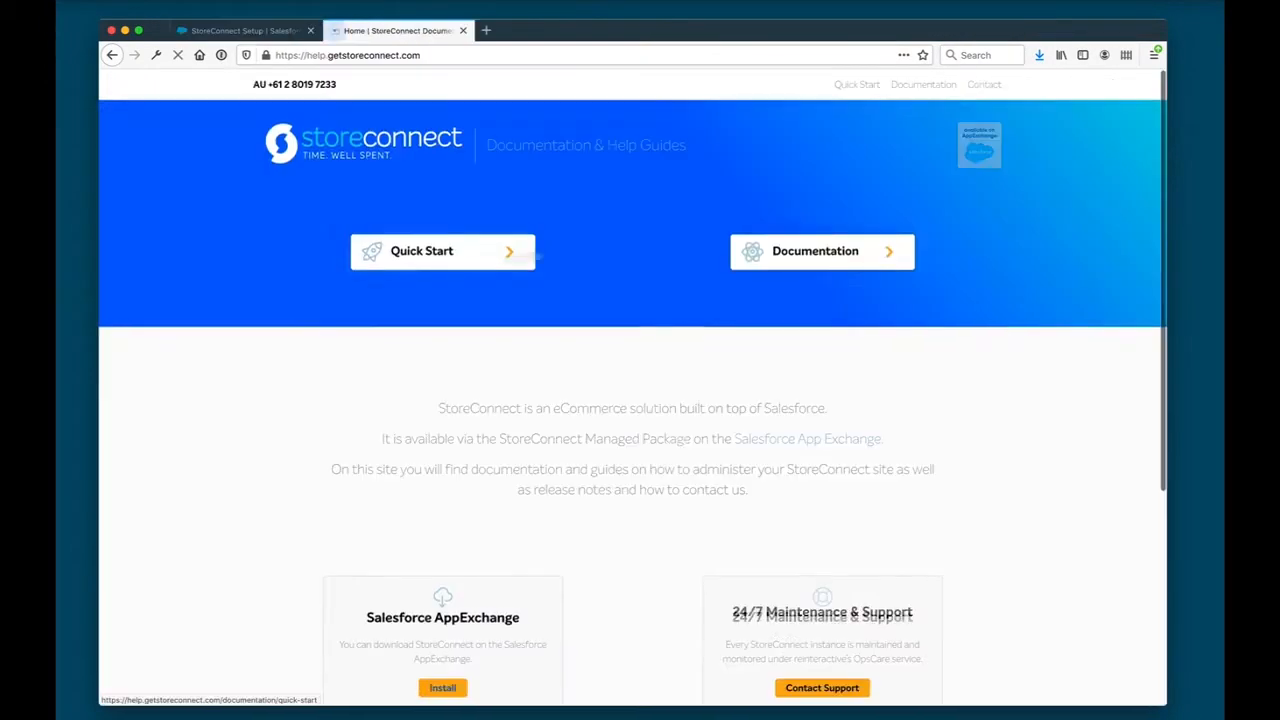
- Browse the topics in the StoreConnect help documentation and open the Quick Start Guide to Get Your Store On-line
left_click(809, 251)
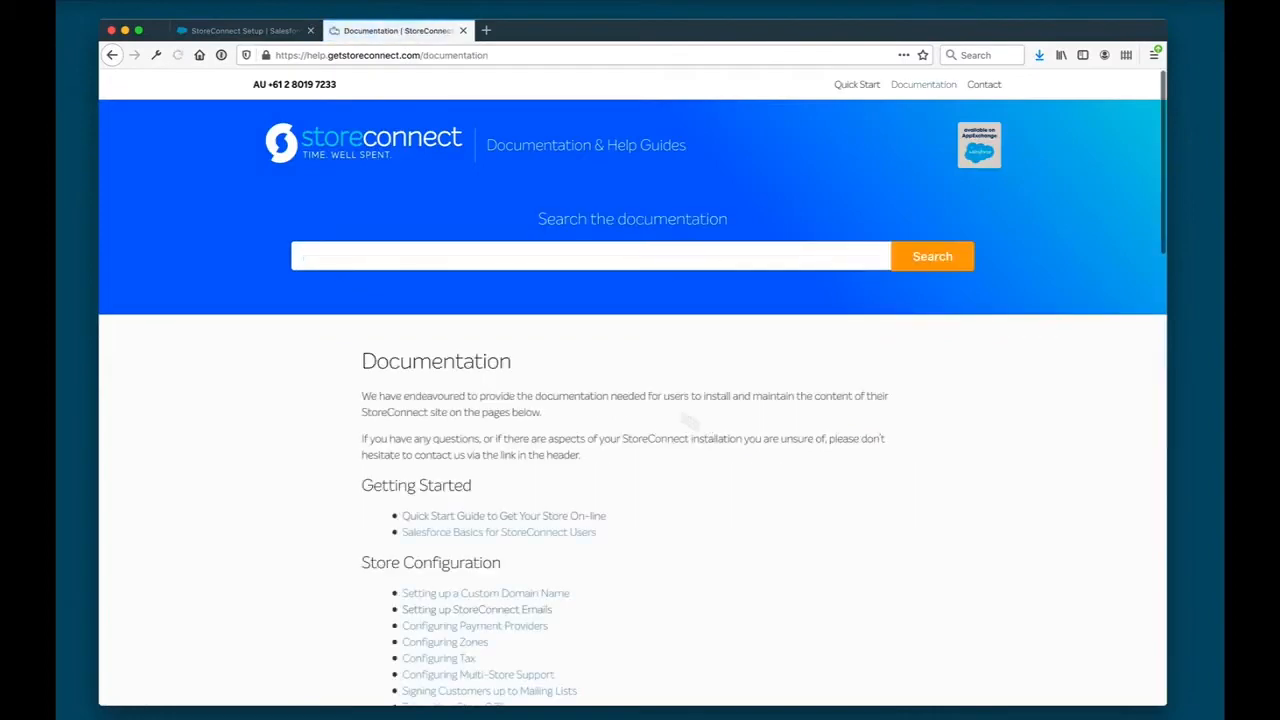
scroll(533, 511, "down", 5)
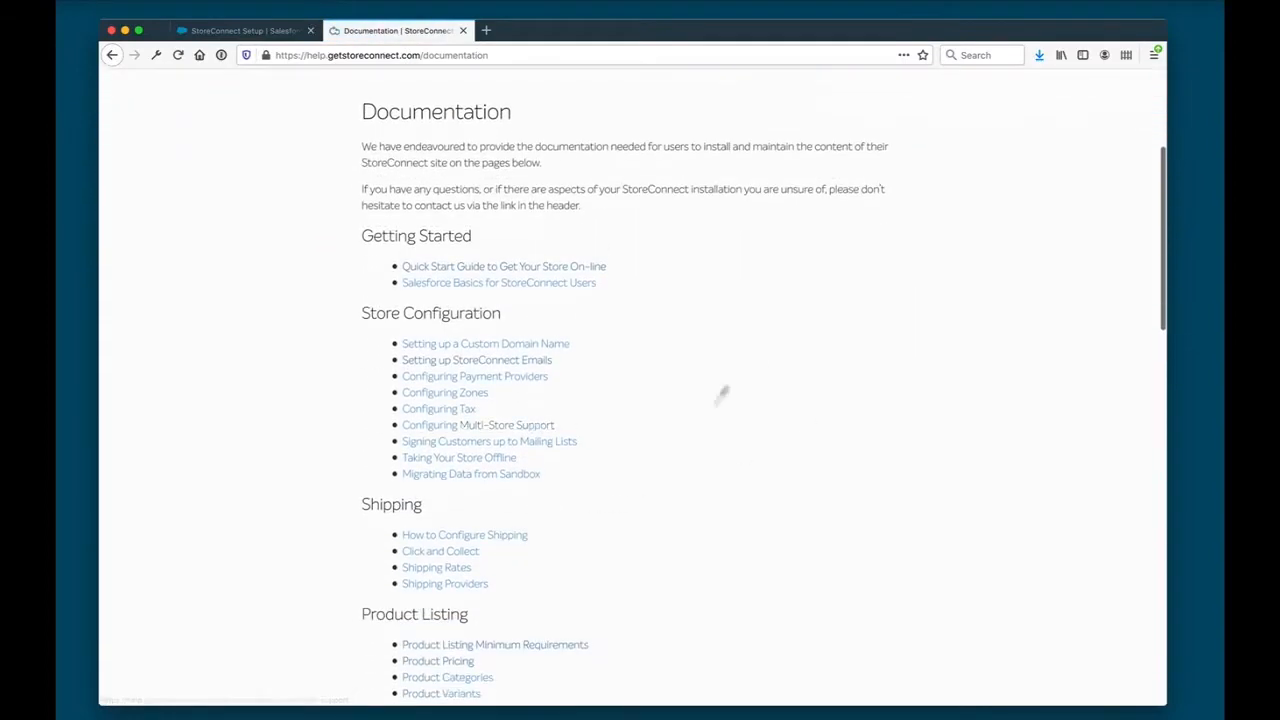
scroll(671, 606, "down", 3)
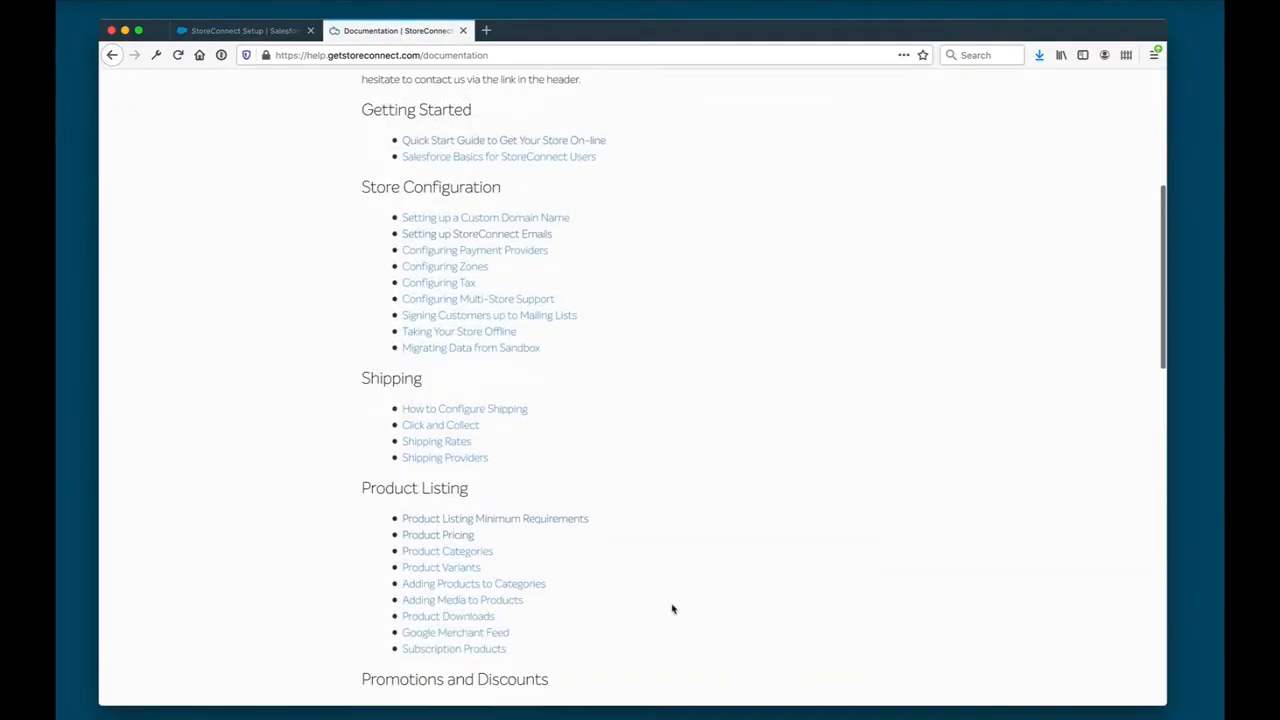
left_click(530, 143)
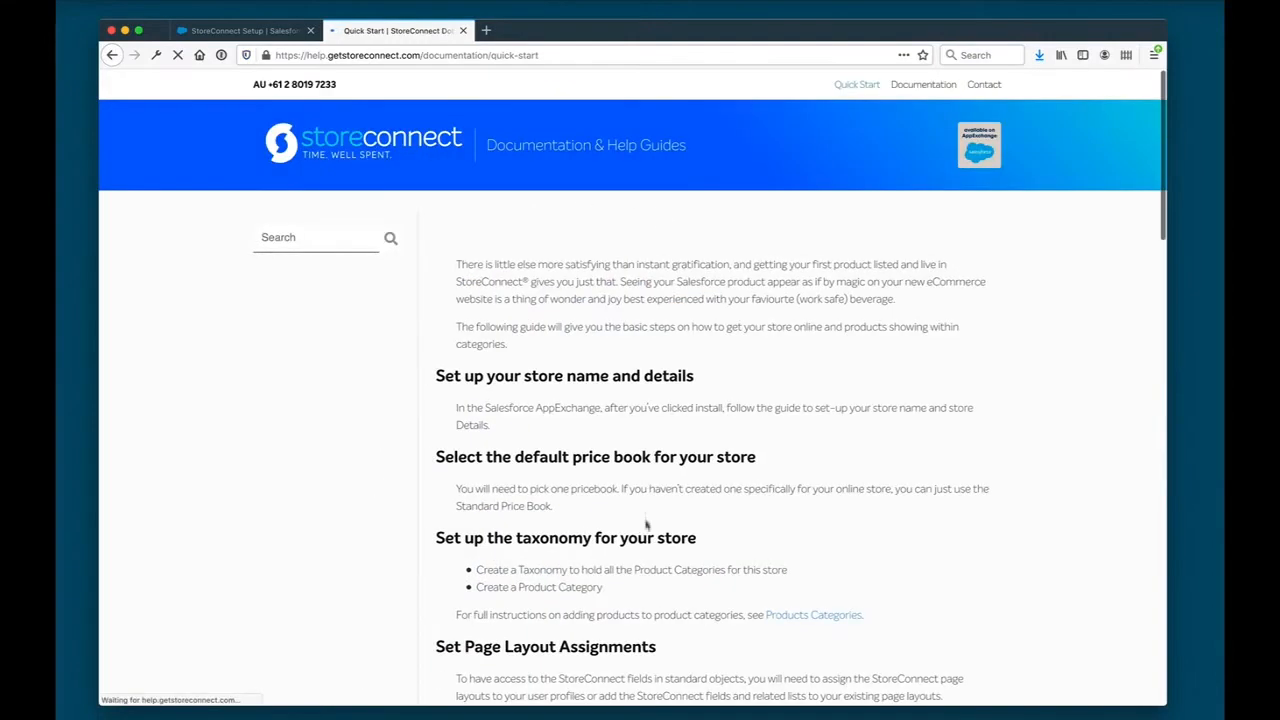
- Return to the documentation overview, browse its topics and open the full listing of StoreConnect objects and their fields
left_click(112, 55)
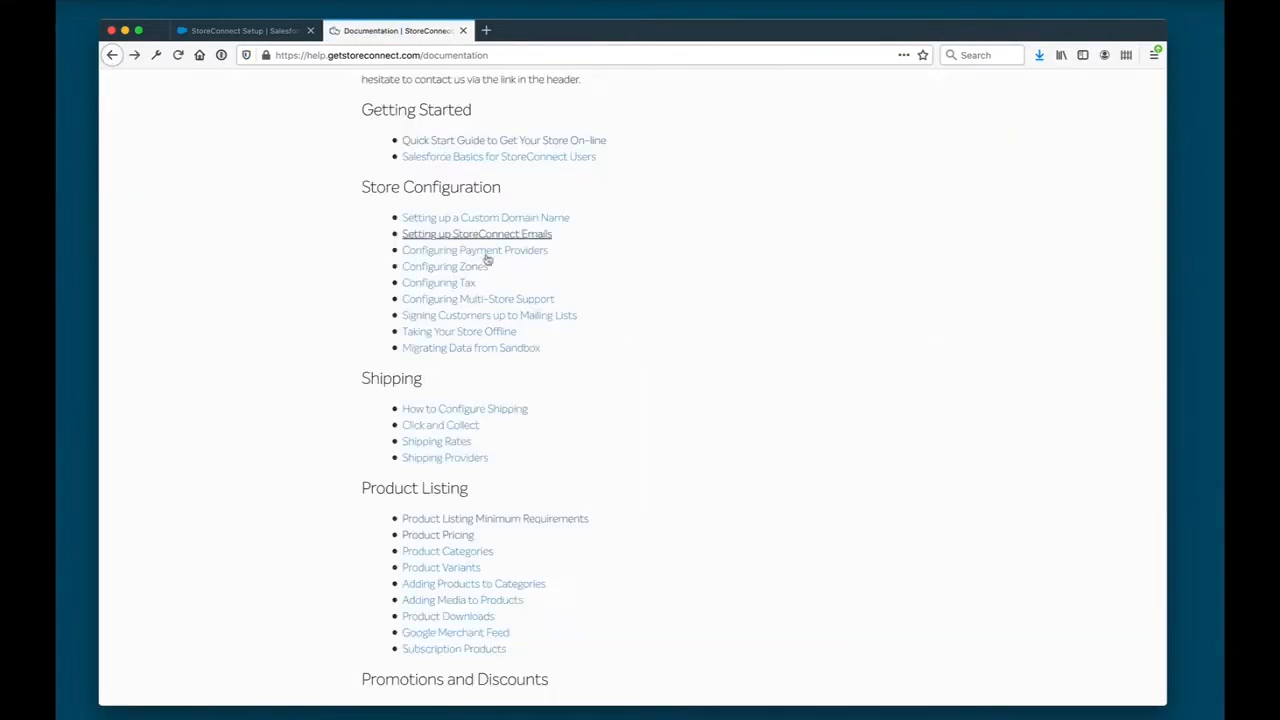
scroll(565, 246, "down", 1)
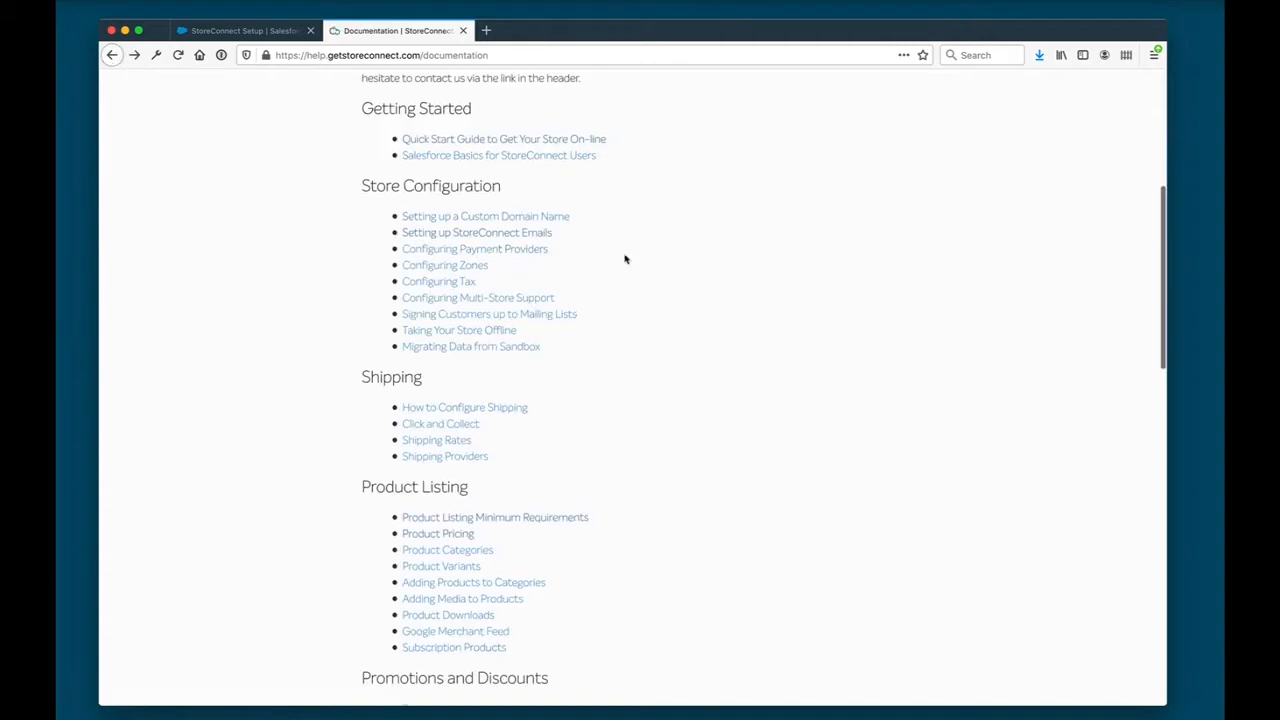
scroll(625, 259, "down", 1)
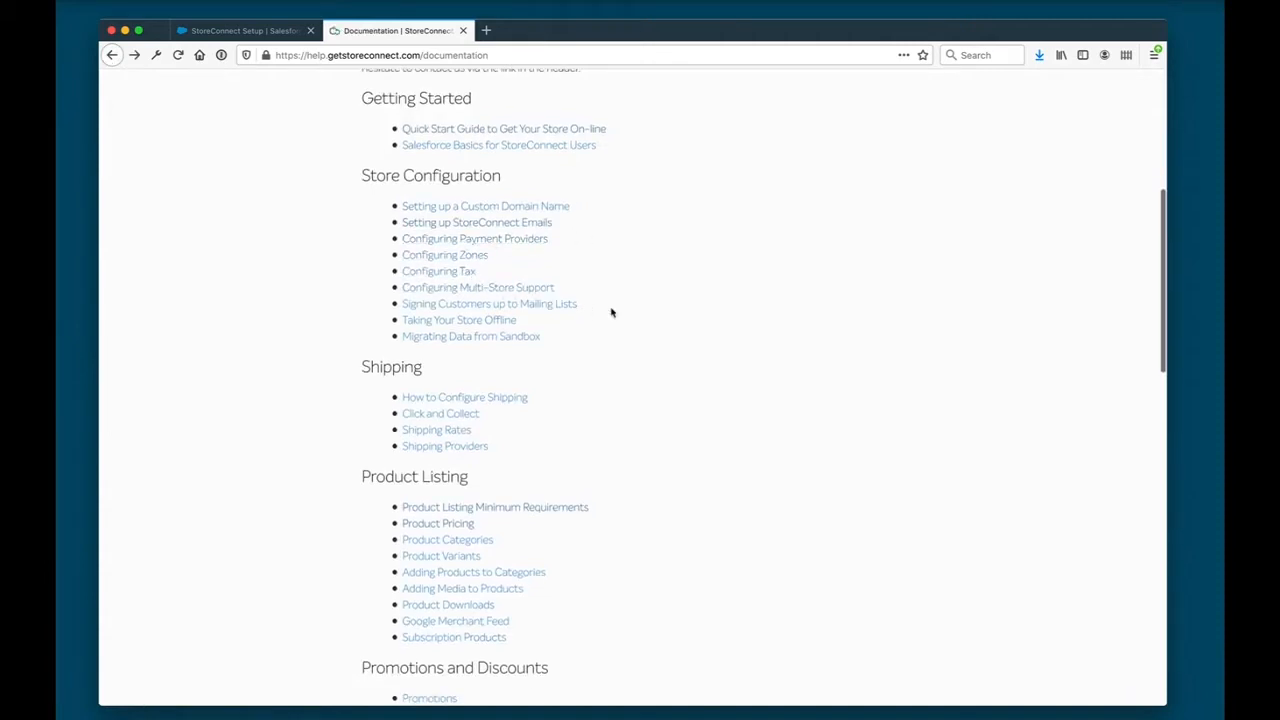
scroll(613, 369, "down", 5)
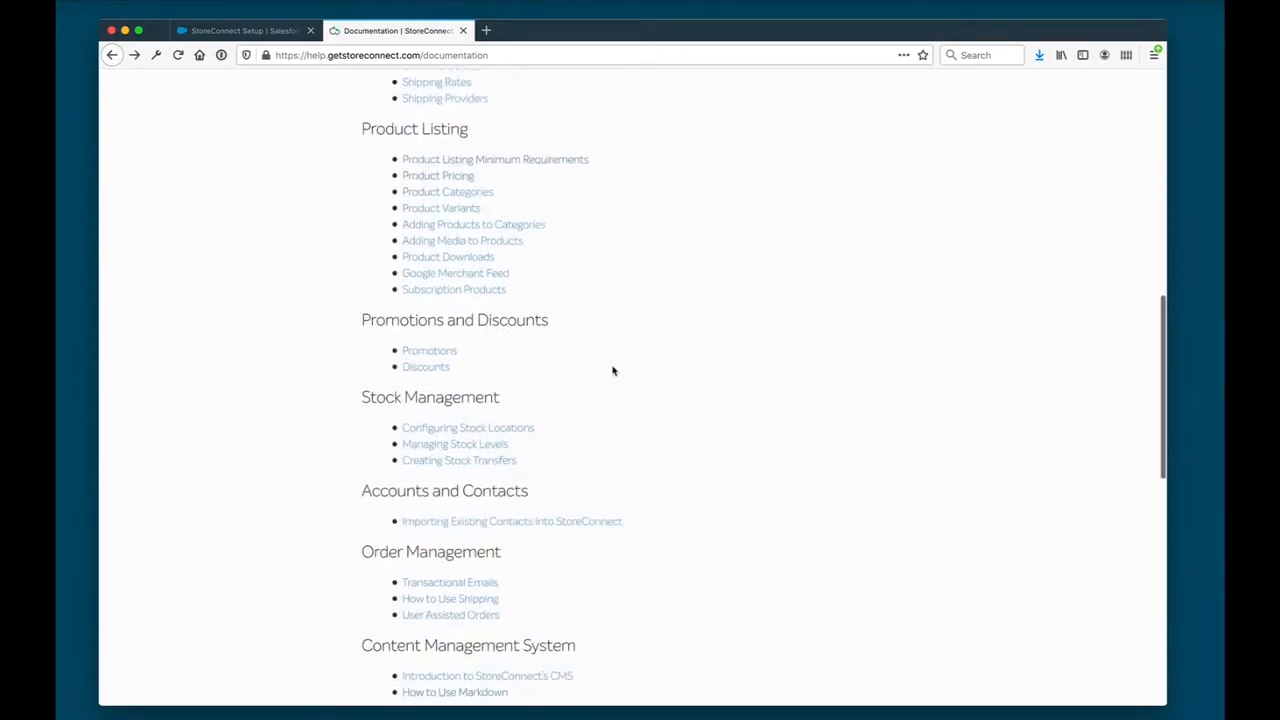
scroll(613, 371, "down", 8)
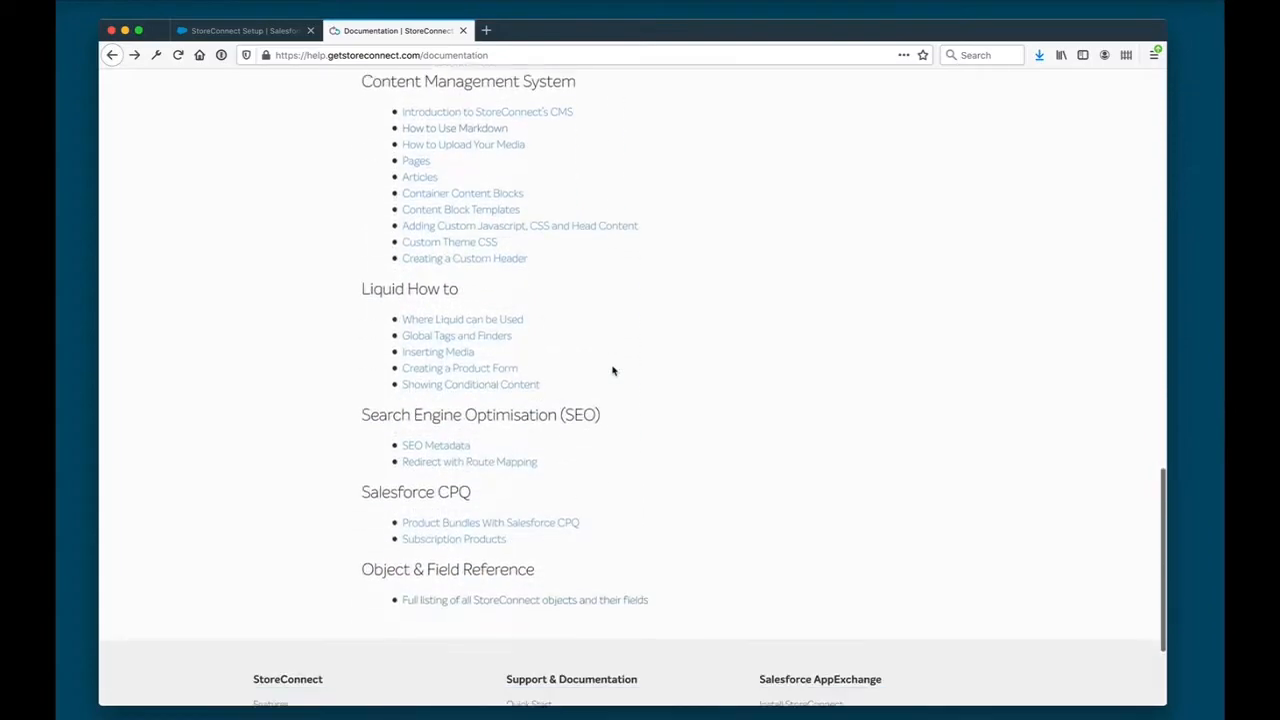
scroll(613, 371, "down", 3)
left_click(486, 428)
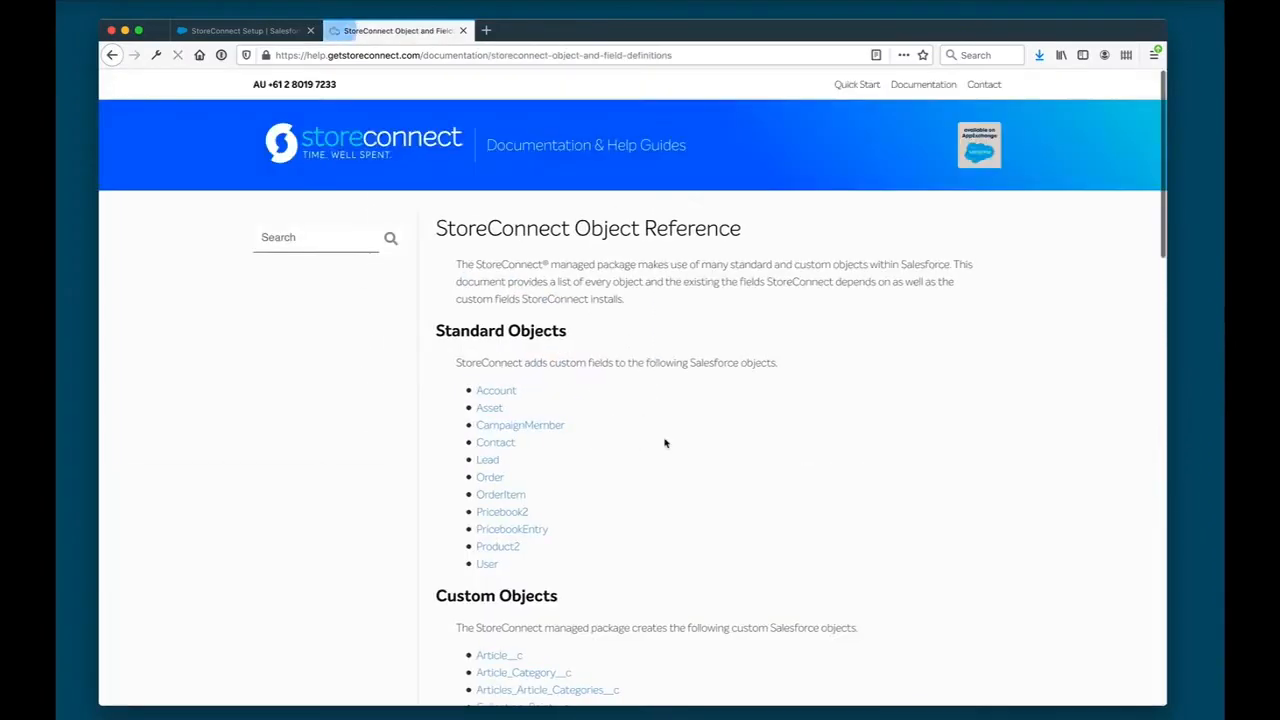
- Open the Subscription__c reference from the custom objects list and review its field definitions
scroll(606, 552, "down", 8)
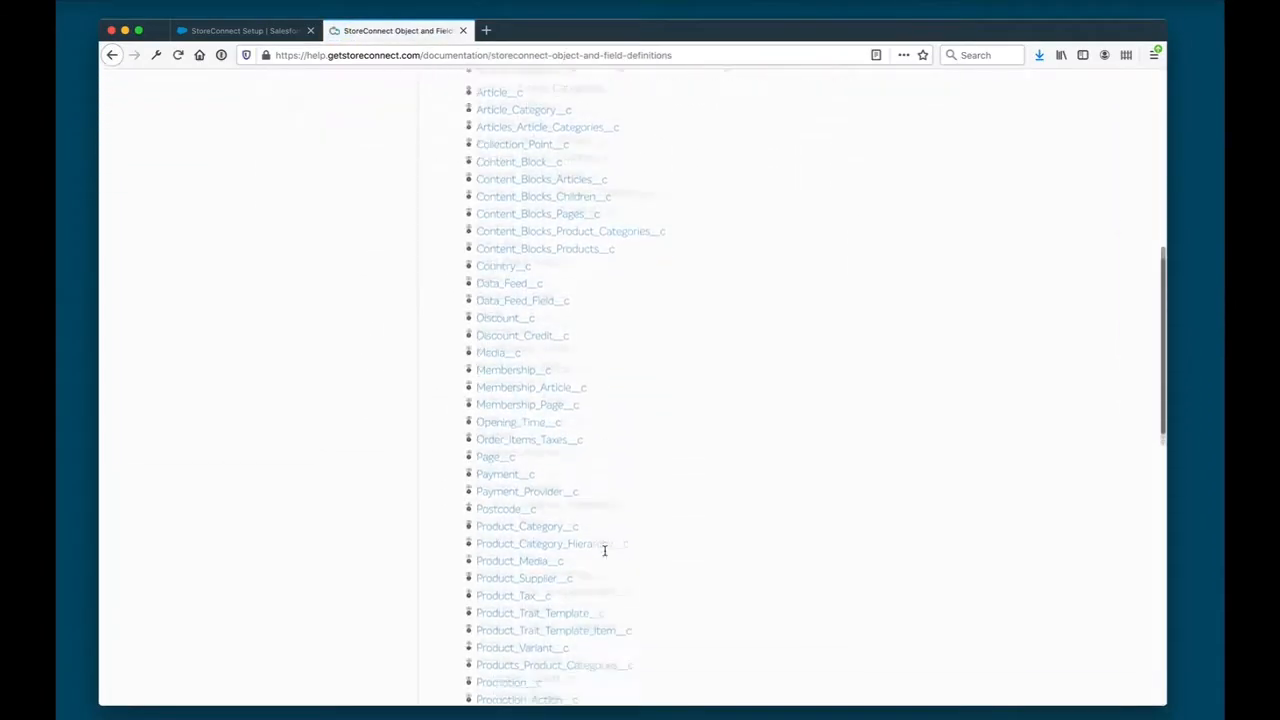
scroll(604, 550, "down", 12)
scroll(606, 556, "up", 2)
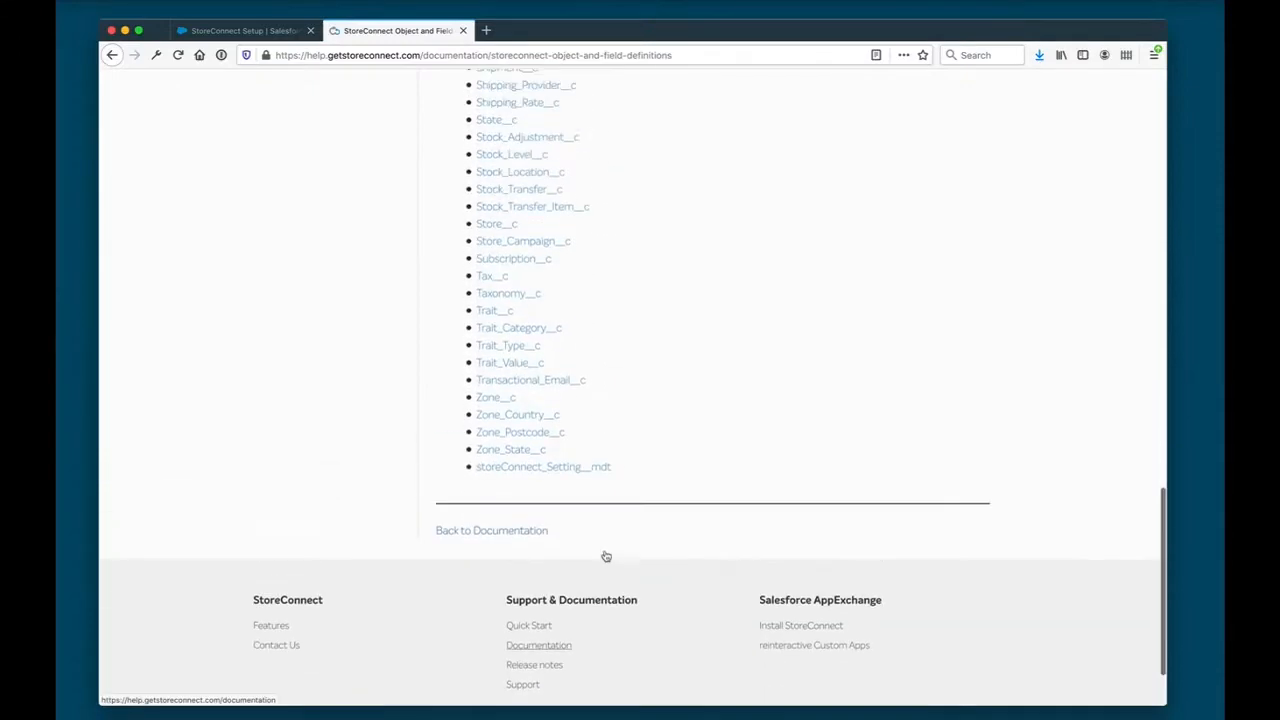
left_click(520, 391)
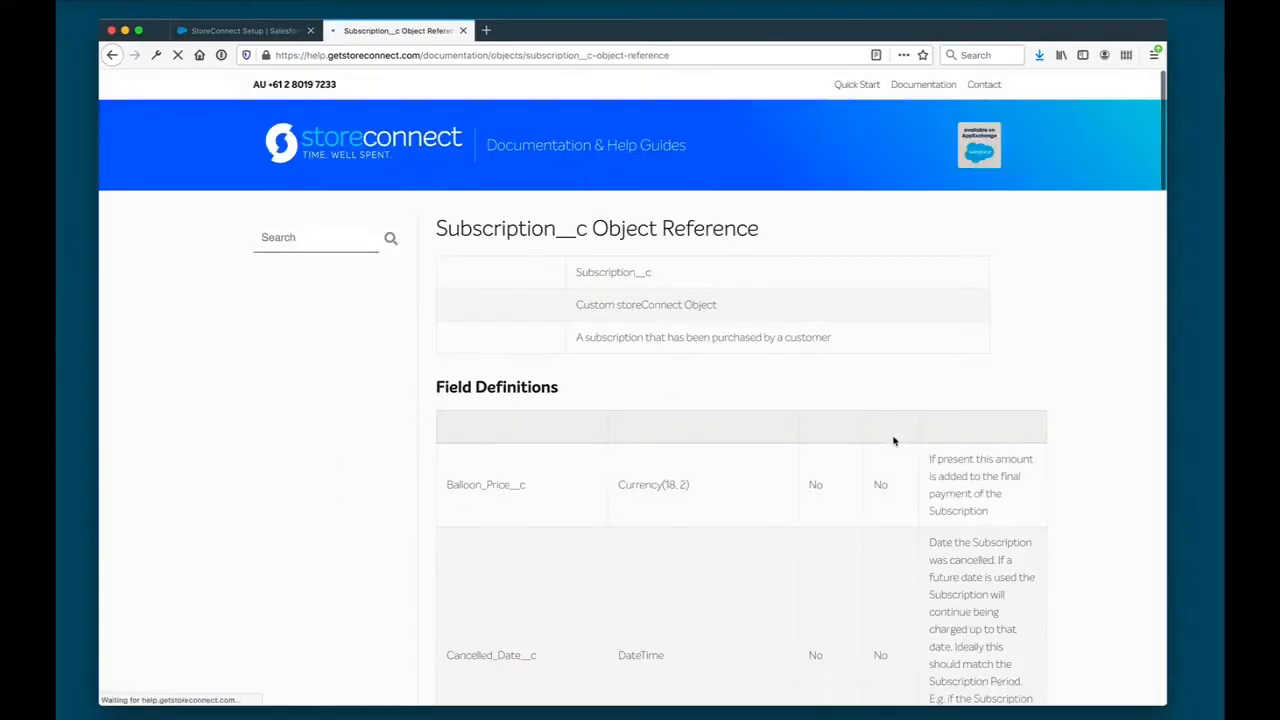
scroll(760, 610, "down", 7)
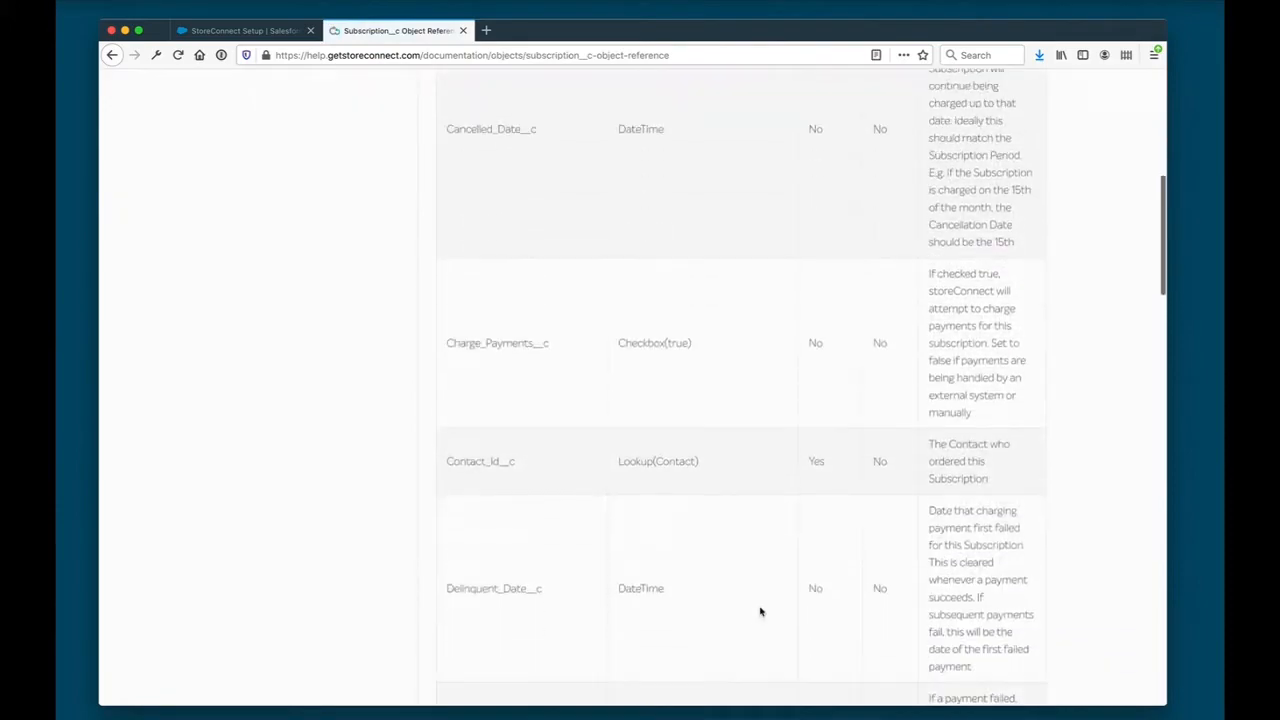
scroll(760, 612, "down", 14)
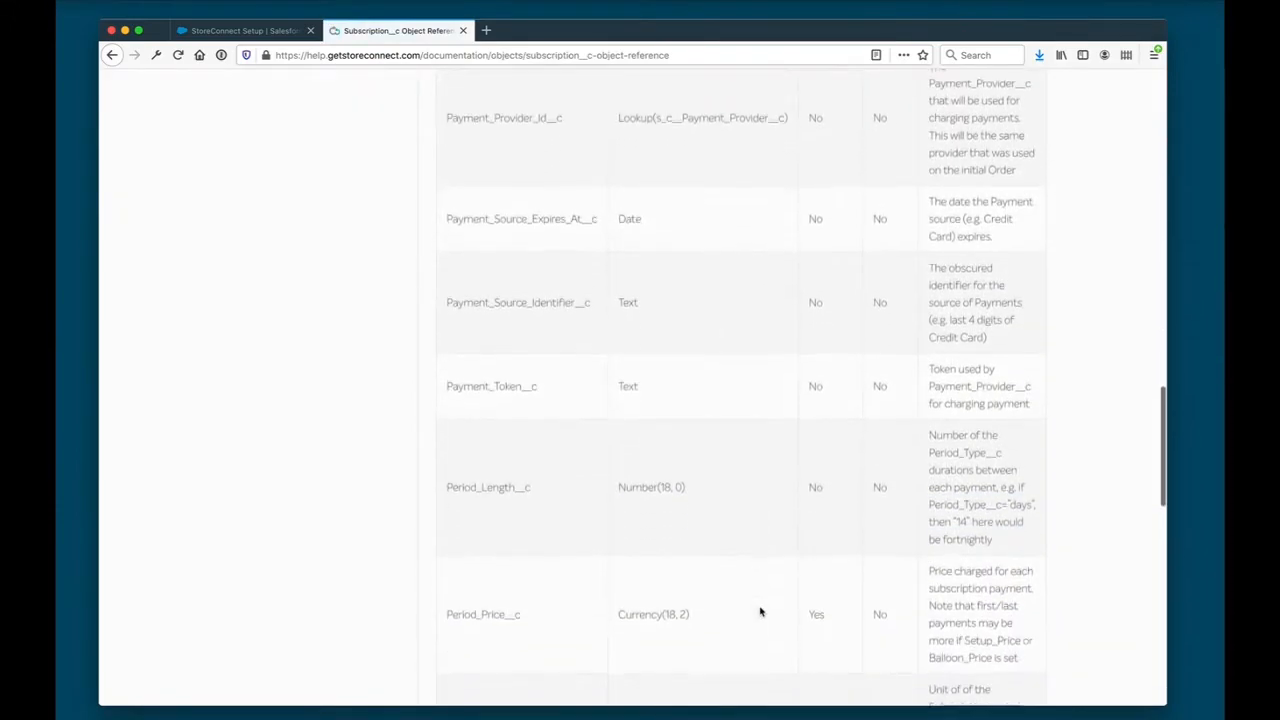
scroll(760, 612, "down", 7)
scroll(760, 612, "down", 9)
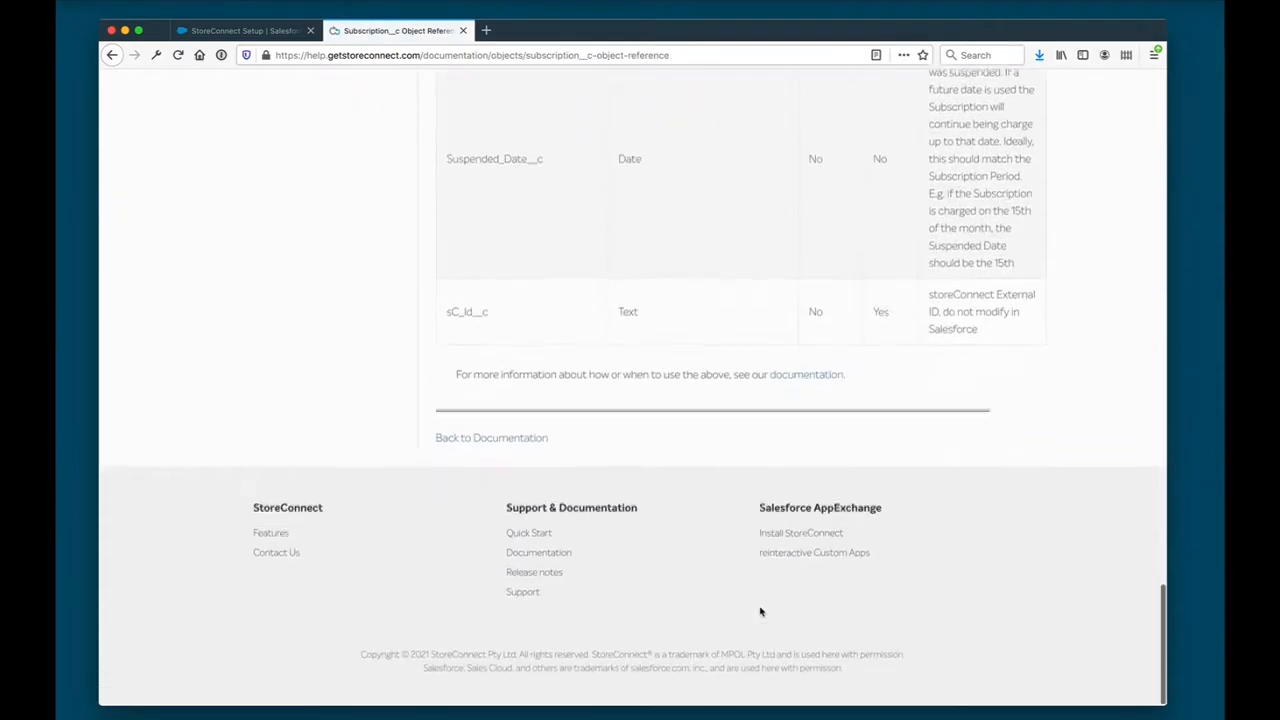
scroll(760, 612, "up", 20)
scroll(760, 612, "up", 2)
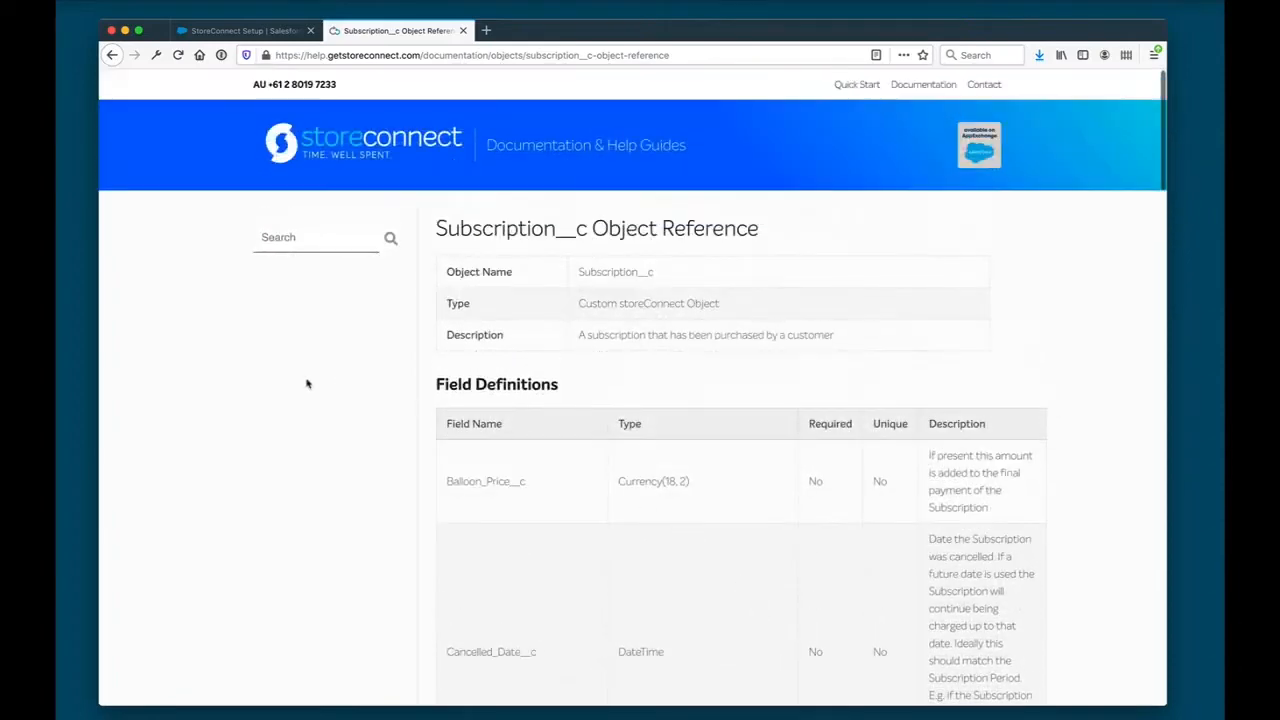
- Go back through the object reference to the documentation overview and examine the Salesforce CPQ topics
left_click(112, 55)
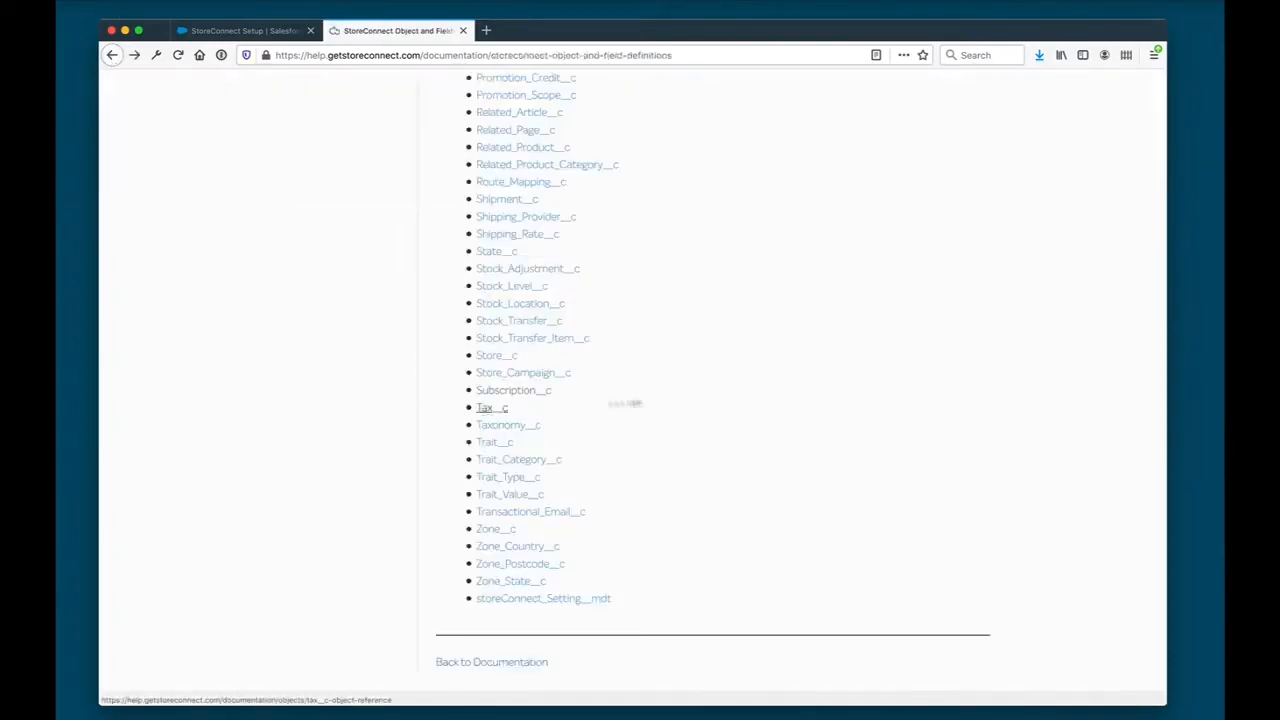
scroll(699, 396, "up", 3)
scroll(699, 396, "up", 2)
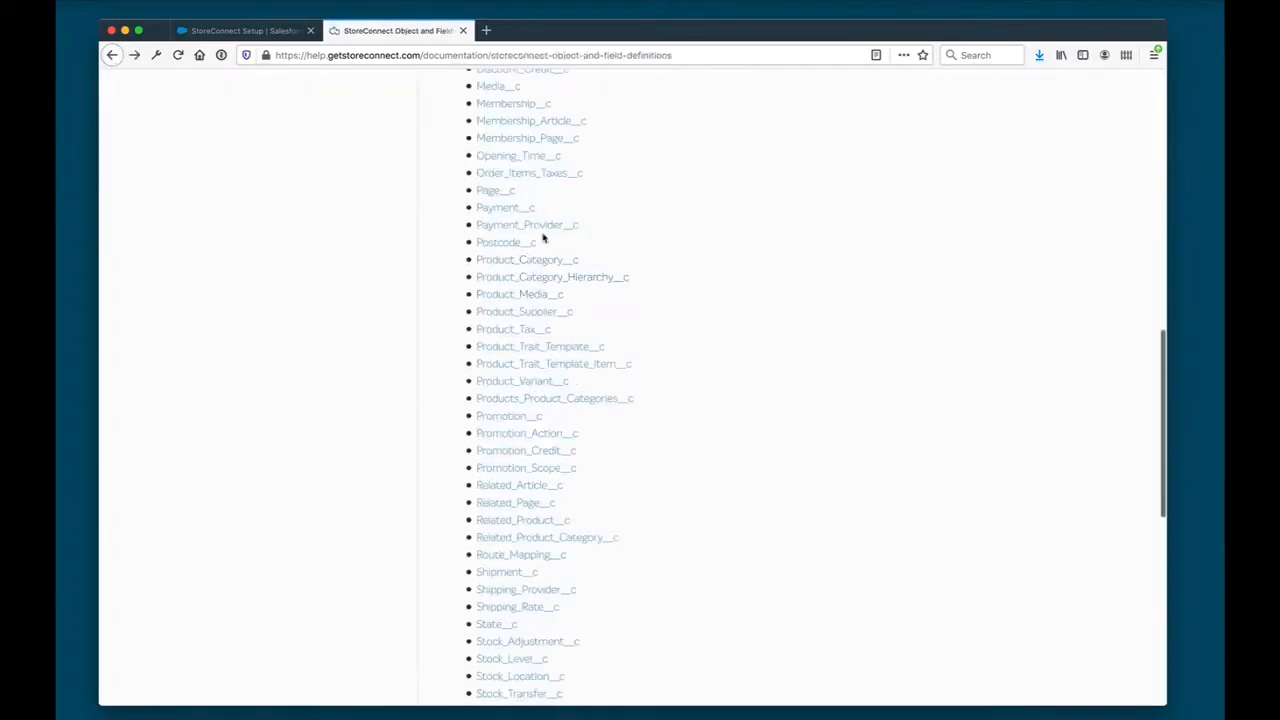
scroll(522, 247, "up", 10)
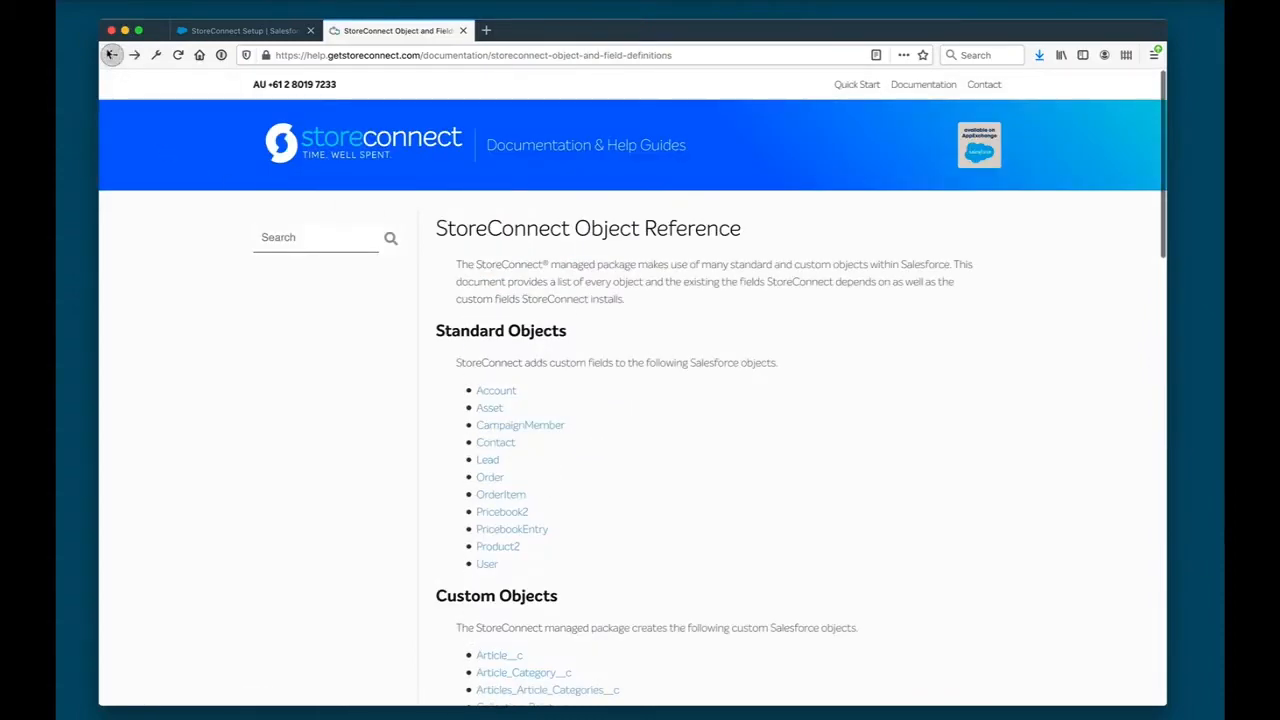
left_click(112, 55)
scroll(799, 362, "up", 1)
triple_click(420, 371)
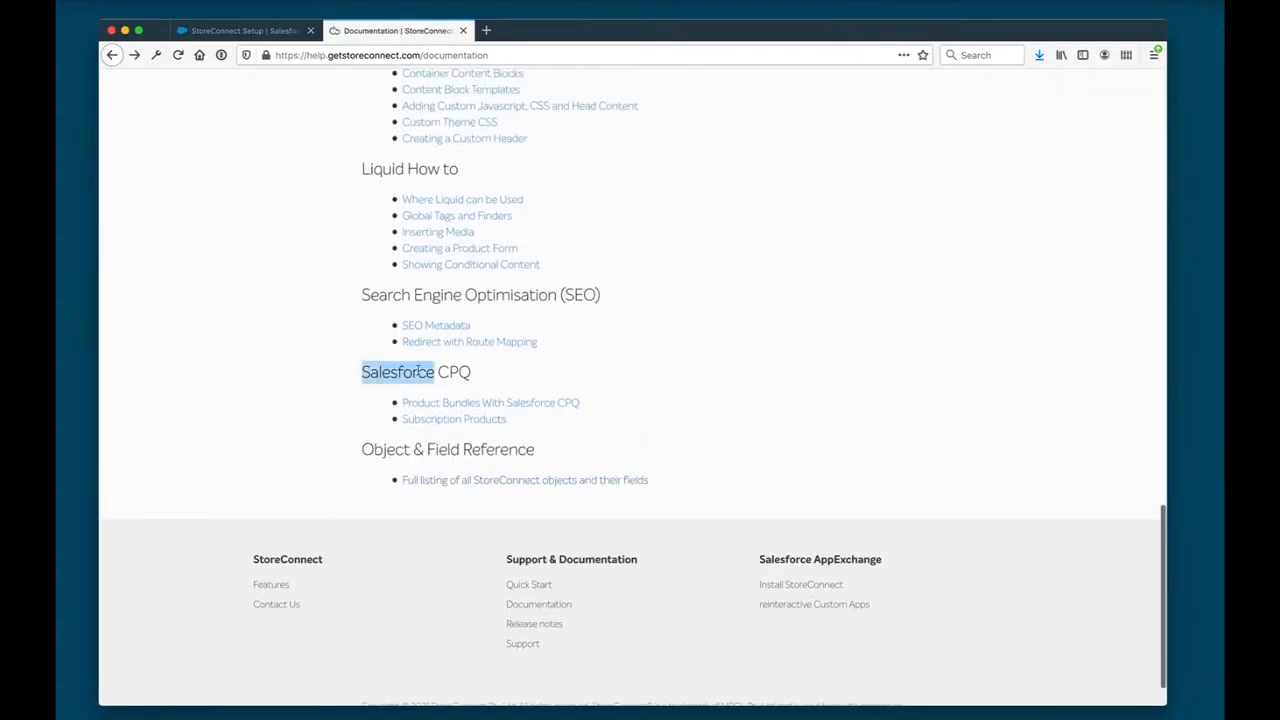
left_click(647, 392)
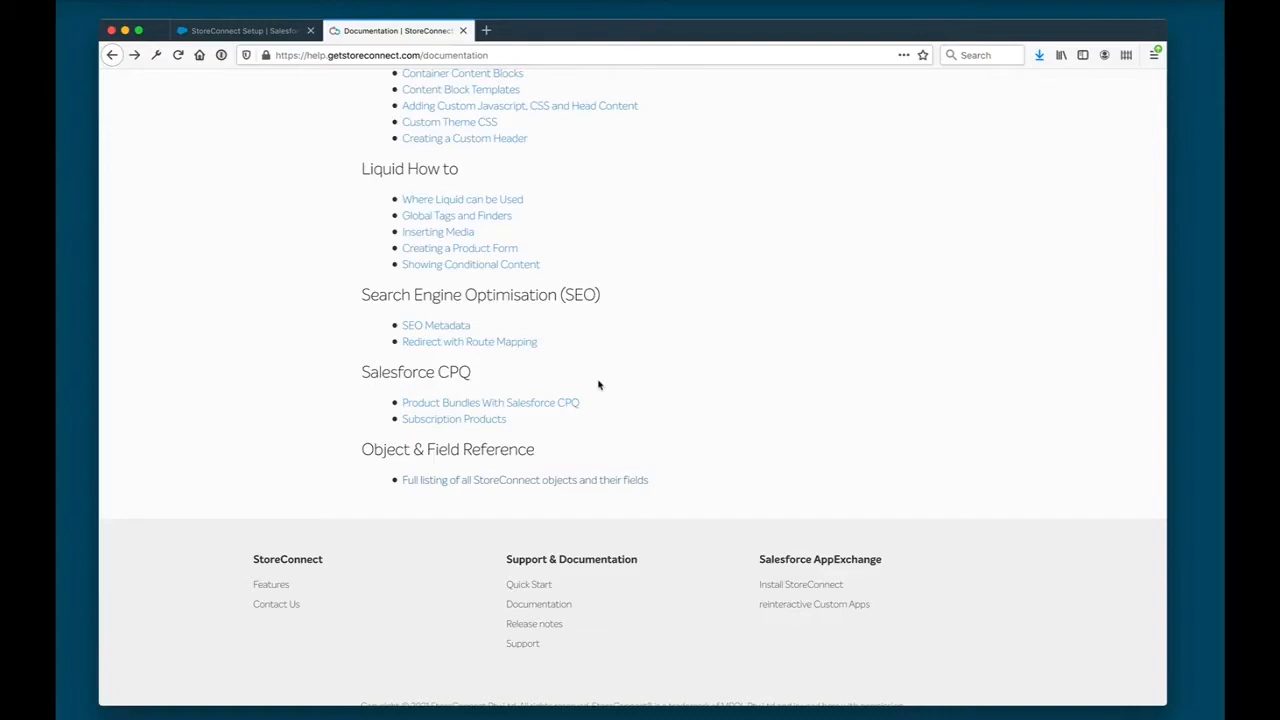
- Review the remaining documentation topics, from Liquid How to and Content Management System back to Getting Started
scroll(598, 382, "up", 2)
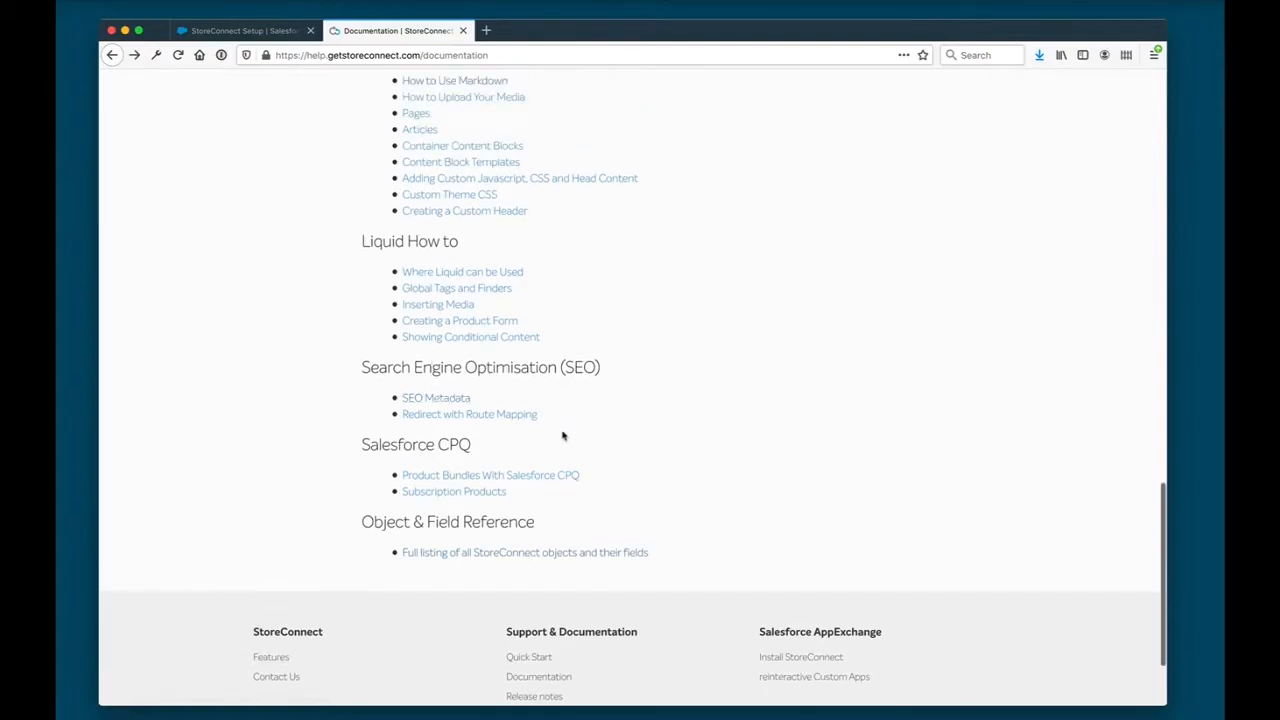
scroll(556, 430, "up", 3)
double_click(364, 375)
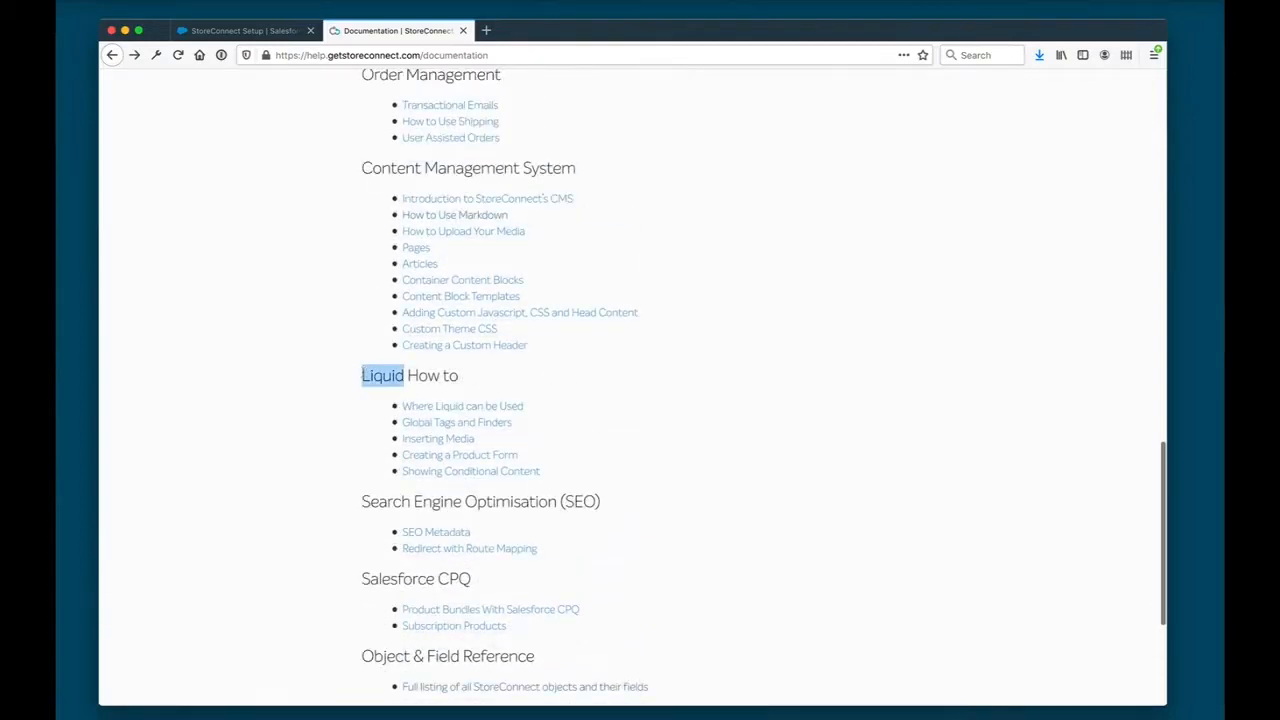
left_click(652, 404)
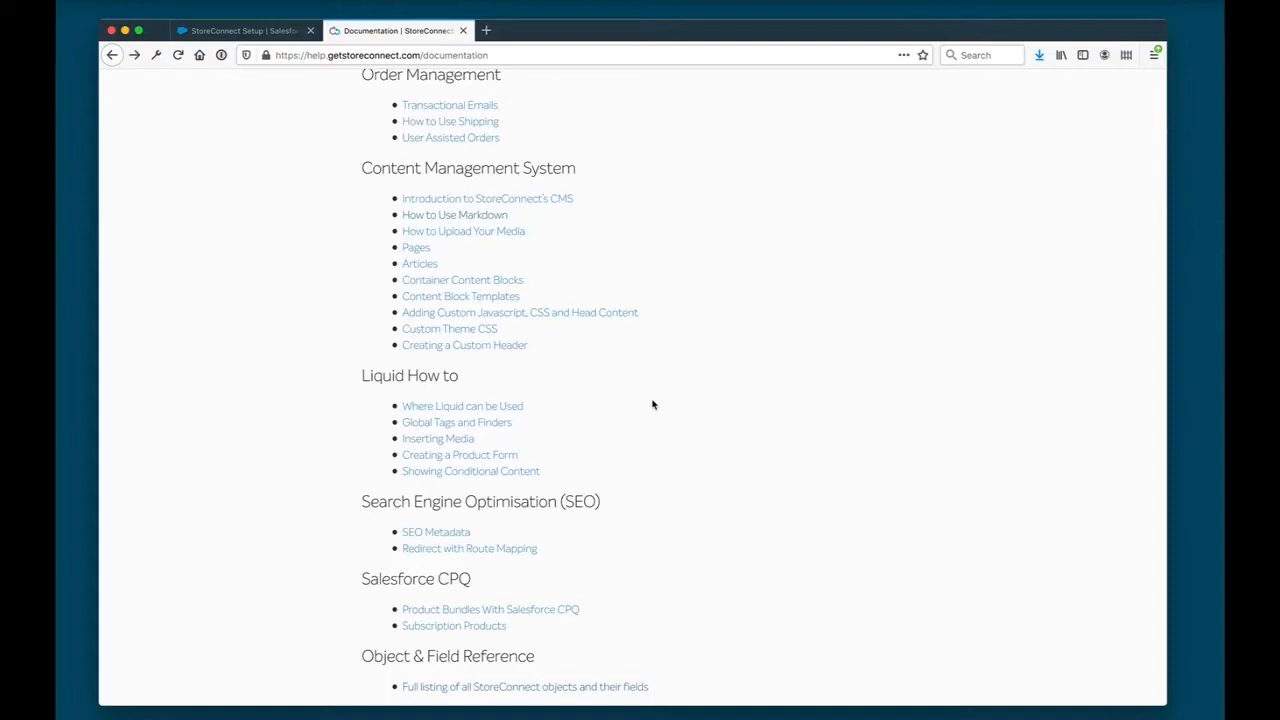
scroll(652, 404, "up", 1)
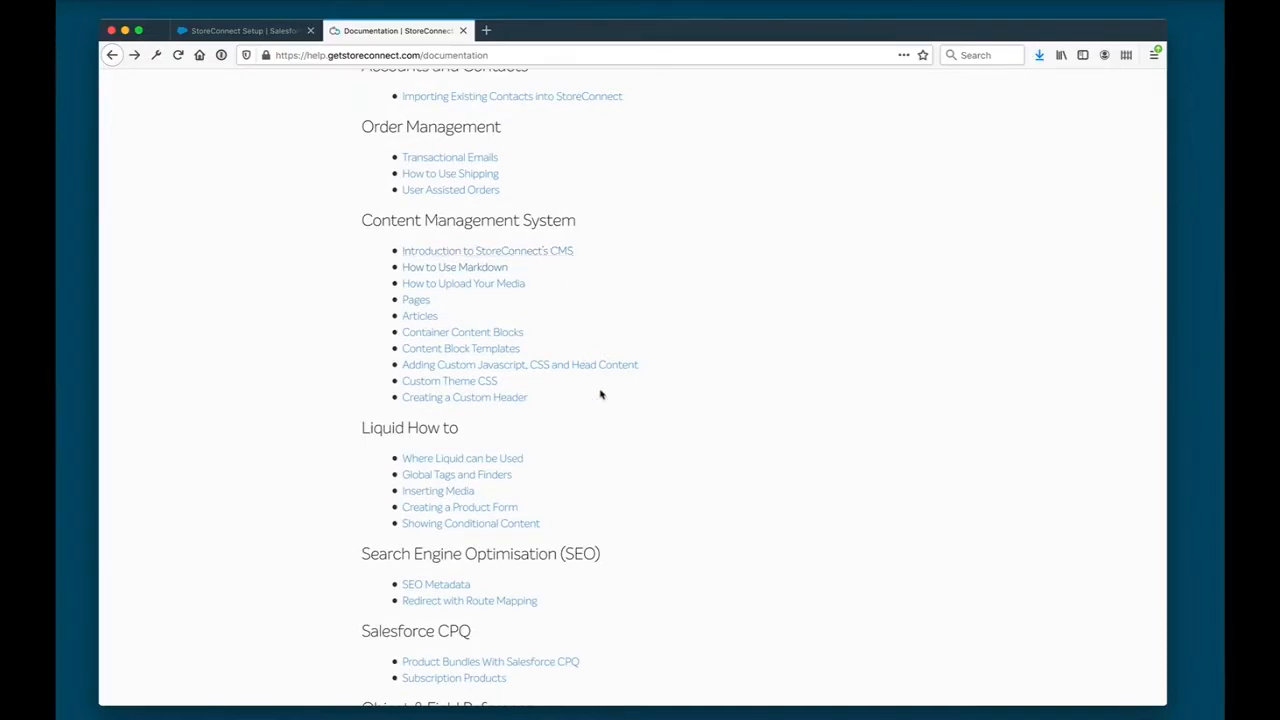
scroll(600, 394, "up", 3)
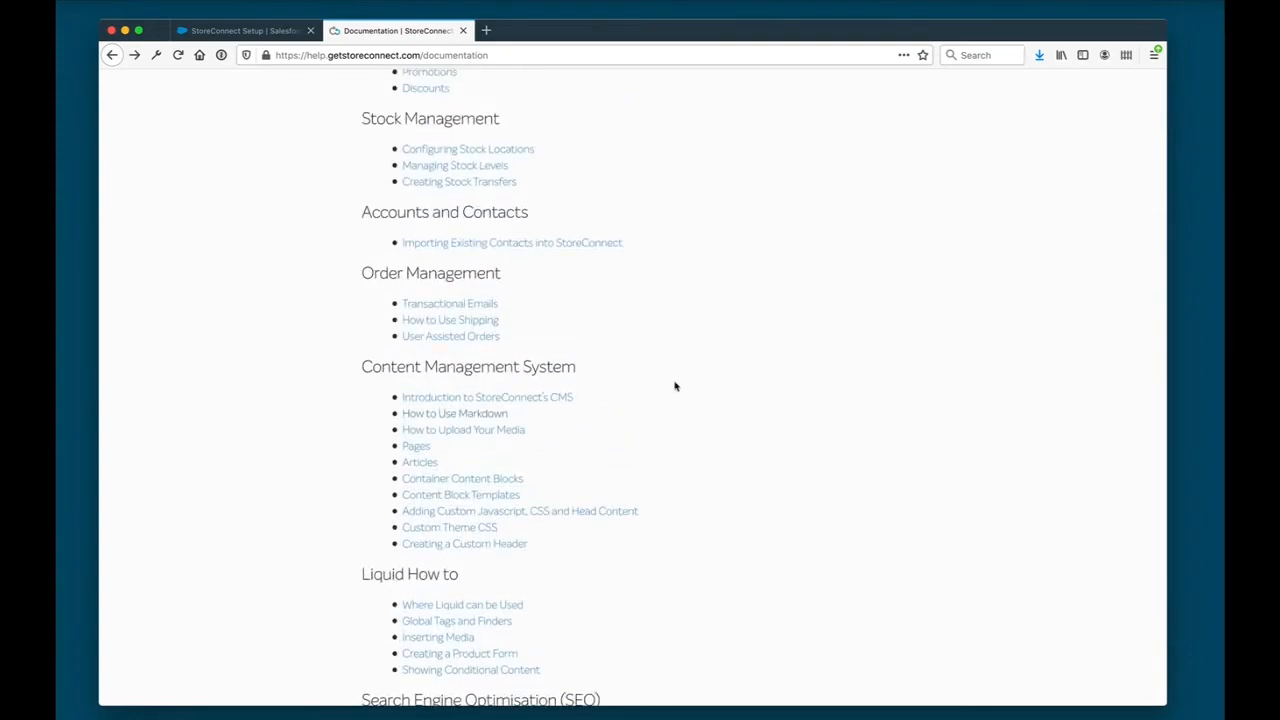
scroll(675, 386, "up", 5)
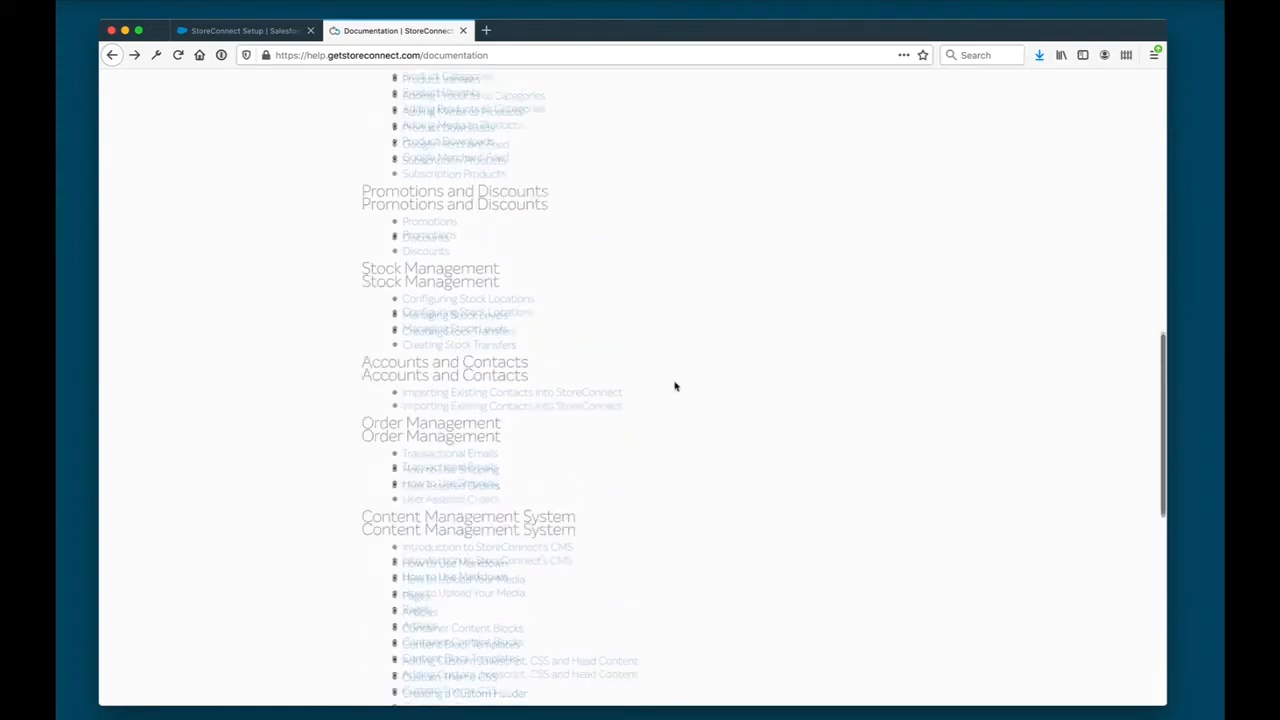
scroll(676, 386, "up", 3)
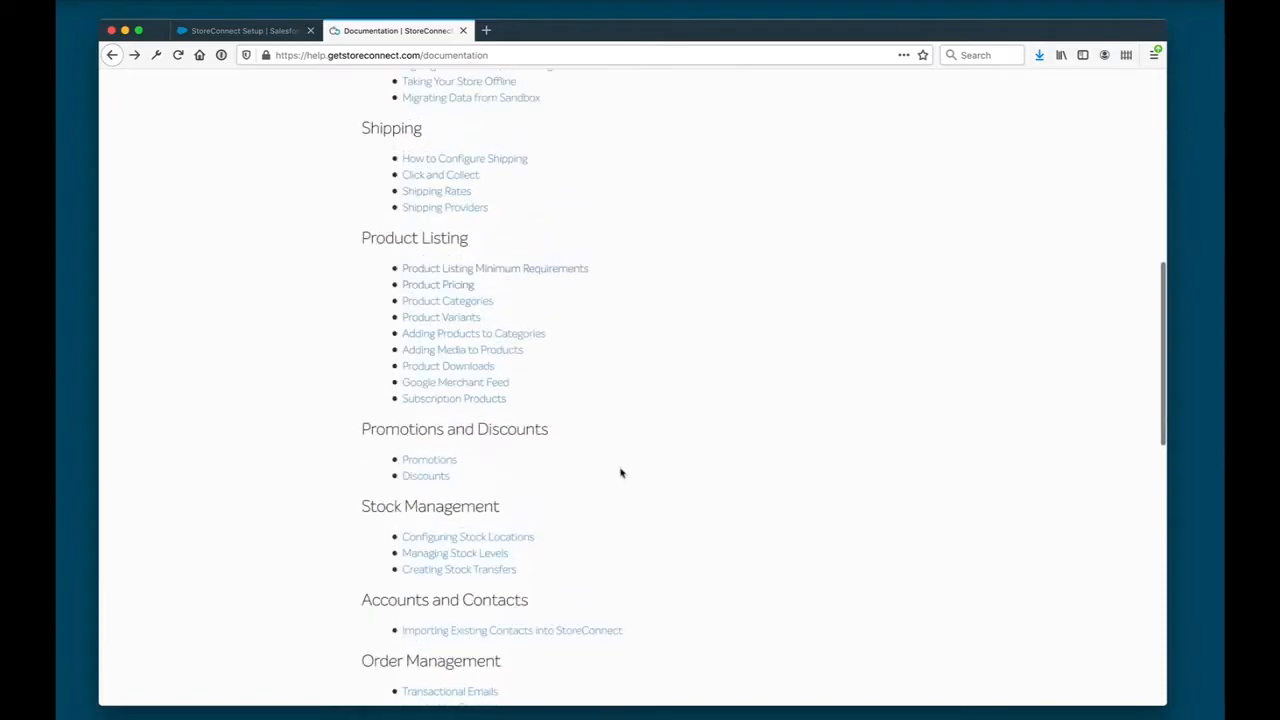
scroll(620, 471, "up", 1)
scroll(620, 471, "up", 12)
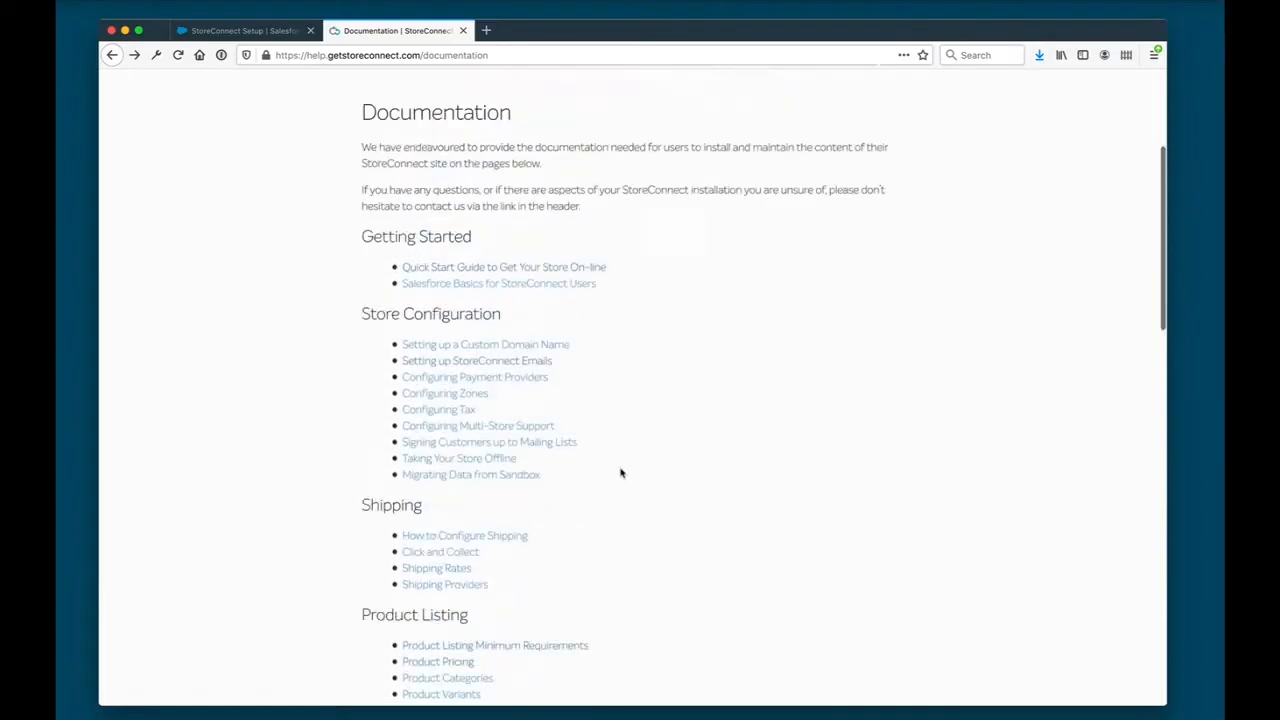
- Return to the StoreConnect Setup wizard, enter the sync user's password for the store synchronization connection and submit it
left_click(224, 38)
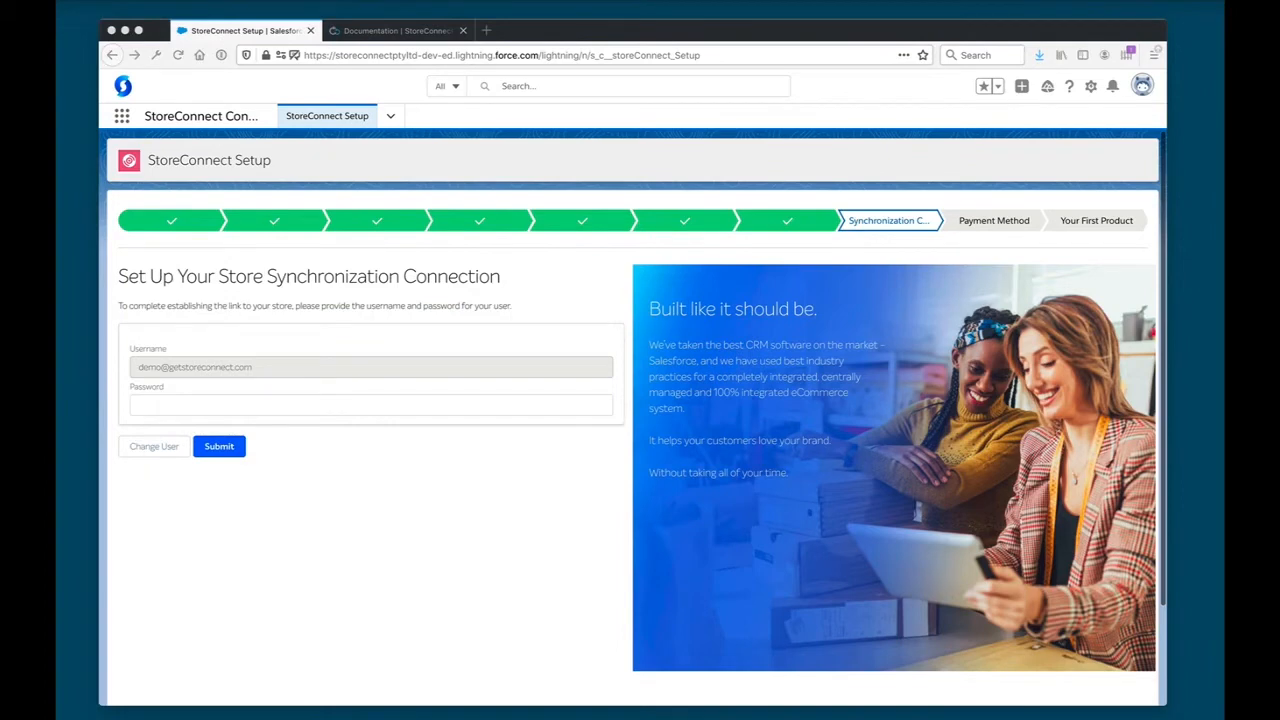
left_click(312, 444)
left_click(350, 407)
key("super+v")
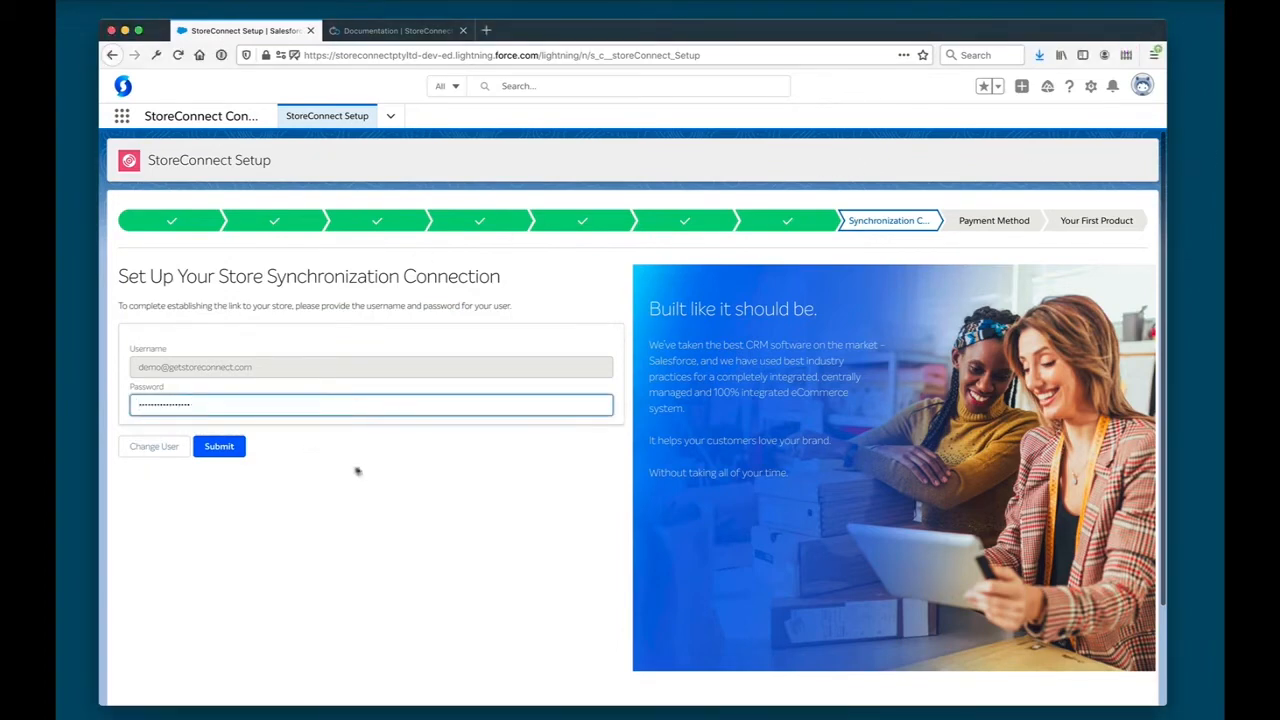
left_click(357, 471)
left_click(218, 446)
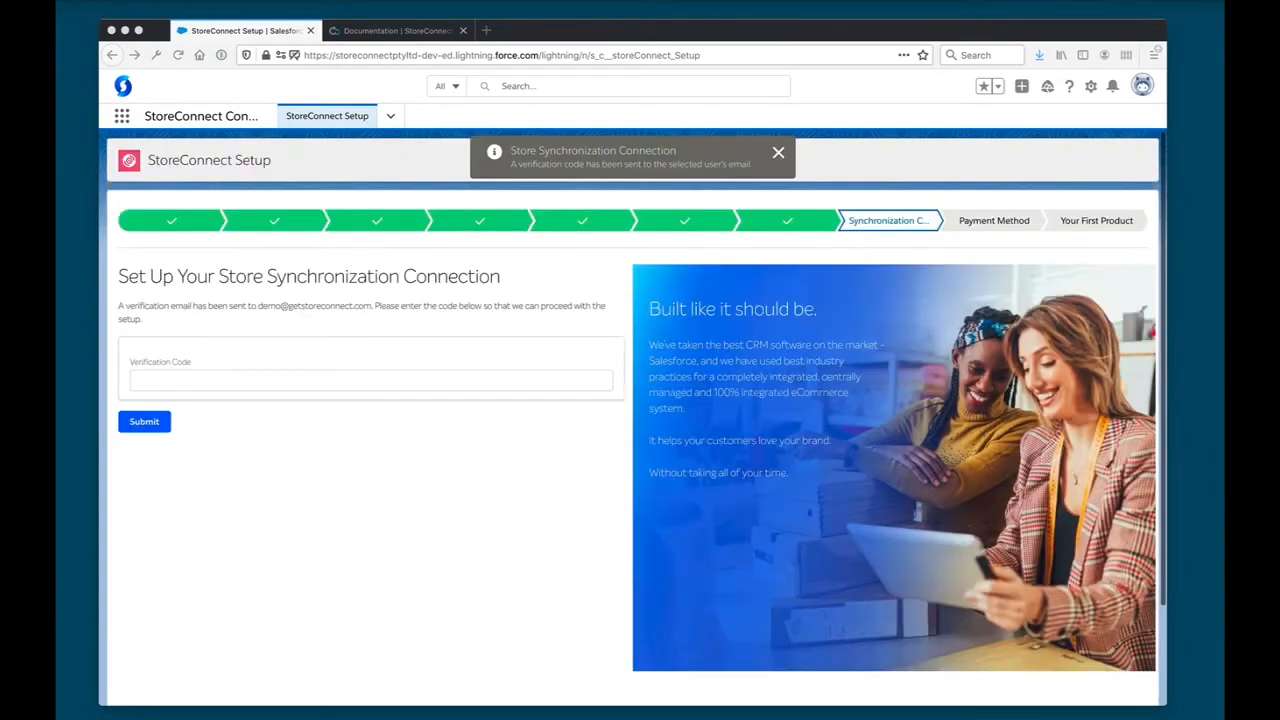
- Enter the emailed verification code for the store synchronization connection and submit it
left_click(445, 479)
left_click(393, 370)
key("super+v")
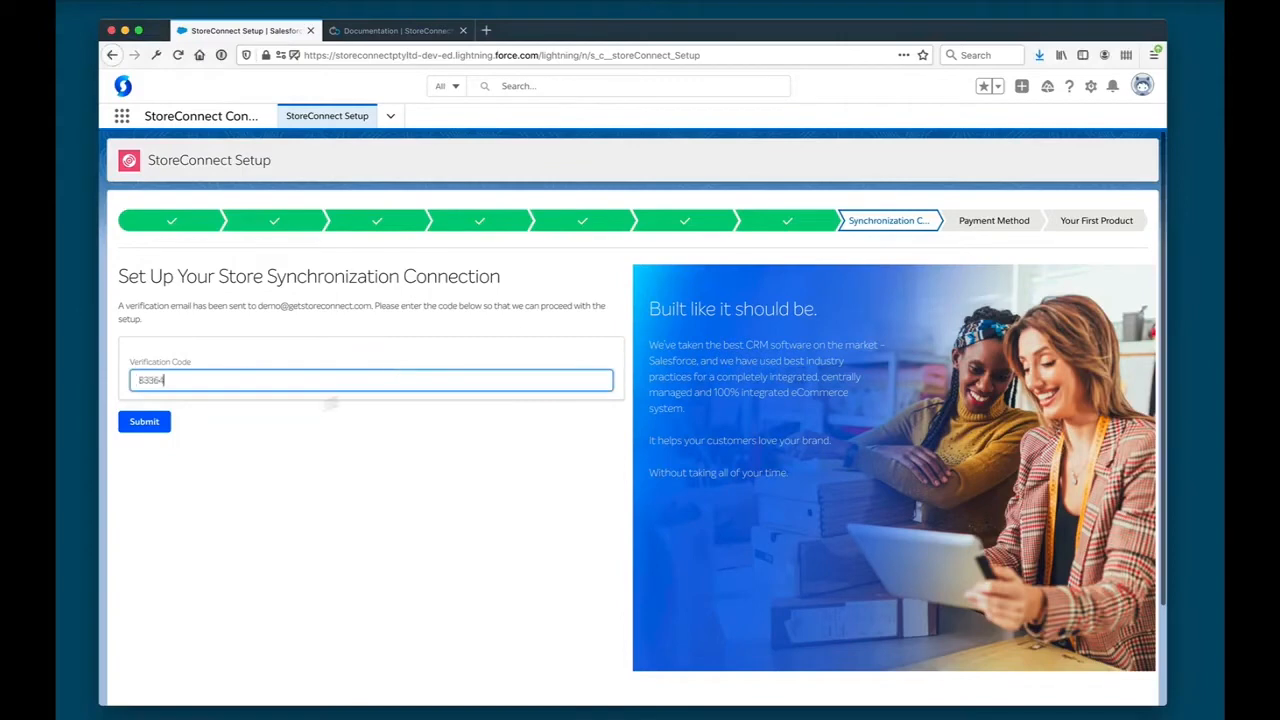
left_click(144, 421)
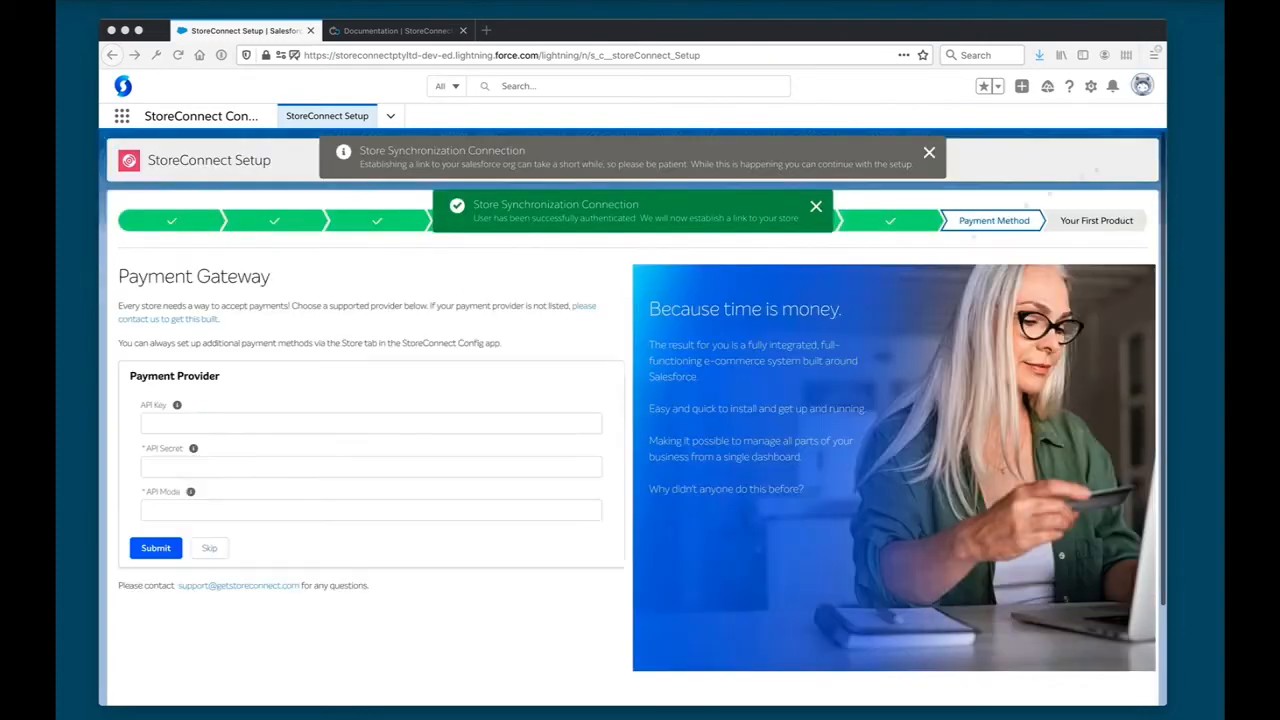
- Dismiss the synchronization notice and review the available payment providers, leaving Stripe selected
left_click(520, 388)
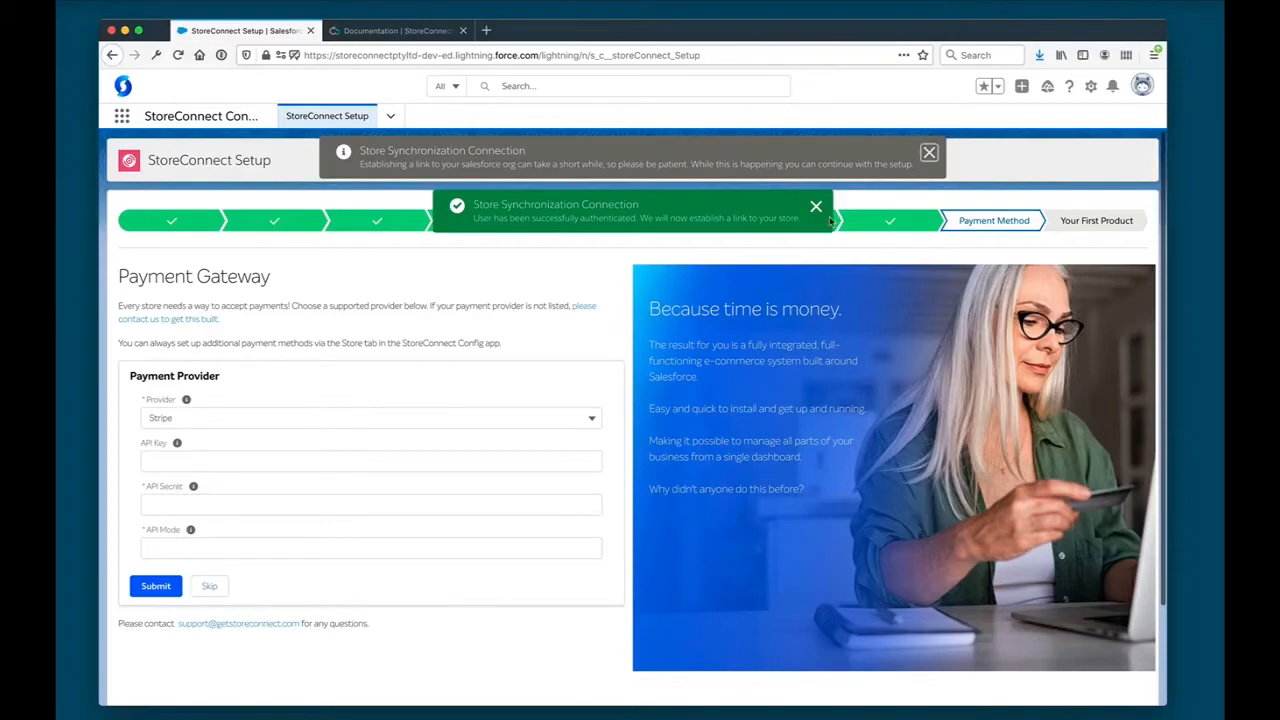
left_click(929, 152)
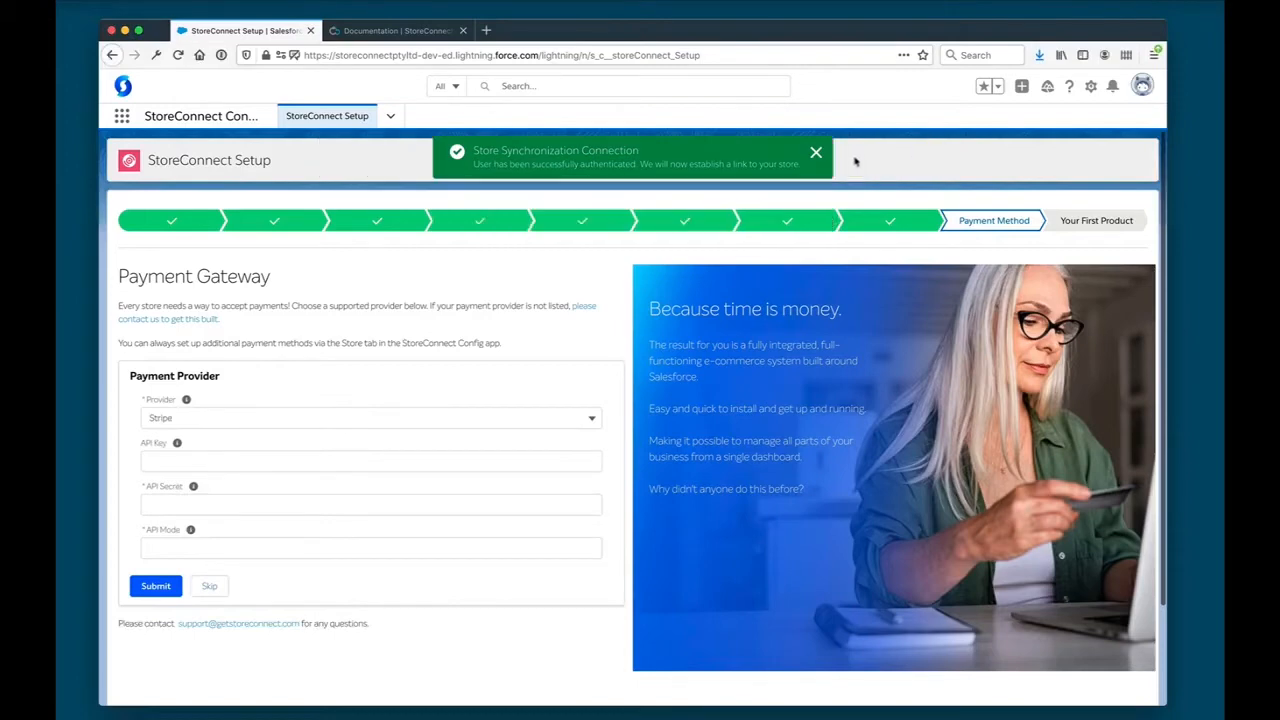
left_click(341, 415)
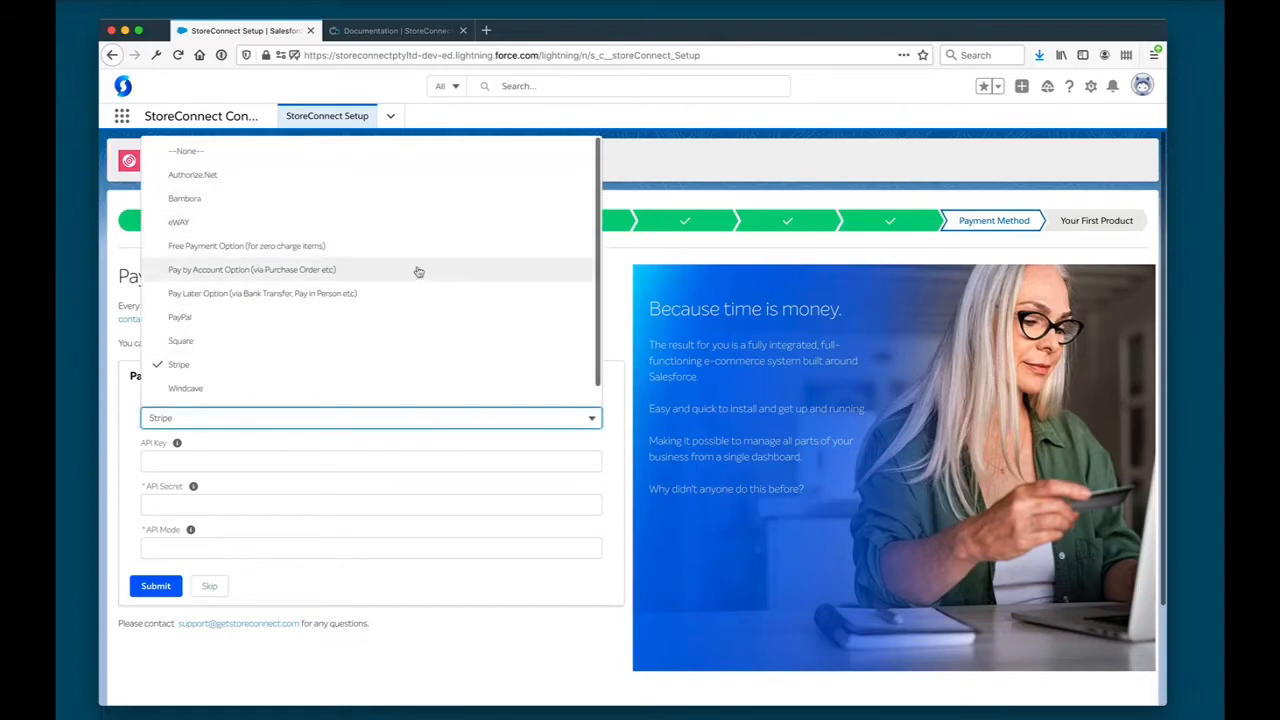
left_click(621, 320)
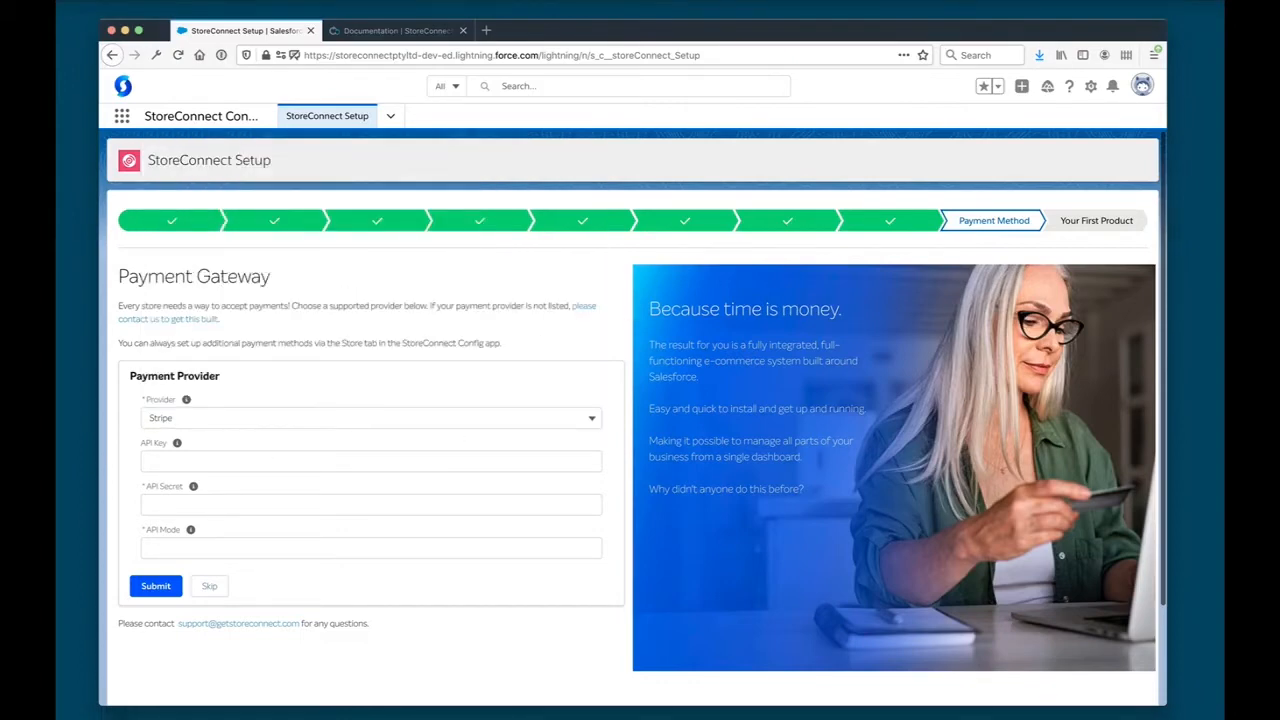
- Enter the Stripe API key and API secret, set the API mode to test, and submit the payment provider
right_click(314, 456)
left_click(314, 460)
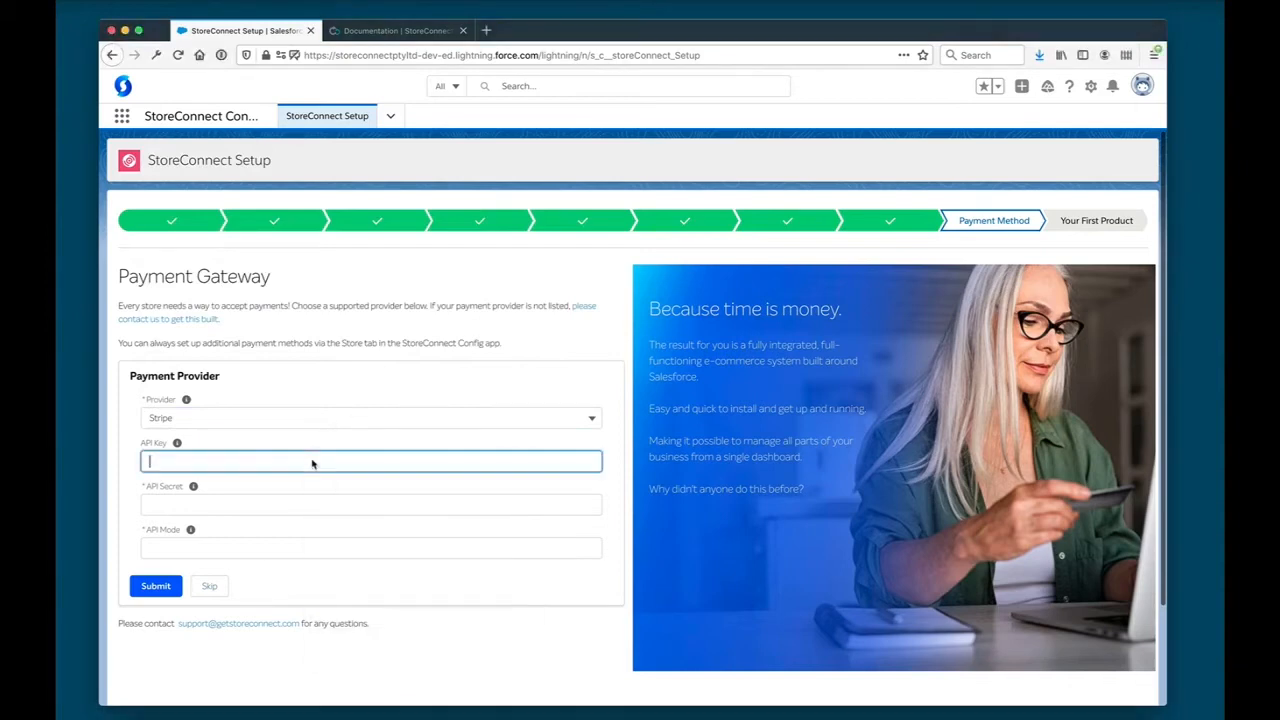
key("super+v")
key("super+Tab")
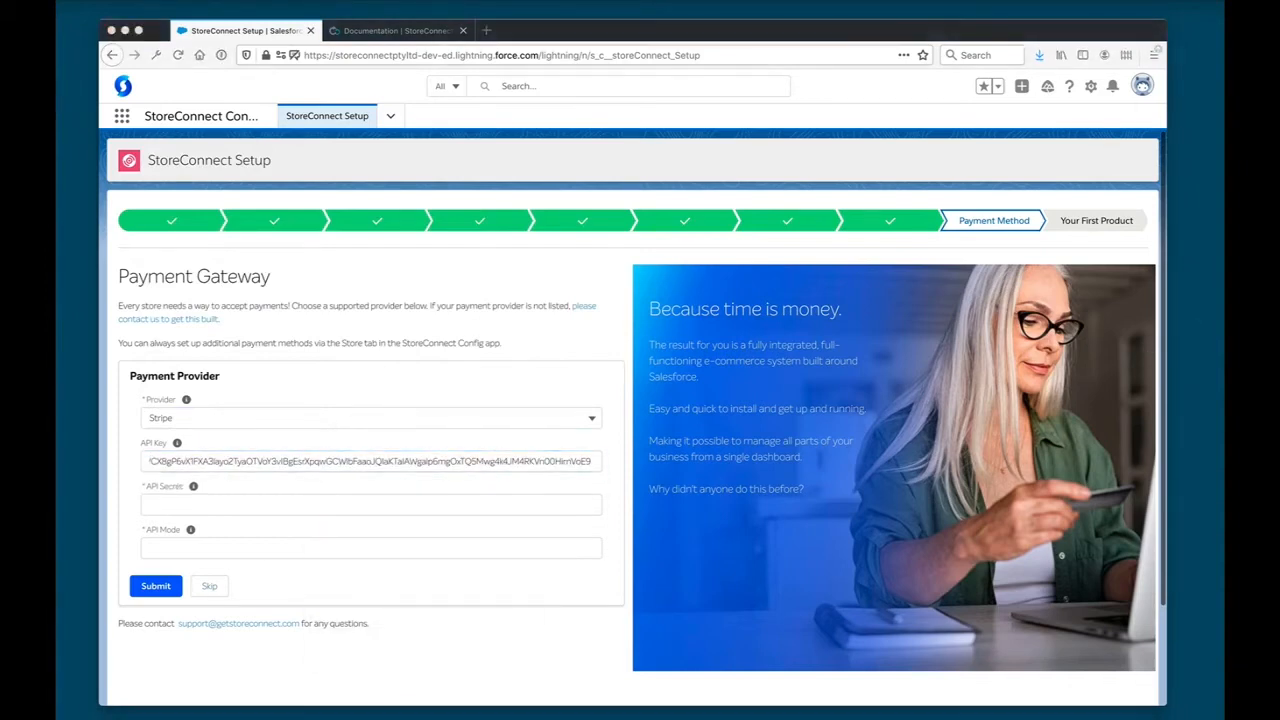
left_click(314, 504)
key("super+v")
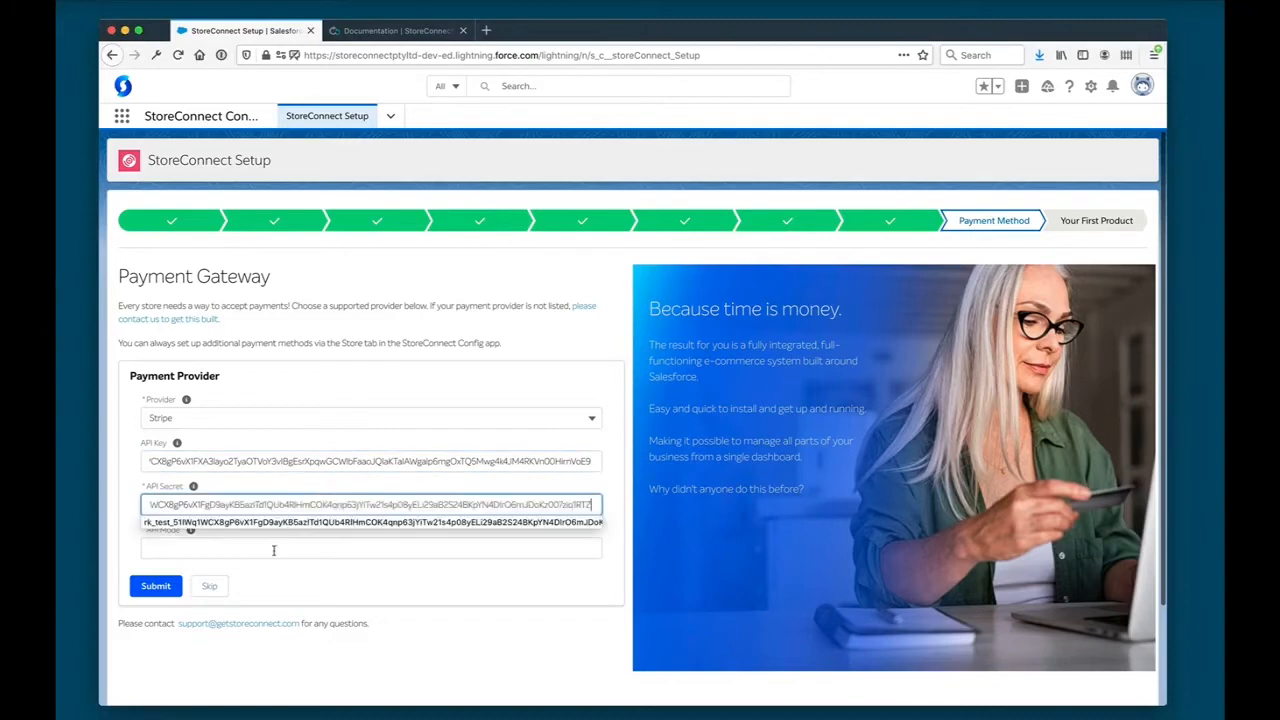
left_click(272, 548)
type("test")
left_click(156, 586)
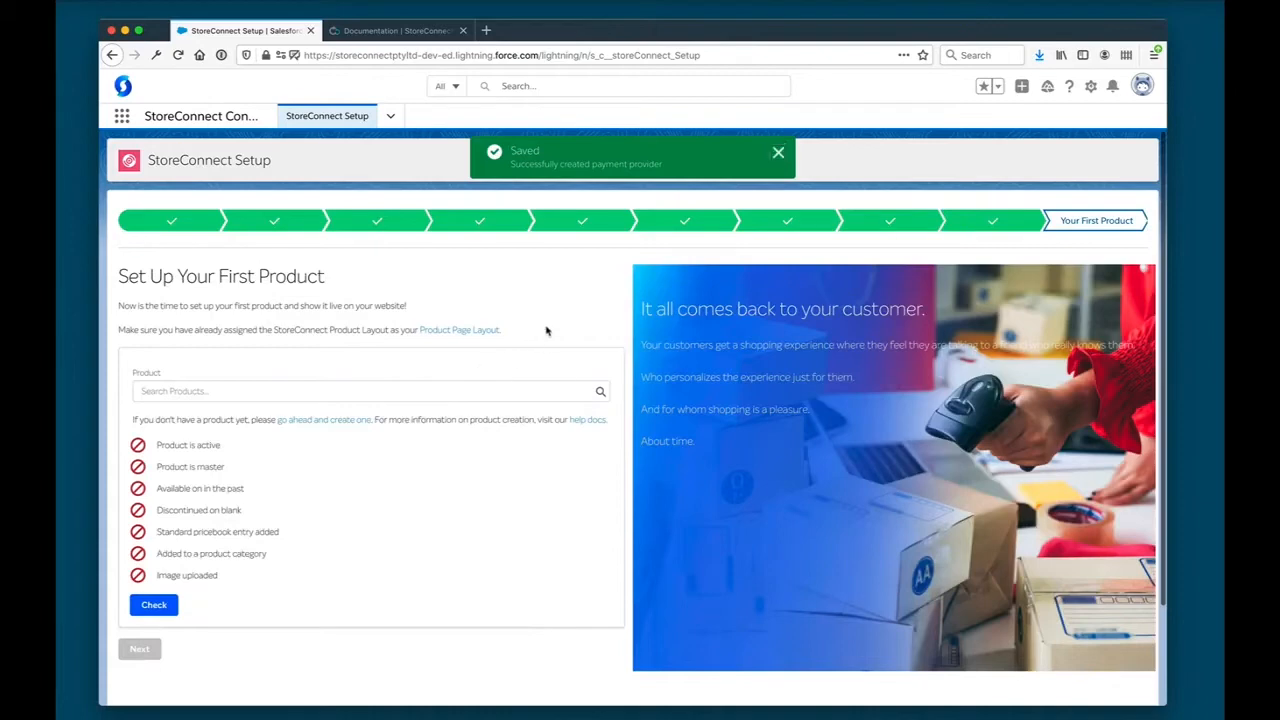
left_click(777, 155)
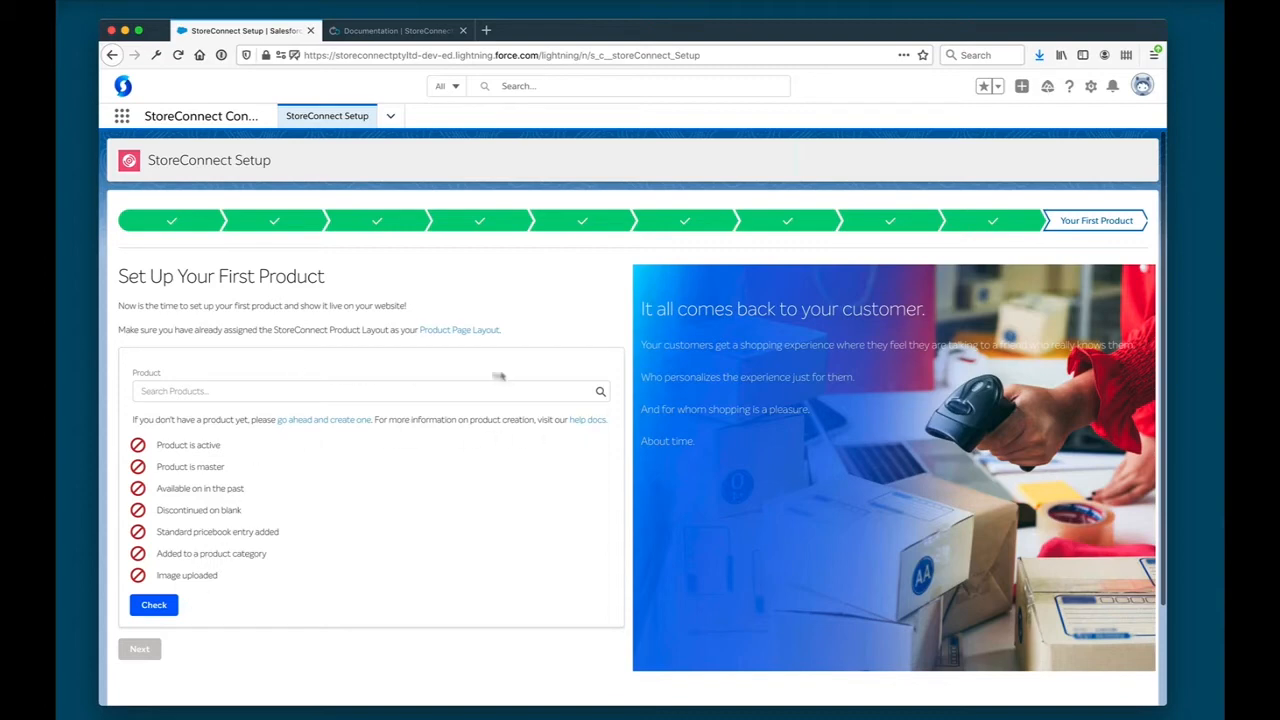
- Start a new product from the wizard, named StoreConnect Hoodie, with a cost price of 29
left_click(306, 420)
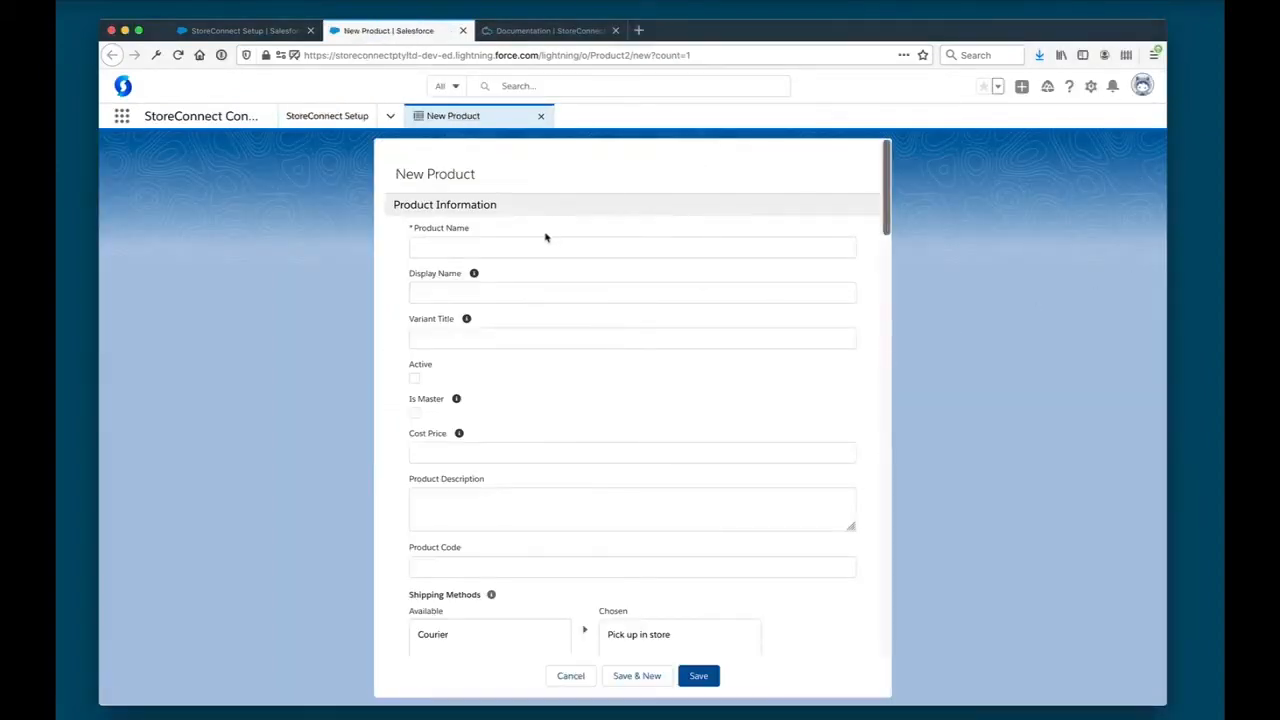
left_click(530, 247)
type("StoreConnect Hoodie")
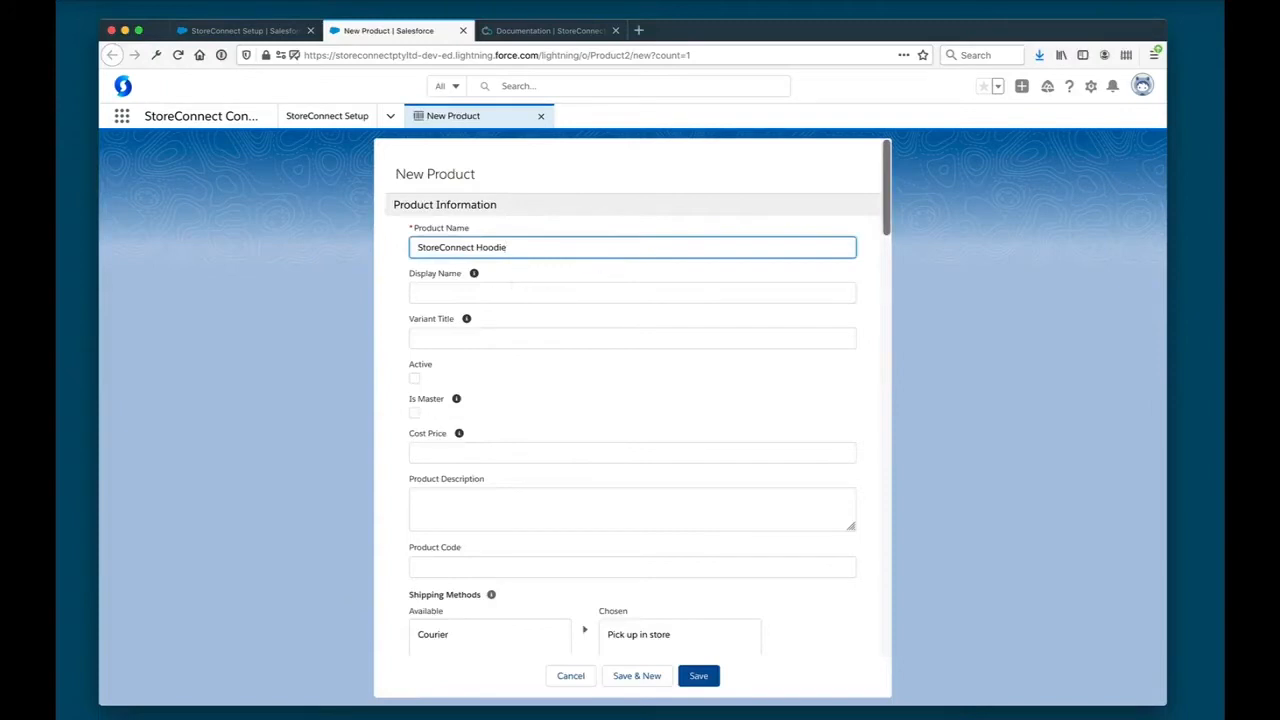
key("super+Tab")
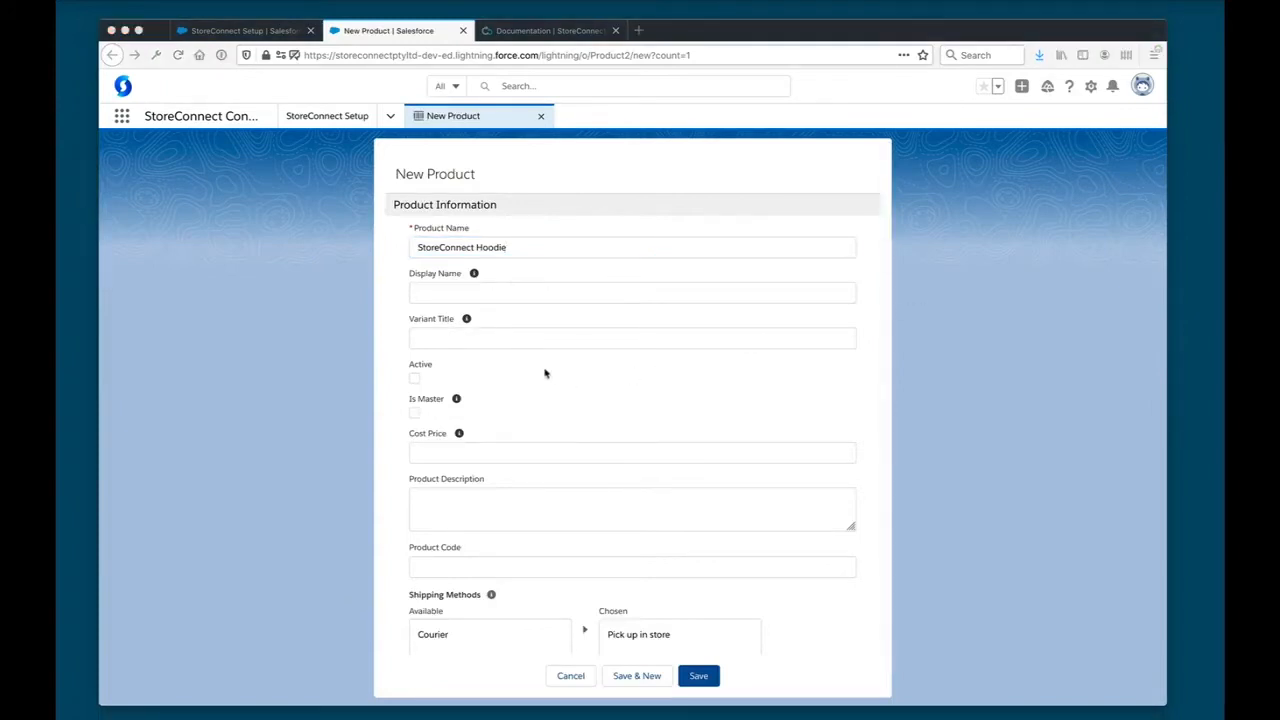
key("super+Tab")
left_click(451, 452)
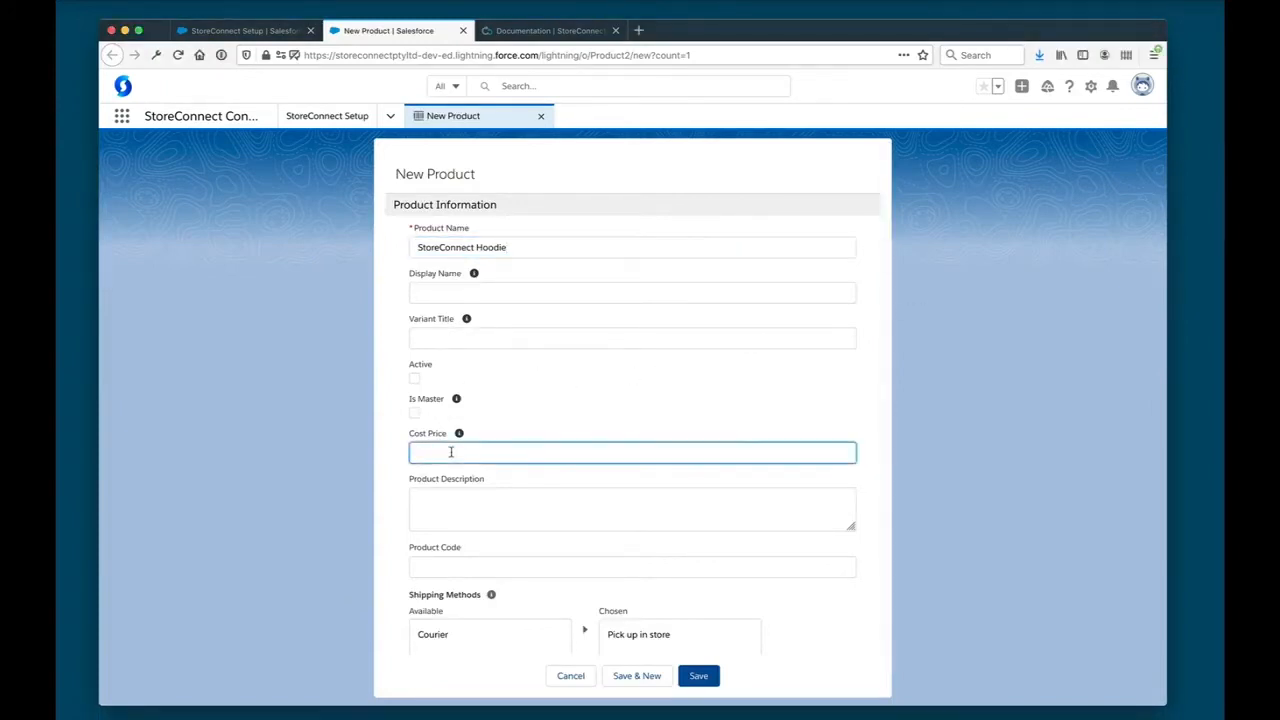
type("39")
key("BackSpace")
scroll(520, 357, "down", 1)
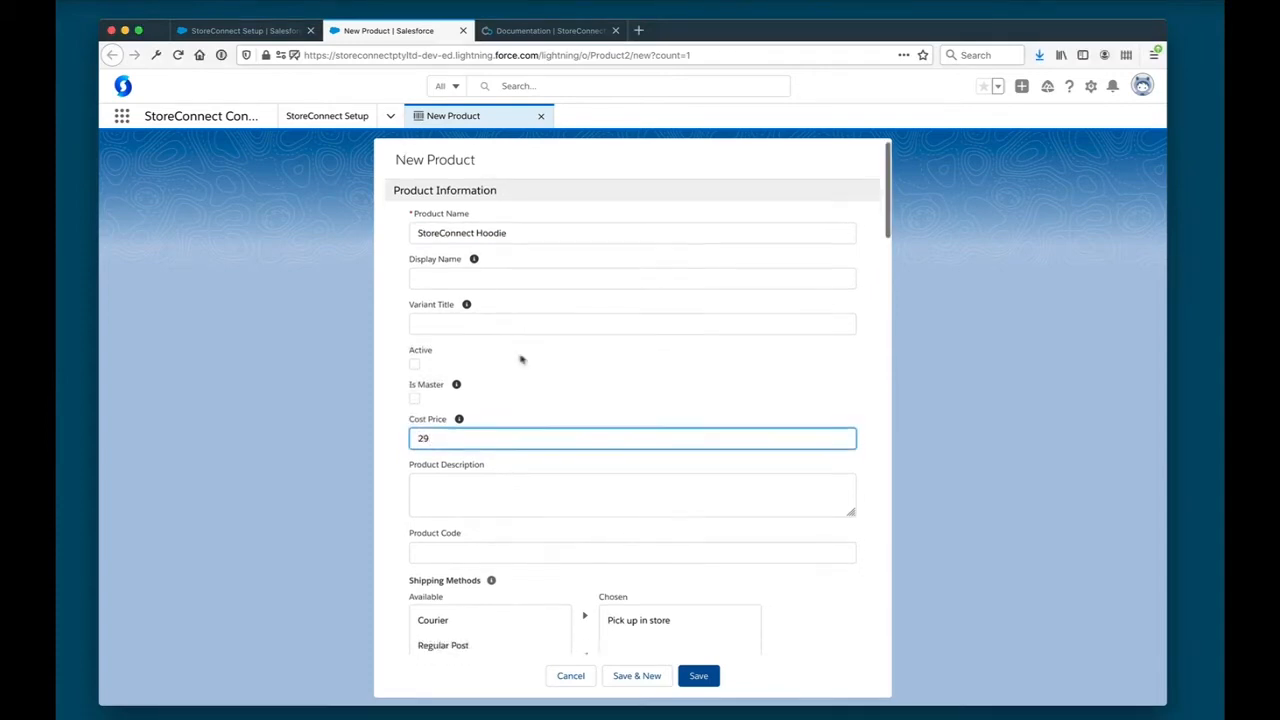
- Mark the new product as Active and Is Master, give it the product code HOODIE-2021, and save it
left_click(408, 357)
left_click(415, 385)
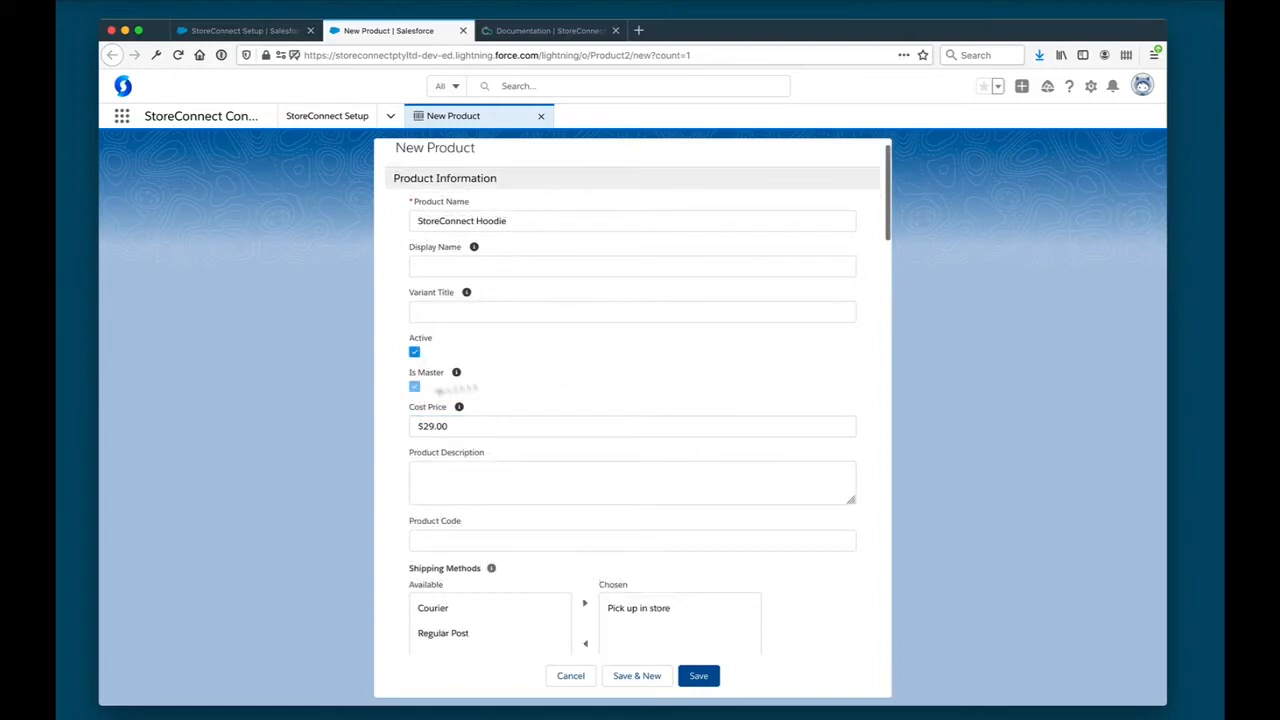
scroll(645, 370, "down", 2)
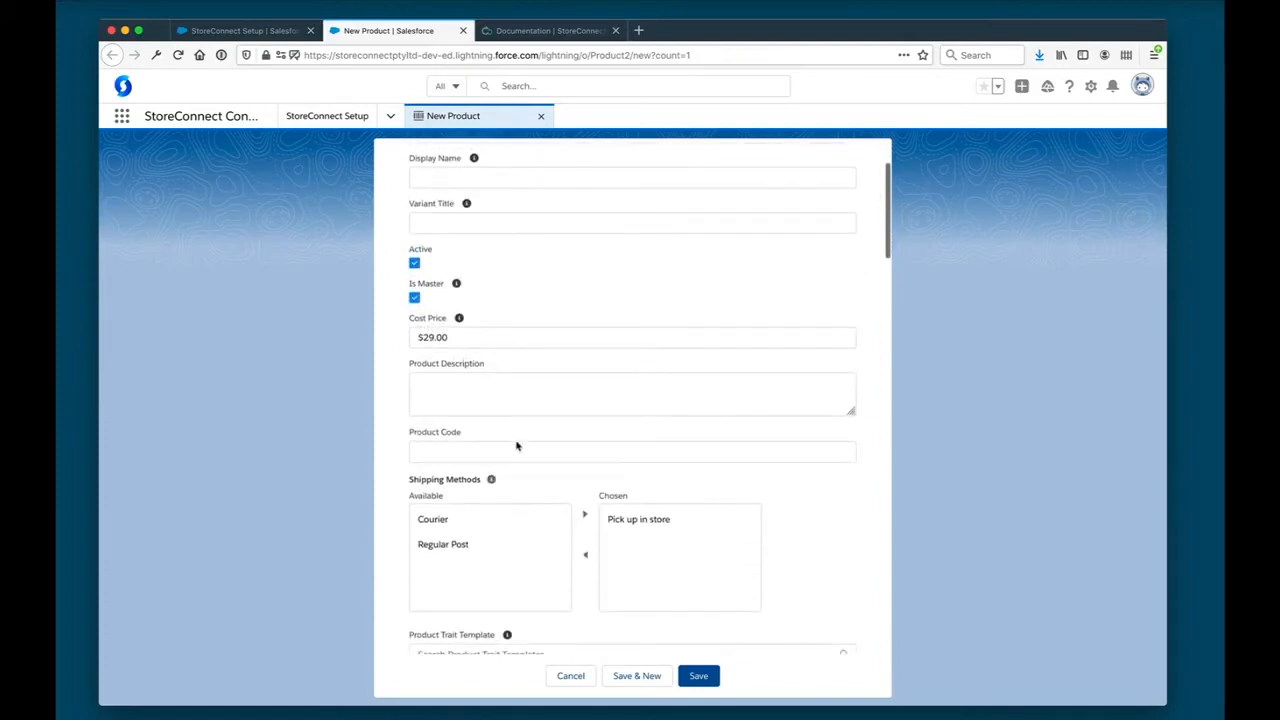
left_click(517, 450)
type("HOODIE-2021")
scroll(847, 495, "down", 1)
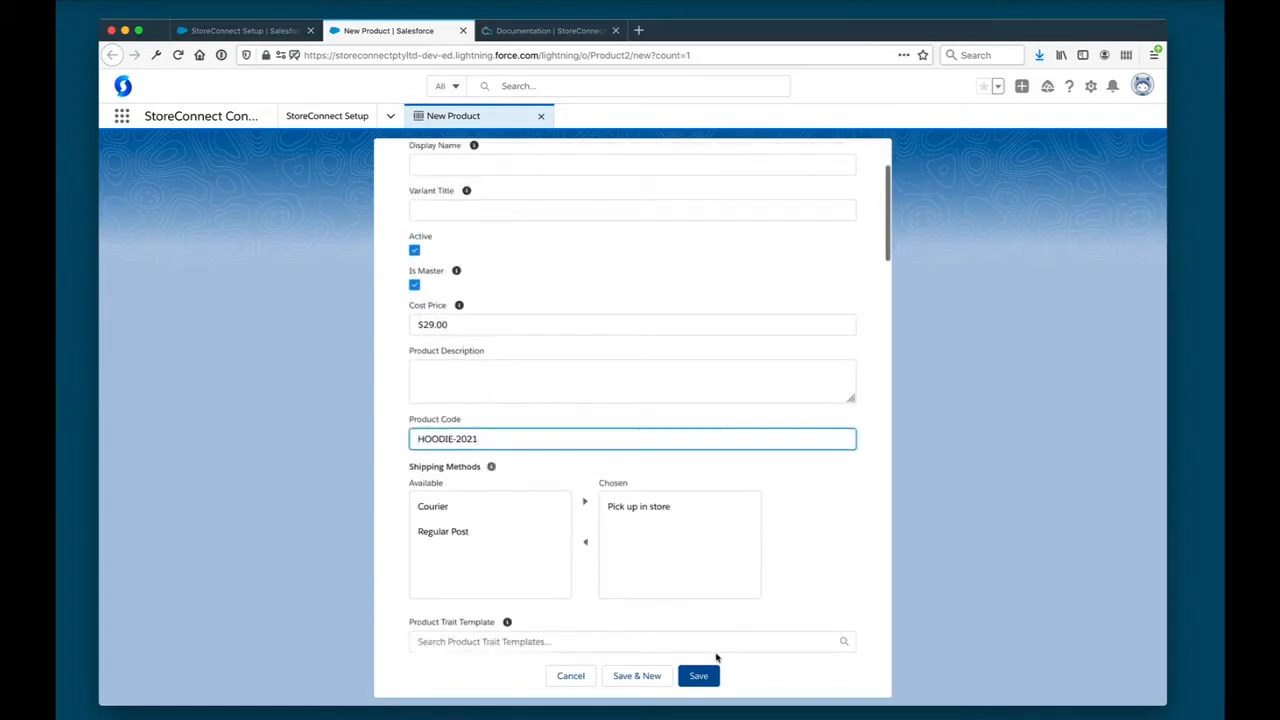
left_click(700, 676)
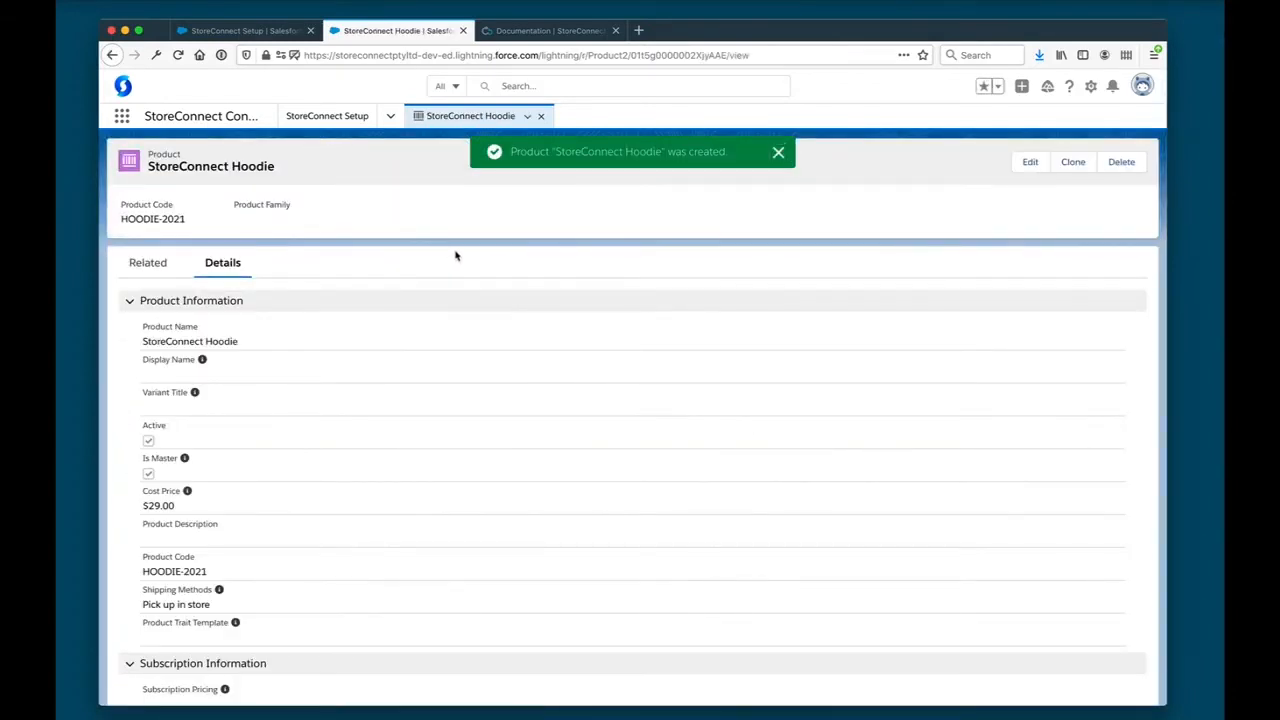
- Choose StoreConnect Hoodie as the first product in the setup wizard and review its requirements checklist
key("ctrl+shift+Tab")
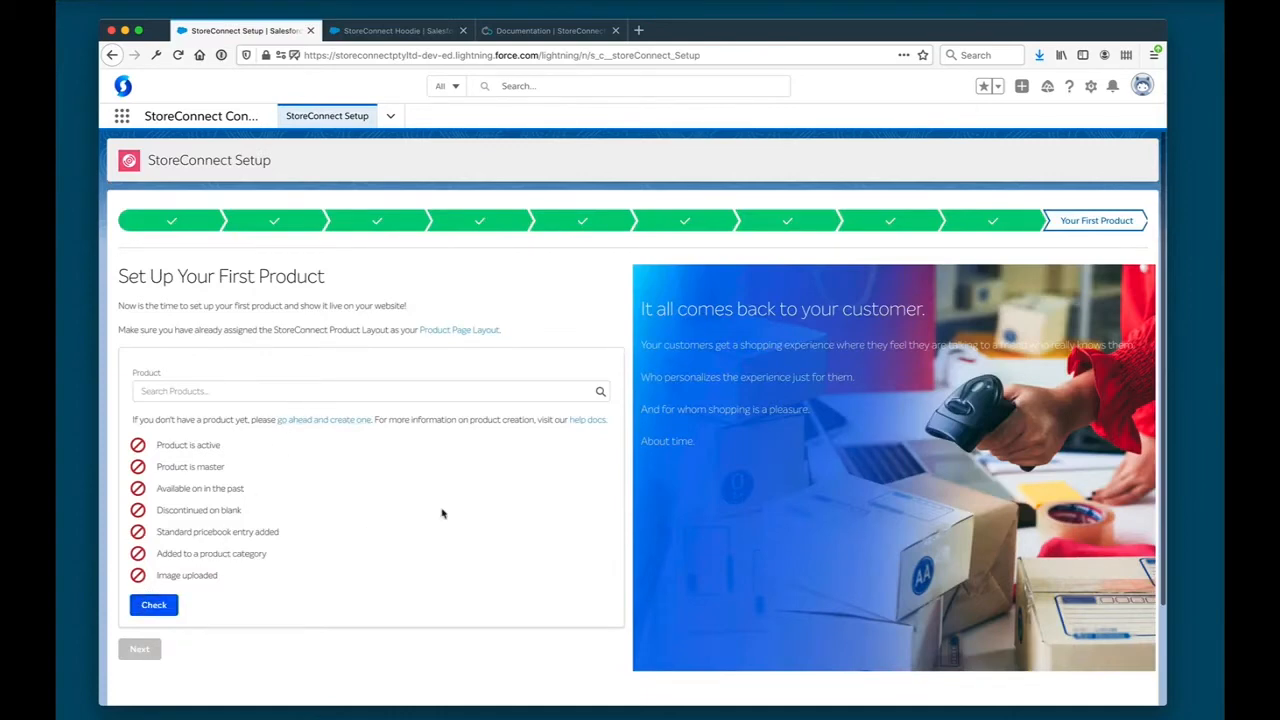
left_click(260, 391)
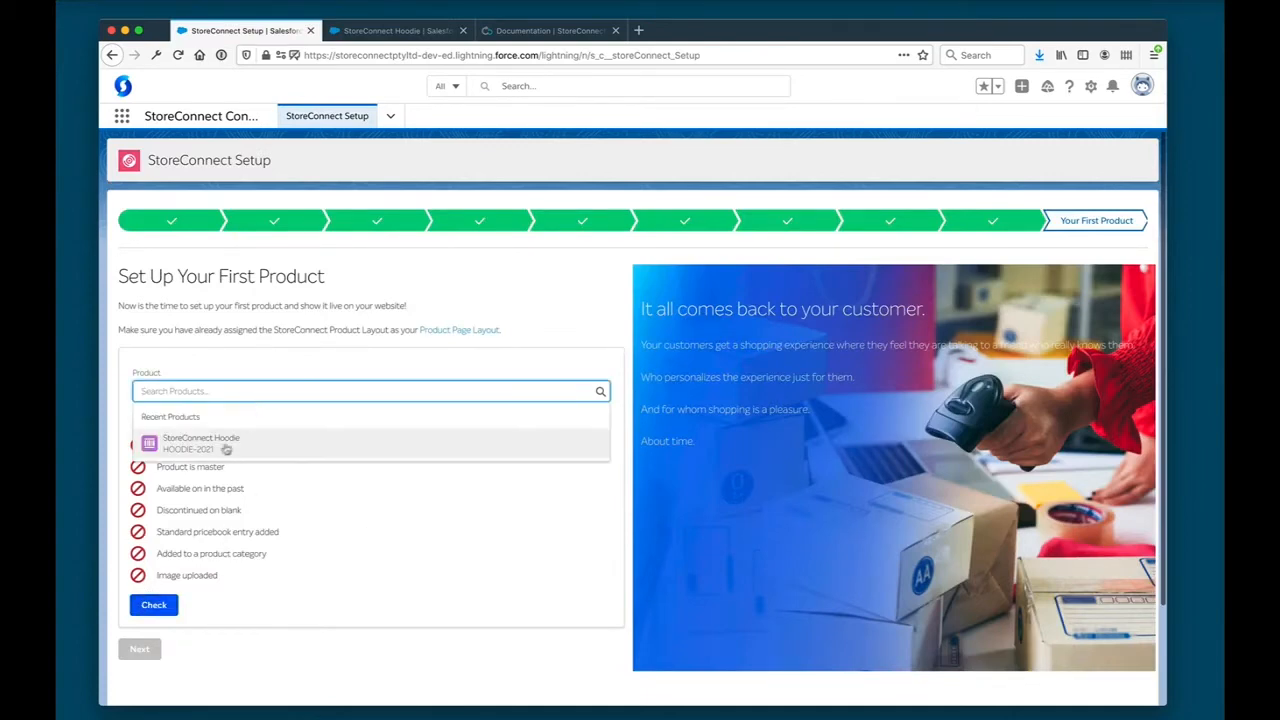
left_click(226, 450)
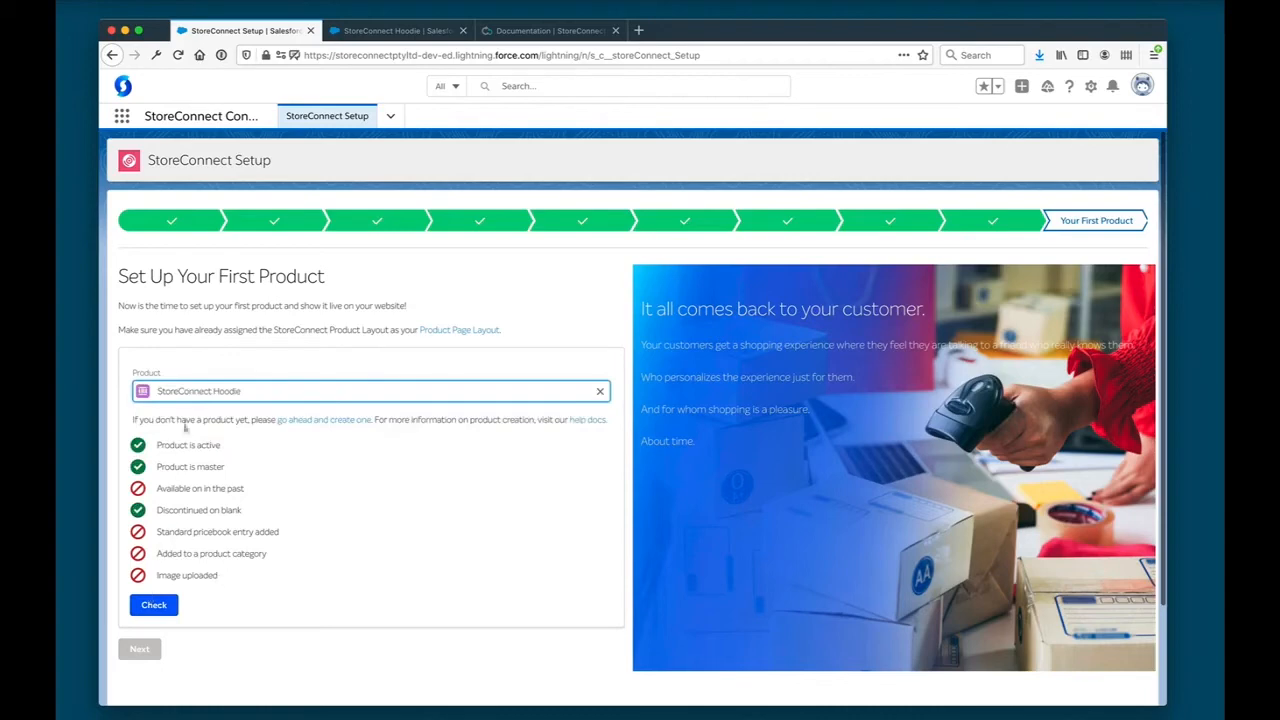
left_click_drag(157, 490, 255, 492)
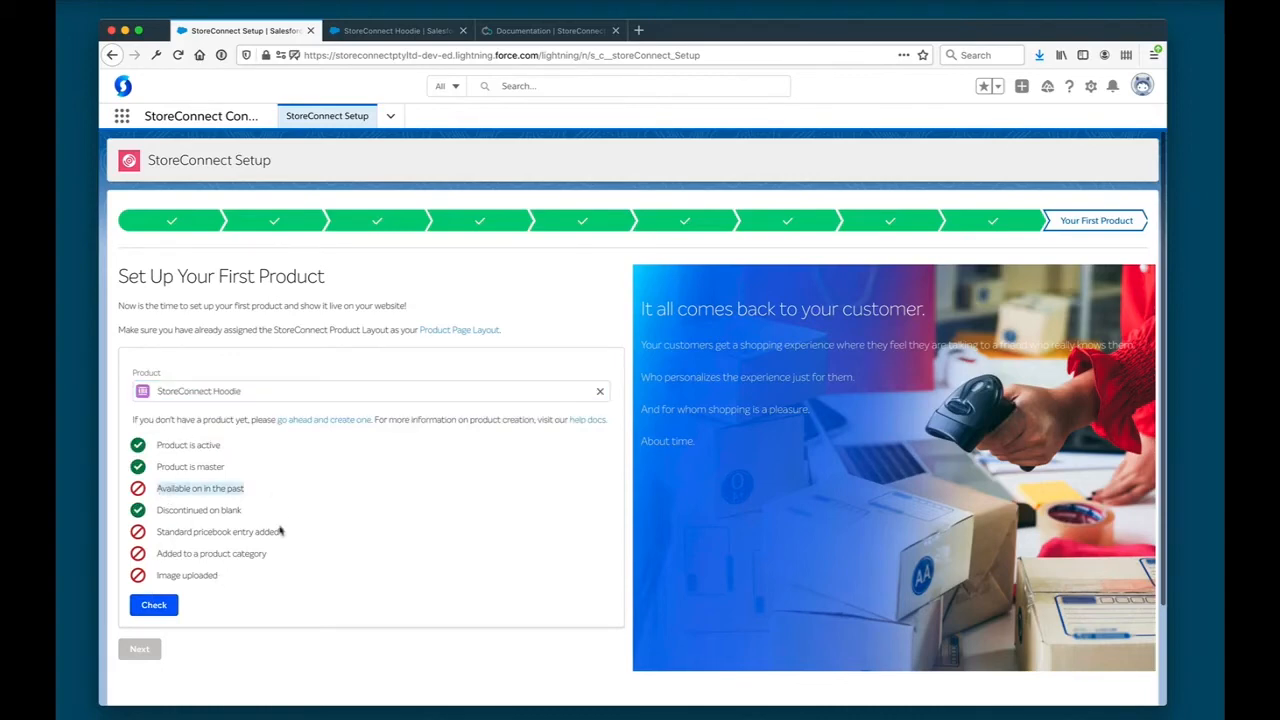
triple_click(244, 531)
triple_click(206, 490)
left_click(321, 494)
- Edit the StoreConnect Hoodie product to set its Available On date to 22/3/2021 and save it
left_click(378, 31)
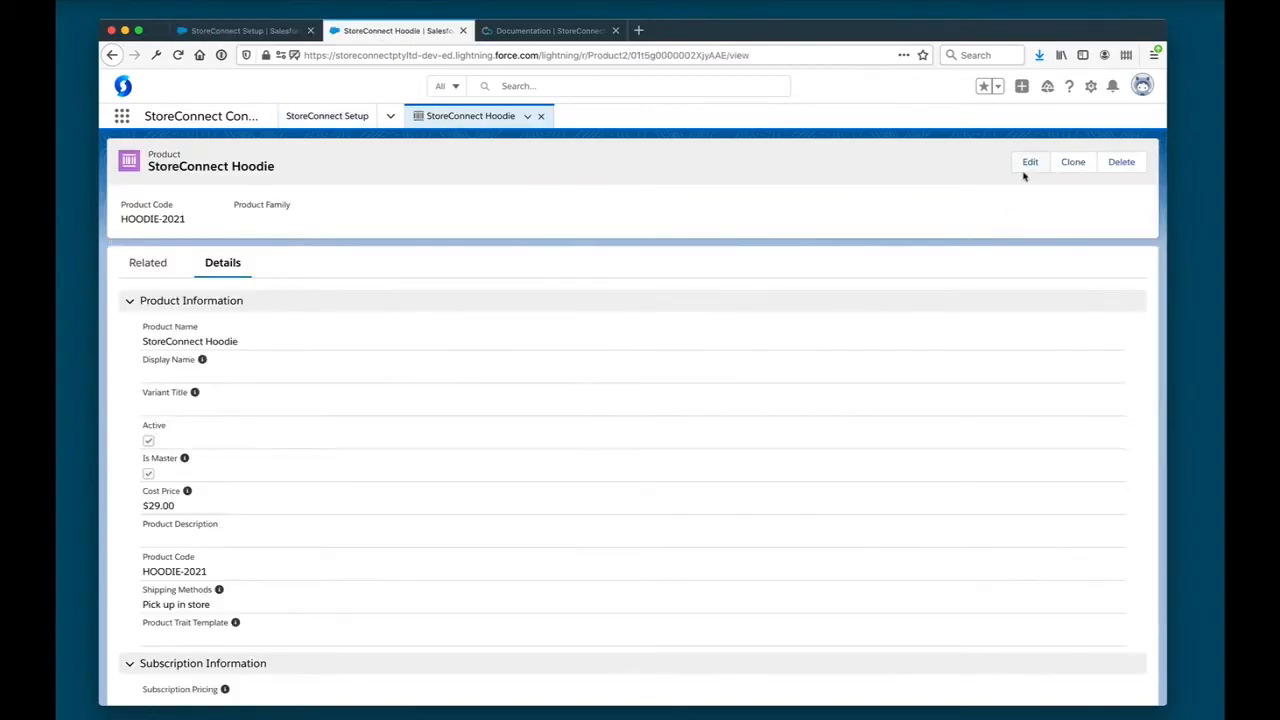
left_click(1030, 162)
scroll(465, 460, "down", 15)
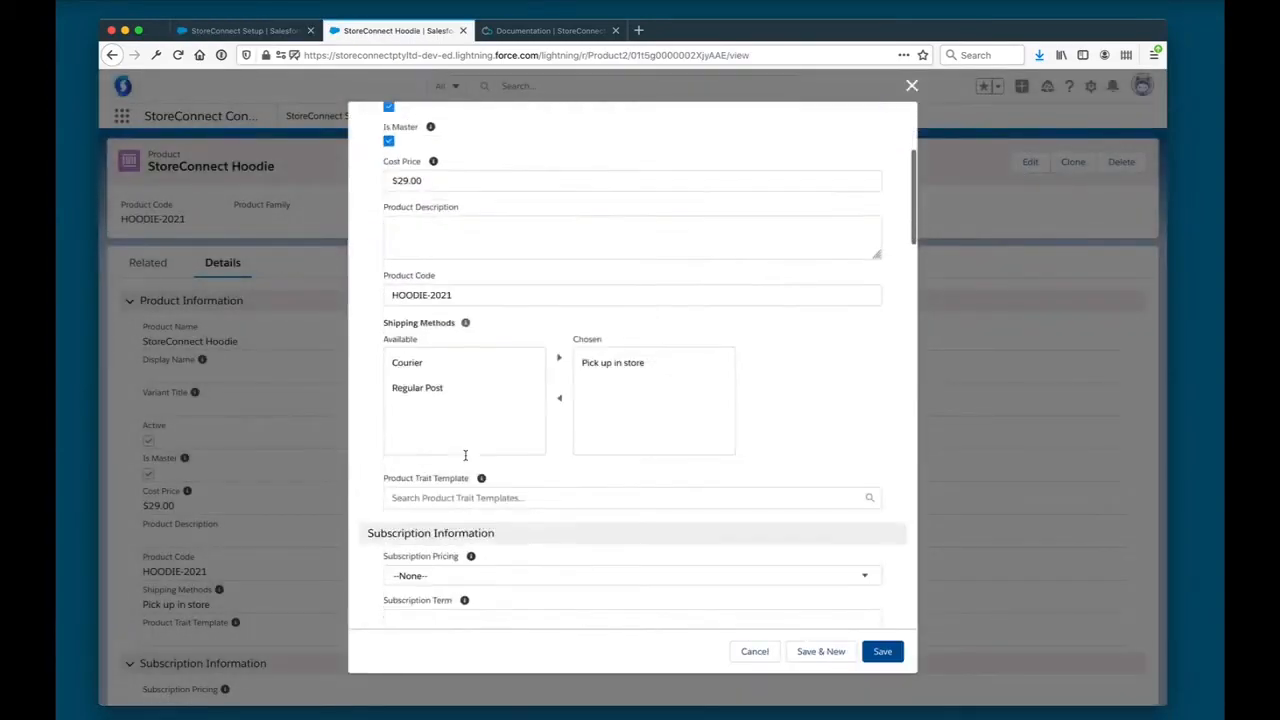
scroll(466, 460, "down", 3)
left_click(423, 451)
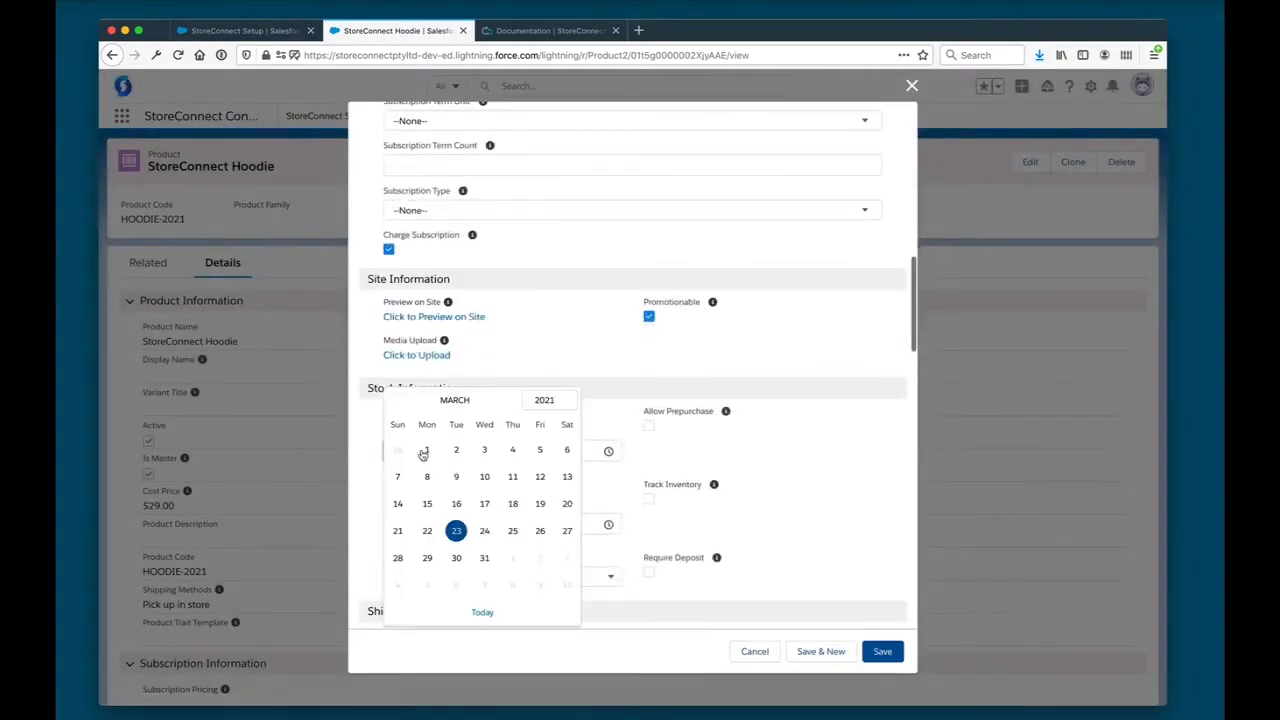
left_click(426, 531)
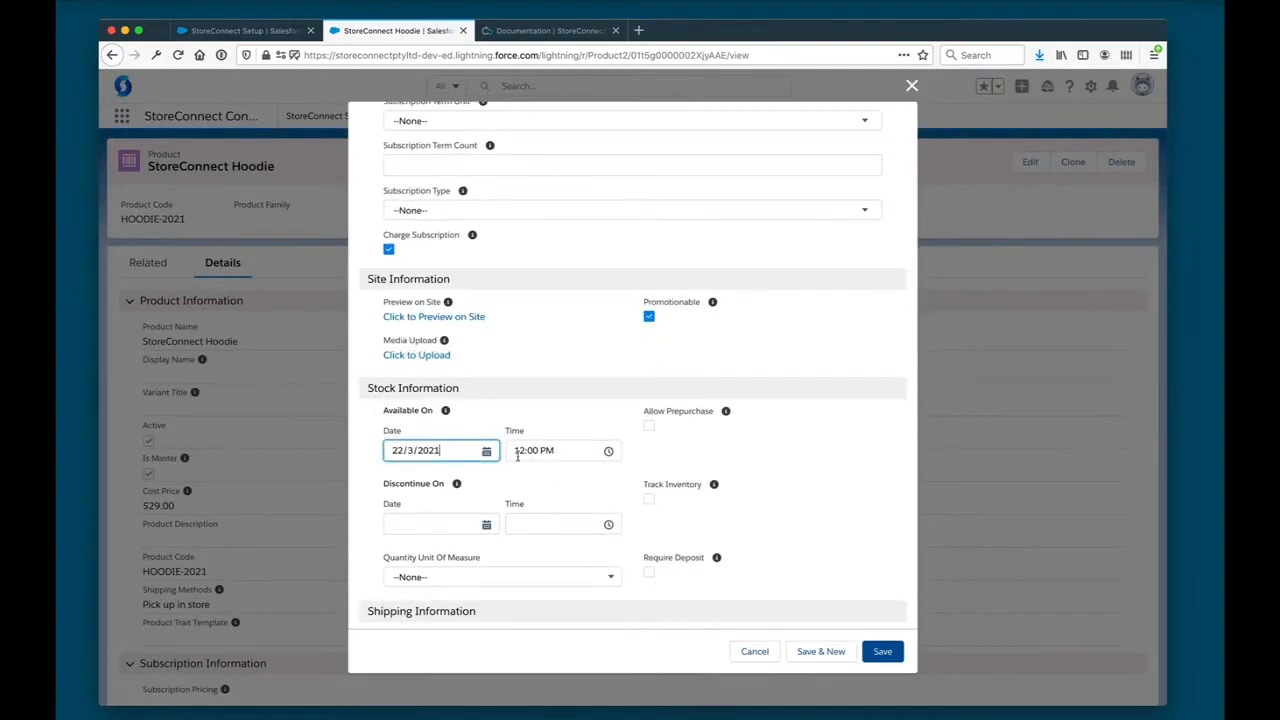
left_click(882, 651)
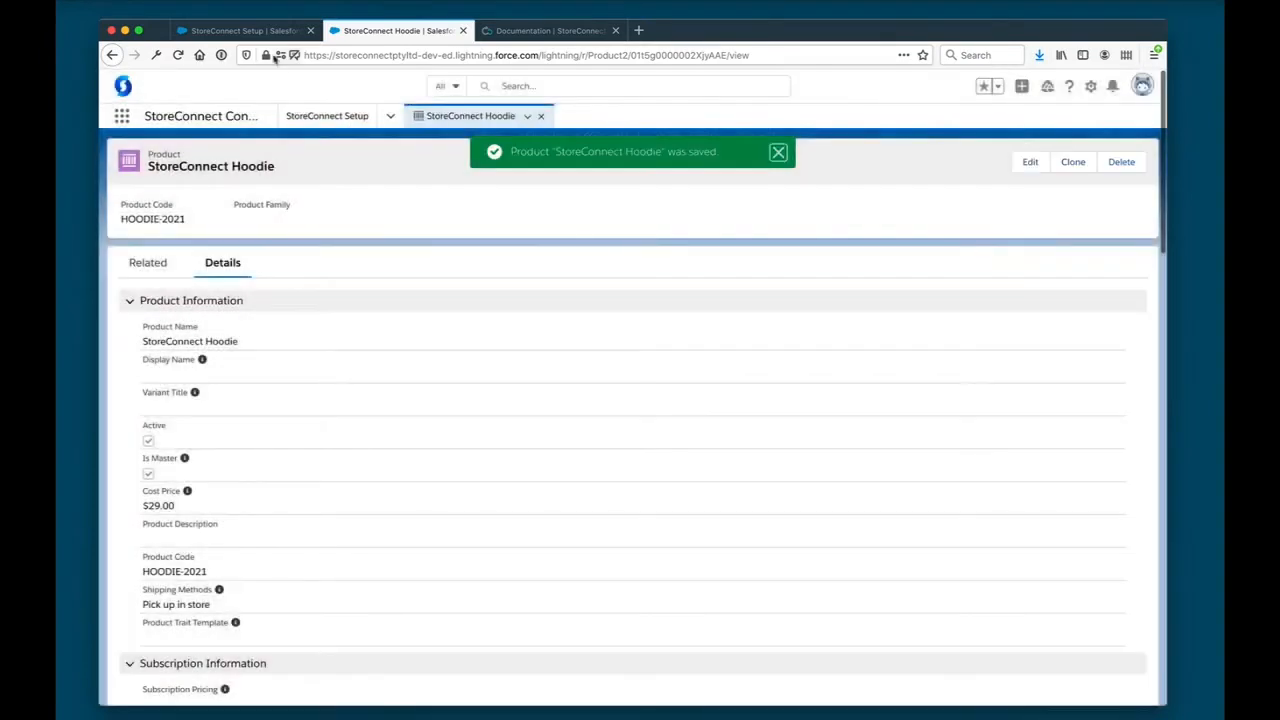
- Return to the setup wizard, recheck the hoodie's requirements and review the standard pricebook entry requirement
left_click(268, 30)
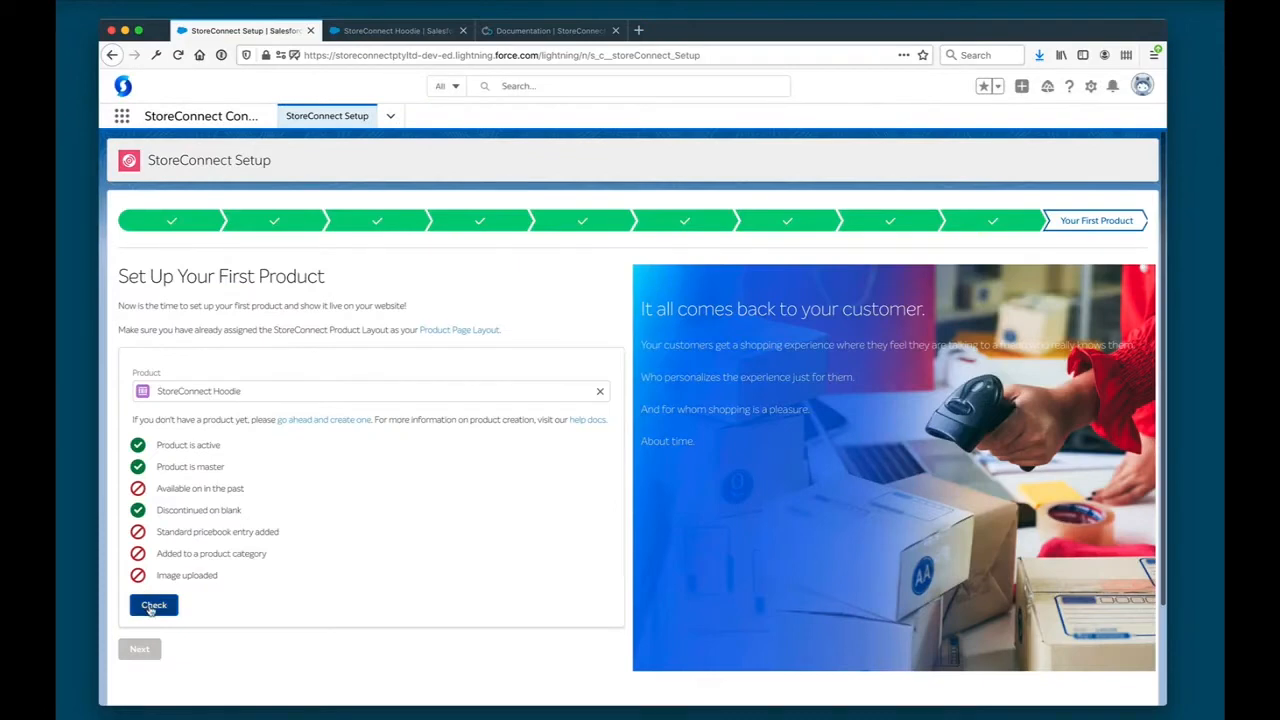
left_click(152, 607)
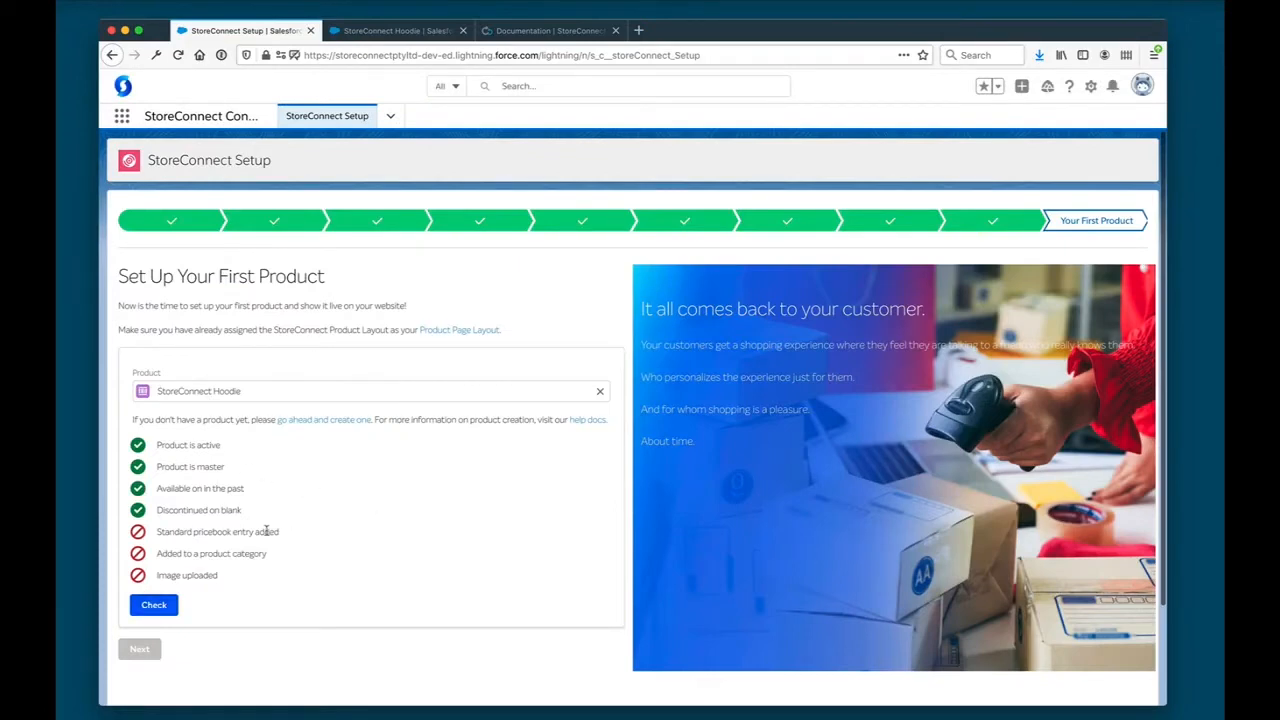
left_click_drag(175, 530, 280, 531)
- Fill the hoodie's Summary with "Our comfort 100% cotton French terry StoreConnect hoodie is washed for softness." plus bullets for cotton, machine washing, wind liner and warmth
left_click(395, 30)
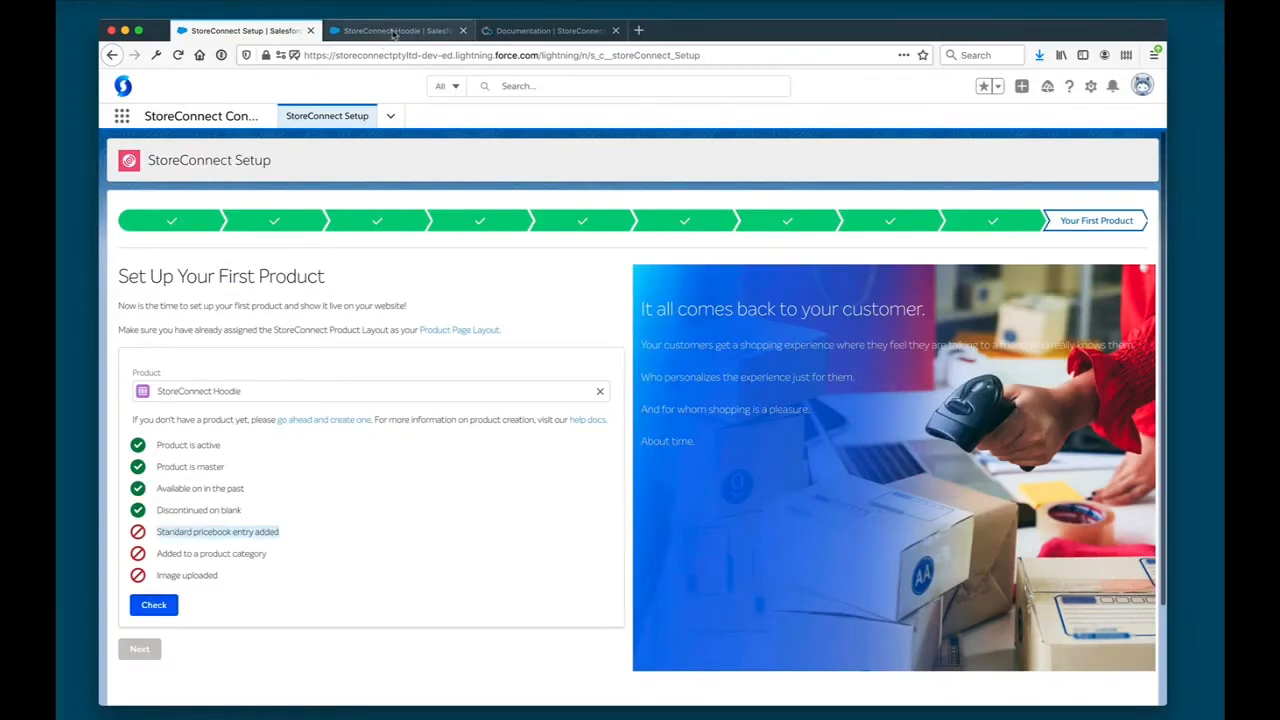
scroll(319, 318, "down", 12)
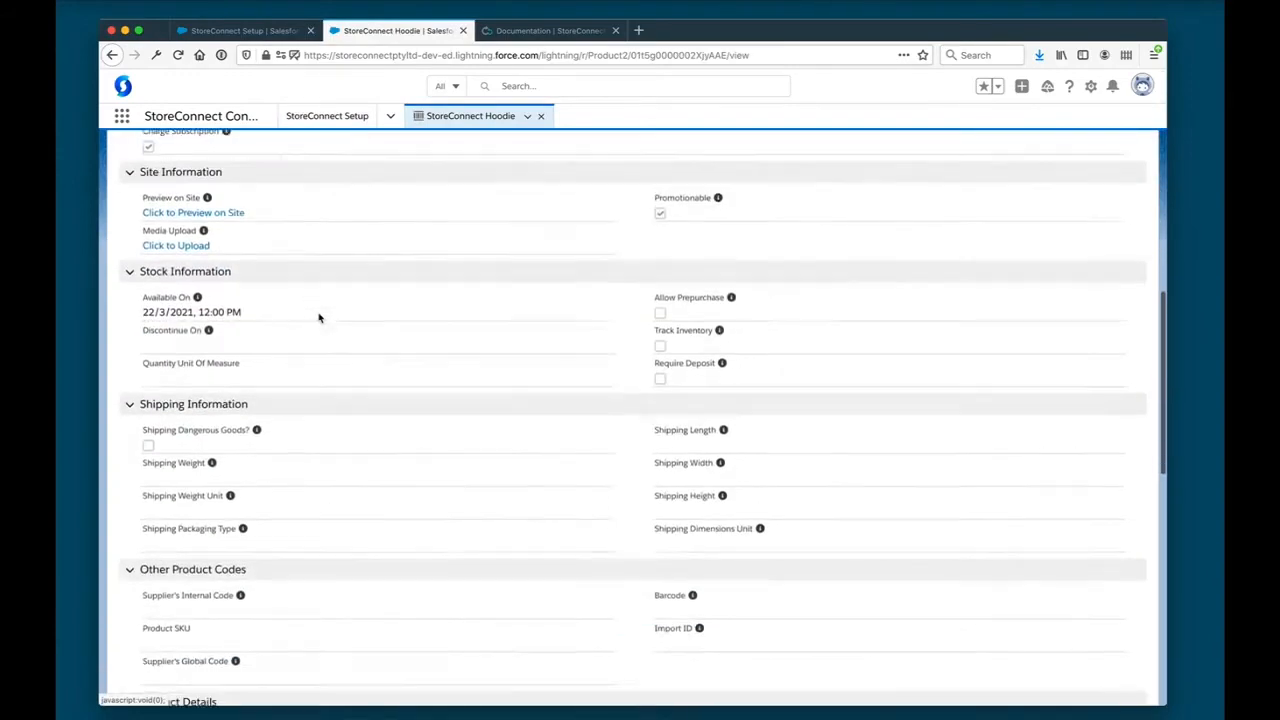
scroll(319, 318, "down", 3)
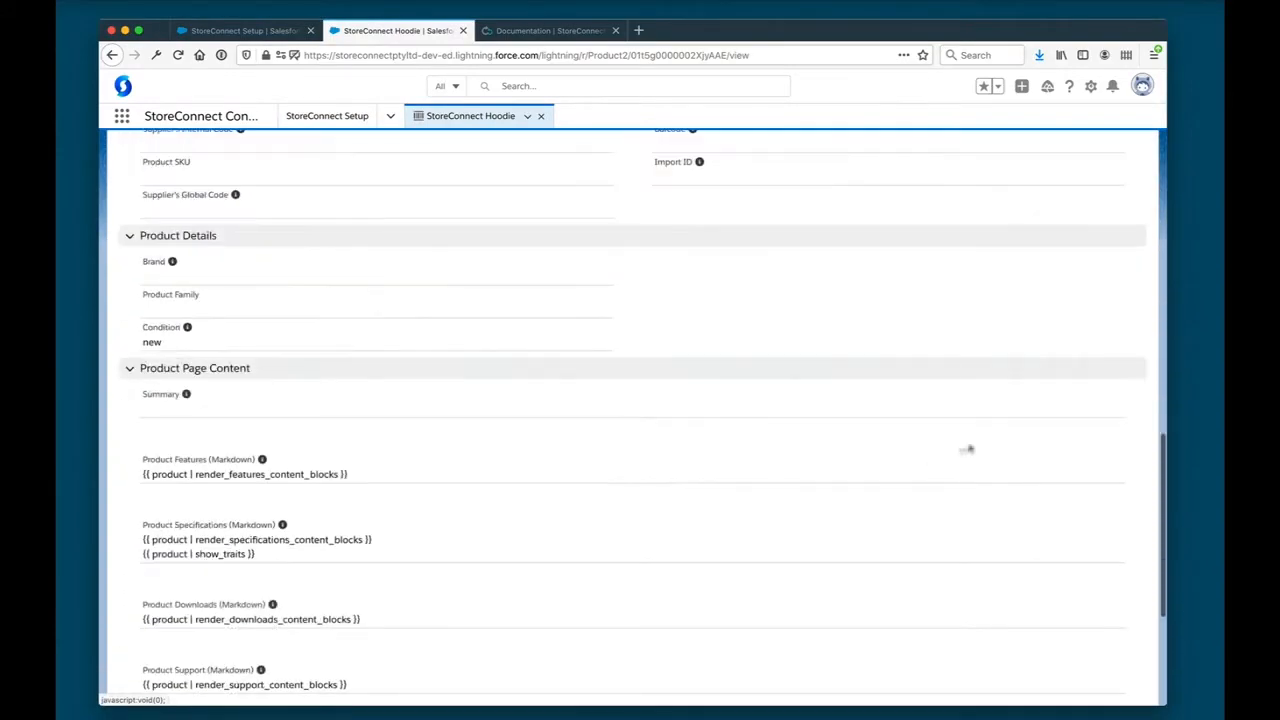
scroll(1000, 441, "up", 15)
left_click(1030, 164)
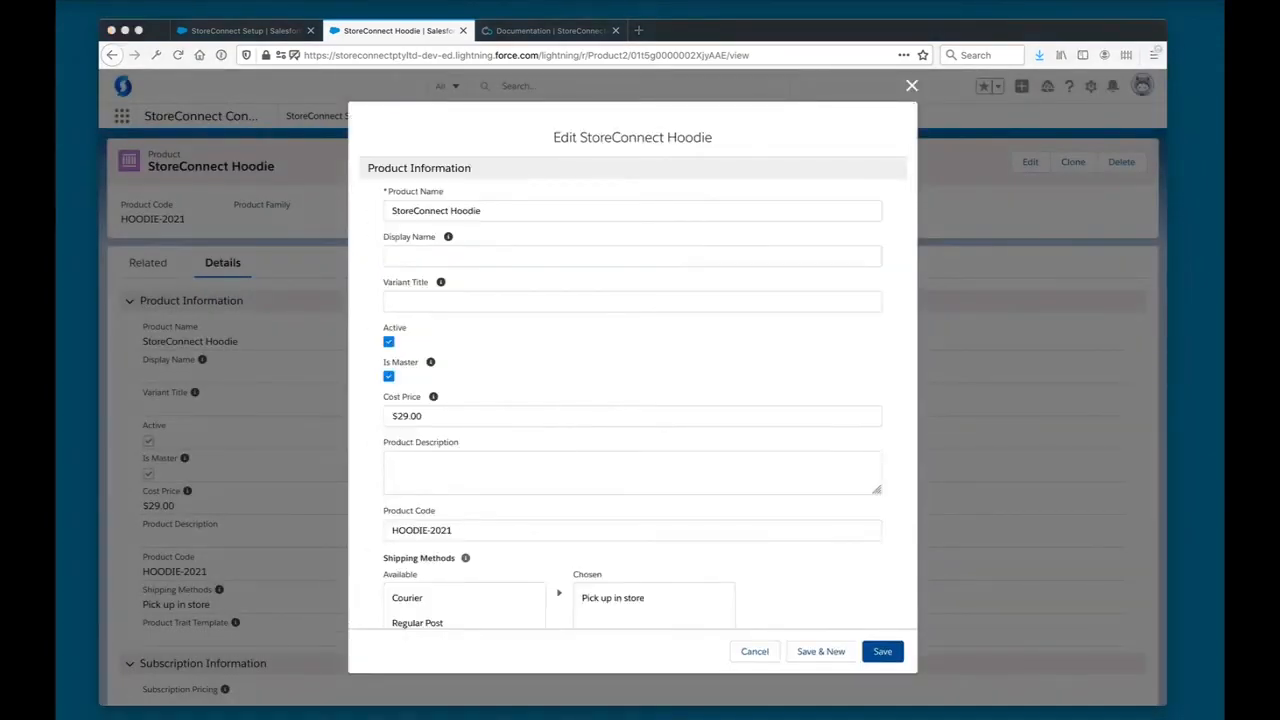
scroll(734, 357, "down", 20)
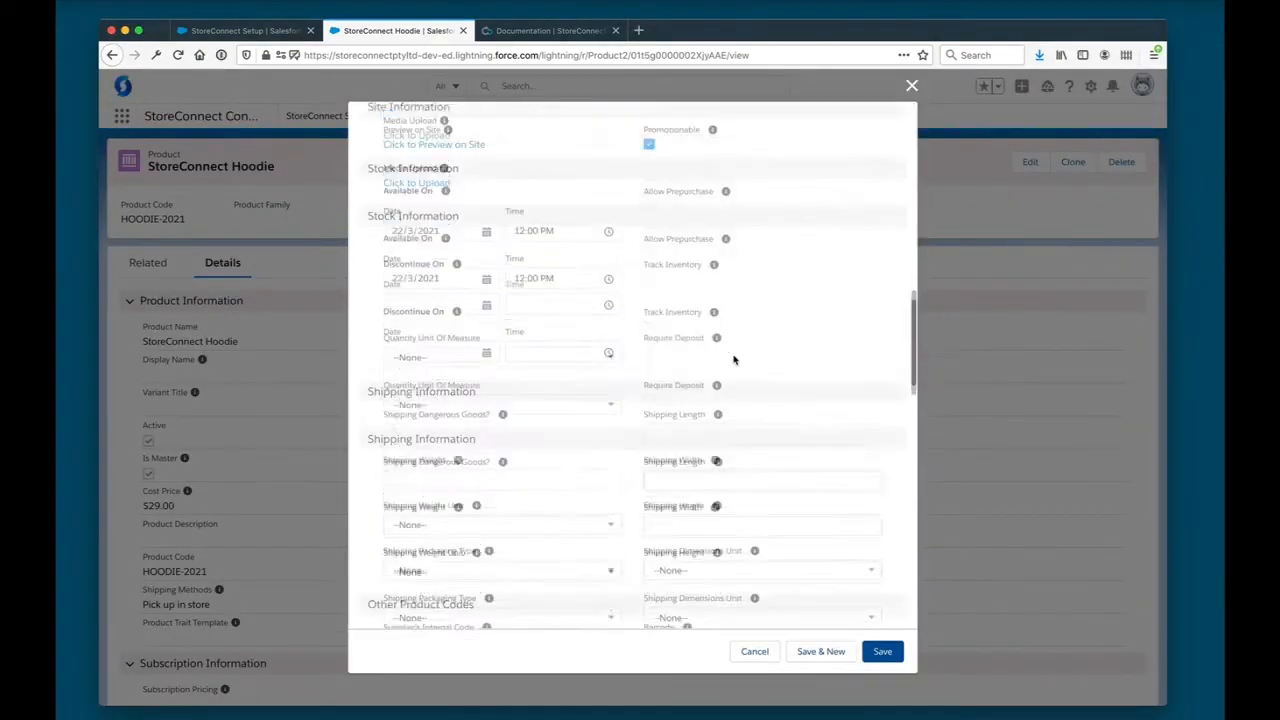
scroll(733, 357, "down", 4)
left_click(648, 323)
type("* Wind protection liner * Super warm and comfortable")
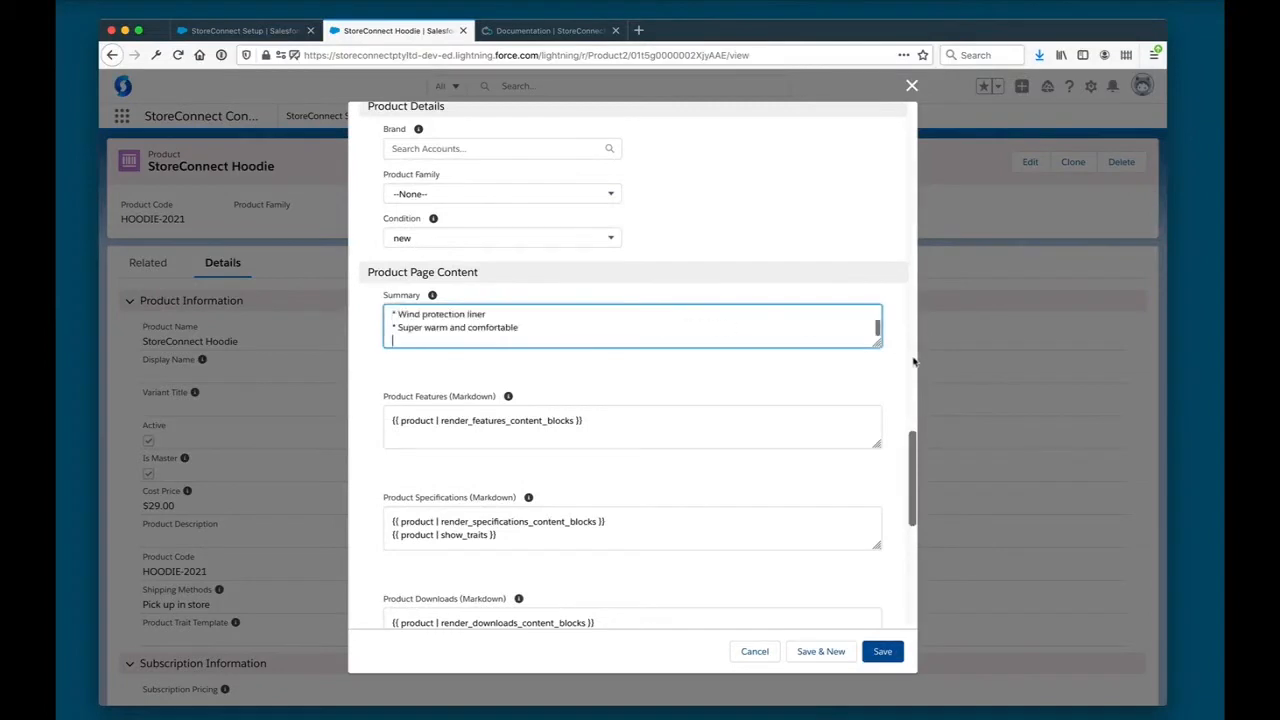
left_click_drag(873, 342, 875, 468)
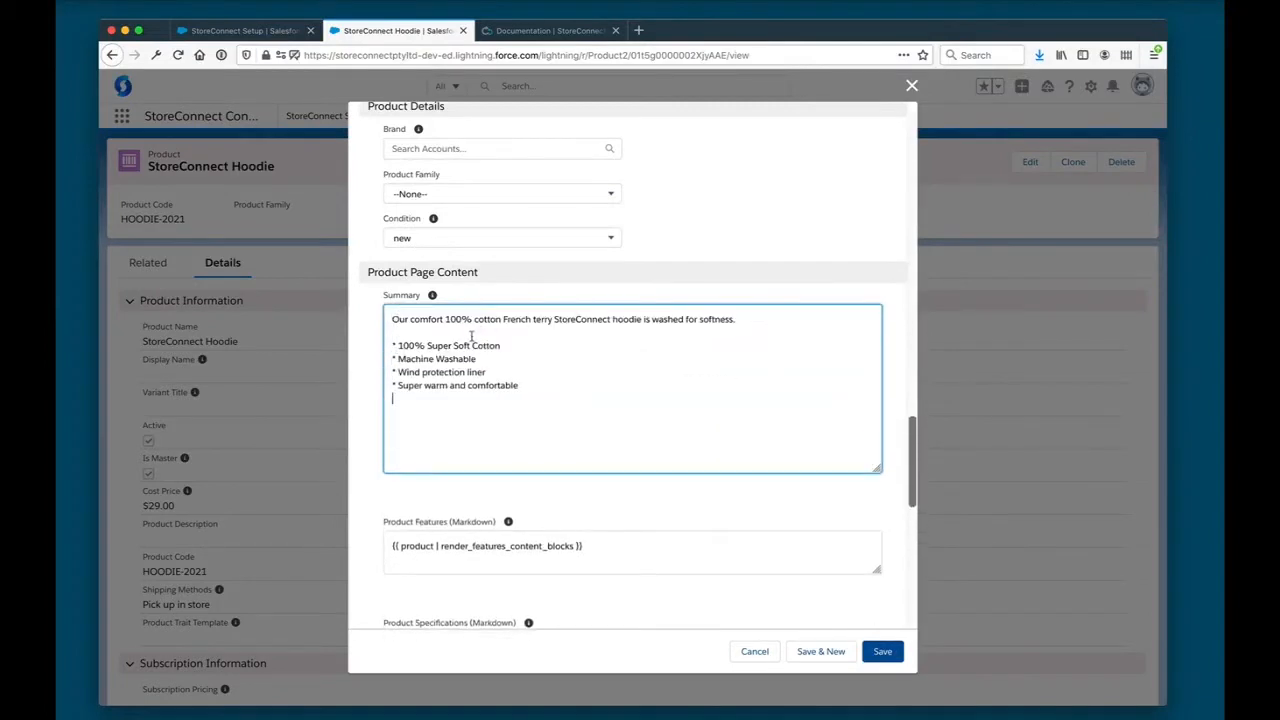
left_click_drag(470, 343, 411, 329)
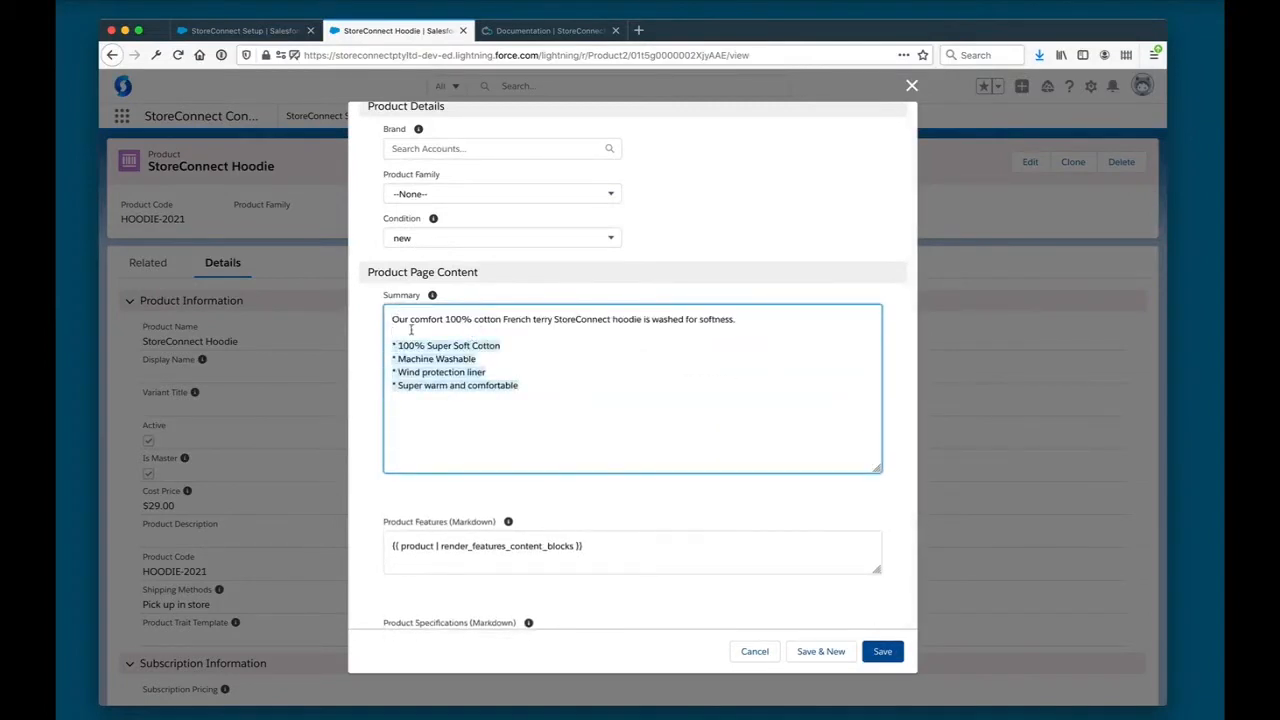
left_click(665, 353)
- Set the hoodie's Meta Title to "StoreConnect Hoodie" and its Meta Keywords to "StoreConnect Merch"
key("super+Tab")
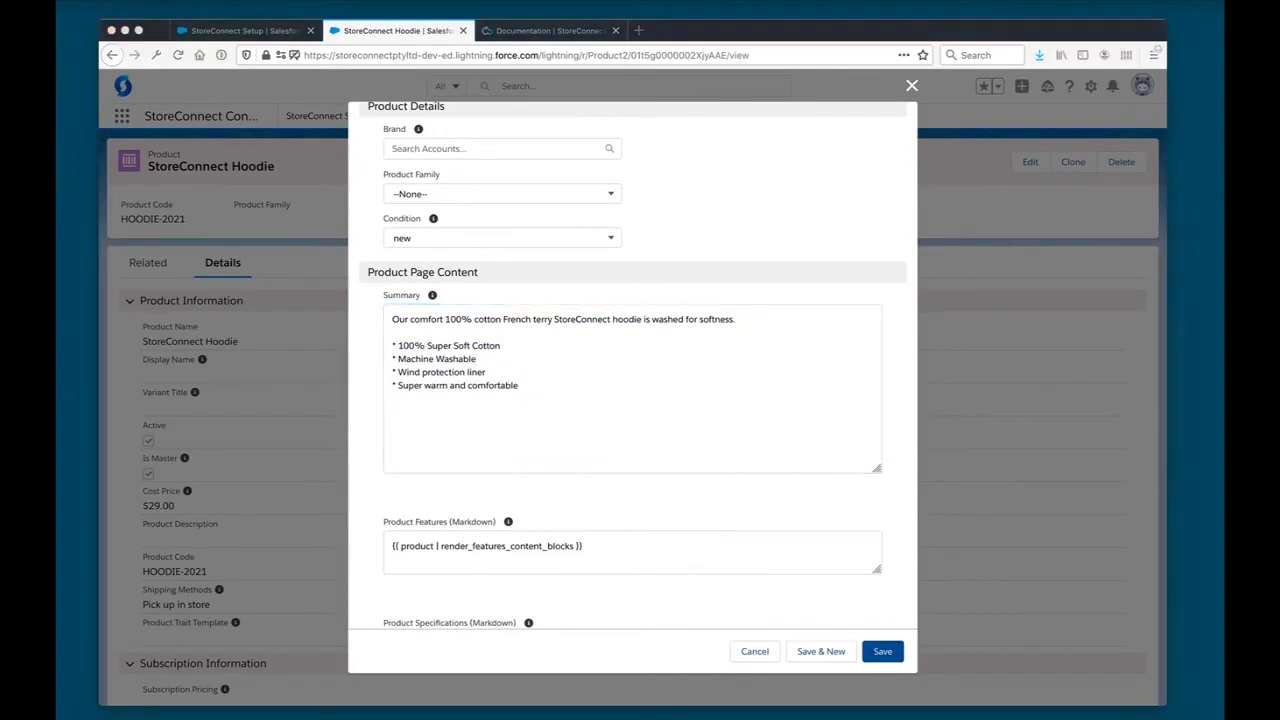
scroll(804, 468, "down", 10)
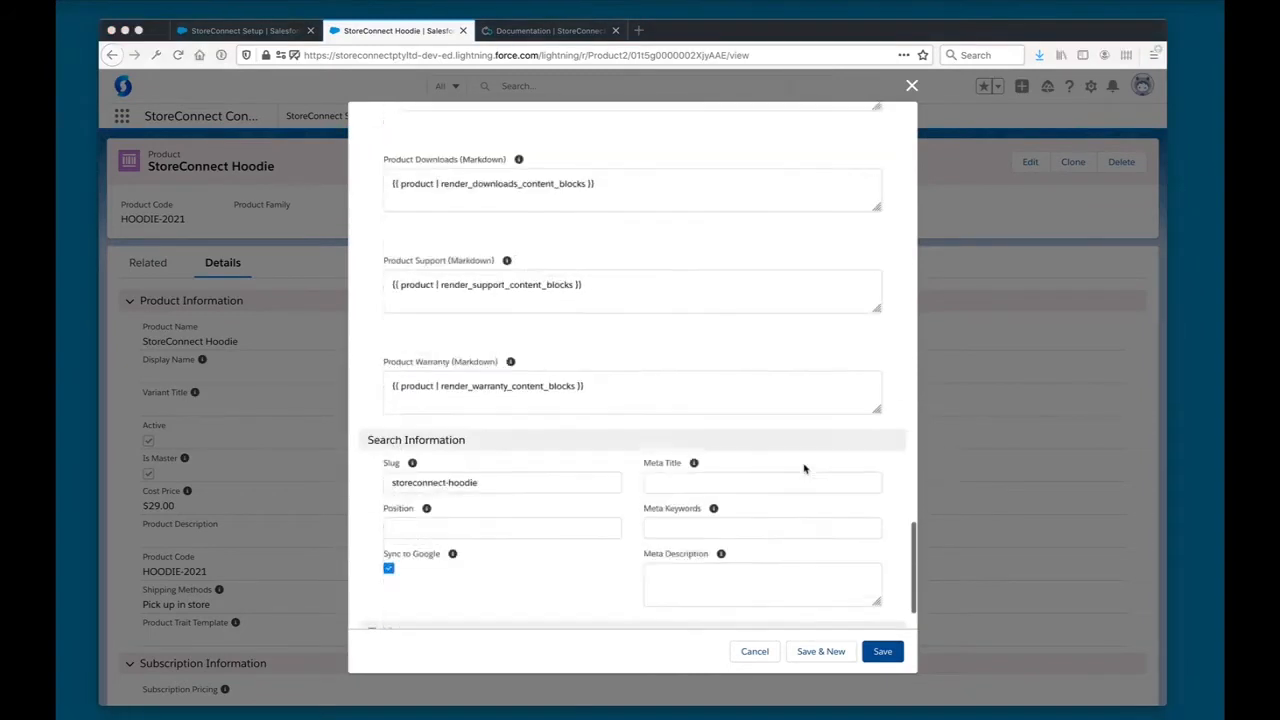
left_click(783, 400)
type("StoreConnect Hoodie")
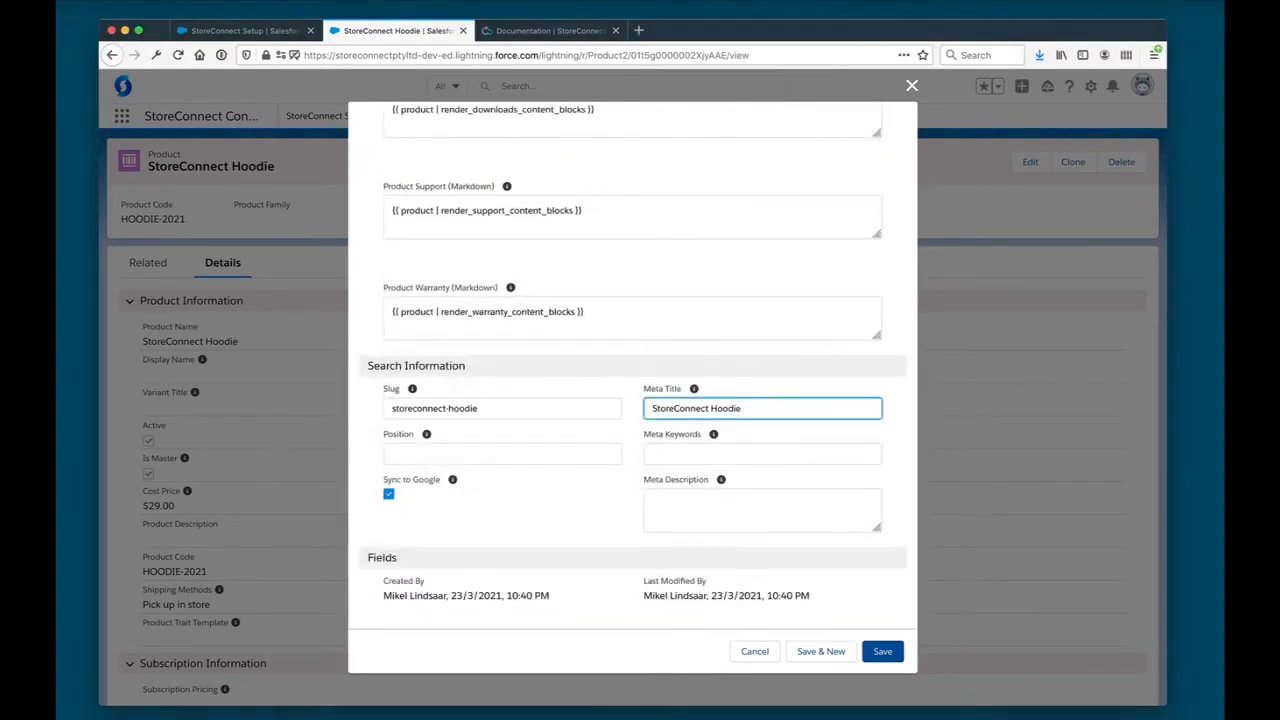
key("super+Tab")
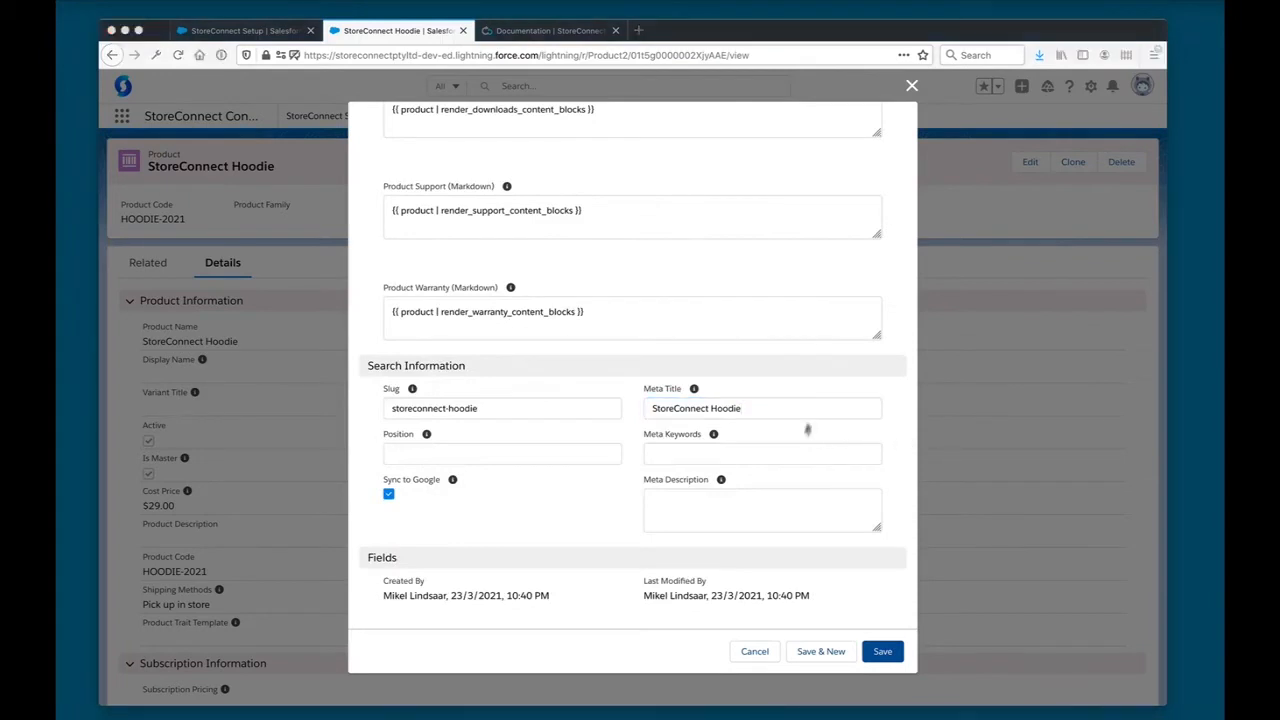
left_click(791, 452)
type("StoreConnect Merch")
- Set the Meta Description to "Our comfort 100% cotton French terry StoreConnect hoodie is washed for softness." and save the product
key("super+Tab")
key("super+Tab")
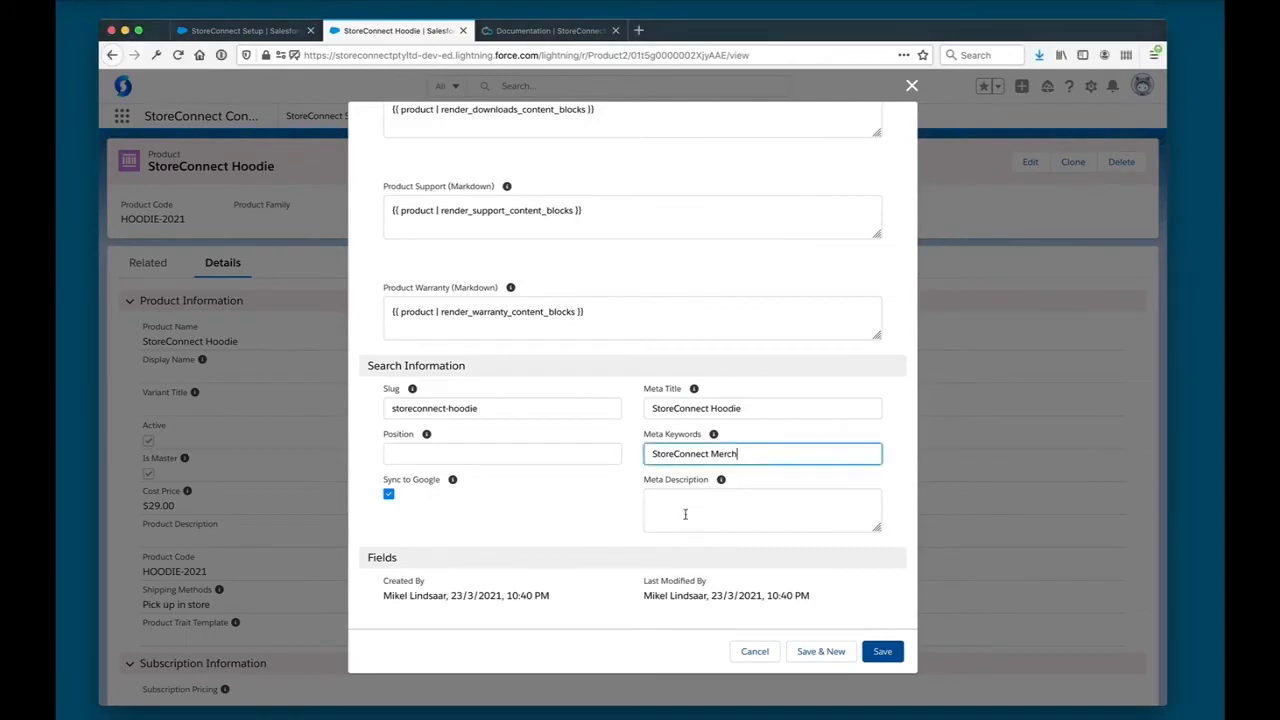
left_click(660, 514)
type("Our comfort 100% cotton French terry StoreConnect hoodie is washed for softness.")
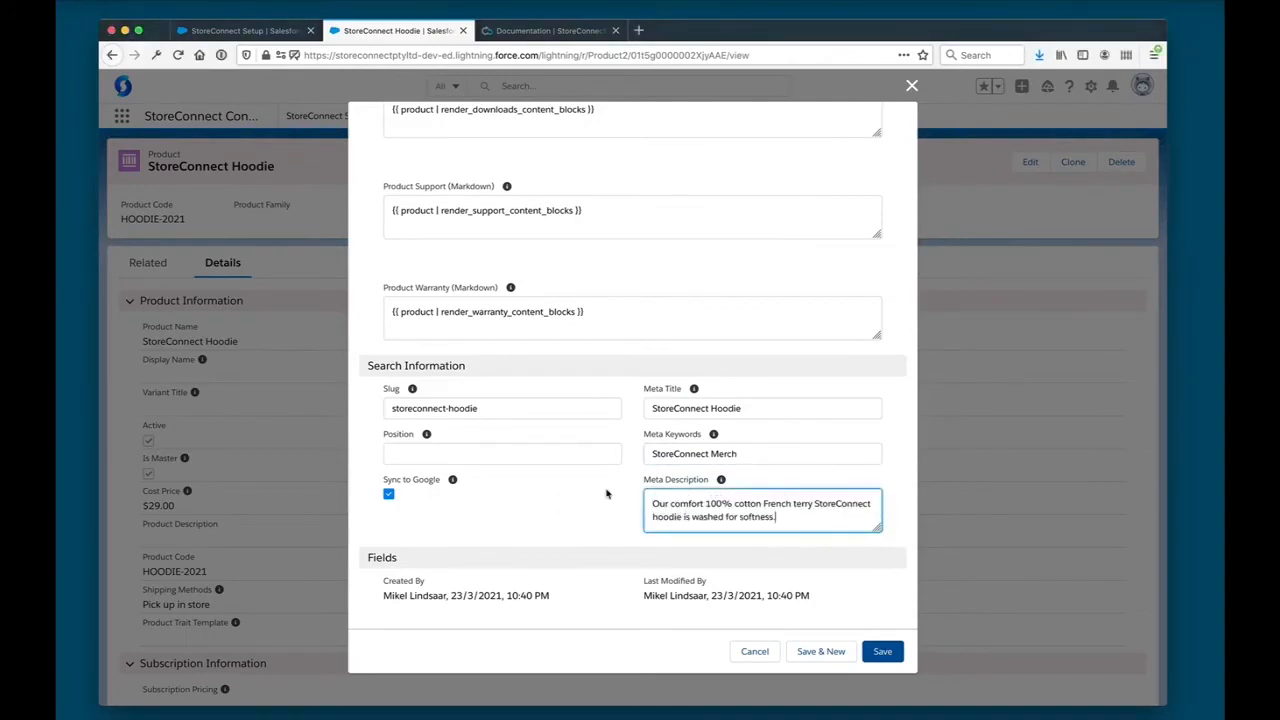
left_click(606, 493)
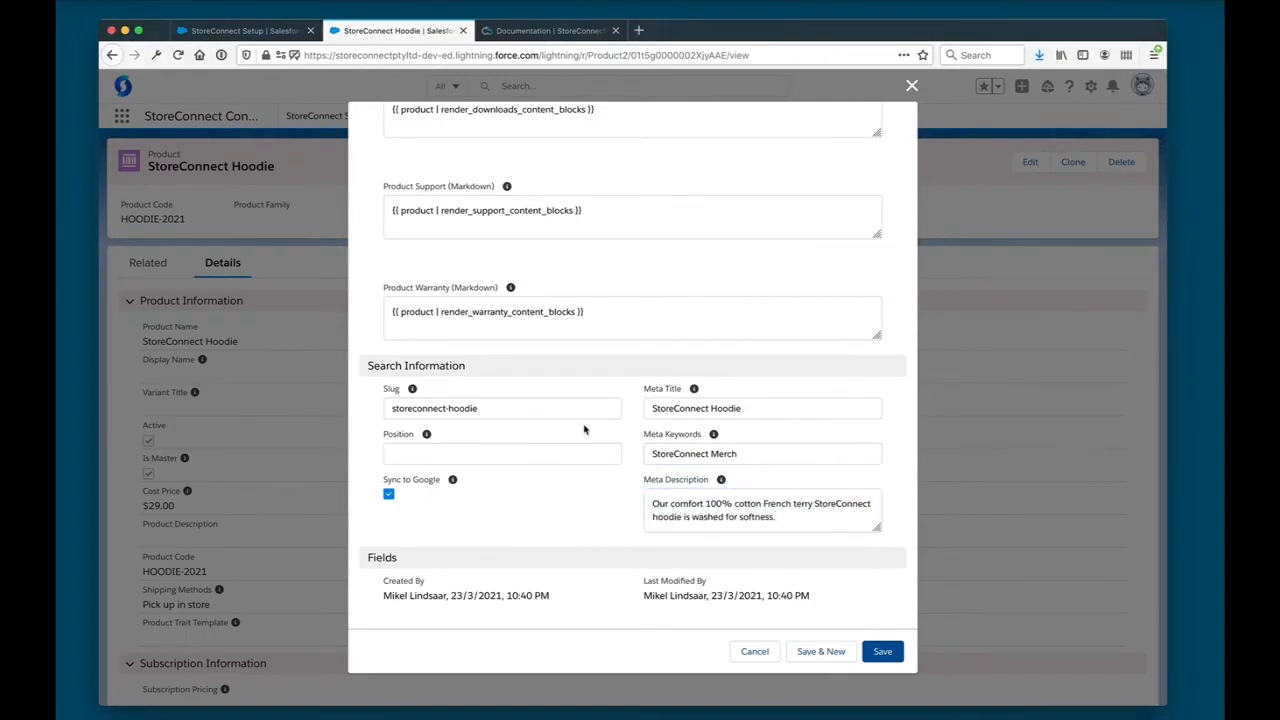
scroll(585, 429, "up", 5)
left_click(880, 651)
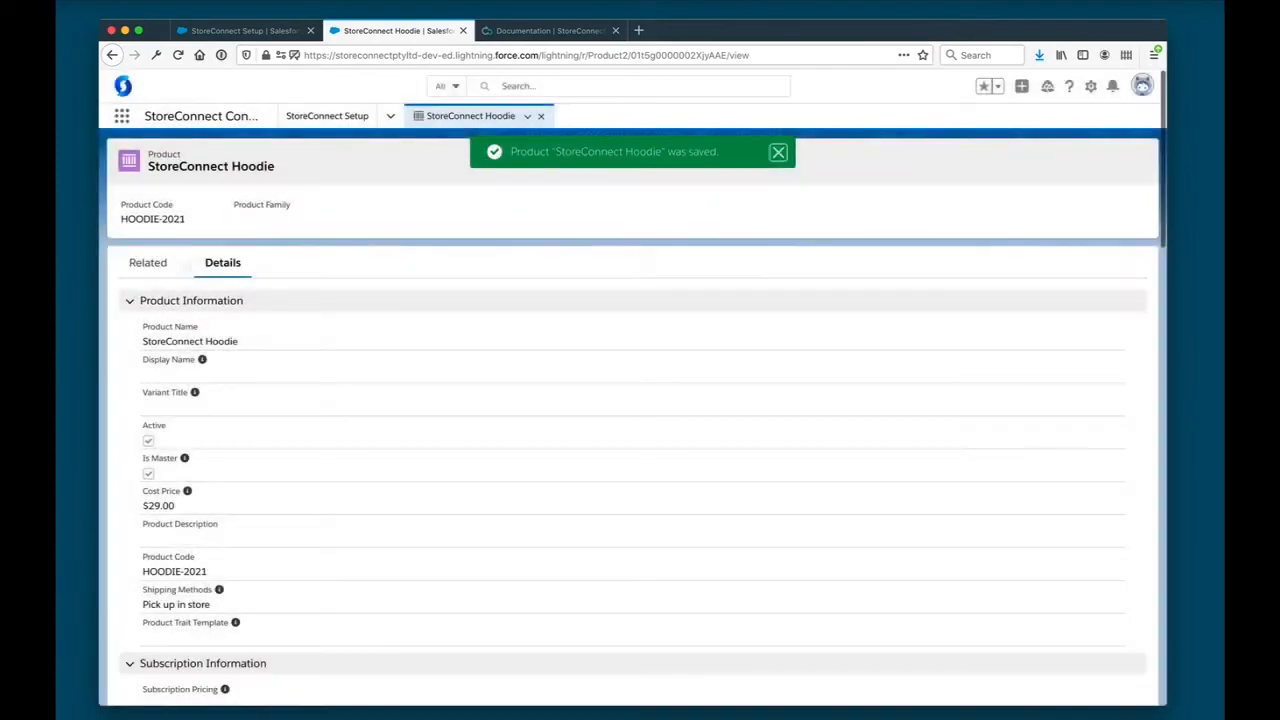
- Add the hoodie to the Standard Price Book with a list price of 59 and a sale price of 49, and save the entry
left_click(150, 263)
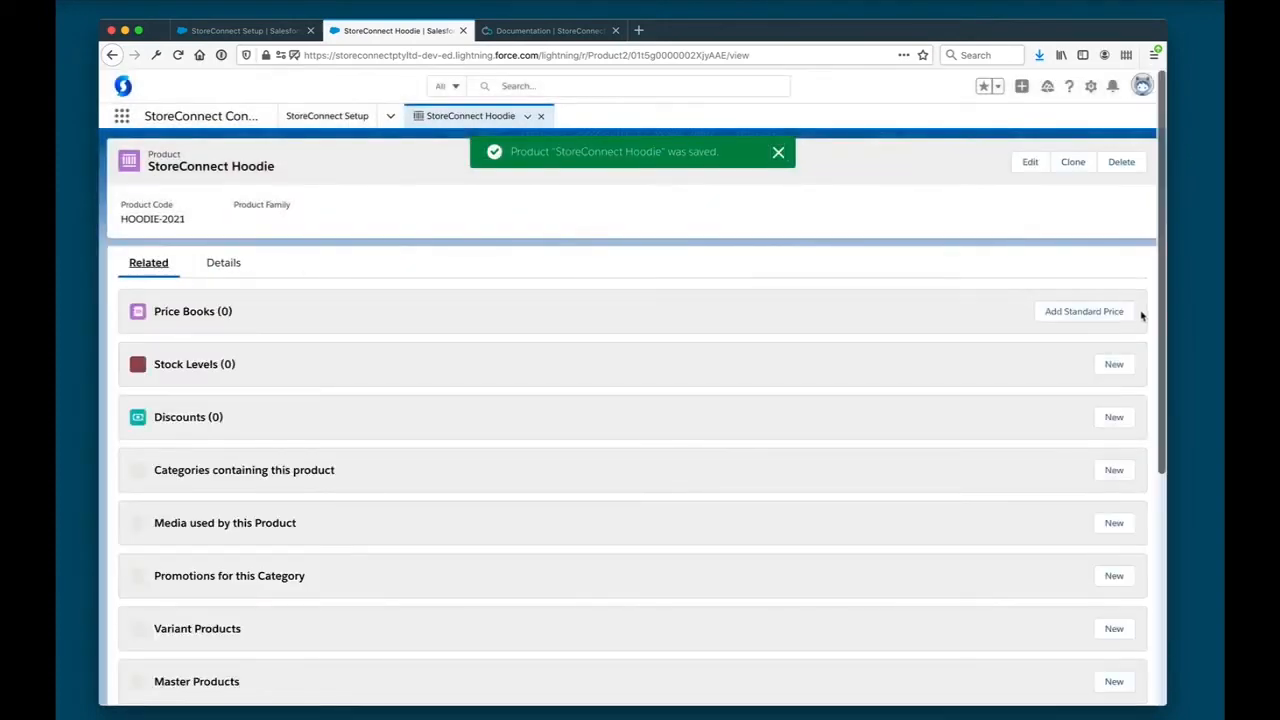
left_click(1101, 313)
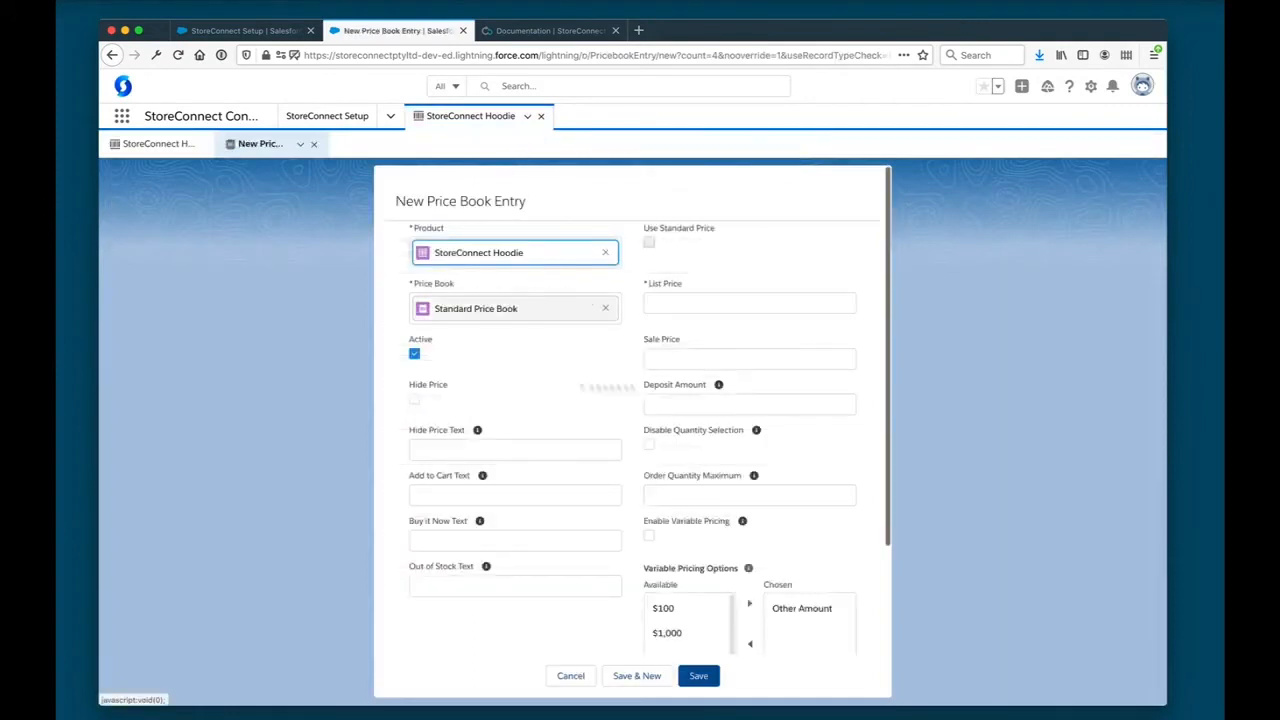
left_click(669, 303)
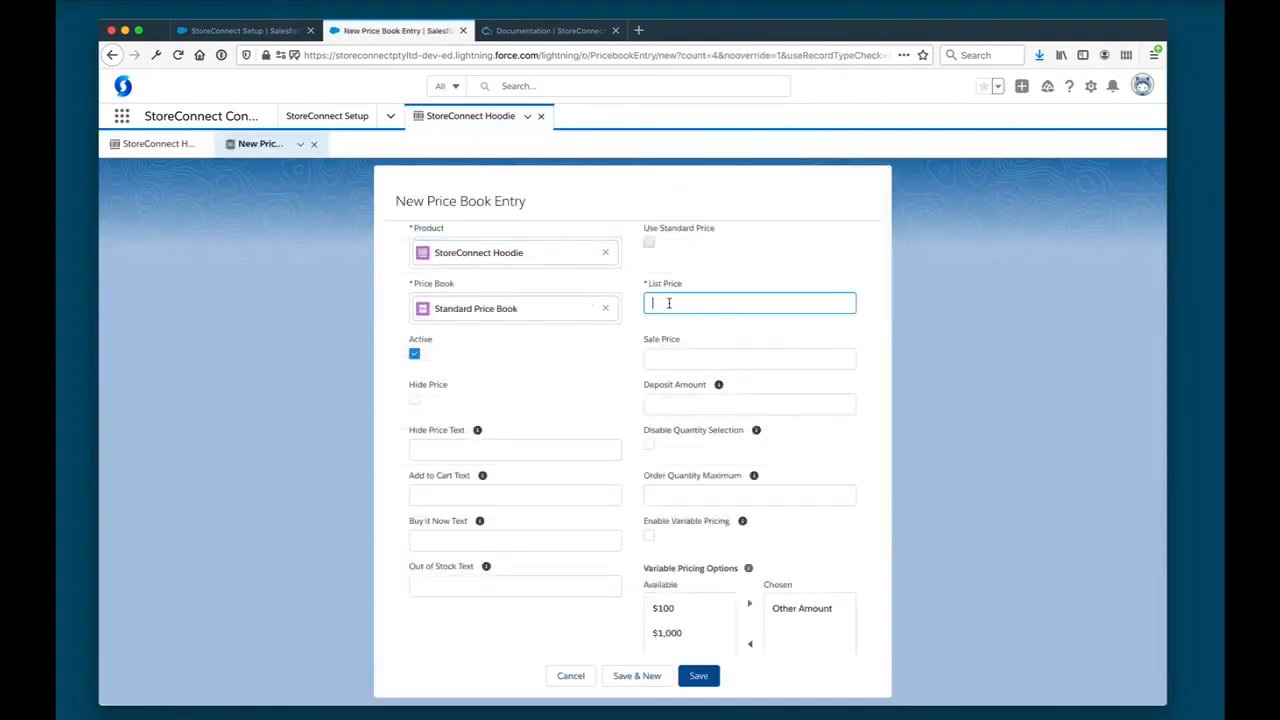
type("59")
key("Tab")
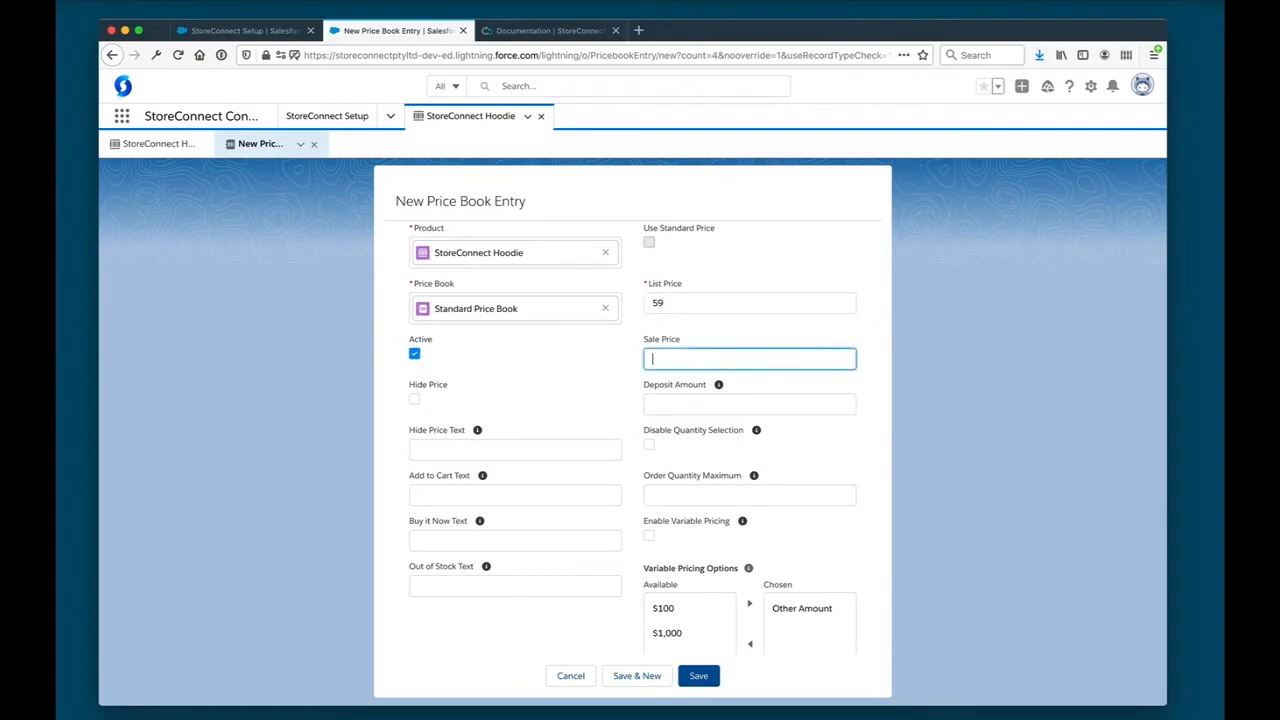
type("49")
left_click(590, 373)
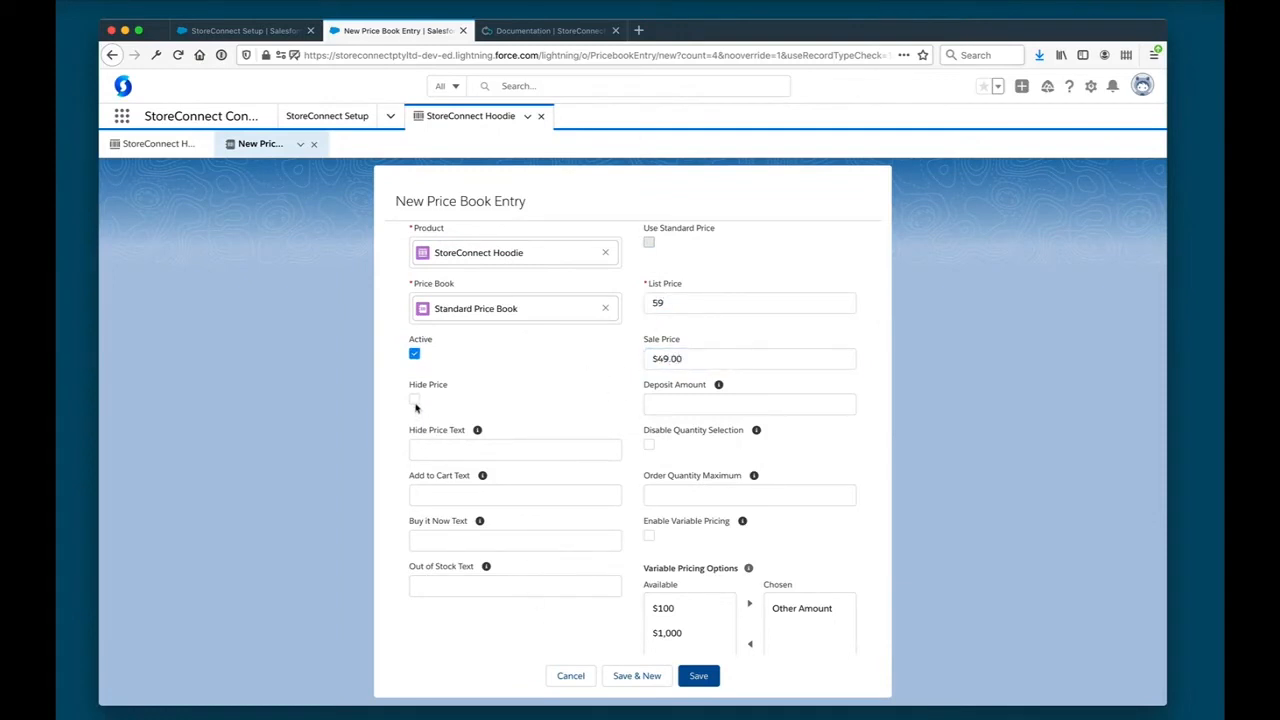
scroll(687, 524, "down", 3)
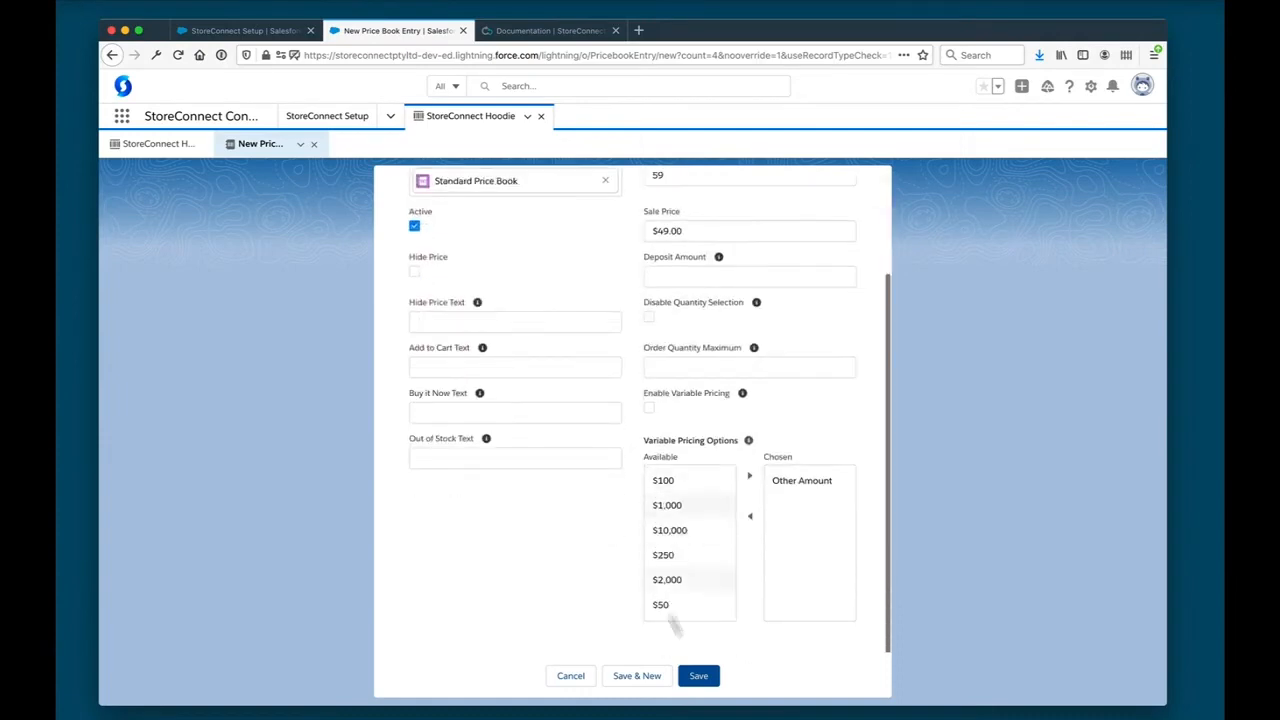
left_click(697, 684)
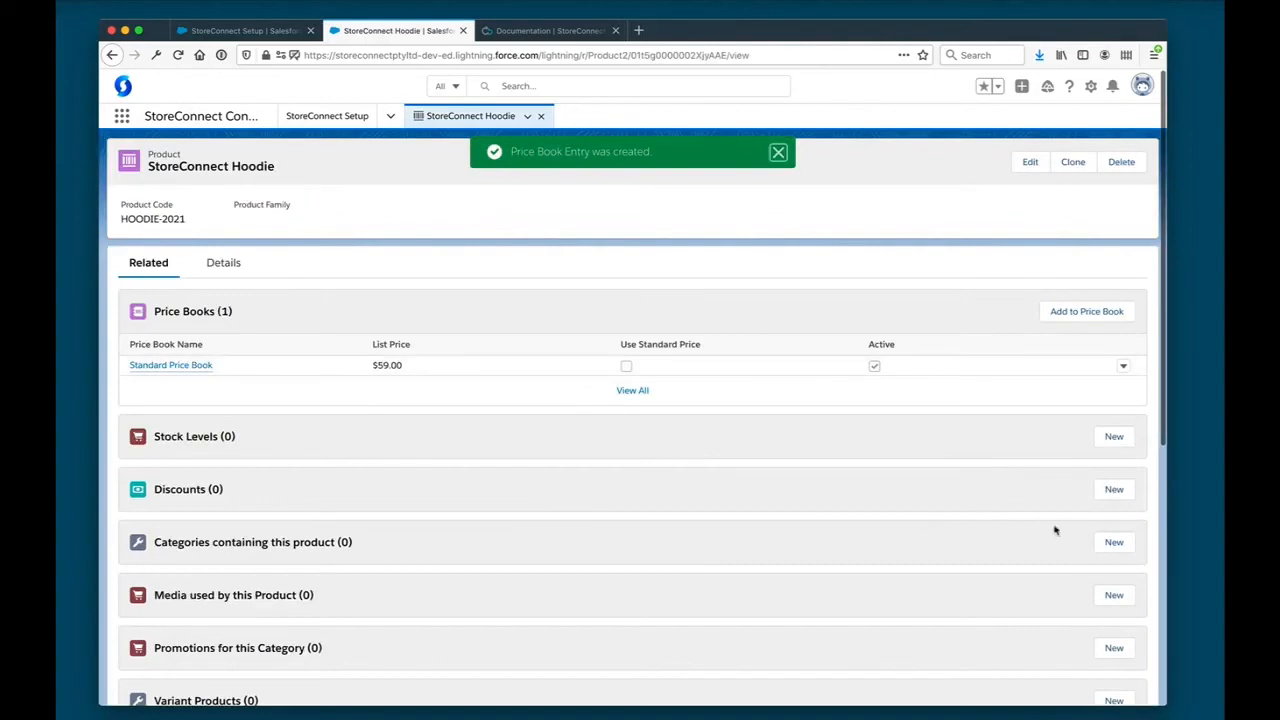
- Add the hoodie to the Products category, save the record and recheck the product requirements in the setup wizard
left_click(1113, 542)
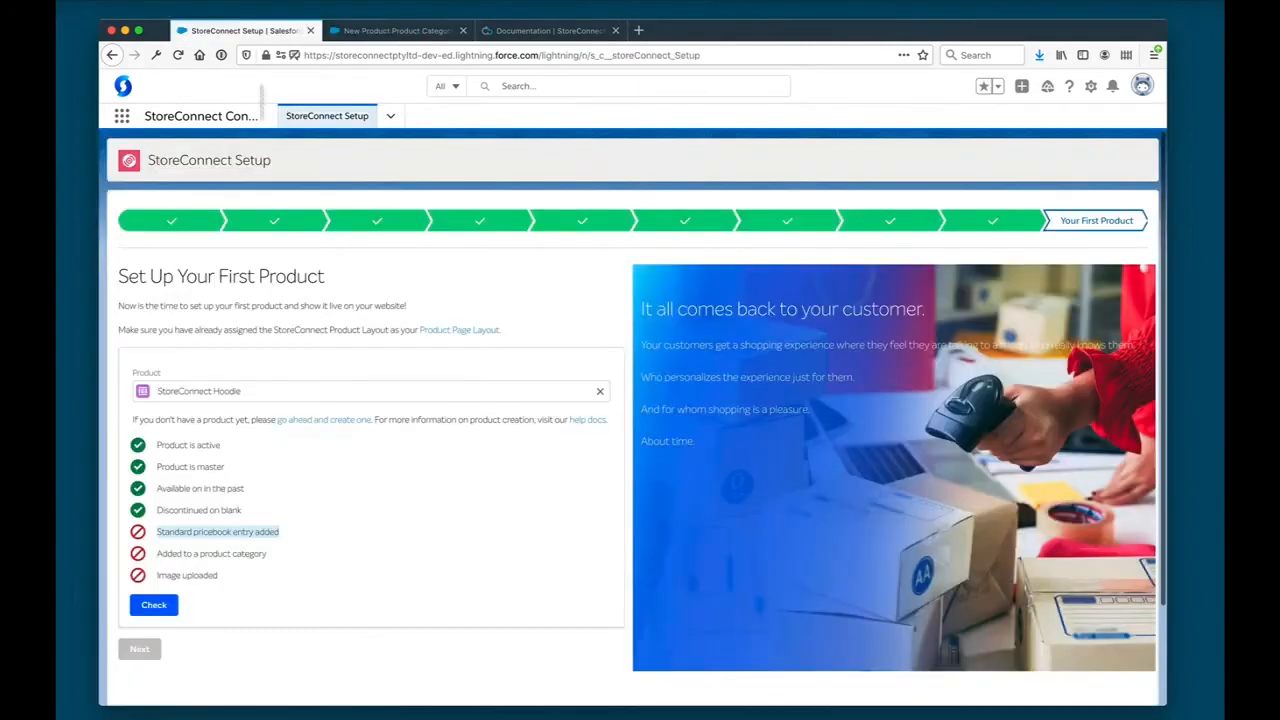
left_click(245, 30)
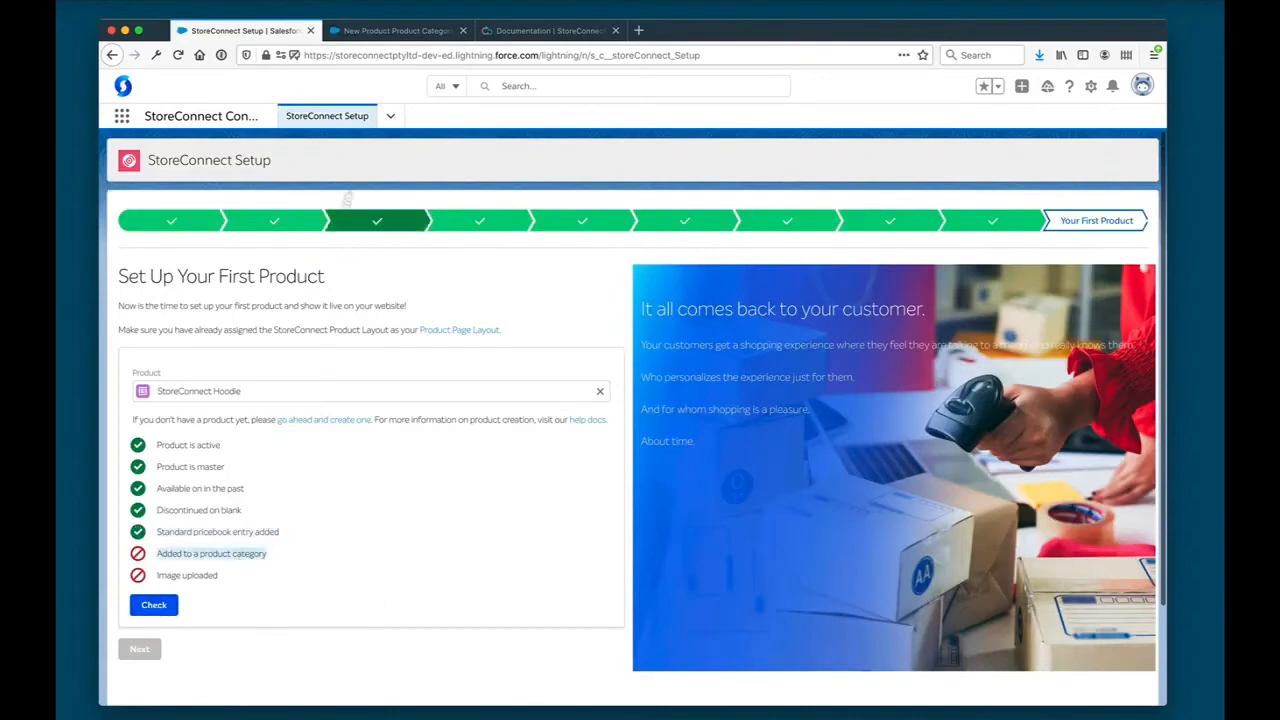
left_click(396, 31)
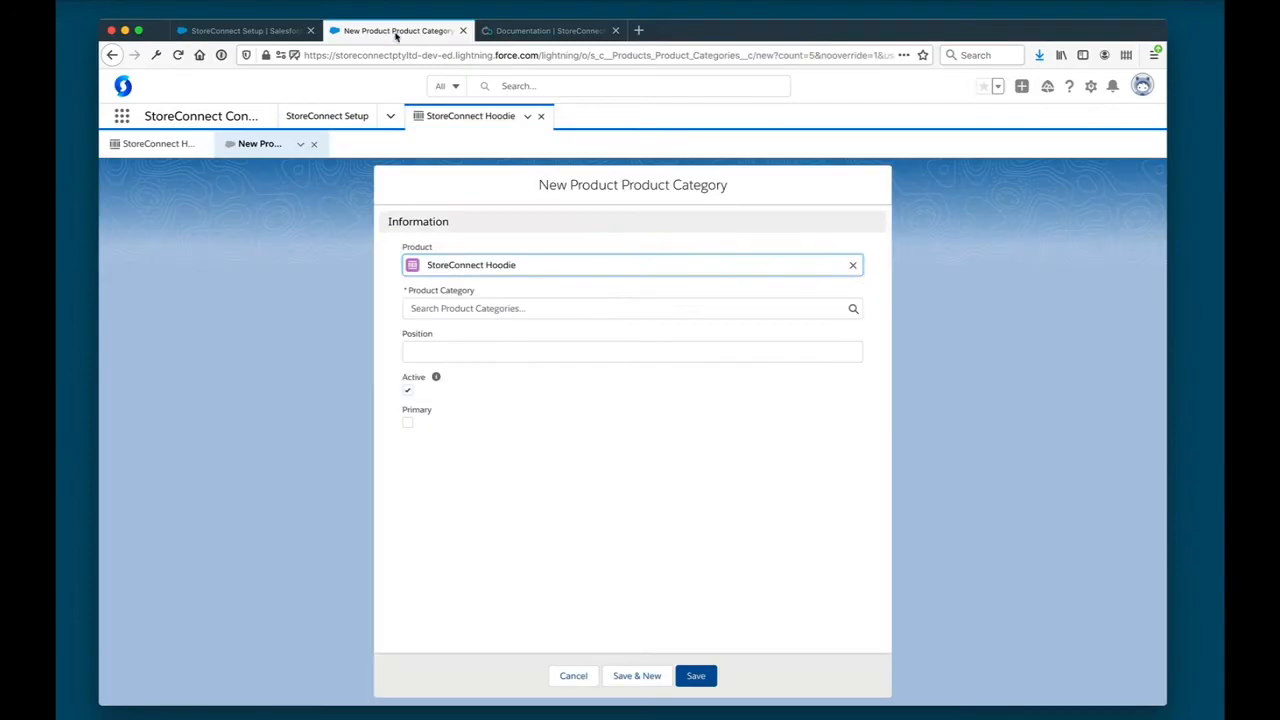
left_click(463, 306)
left_click(446, 354)
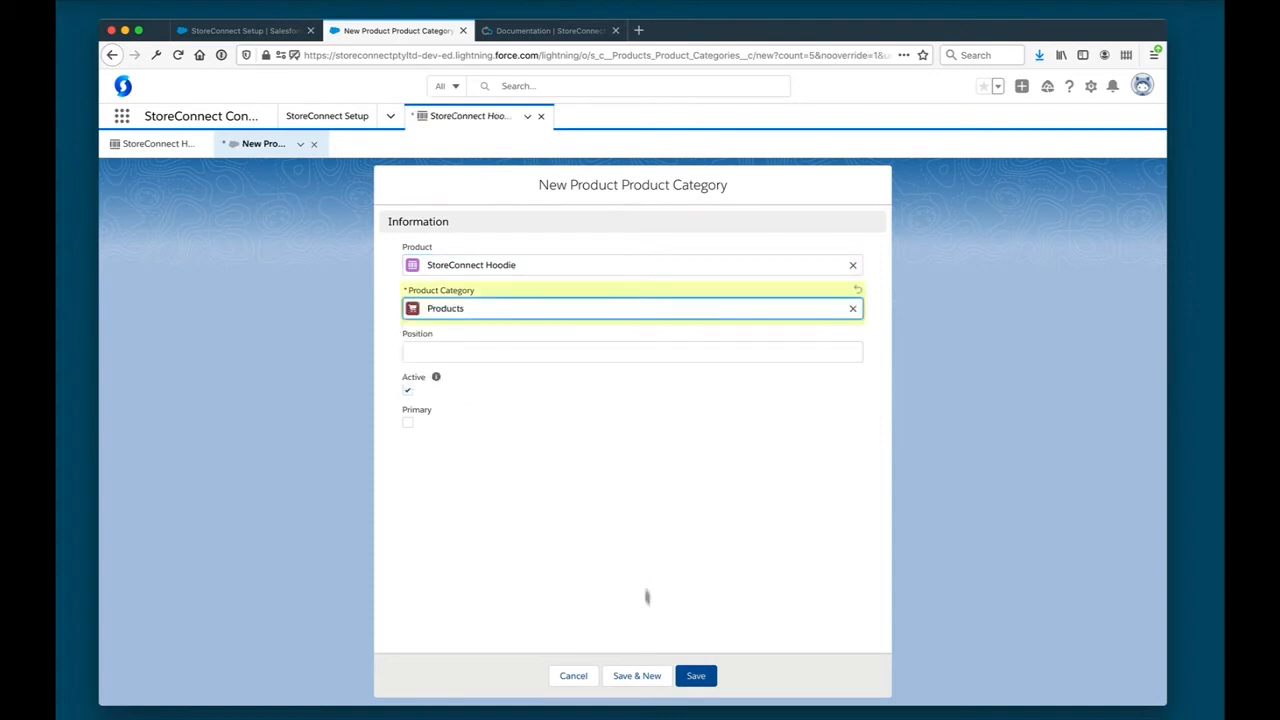
left_click(683, 676)
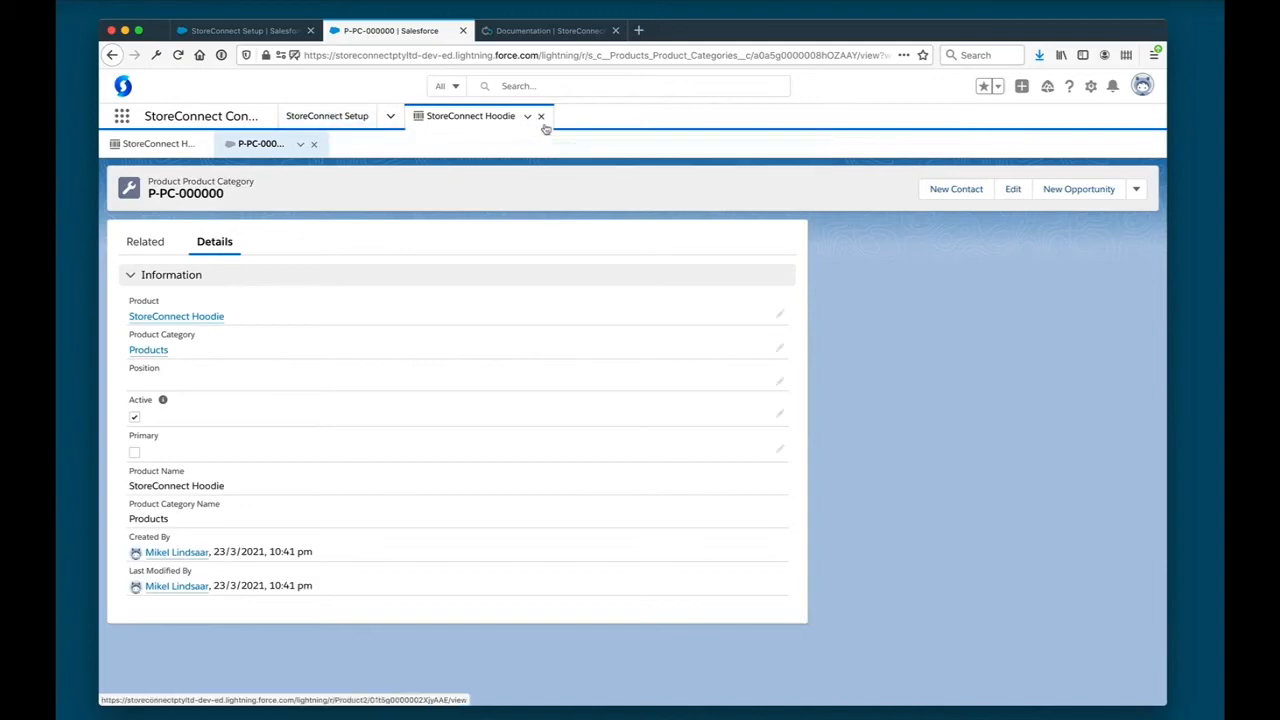
left_click(314, 144)
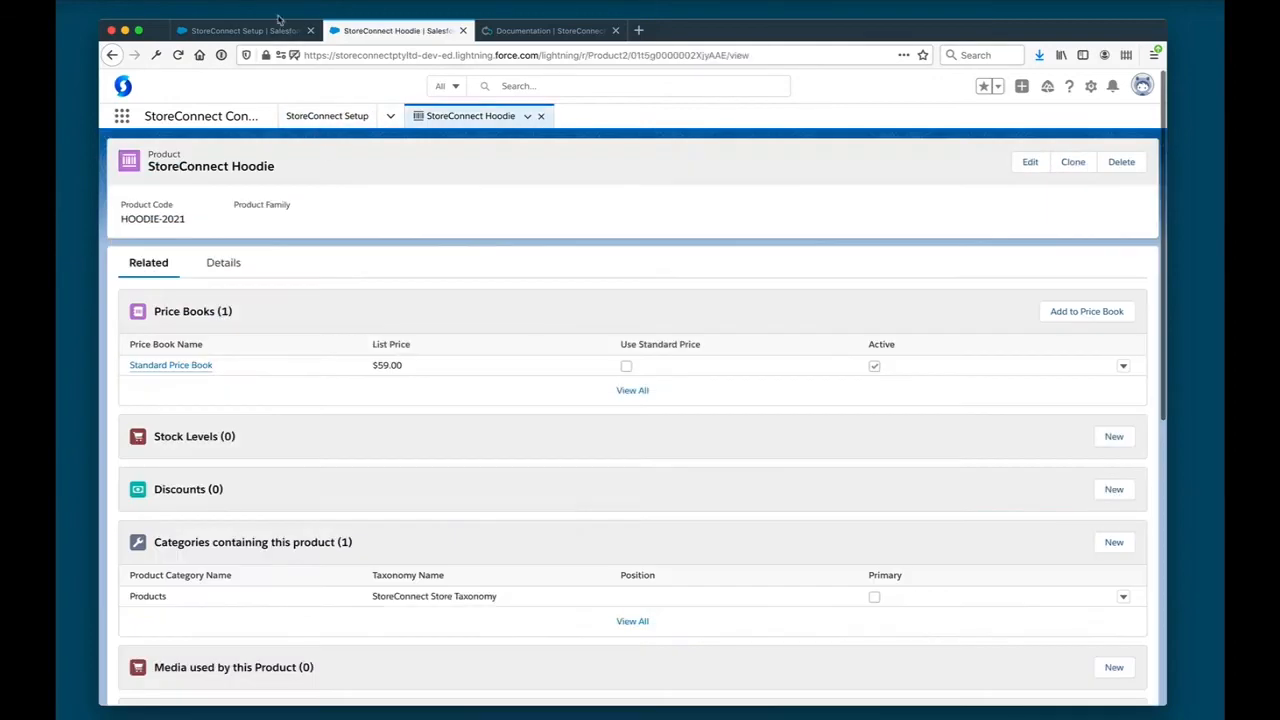
left_click(245, 30)
left_click(150, 606)
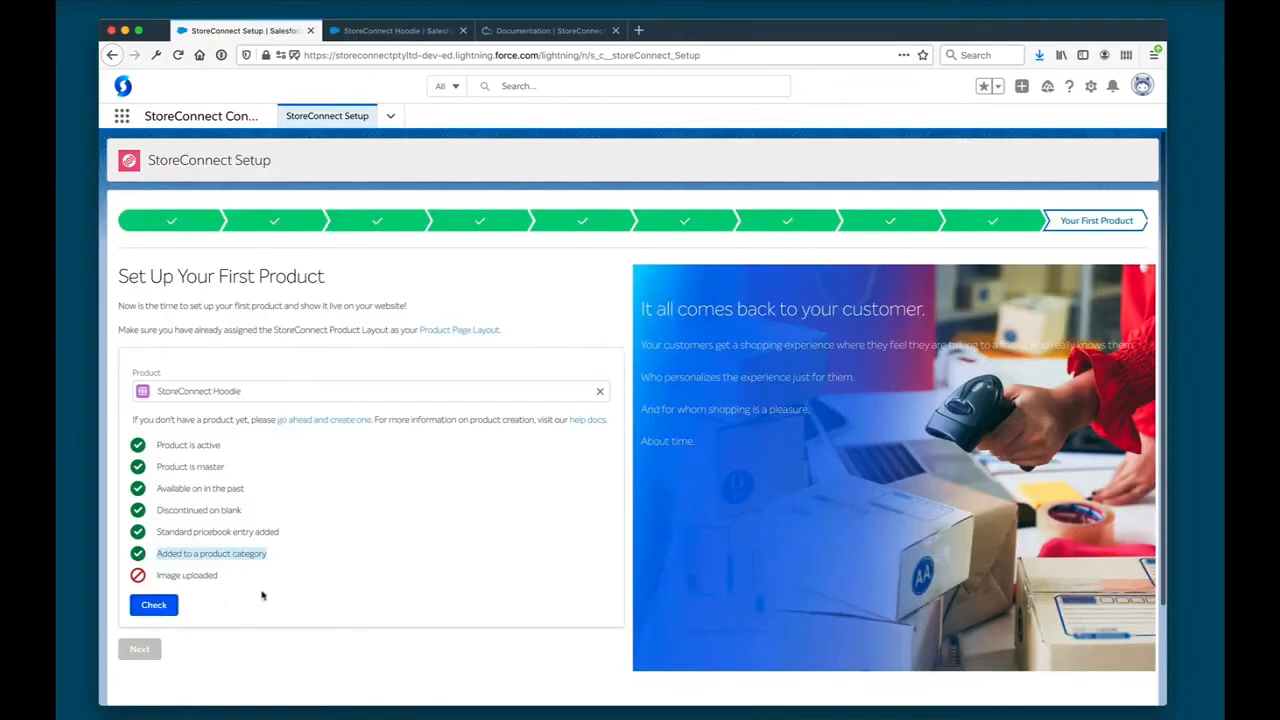
- Start a media upload from the hoodie's site information and attach the file StoreConnect-hoodie.png
left_click(397, 31)
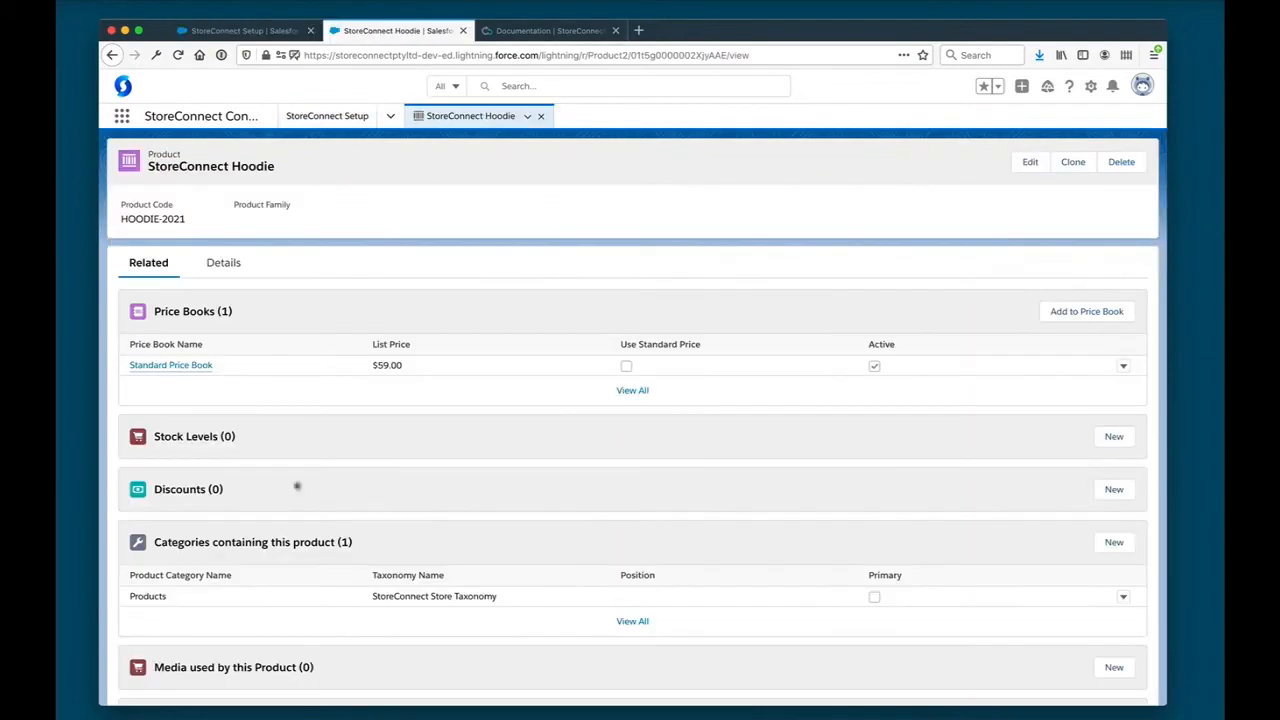
left_click(224, 263)
scroll(300, 460, "down", 10)
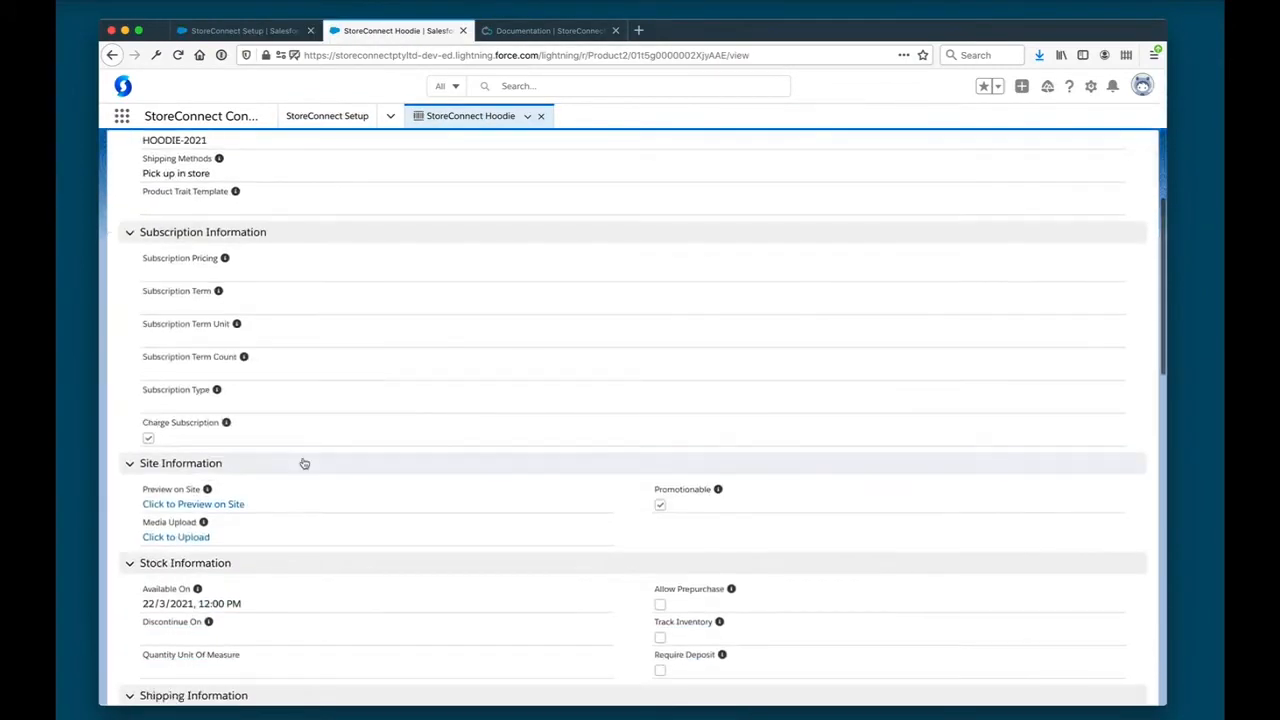
left_click(188, 440)
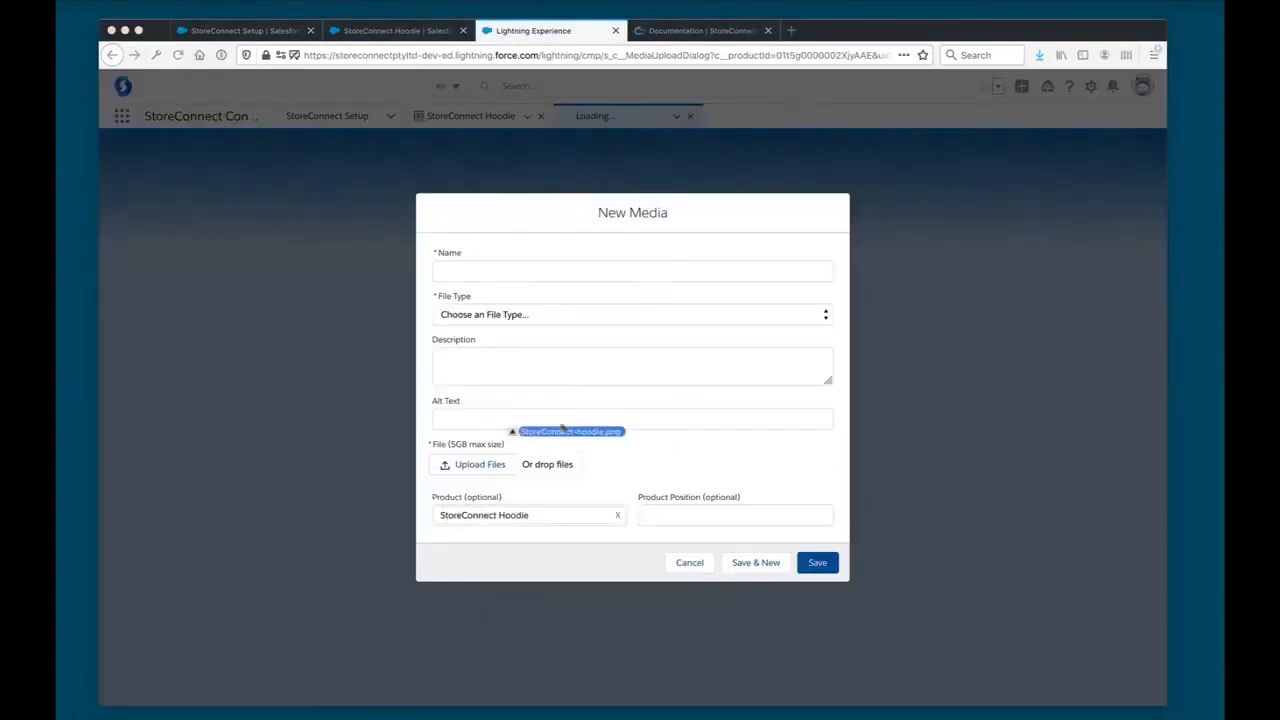
left_click_drag(509, 426, 480, 463)
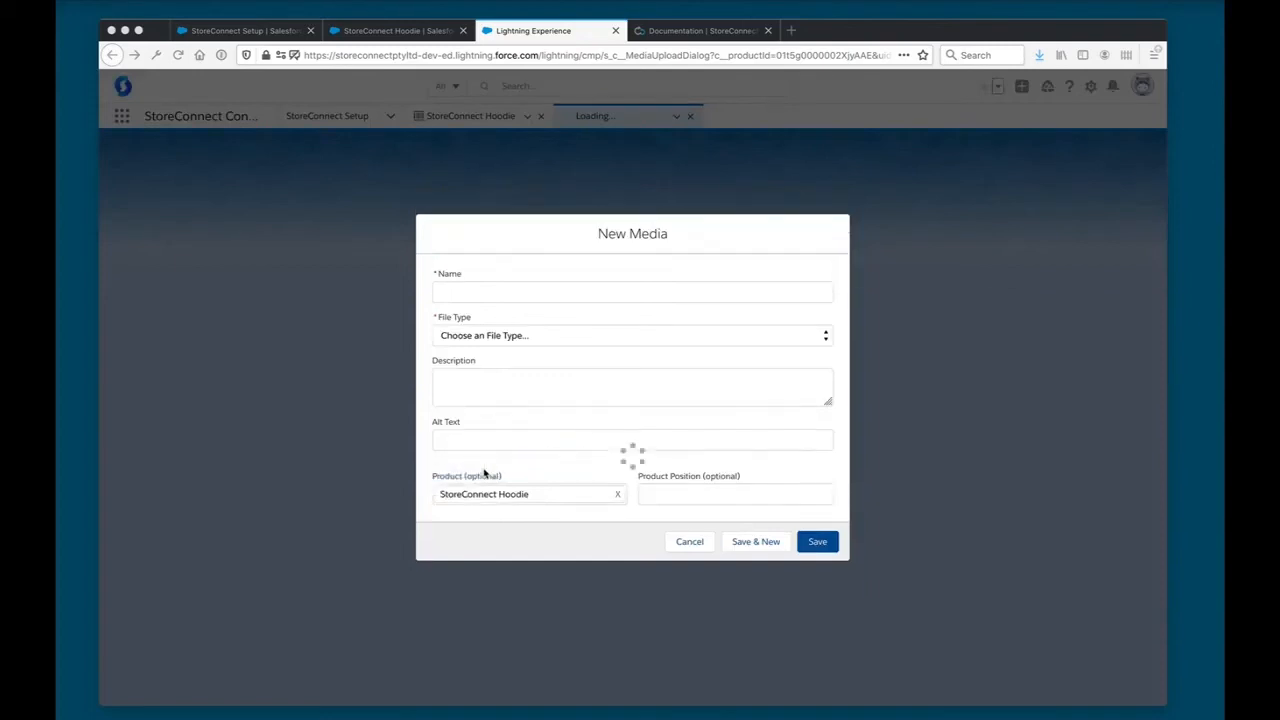
- Name the media "StoreConnect Hoodie", set its file type to Image and its alt text to "StoreConnect Hoodie", and save it
left_click(550, 292)
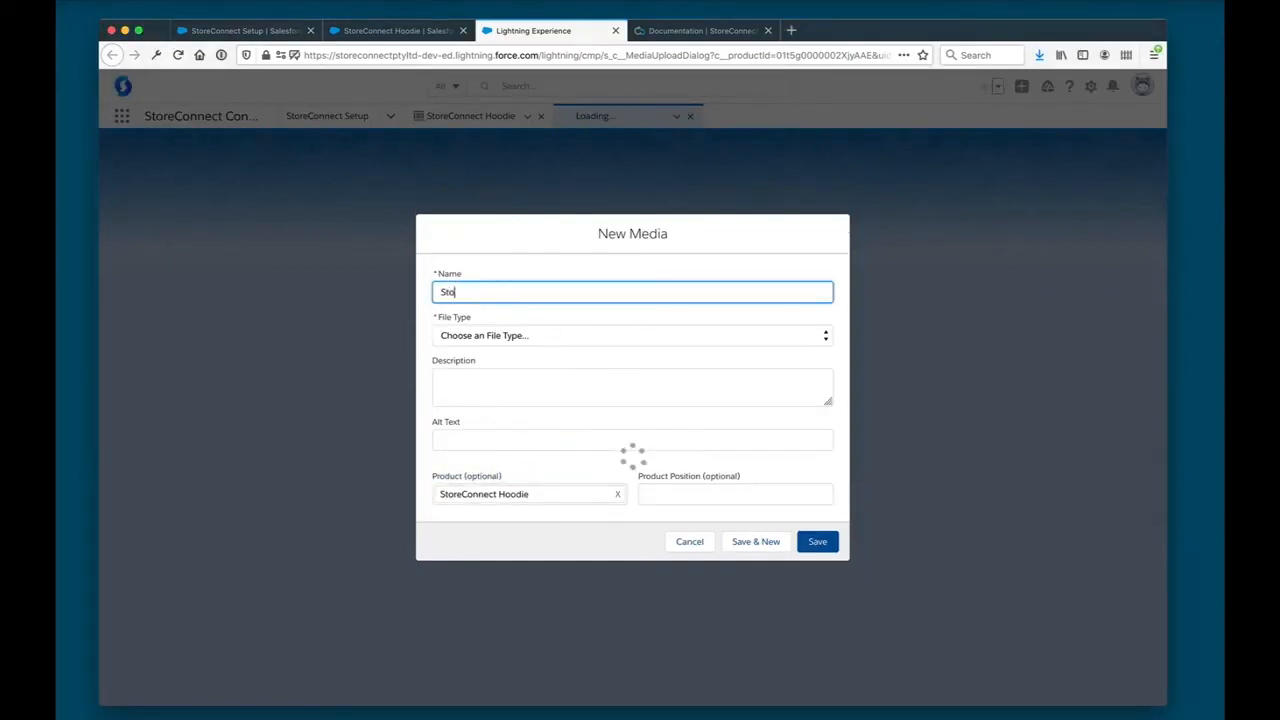
type("StoreCo")
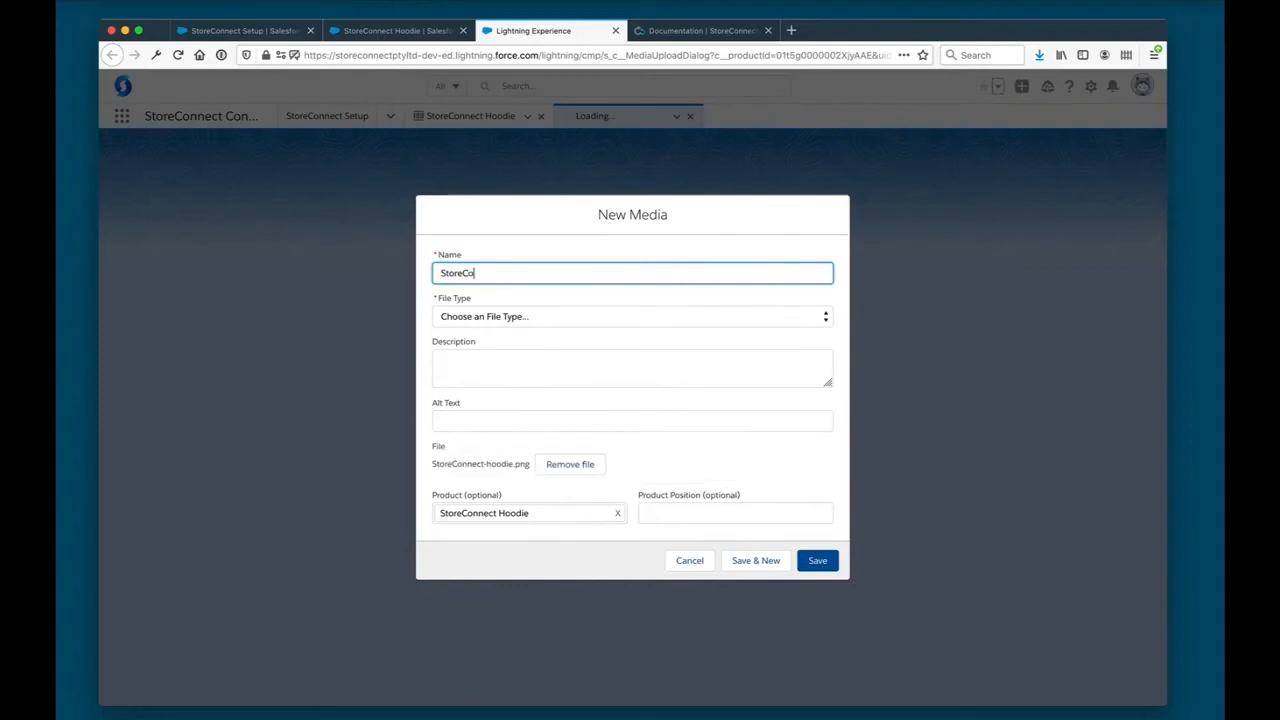
type("nnect Hoodie")
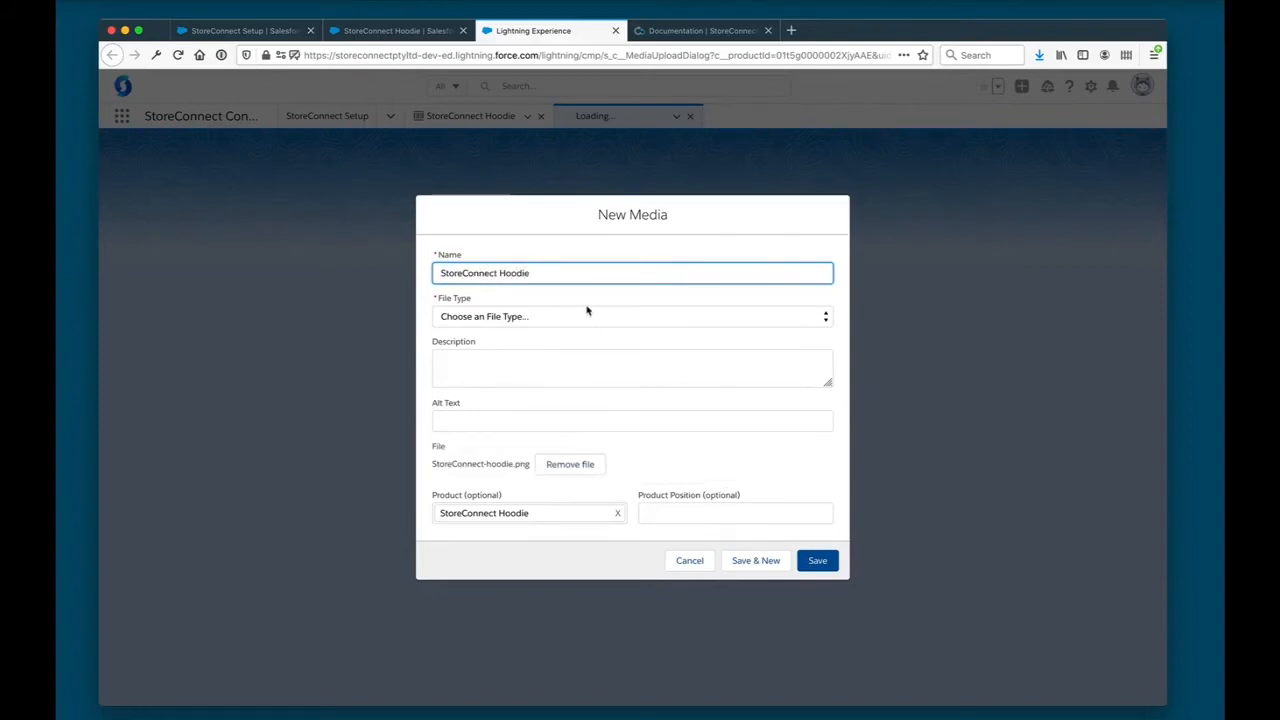
key("Tab")
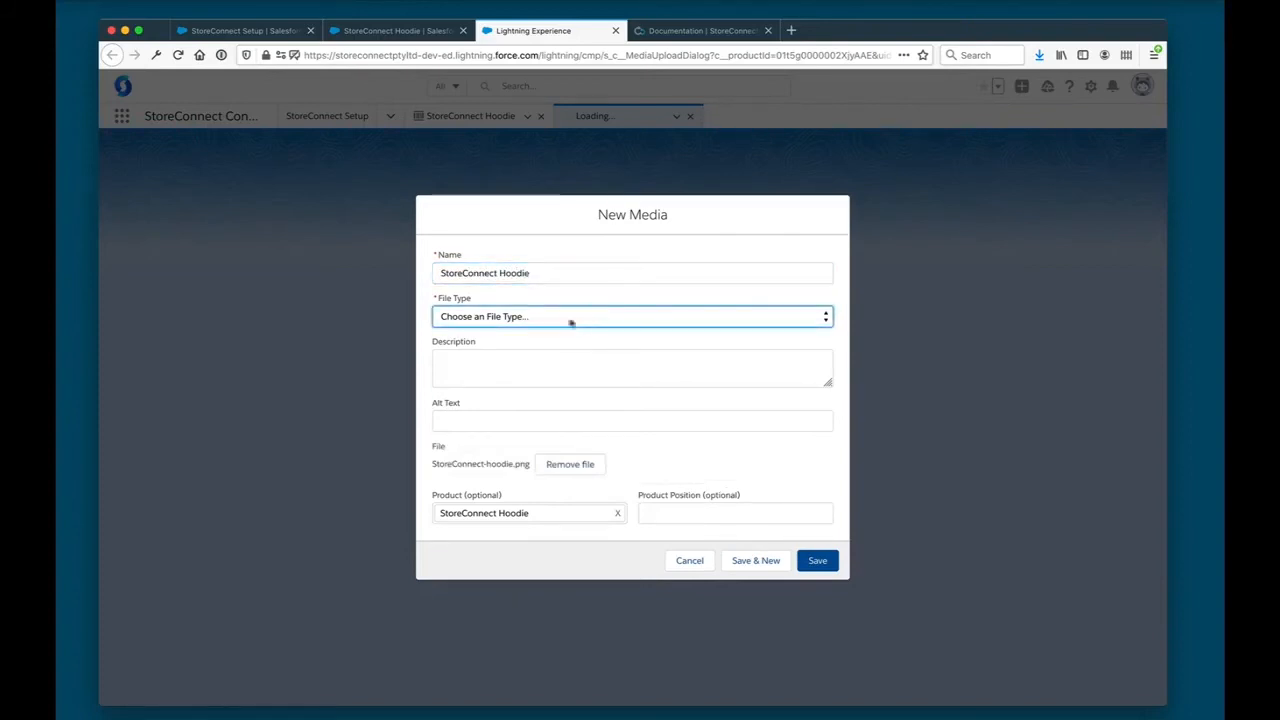
left_click(505, 351)
left_click(740, 465)
left_click(547, 360)
key("Tab")
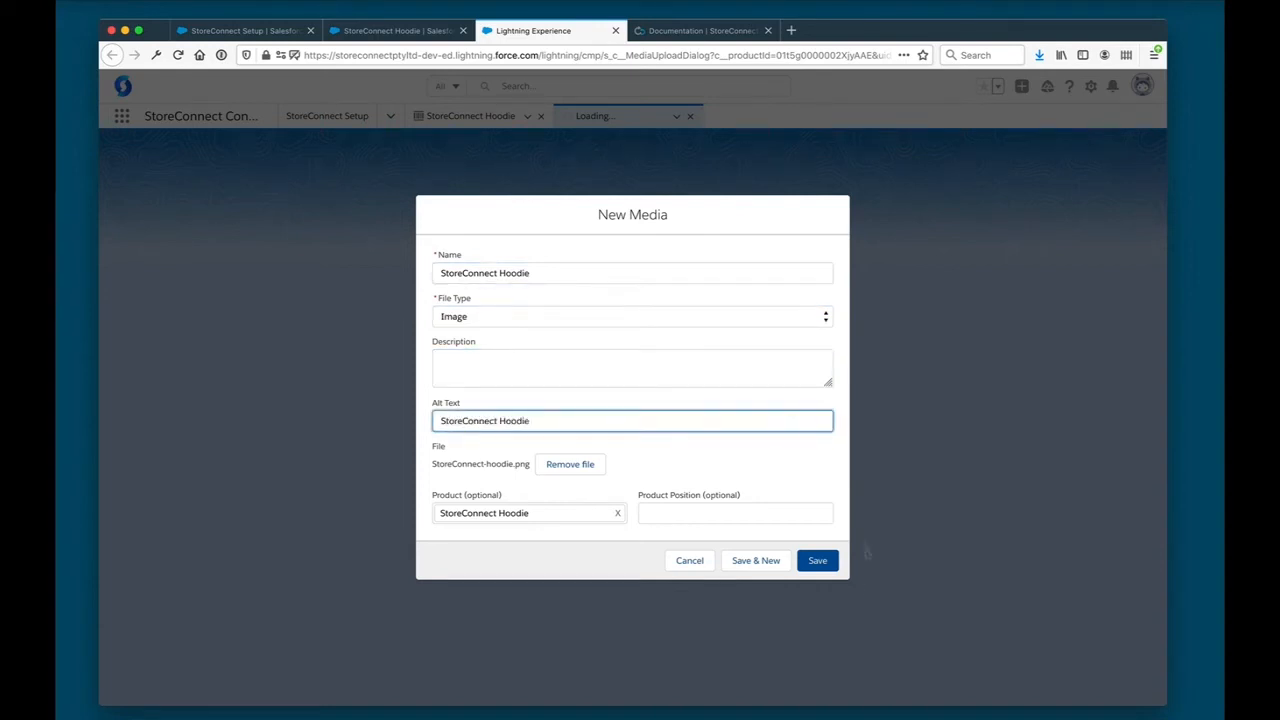
left_click(826, 563)
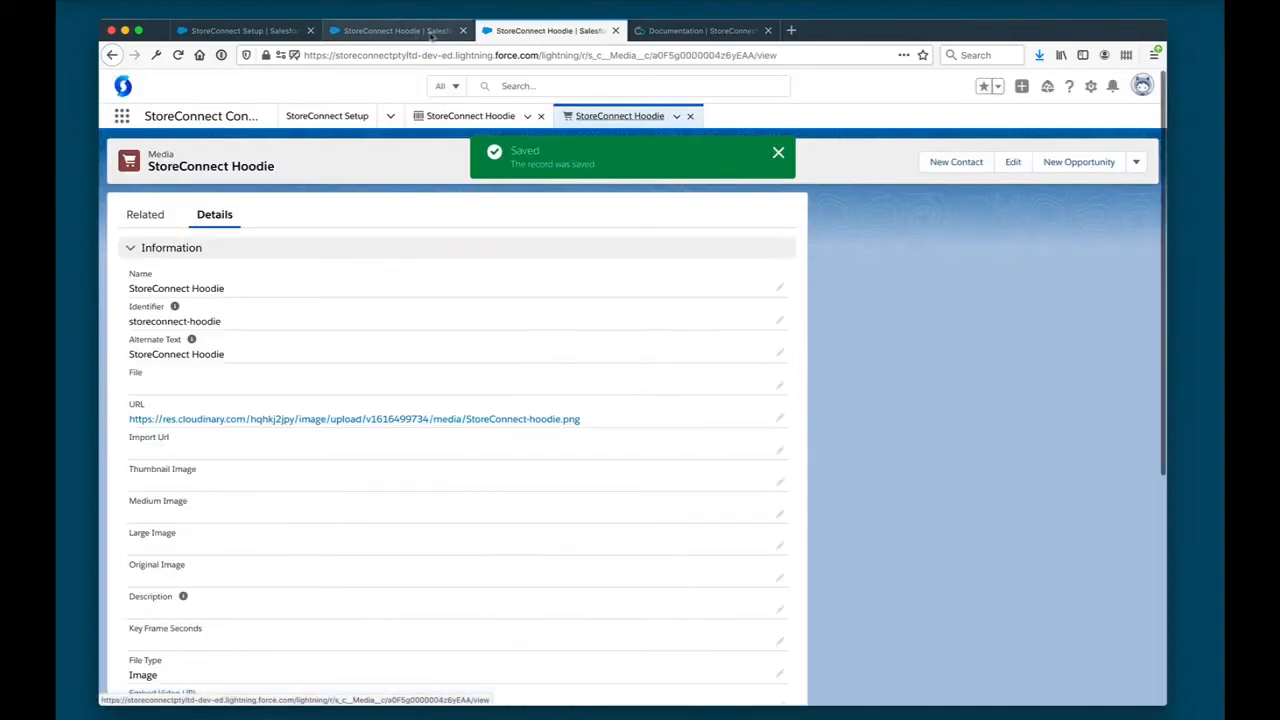
- Return to the setup wizard, recheck the hoodie's requirements and complete the first product stage
left_click(400, 31)
left_click(262, 31)
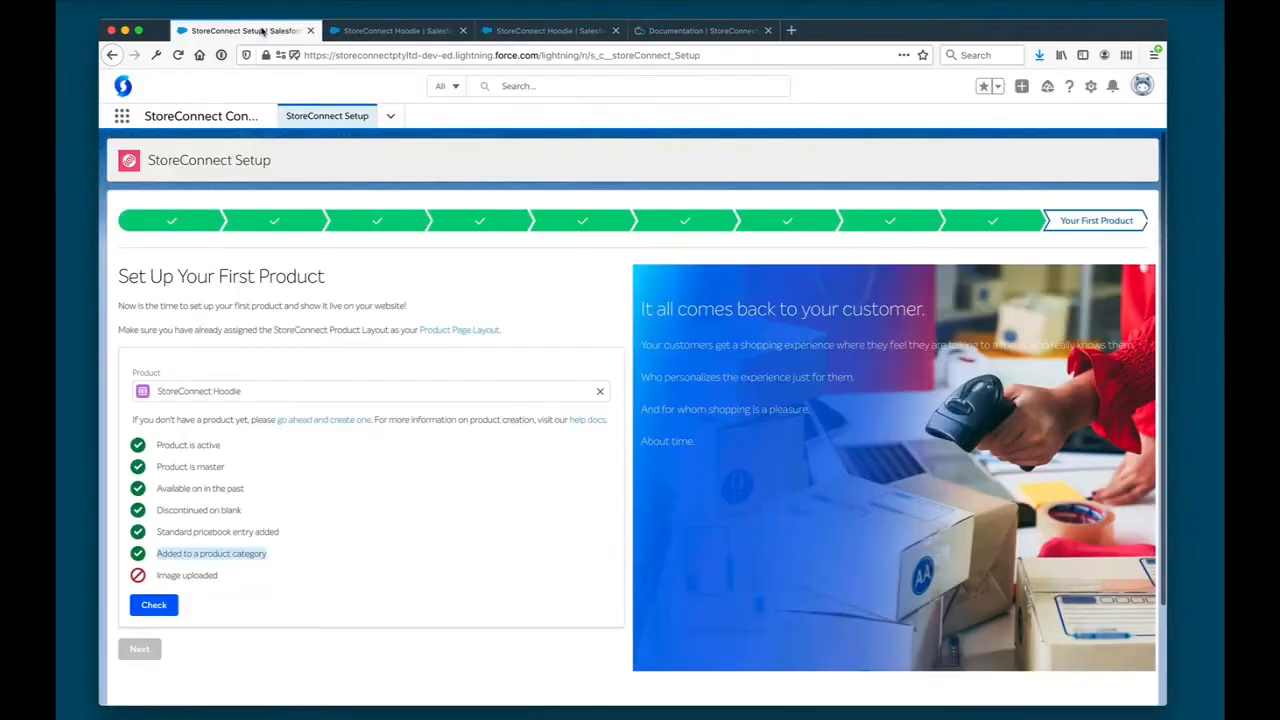
left_click(154, 604)
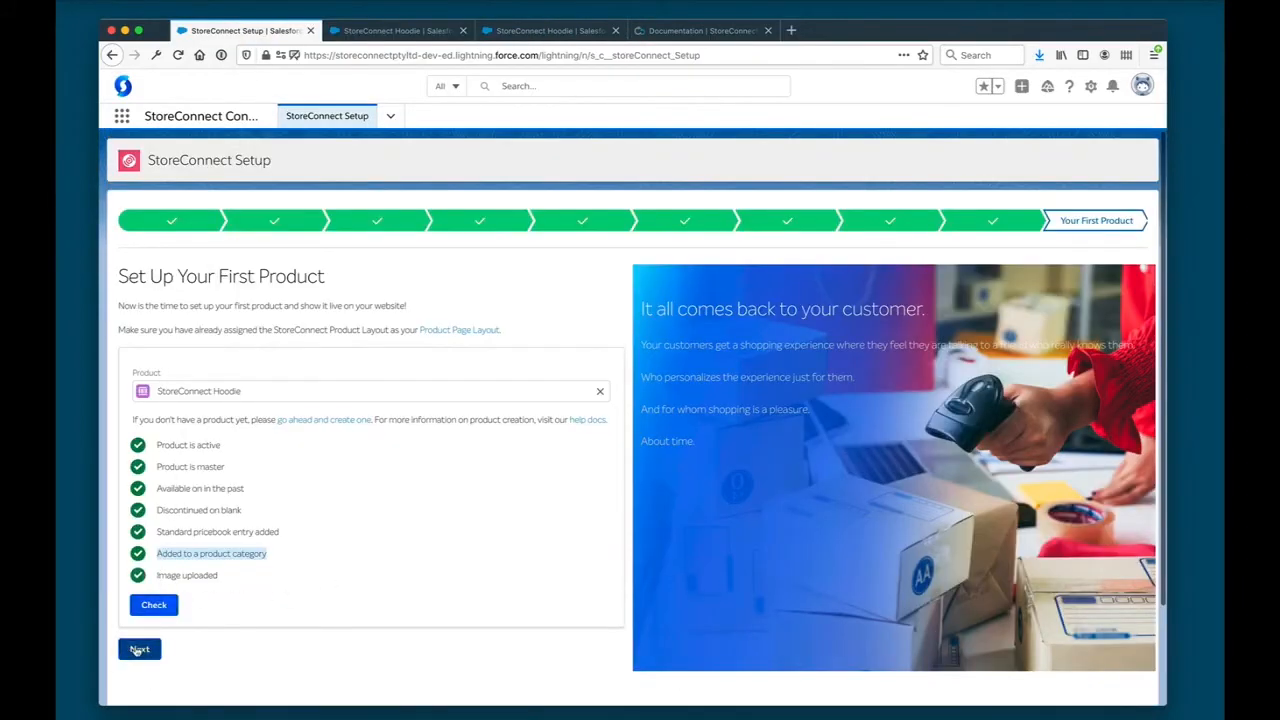
left_click(139, 650)
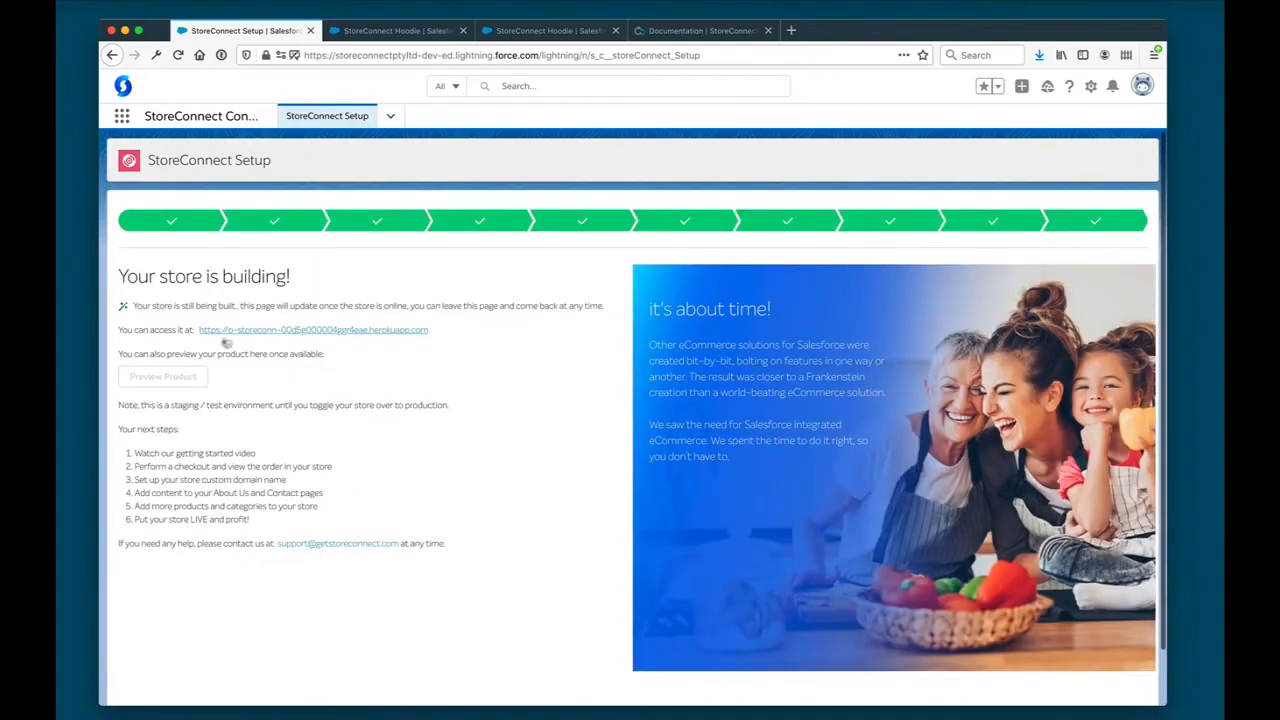
- Open the new store's website from the setup page and check it alongside the setup page's build status
left_click(268, 334)
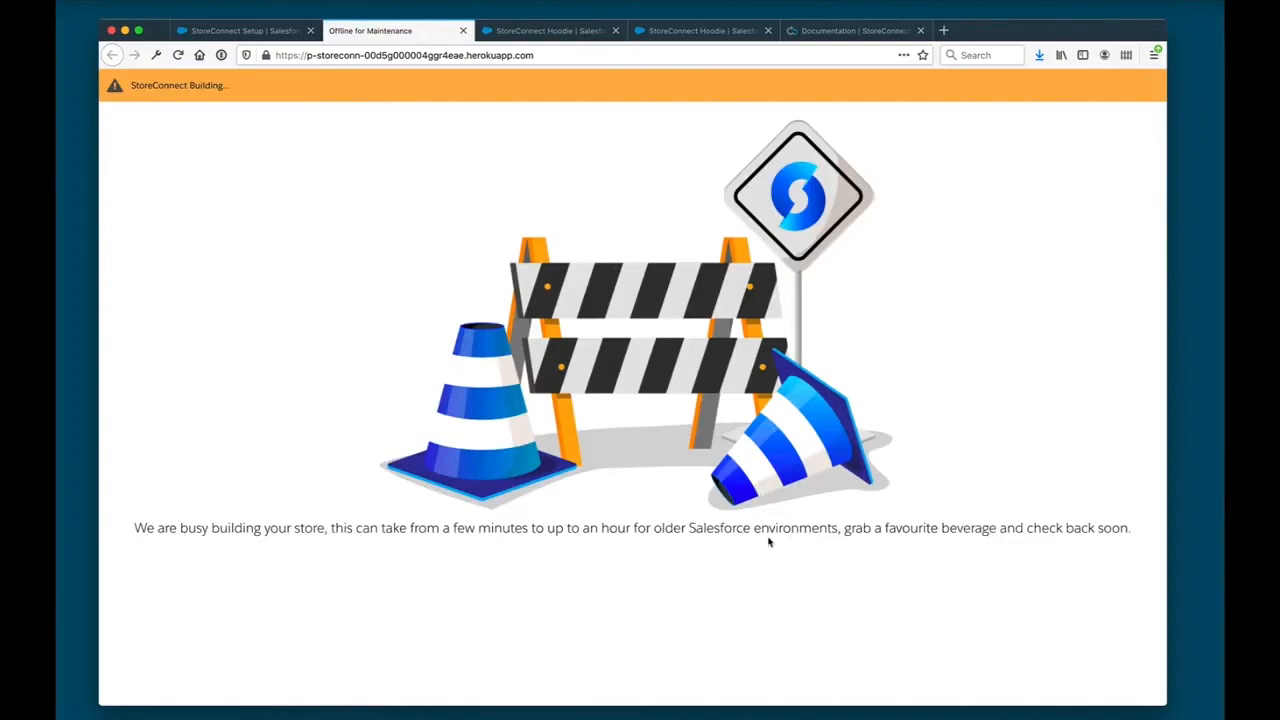
left_click(252, 32)
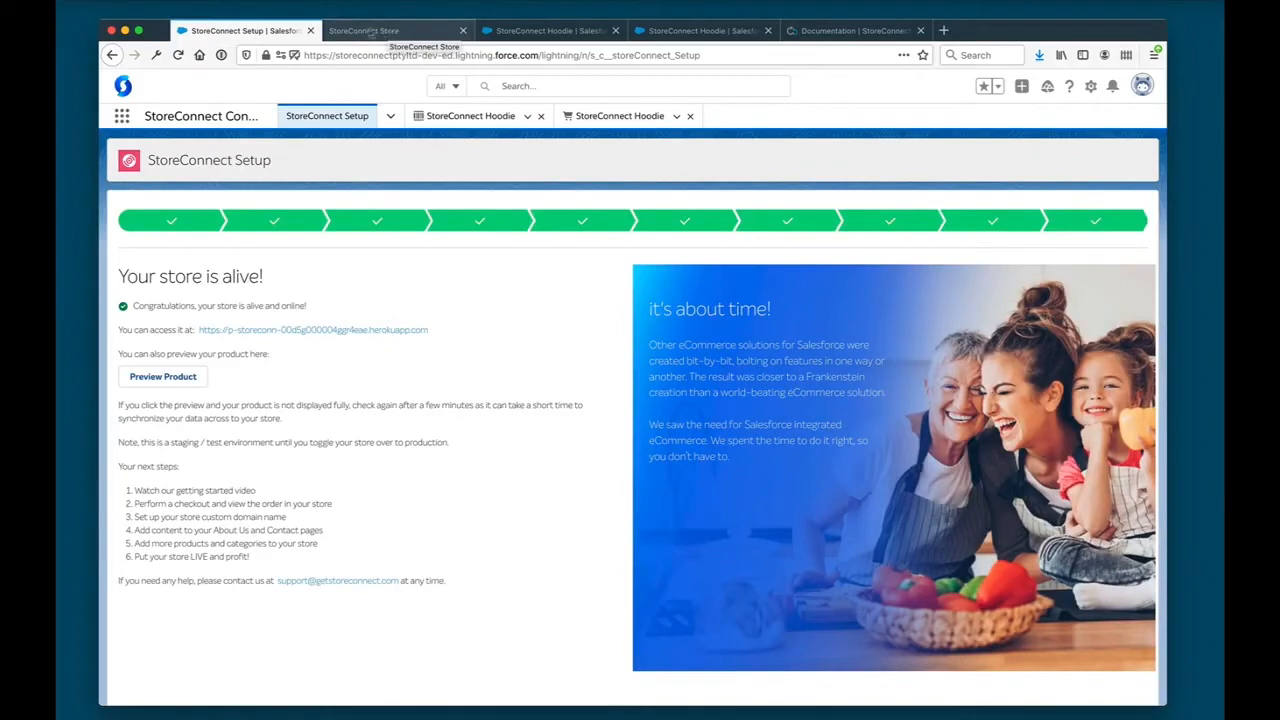
left_click(380, 31)
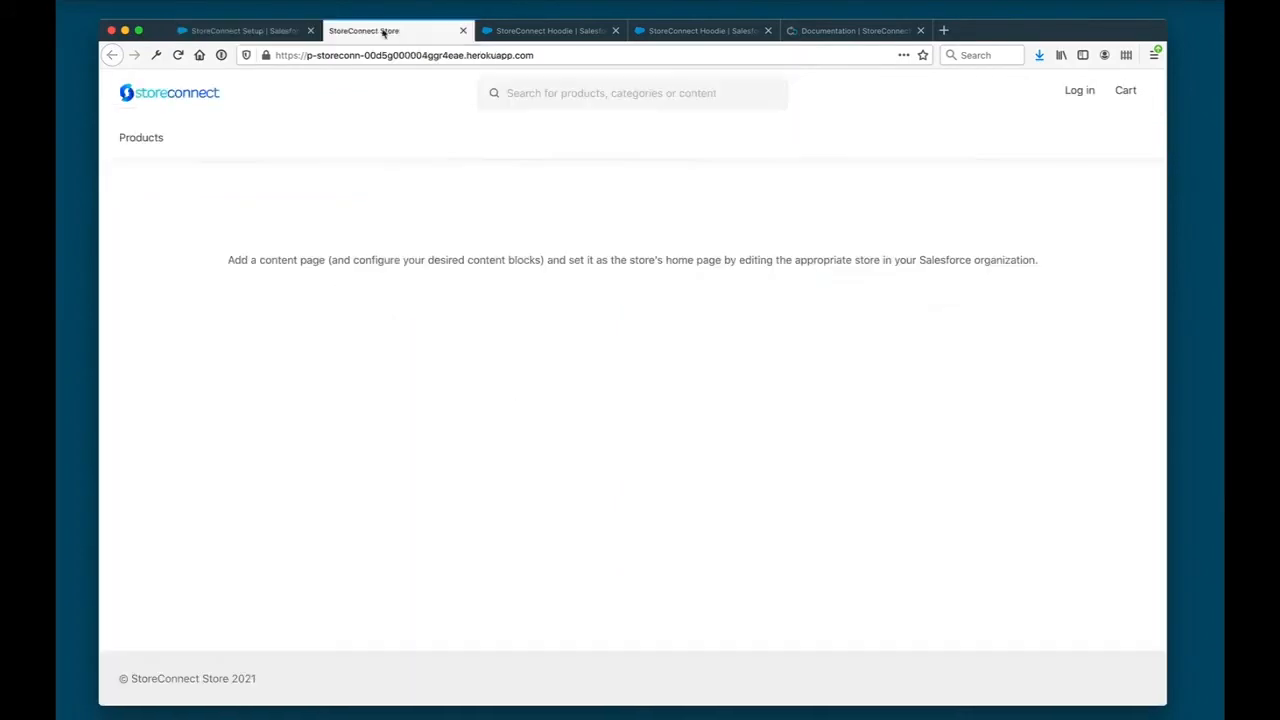
left_click(245, 32)
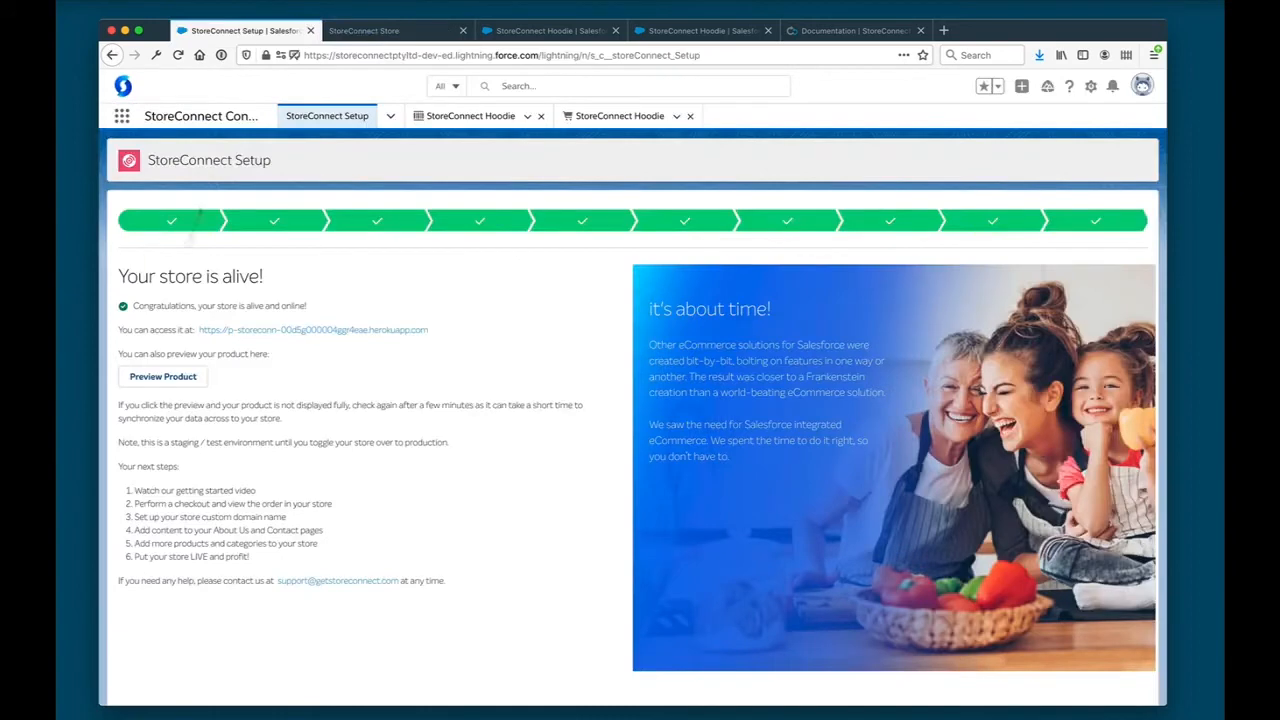
- Preview the StoreConnect Hoodie in the store, add one to the cart and proceed to checkout
left_click(163, 377)
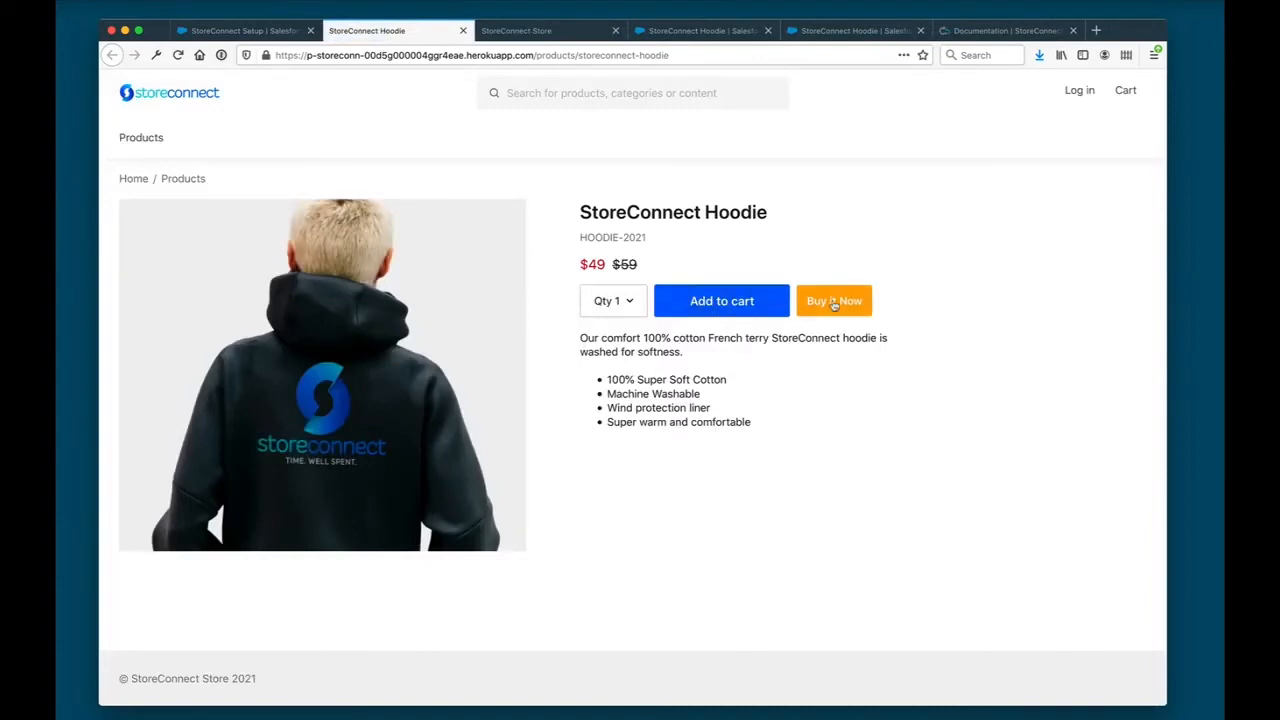
left_click(736, 307)
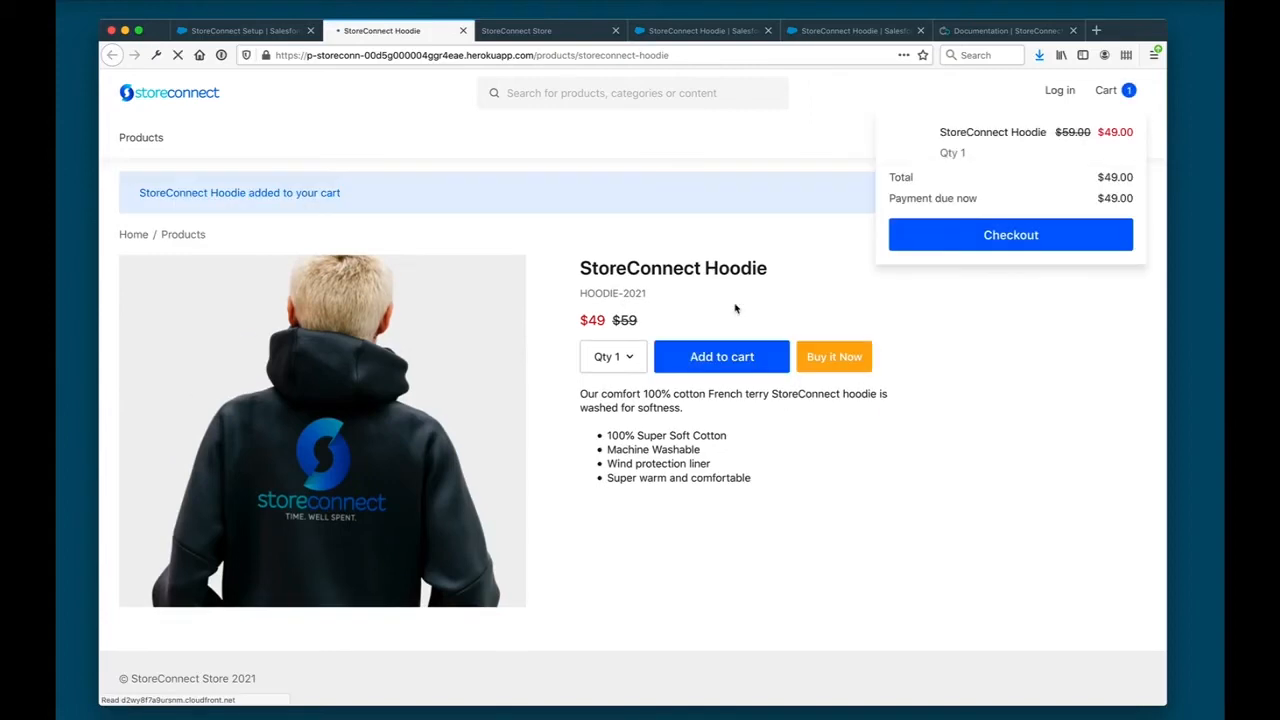
left_click(970, 234)
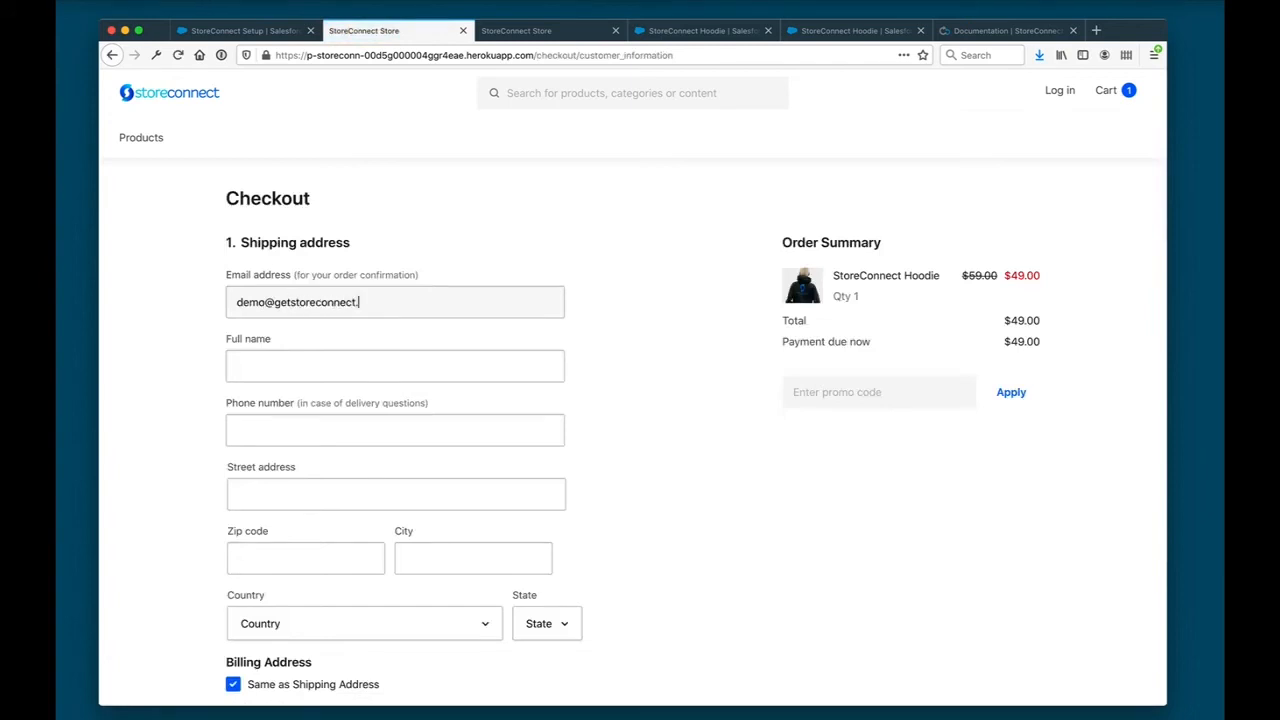
- Fill in the customer's email address, full name and phone number for the order
type("com")
key("Tab")
key("Tab")
key("Tab")
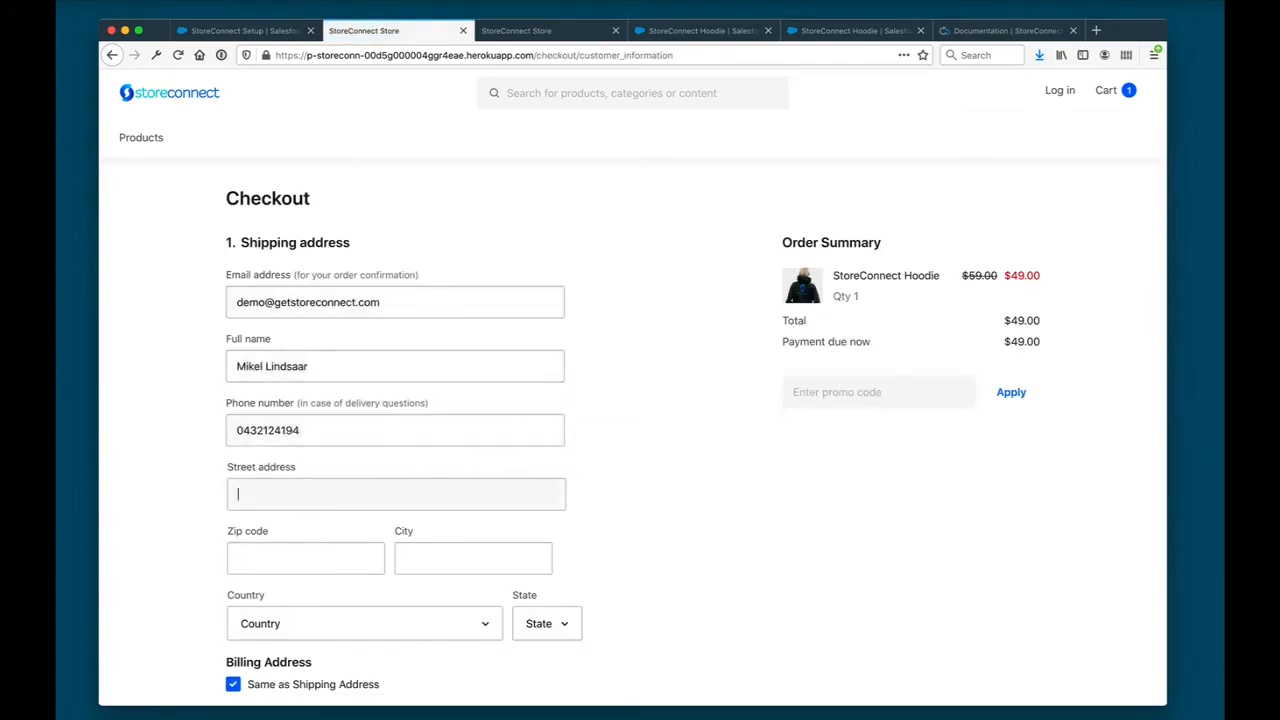
- Enter the customer's full shipping address, keep the billing address the same and continue to the payment stage
key("Tab")
key("Tab")
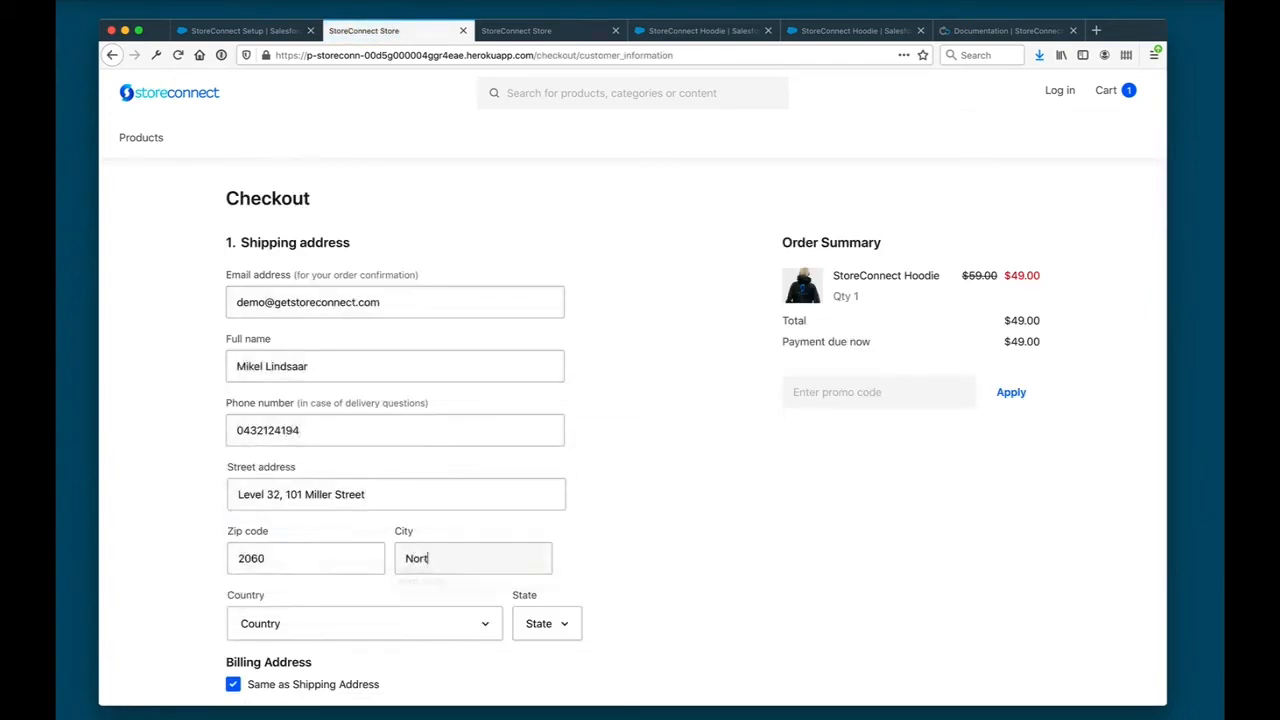
key("Tab")
key("Tab")
scroll(620, 394, "down", 3)
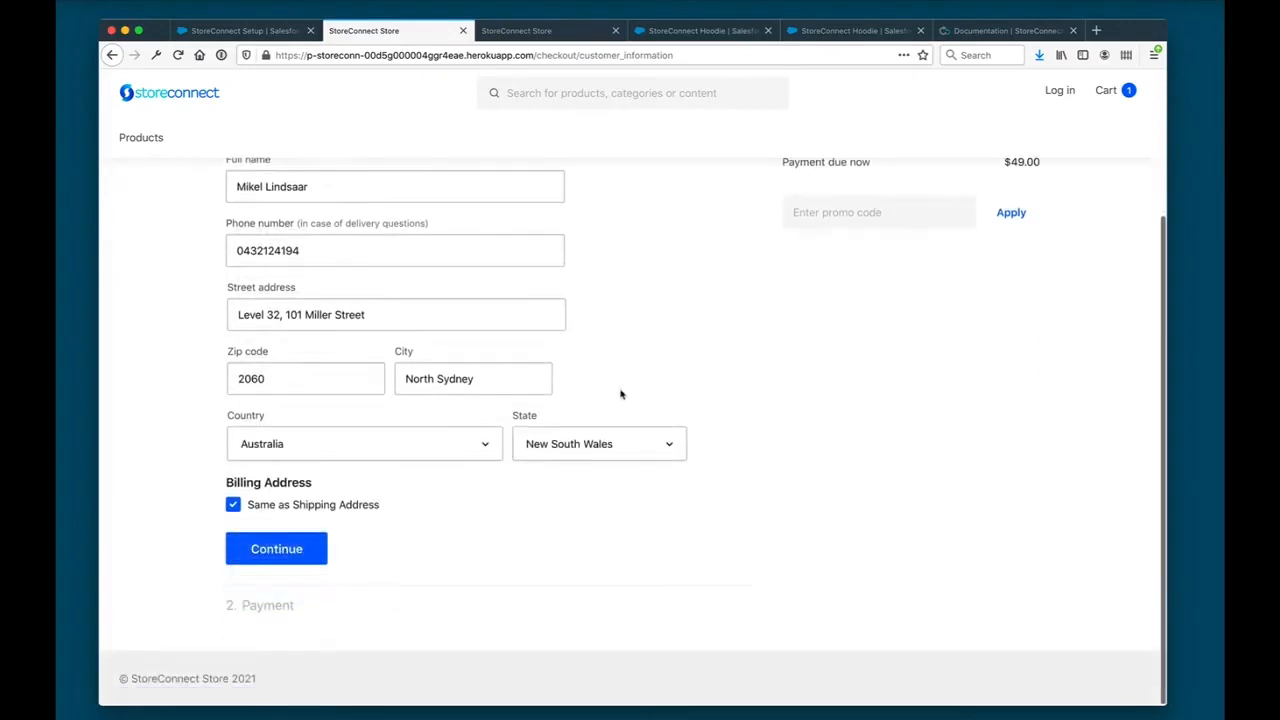
left_click(300, 548)
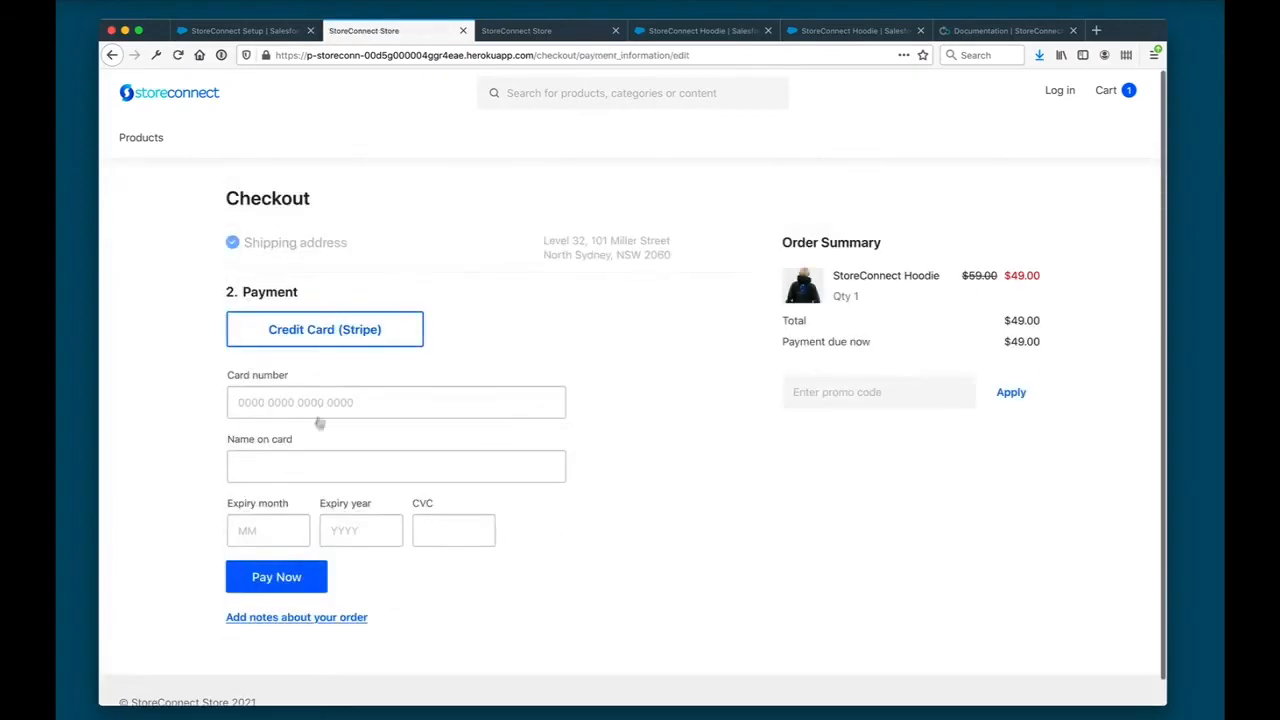
- Enter the credit card number, cardholder name, expiry date and CVC for Stripe and pay for the order
type("4242")
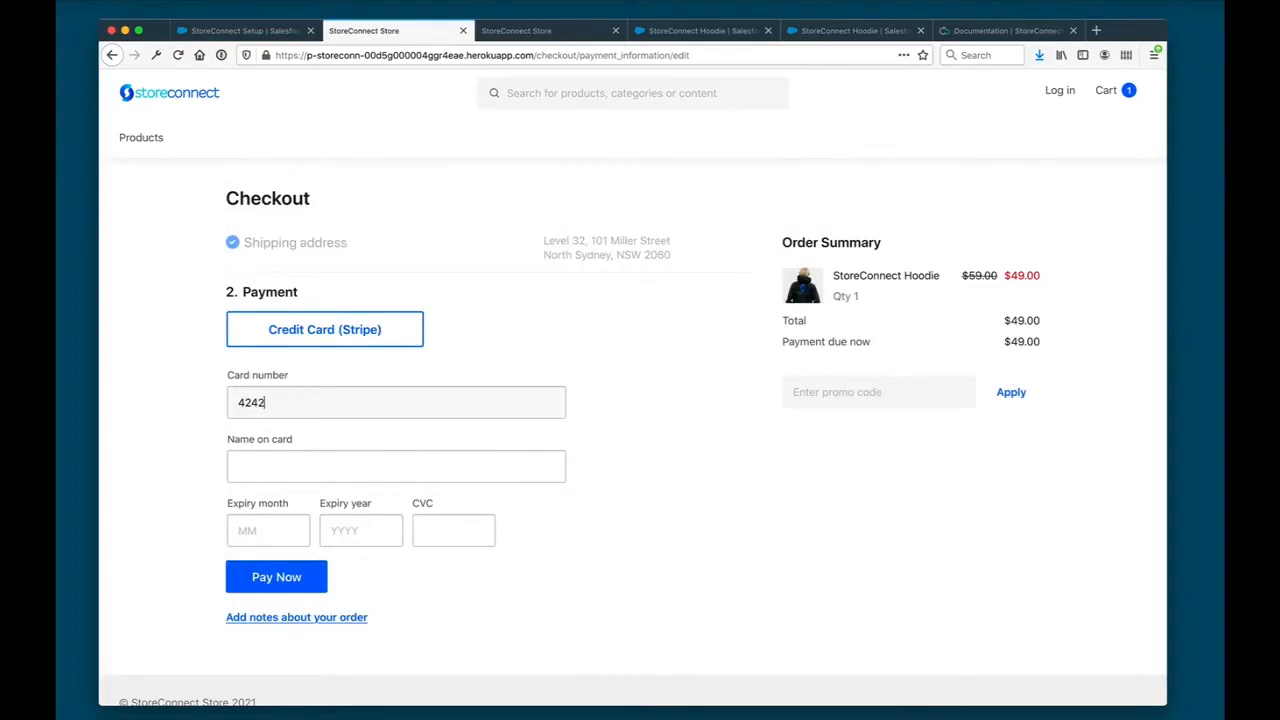
type("424242424242")
key("Tab")
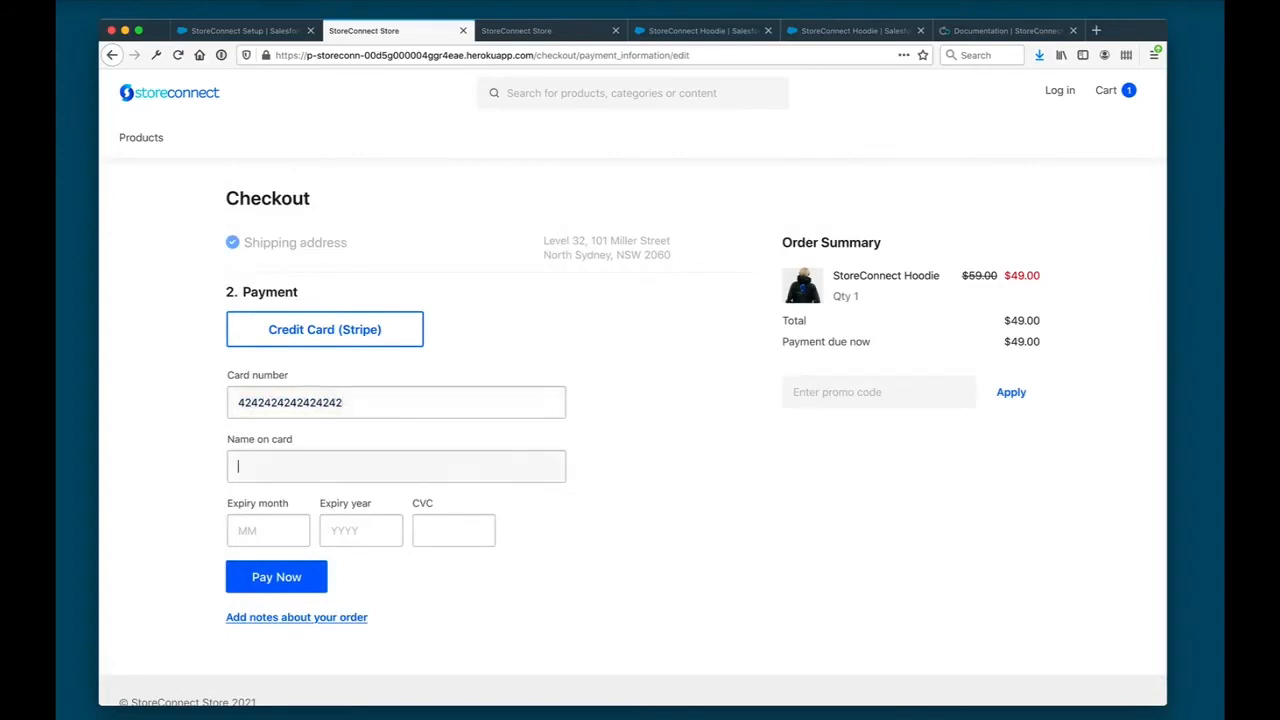
key("Tab")
type("12")
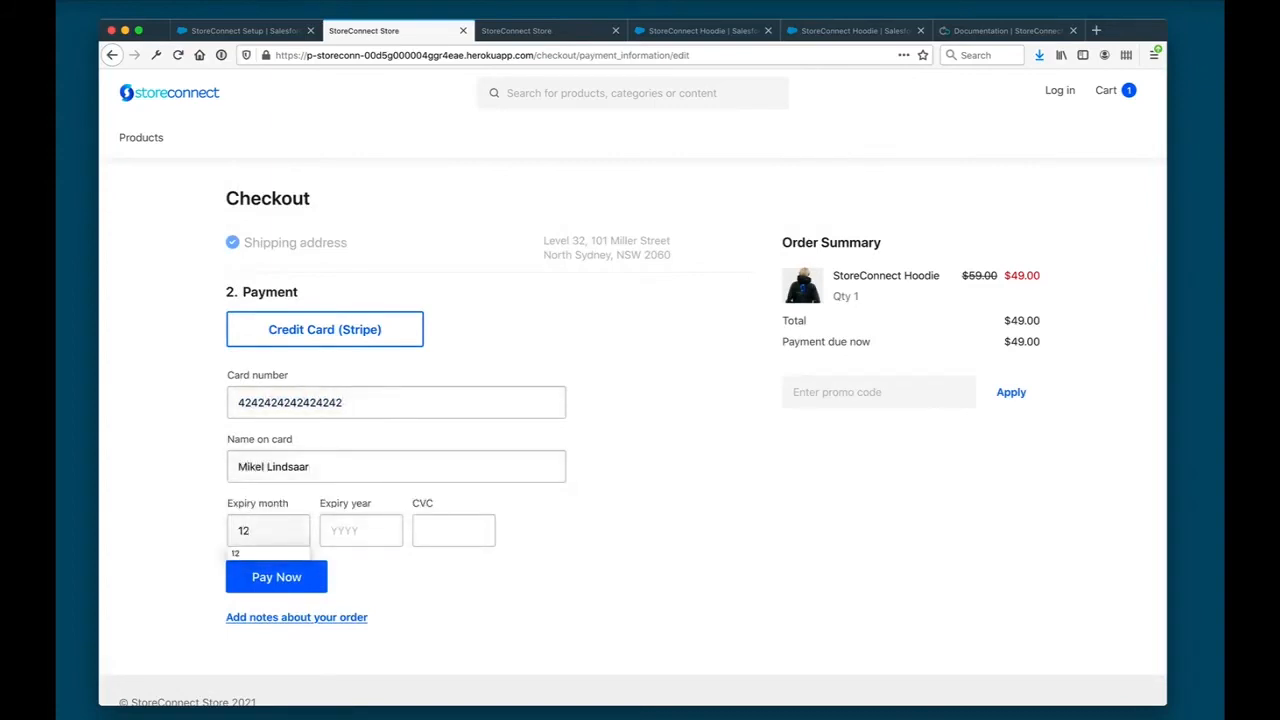
key("Tab")
type("2022")
key("Tab")
type("1")
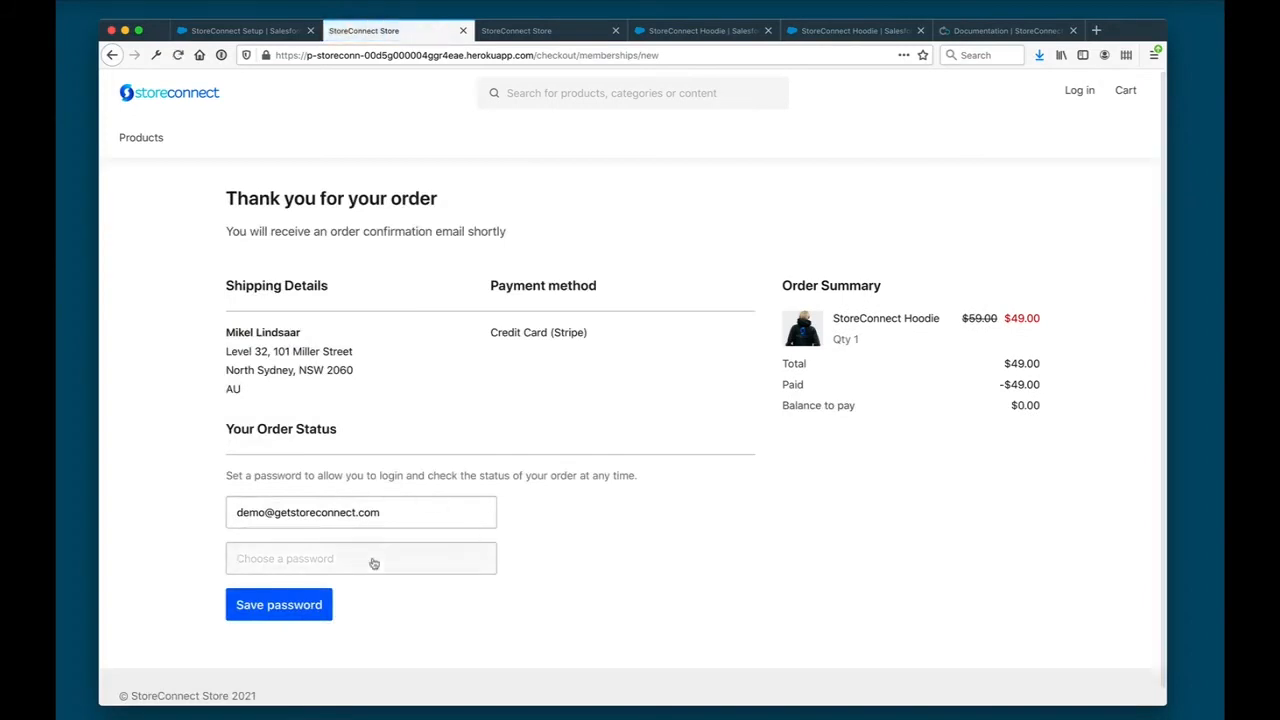
- Choose an account password for checking the order status and save it
type("dem")
left_click(310, 614)
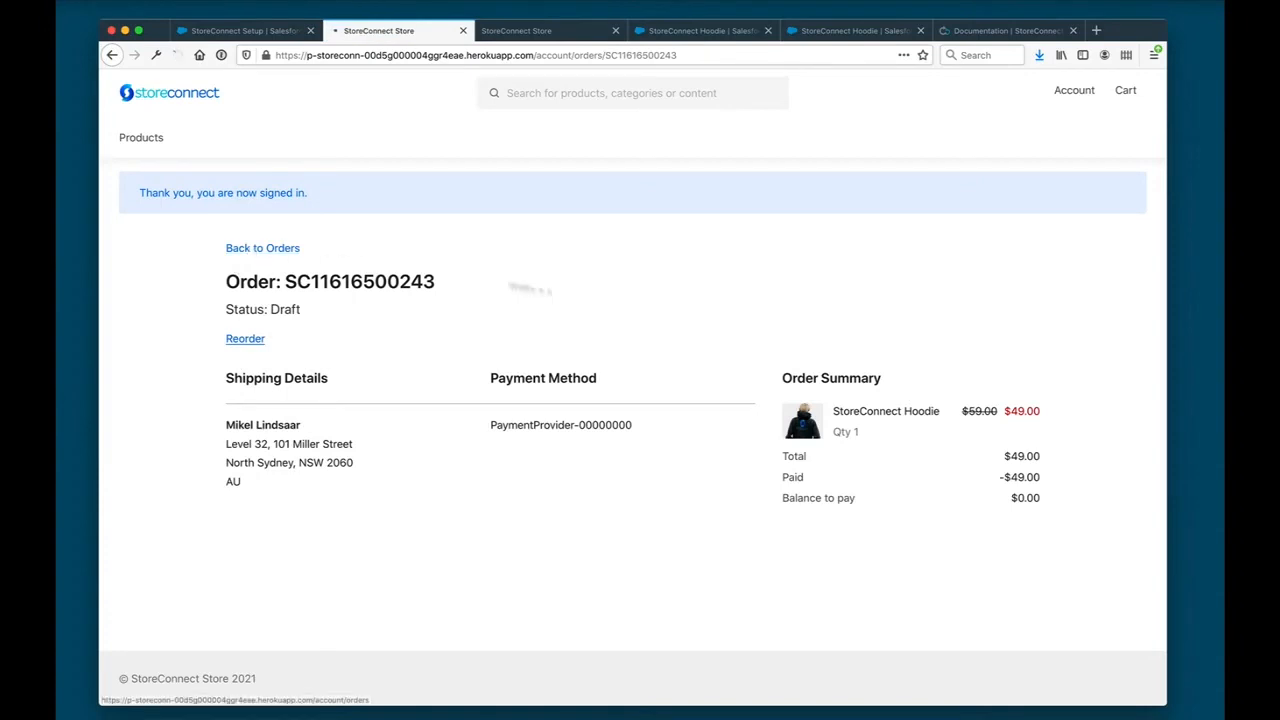
- Look through the customer account's orders, account info and shipping info, and reopen the hoodie order's details
left_click(262, 249)
left_click(258, 232)
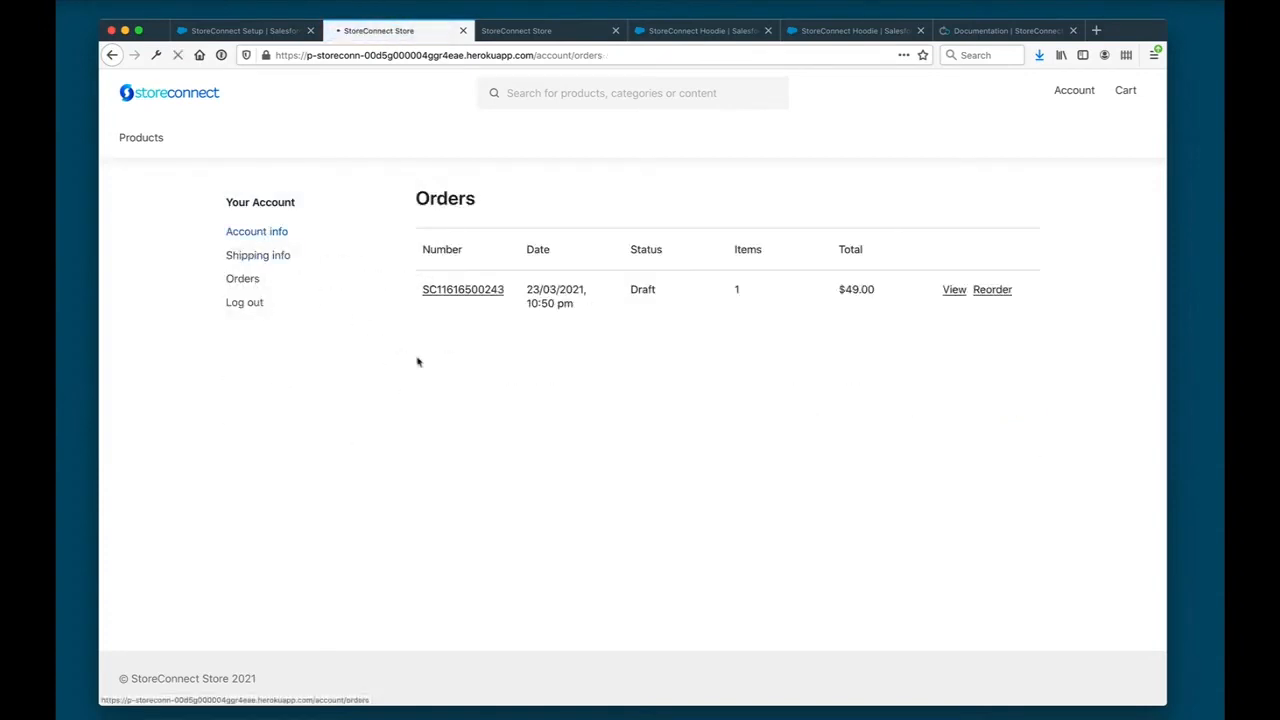
left_click(272, 259)
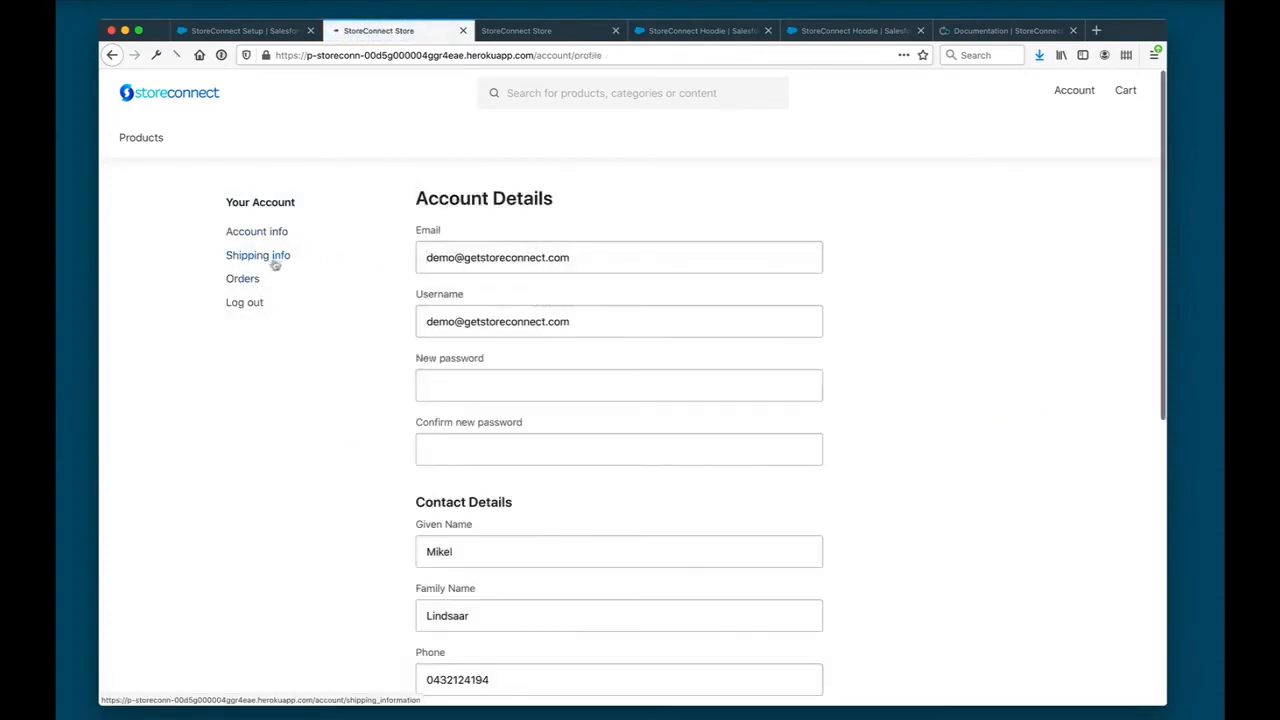
left_click(241, 279)
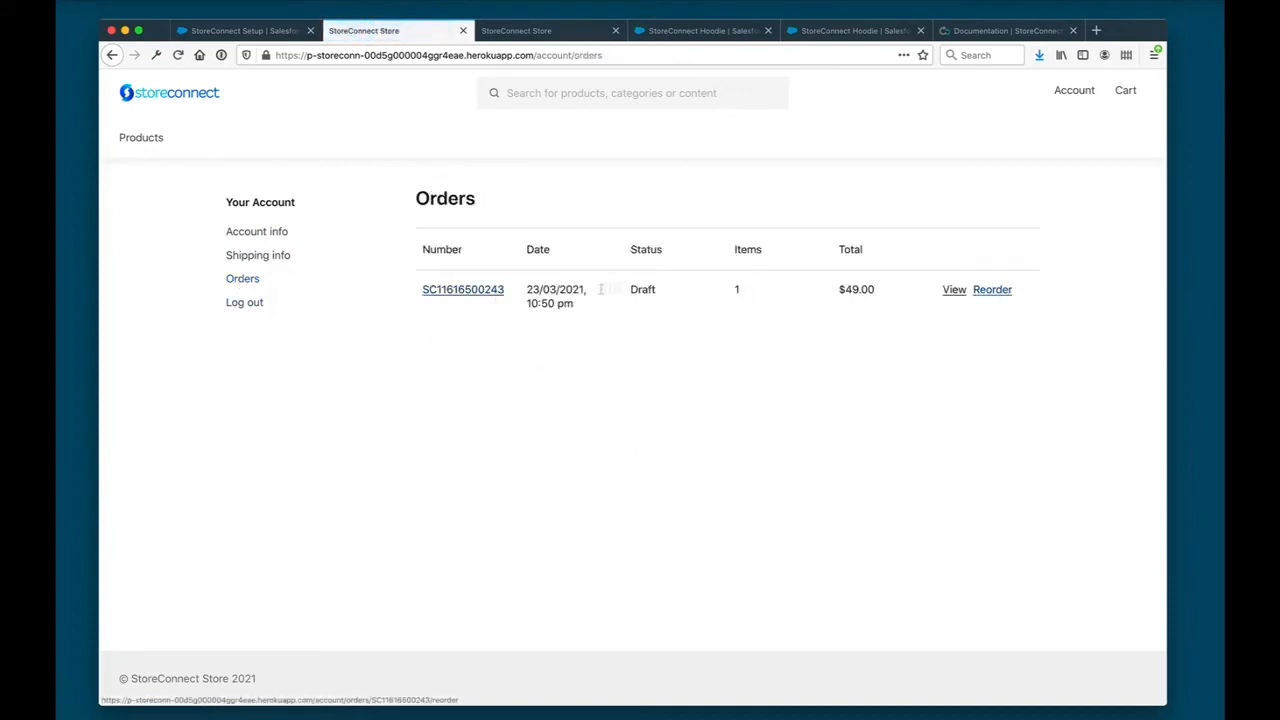
left_click(466, 290)
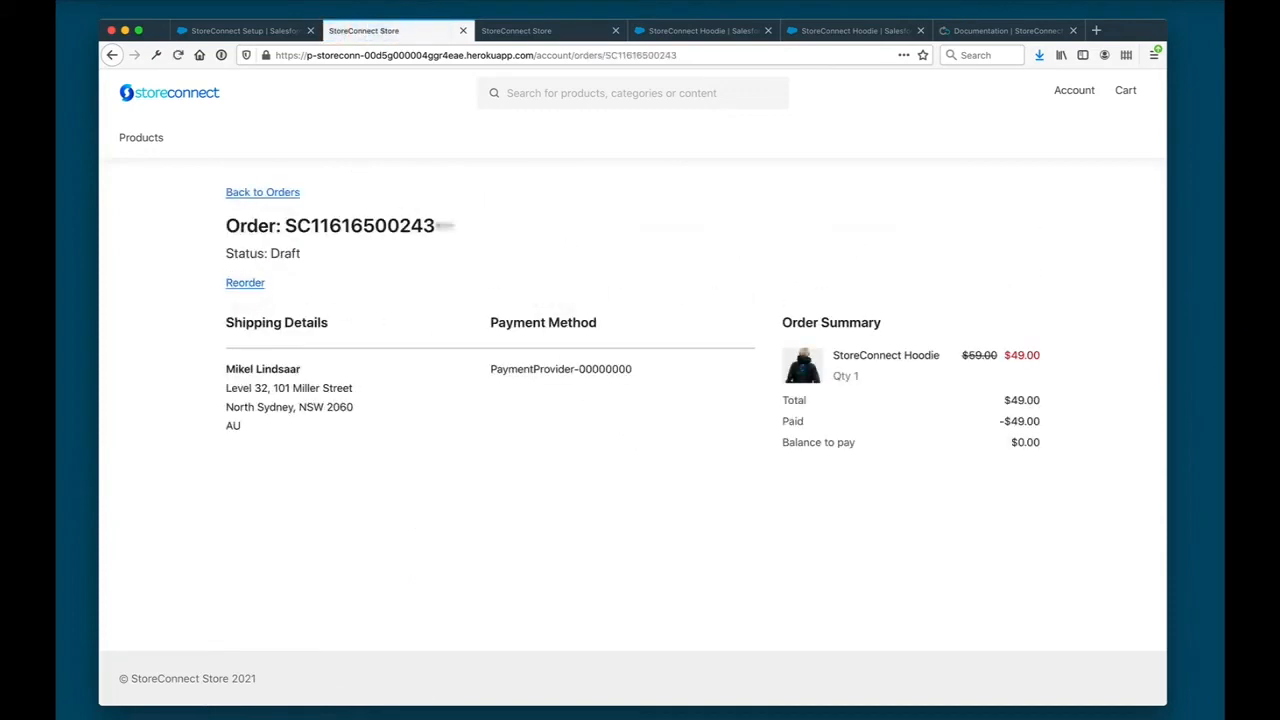
double_click(398, 224)
left_click(466, 193)
- Return to the Salesforce setup page, search the available apps for "storeconn" and open the StoreConnect app
left_click(238, 30)
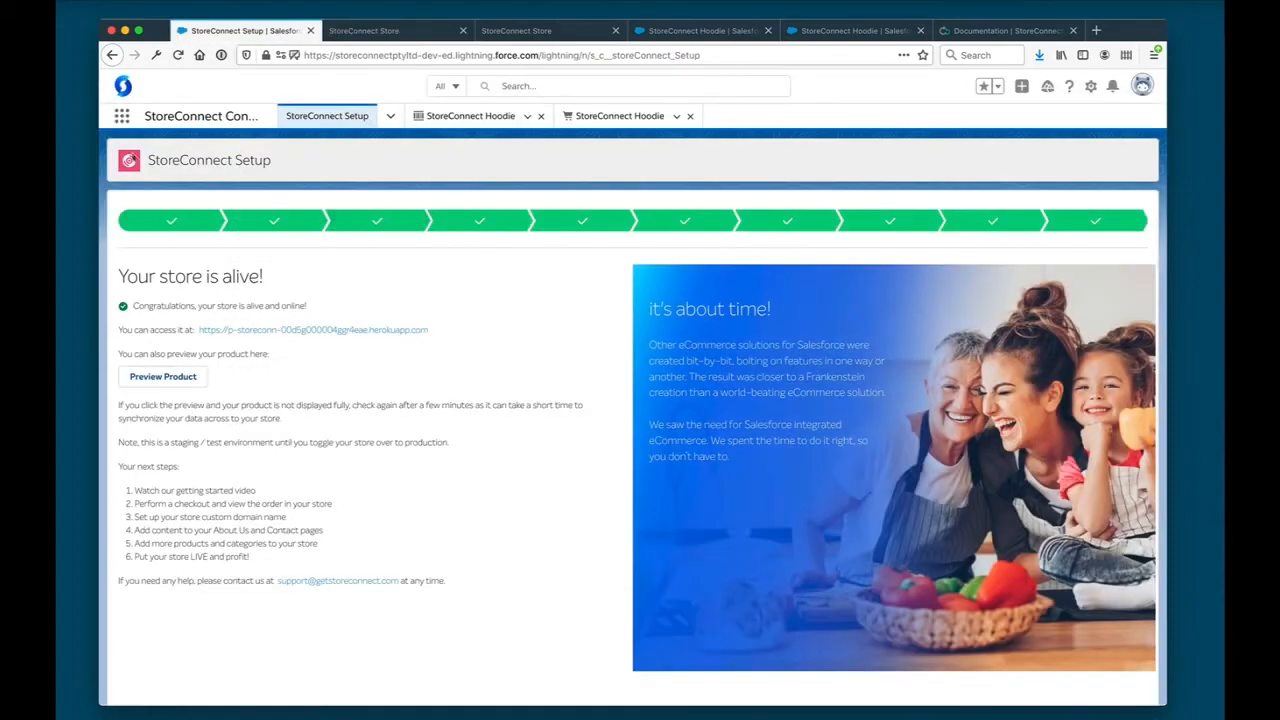
left_click(121, 116)
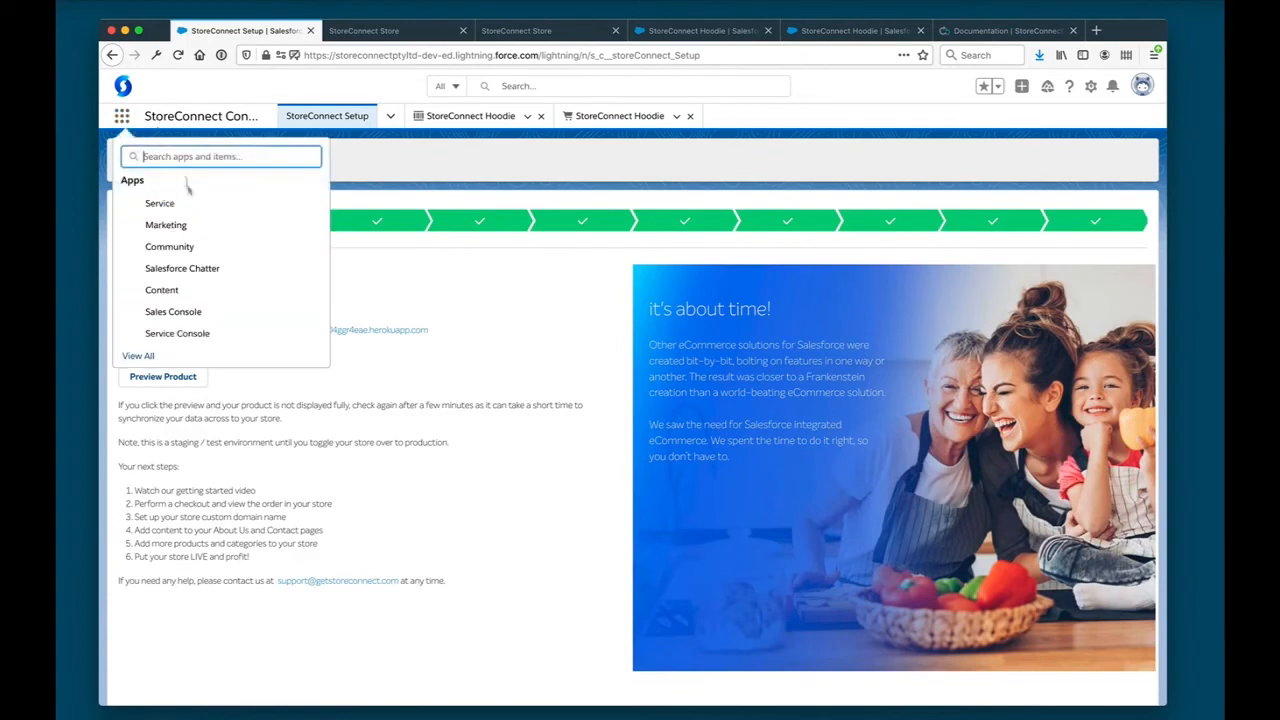
type("storeconn")
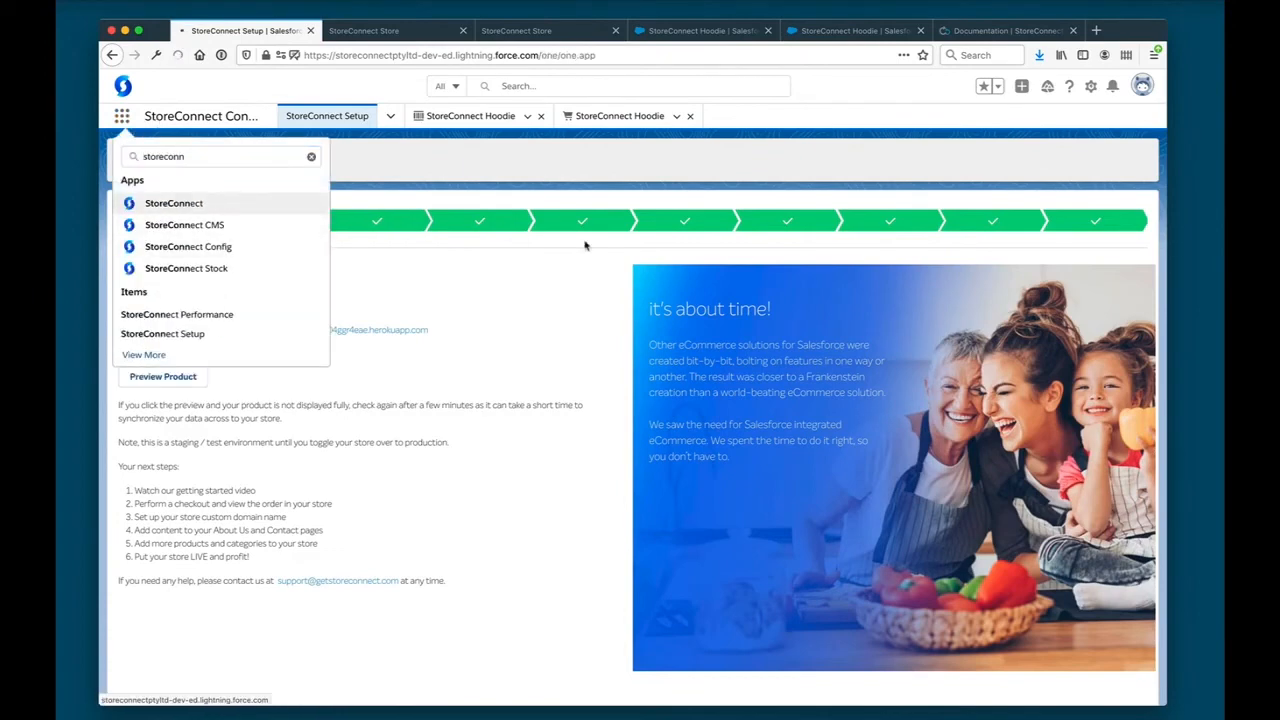
left_click(224, 201)
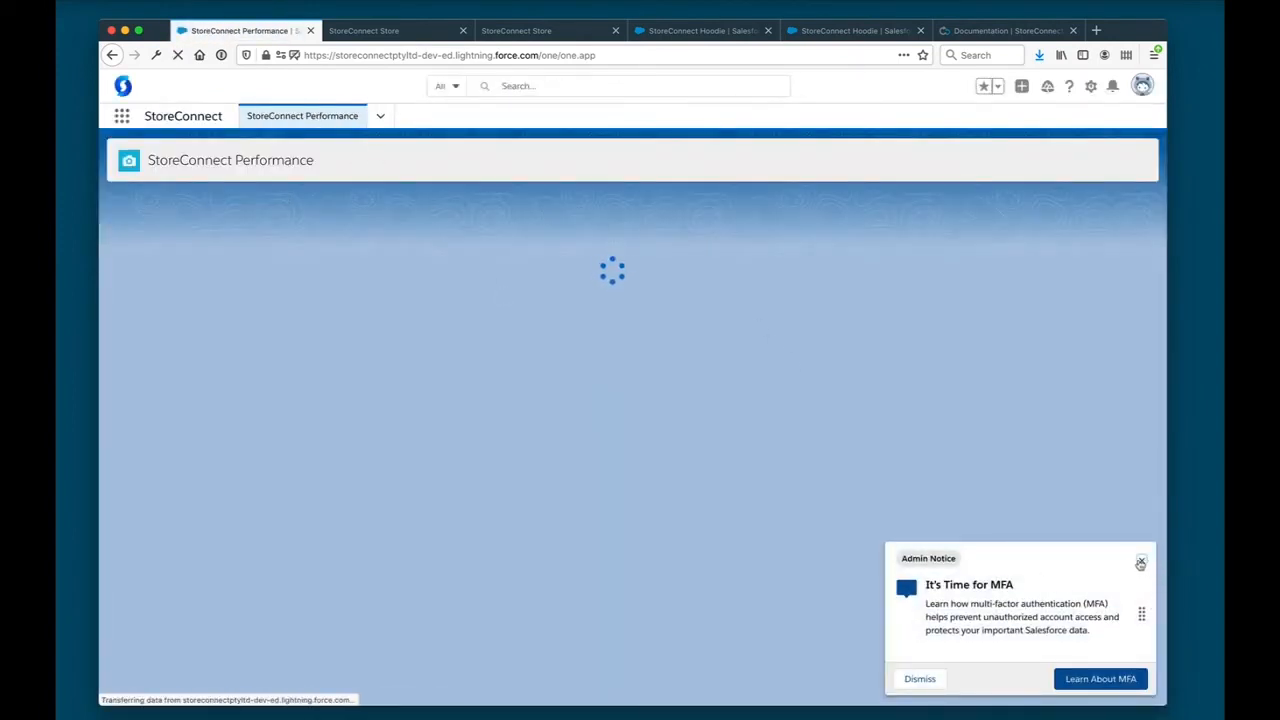
- Close the MFA admin notice and refresh the Performance Dashboard
left_click(1141, 563)
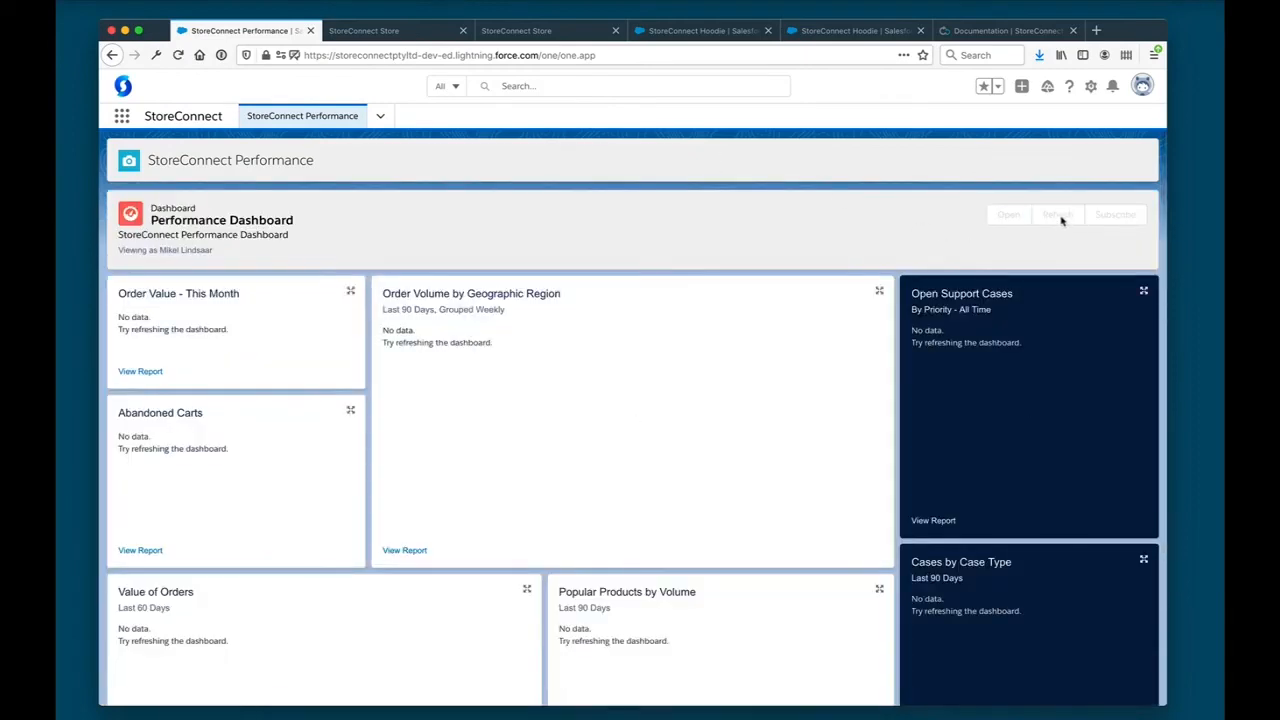
left_click(1058, 216)
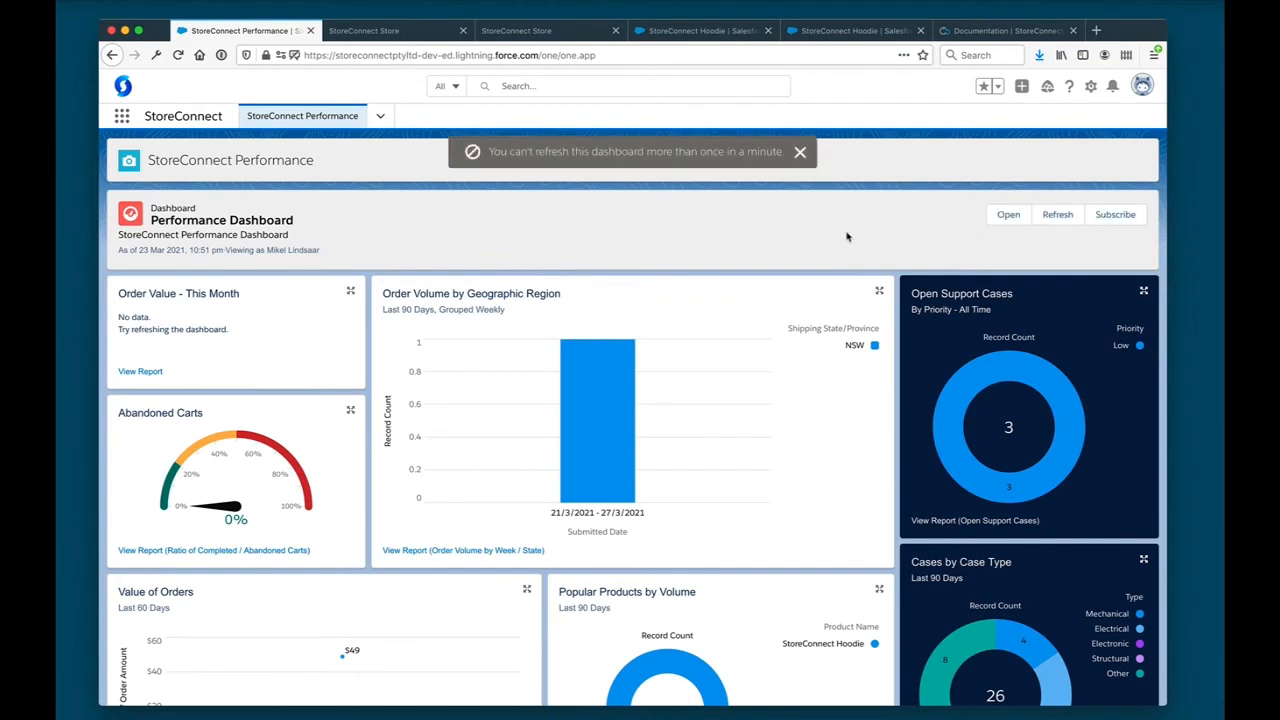
left_click(800, 153)
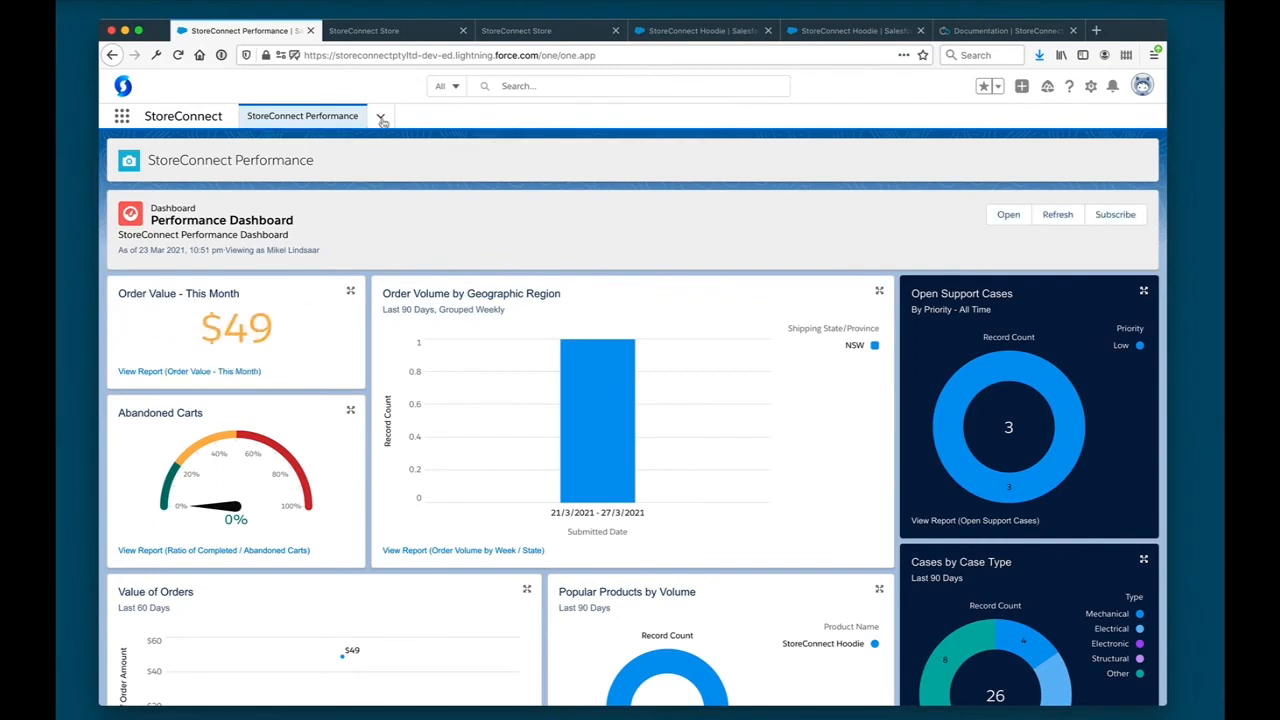
- Show the All Draft Orders list in Orders and open the hoodie order's record
left_click(381, 119)
left_click(337, 174)
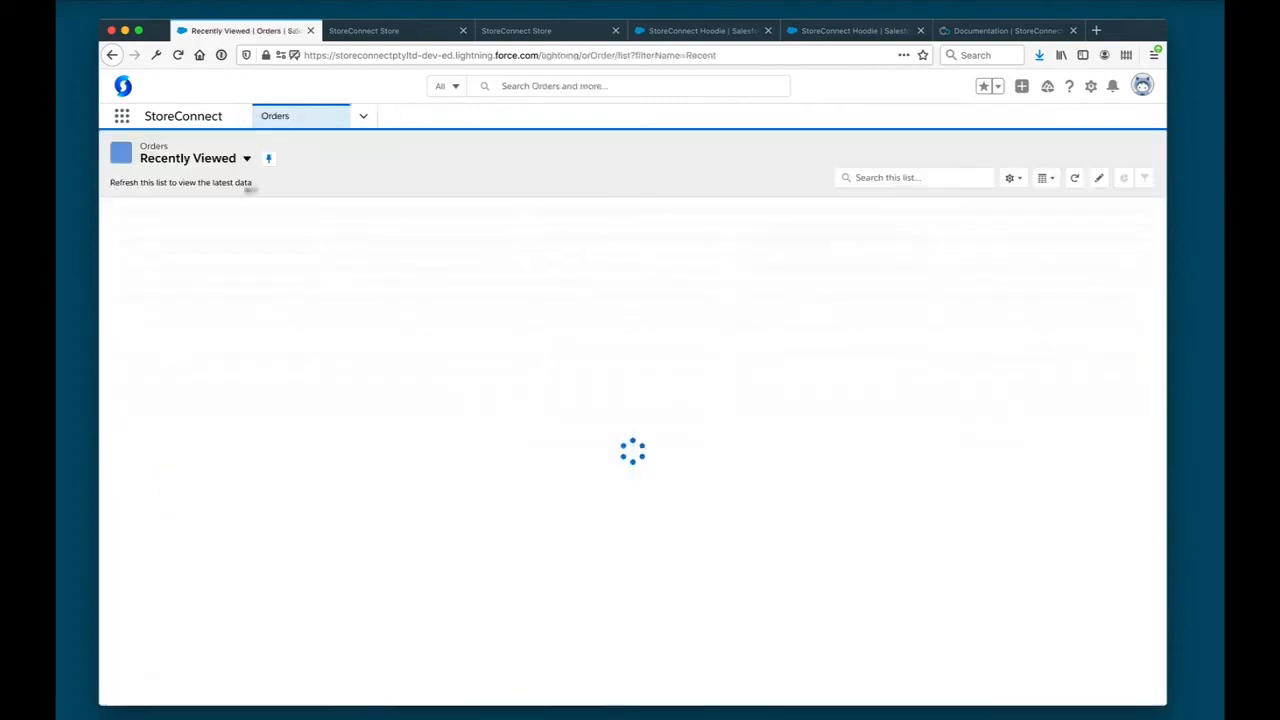
left_click(225, 163)
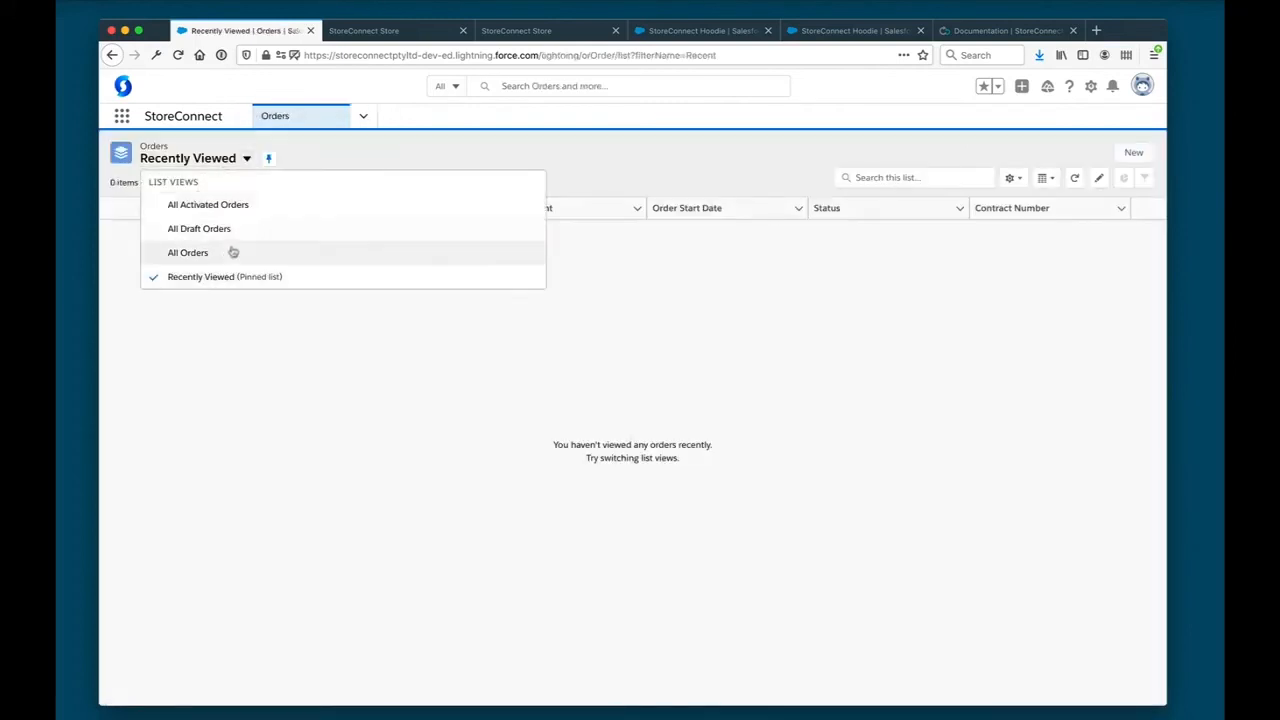
left_click(250, 234)
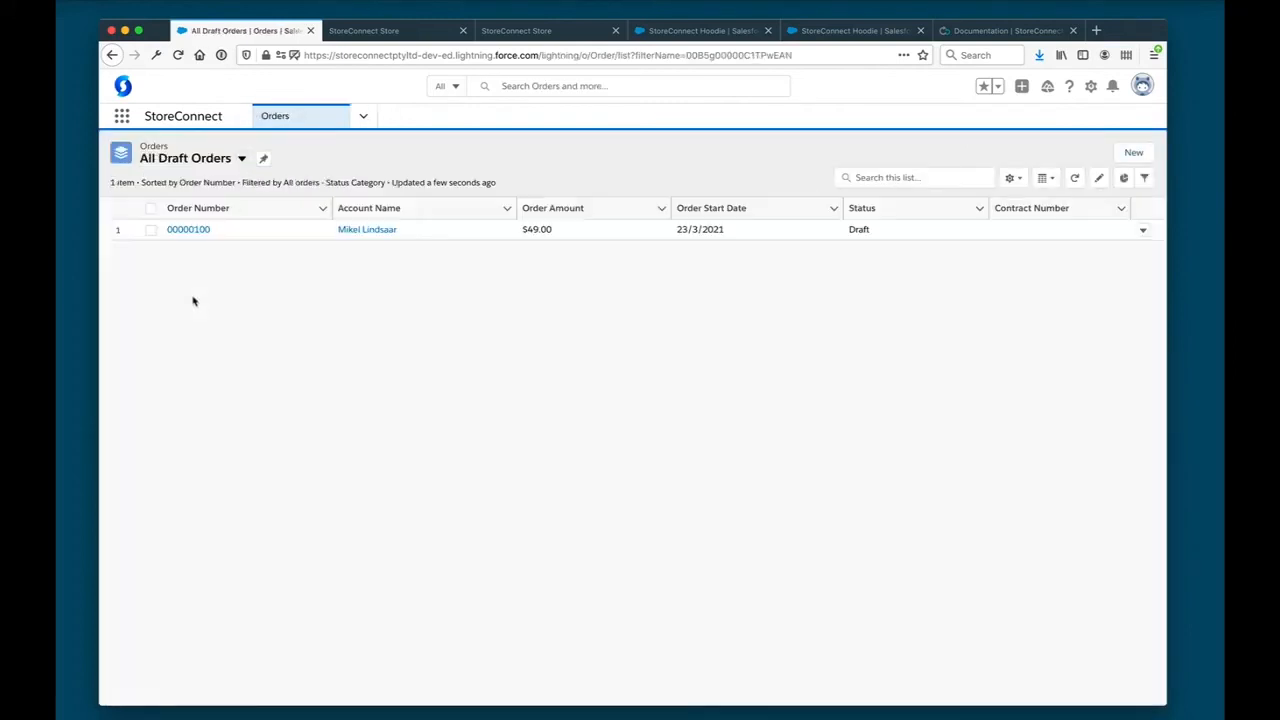
left_click(190, 231)
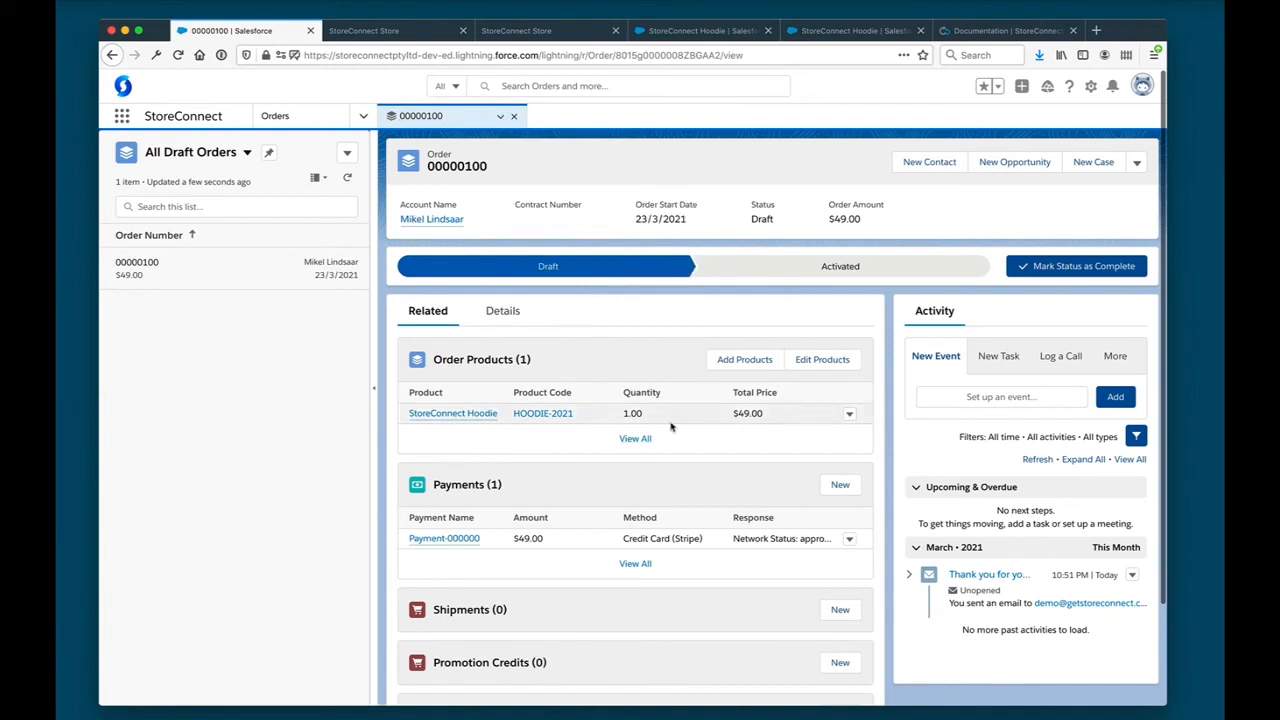
- Review the order's related records and its purchase confirmation email, close the email and return to the order page in the store
scroll(600, 530, "down", 1)
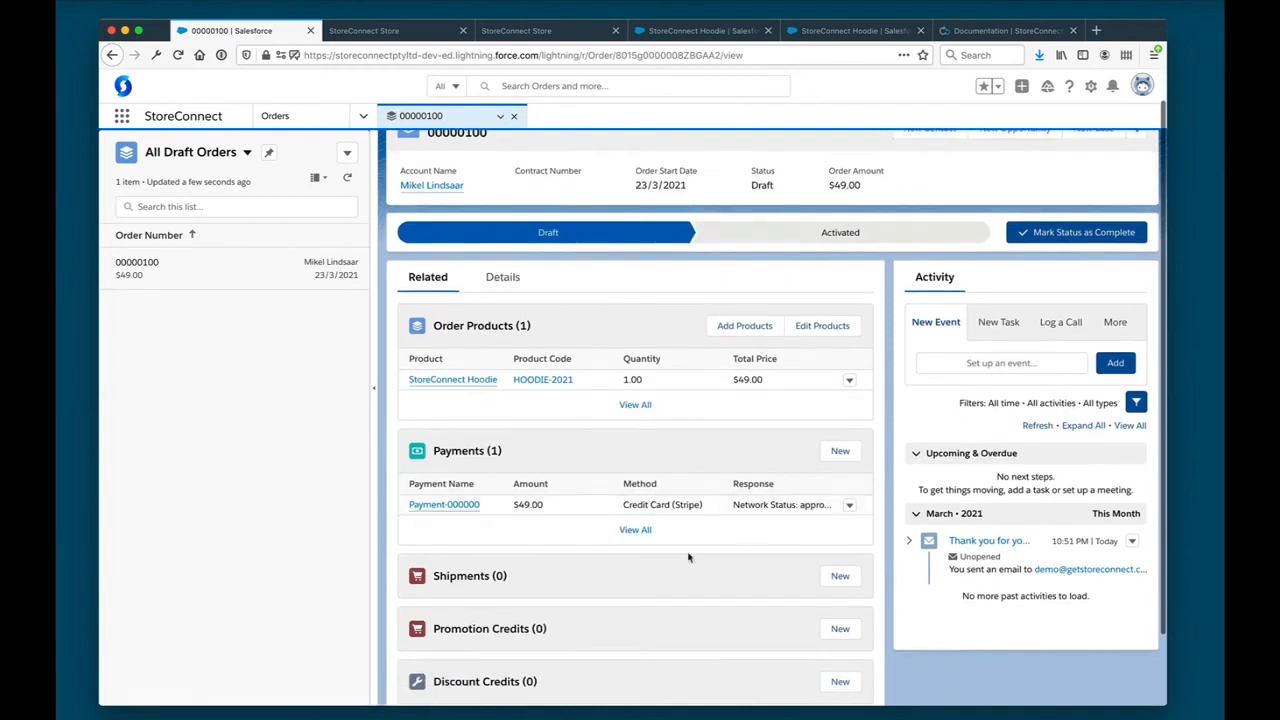
scroll(700, 550, "down", 2)
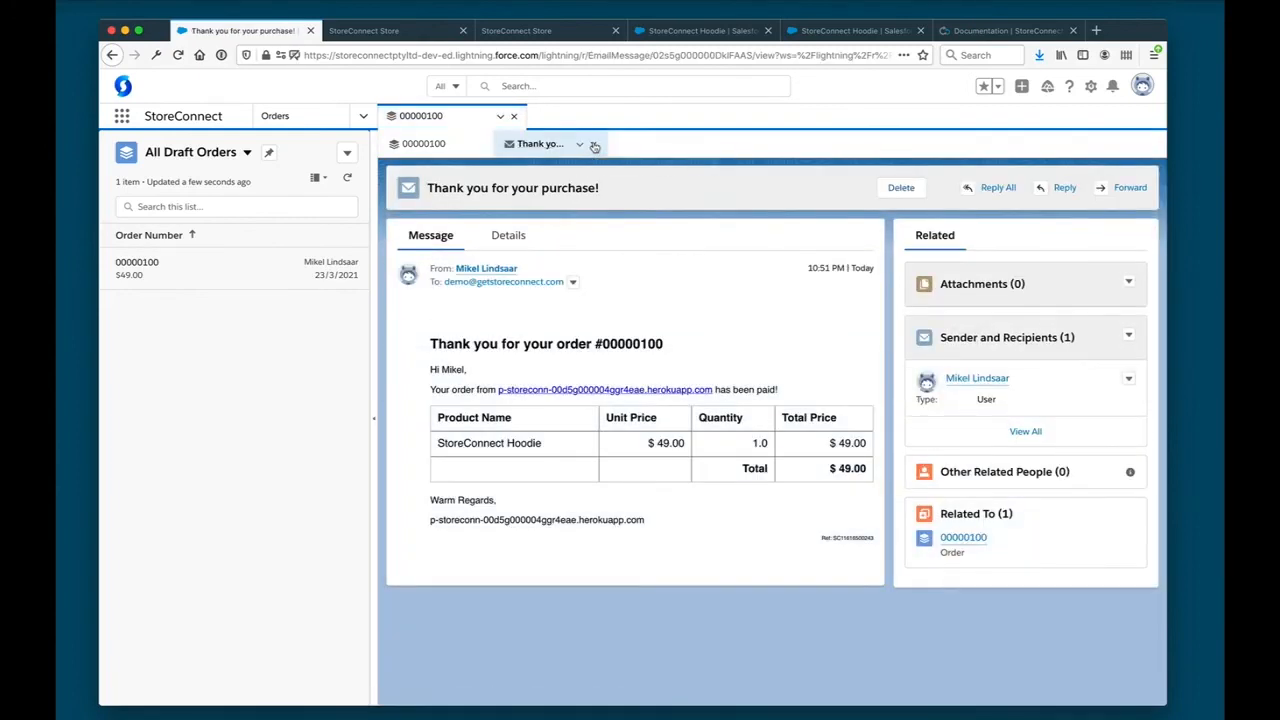
left_click(594, 146)
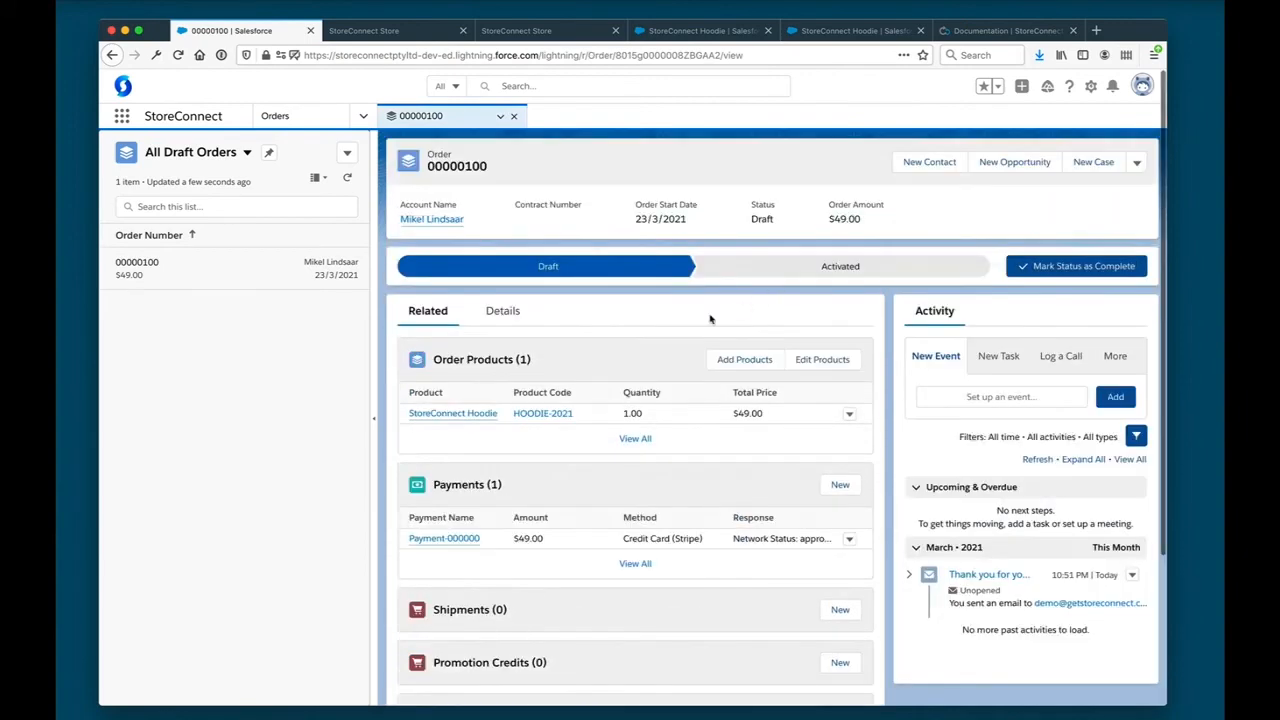
left_click(404, 31)
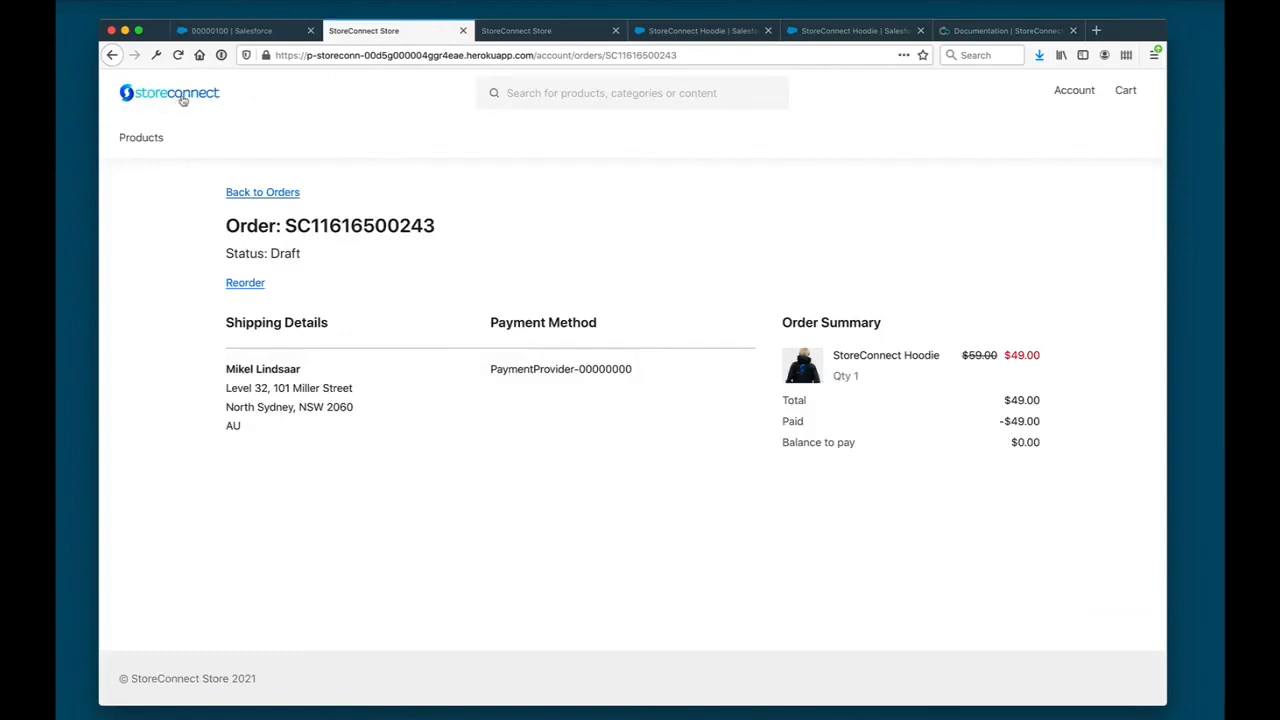
- Return to the order record in Salesforce, search the available apps for "store" and open the StoreConnect Config app
left_click(228, 31)
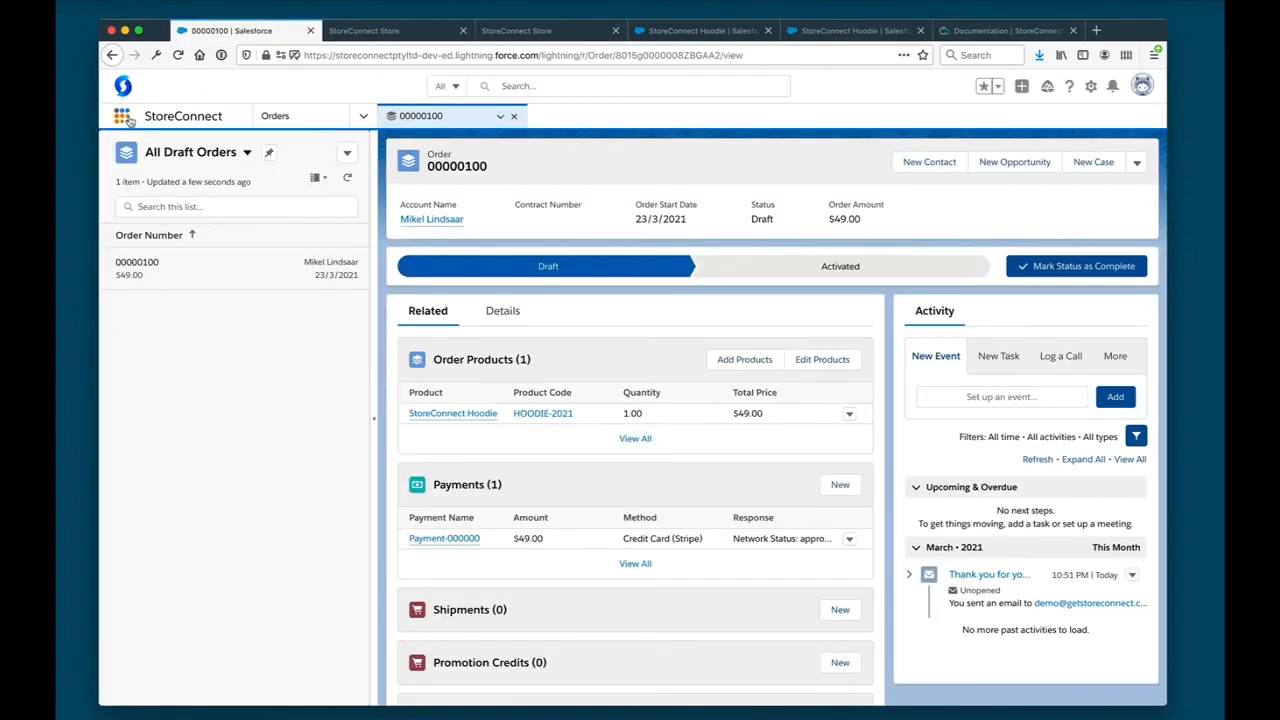
left_click(127, 118)
type("stor")
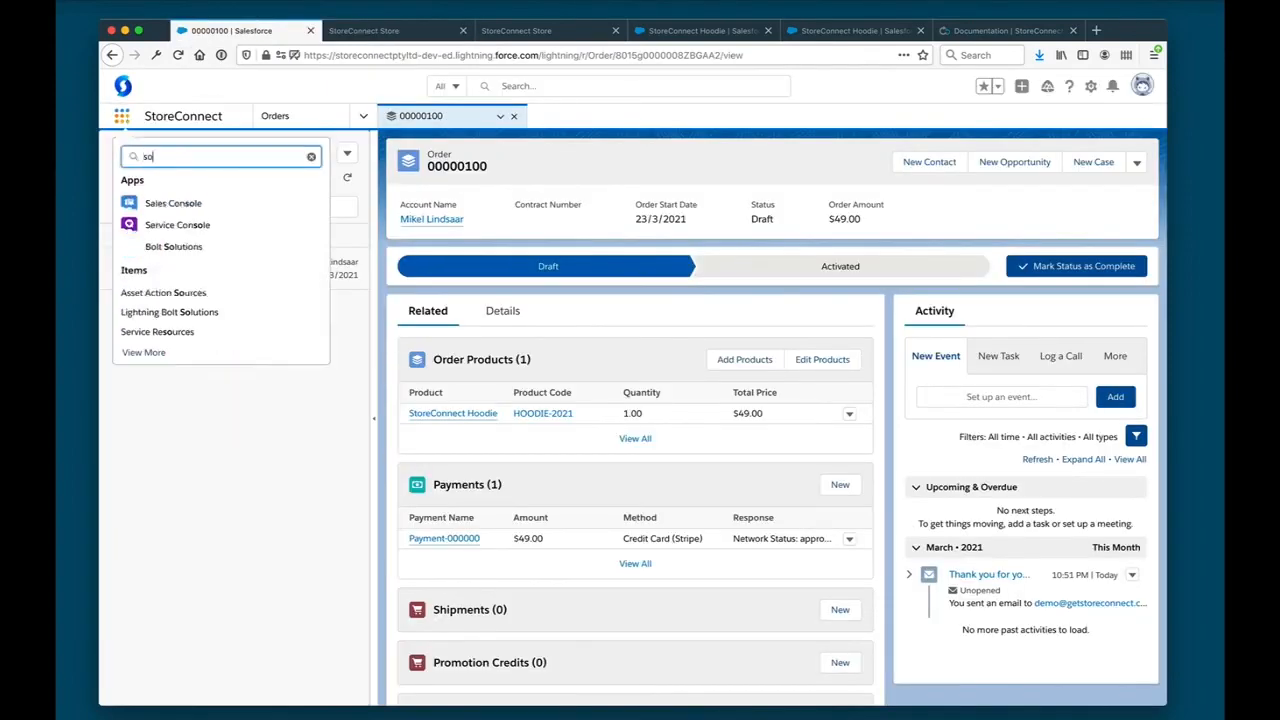
type("e")
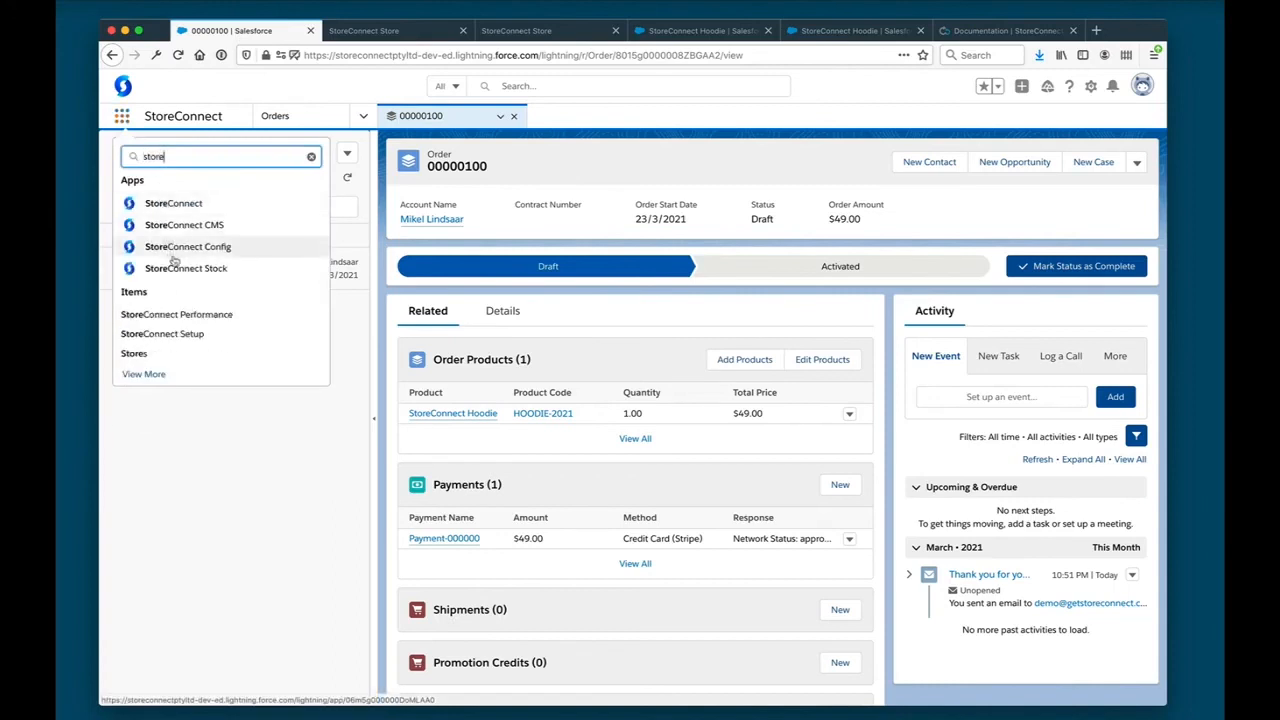
key("Down")
key("Return")
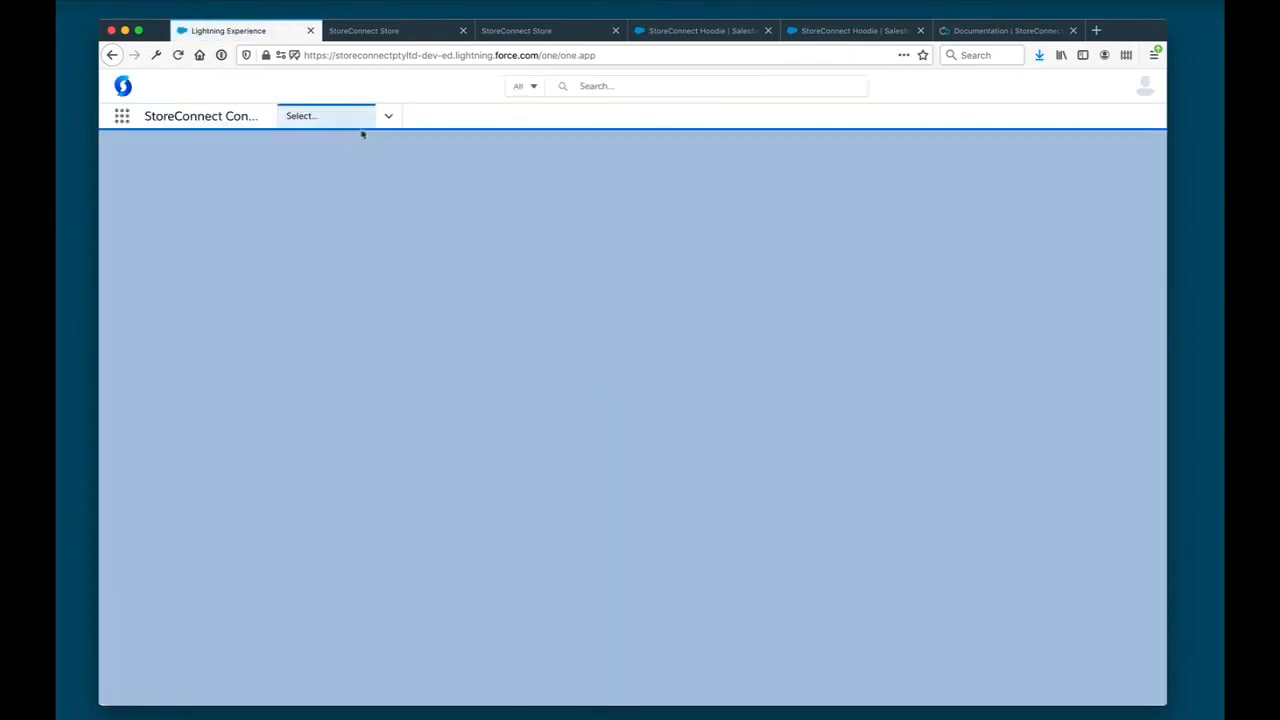
- Show the Stores list in StoreConnect Config and open the StoreConnect Store record
left_click(390, 116)
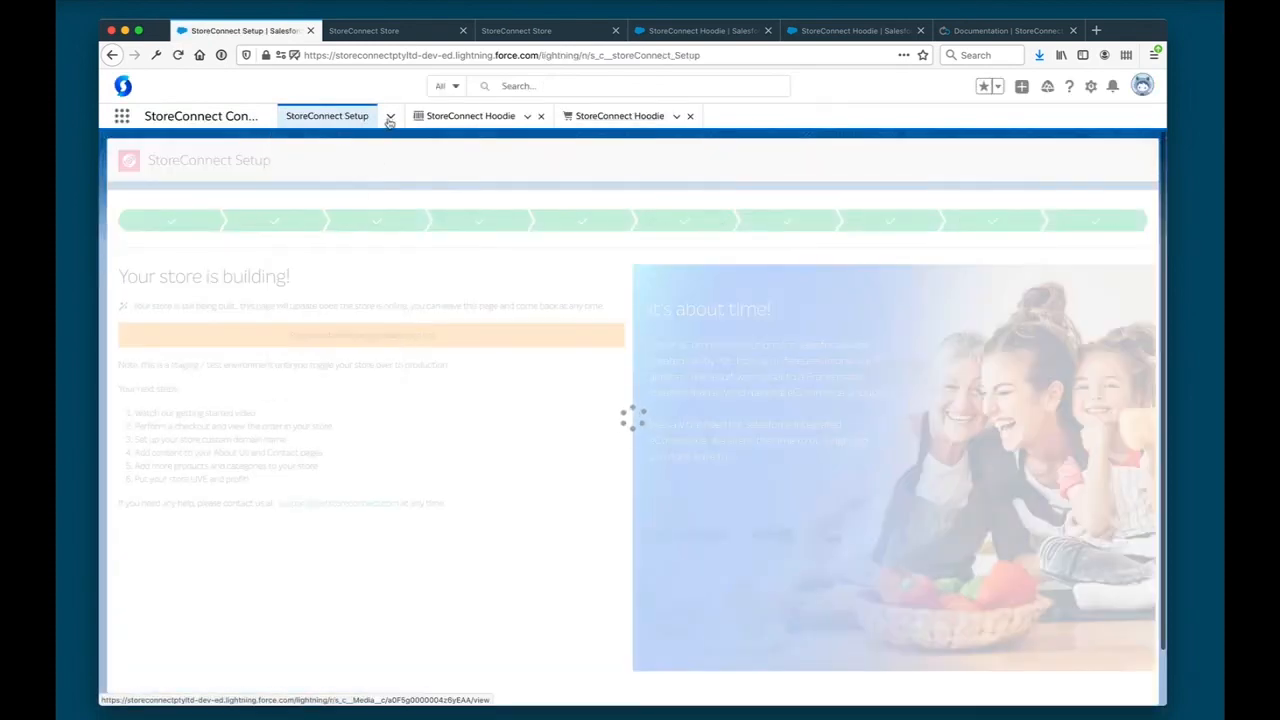
left_click(390, 118)
left_click(318, 175)
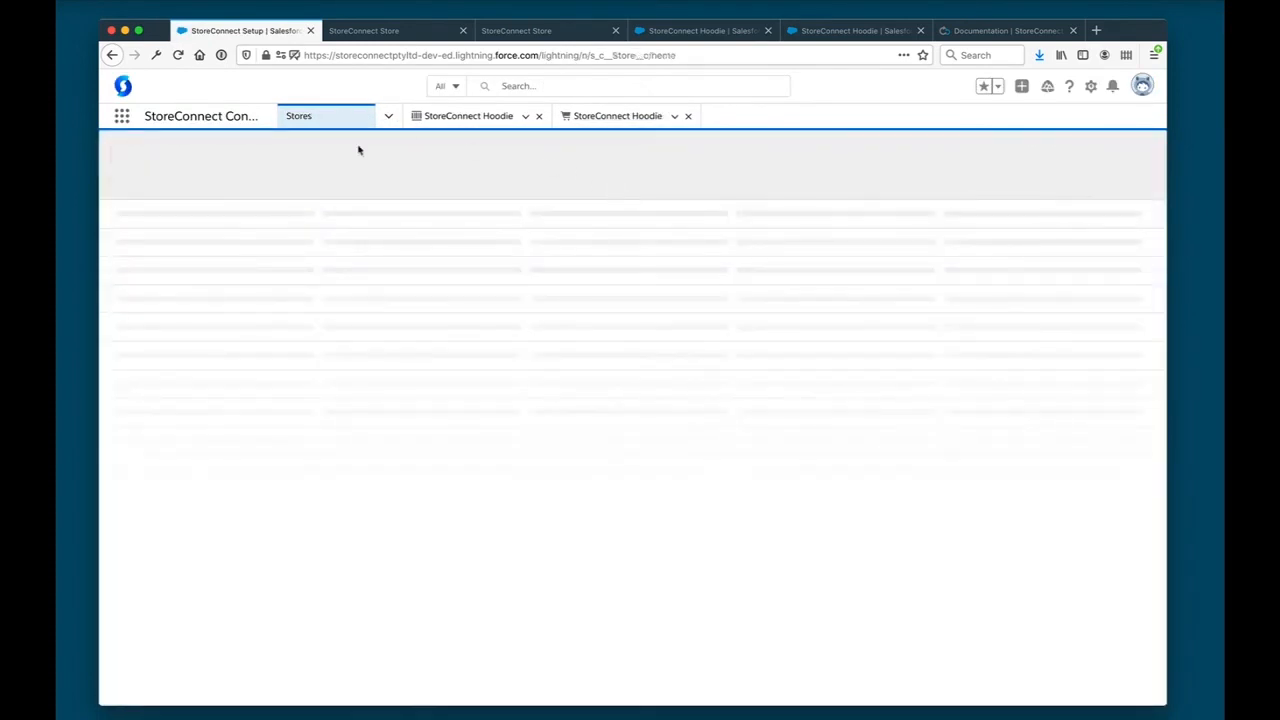
left_click(200, 230)
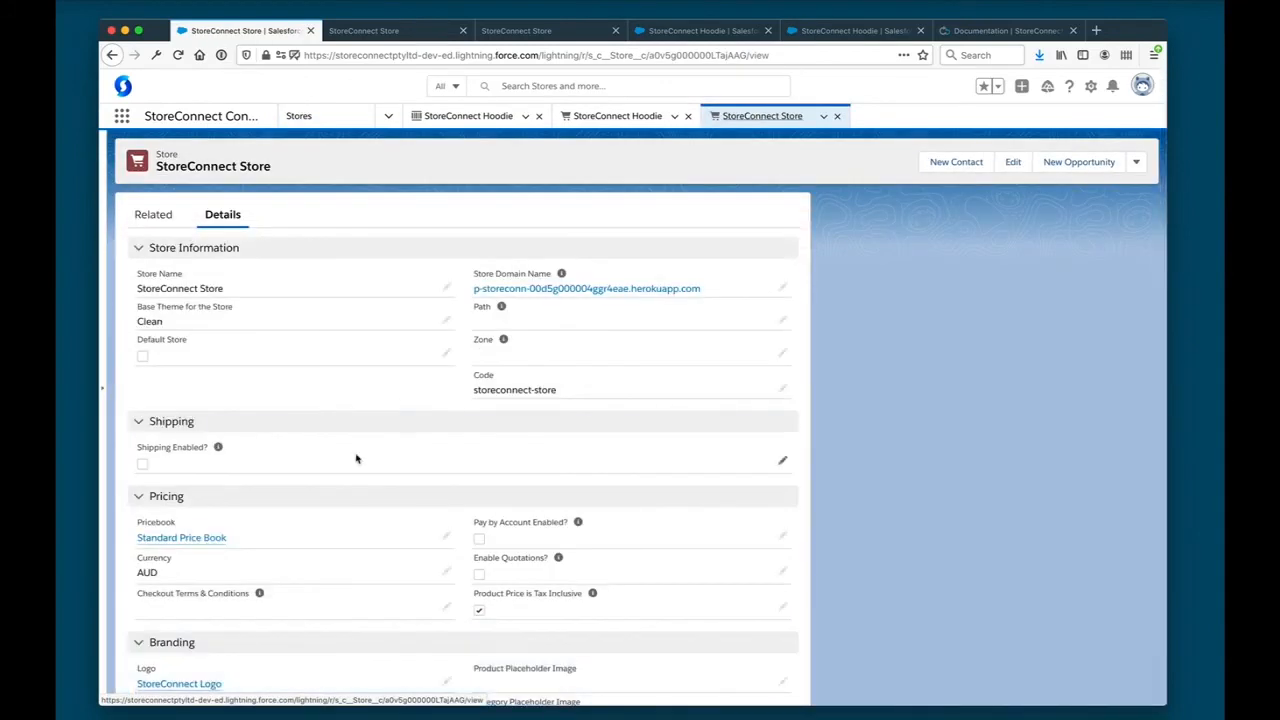
- Add a .Logo_image rule with max-width: 200px below the :root block in the store's Custom Styles and save the record
scroll(356, 458, "down", 7)
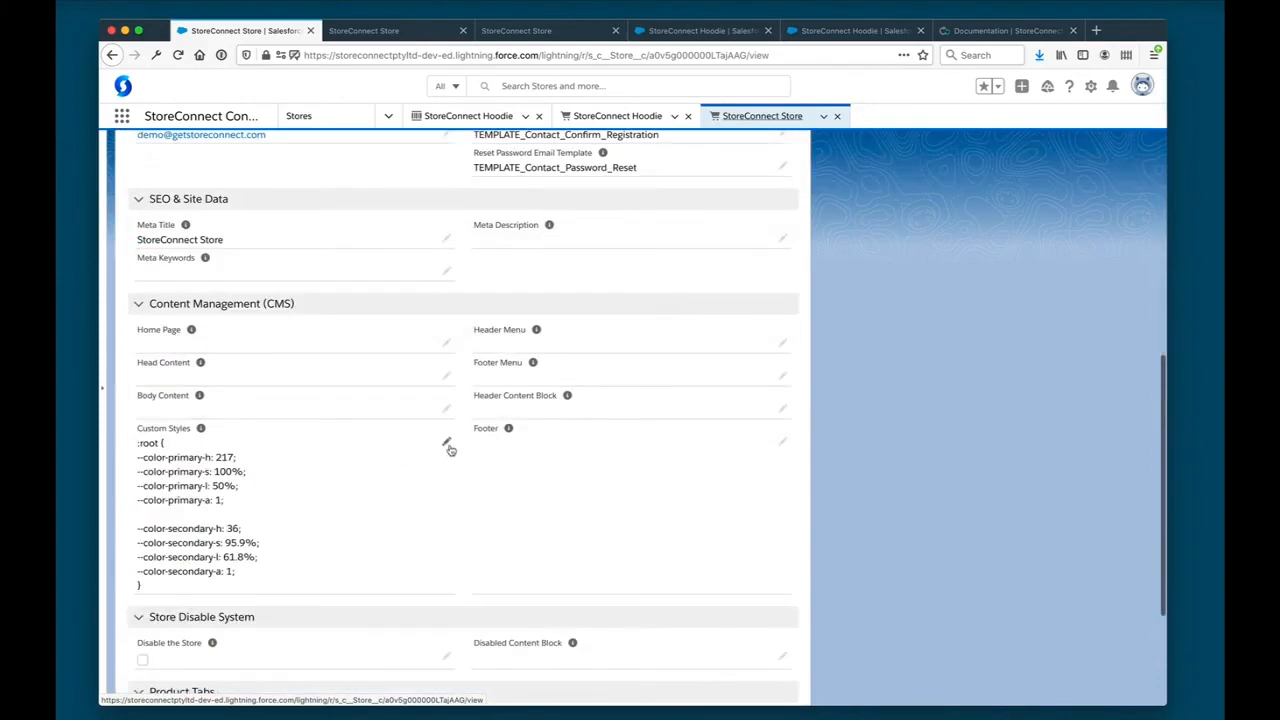
left_click(447, 444)
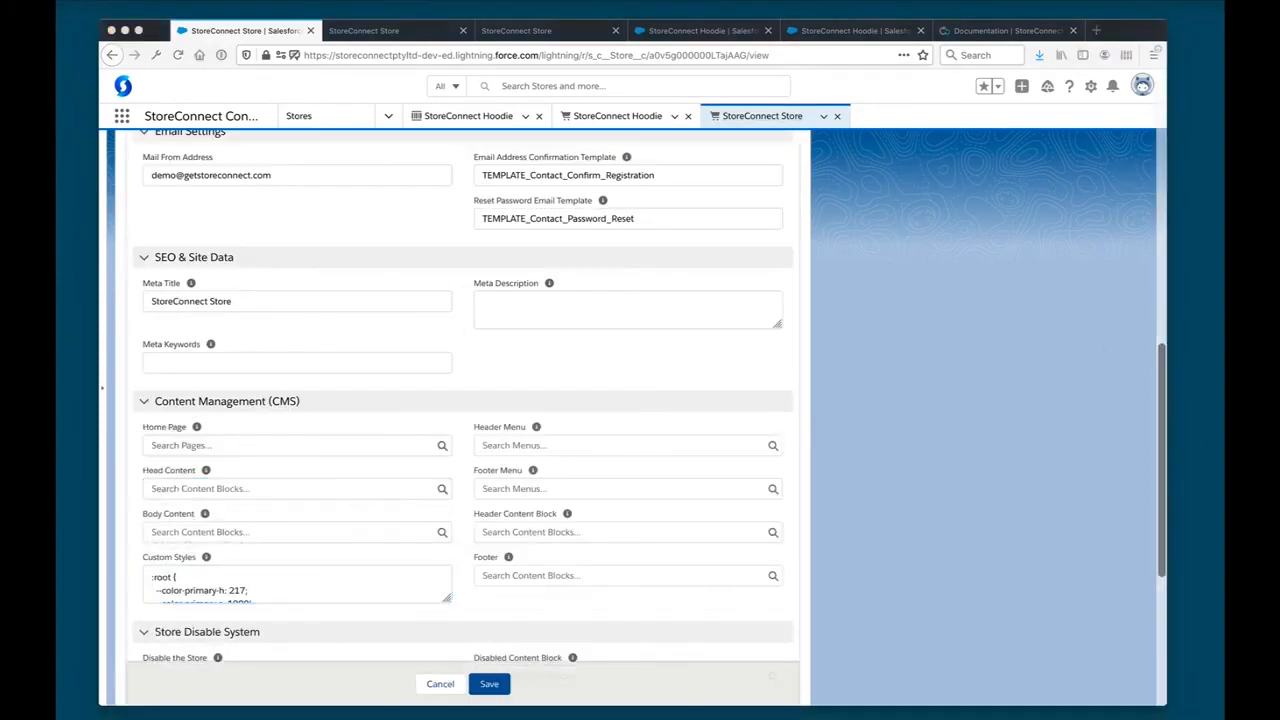
left_click(395, 588)
scroll(500, 588, "down", 2)
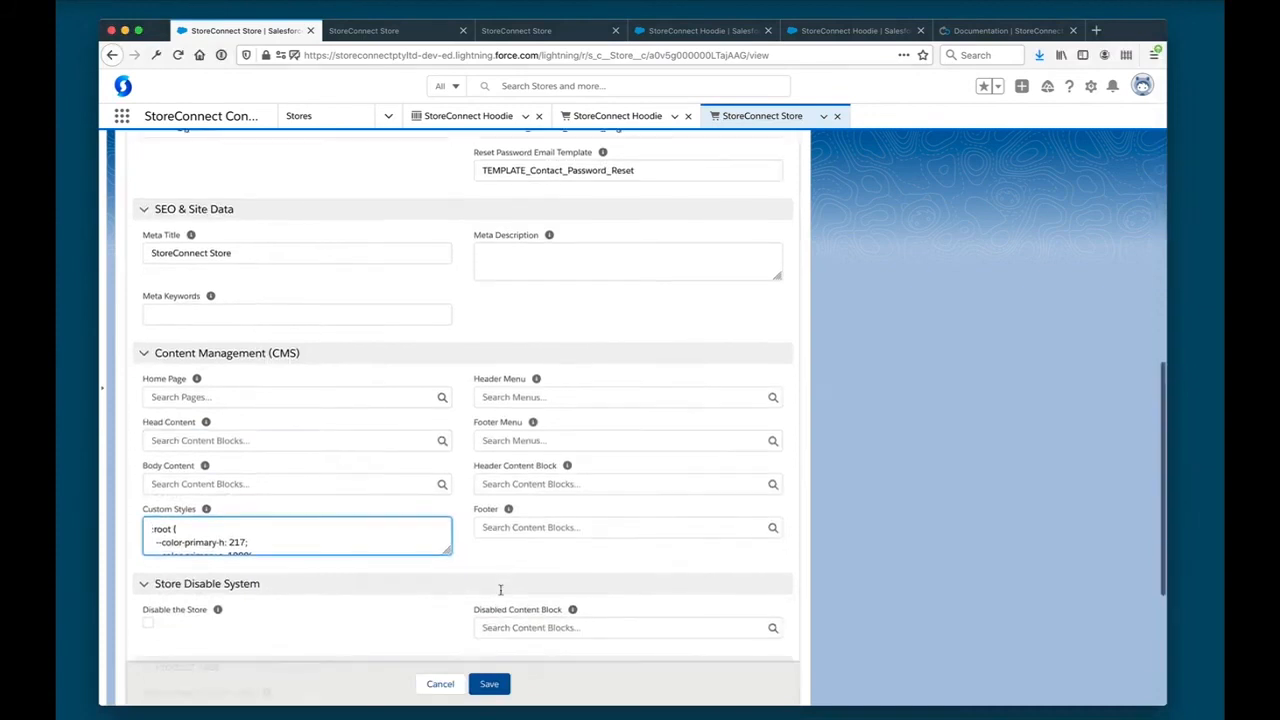
left_click_drag(445, 412, 447, 607)
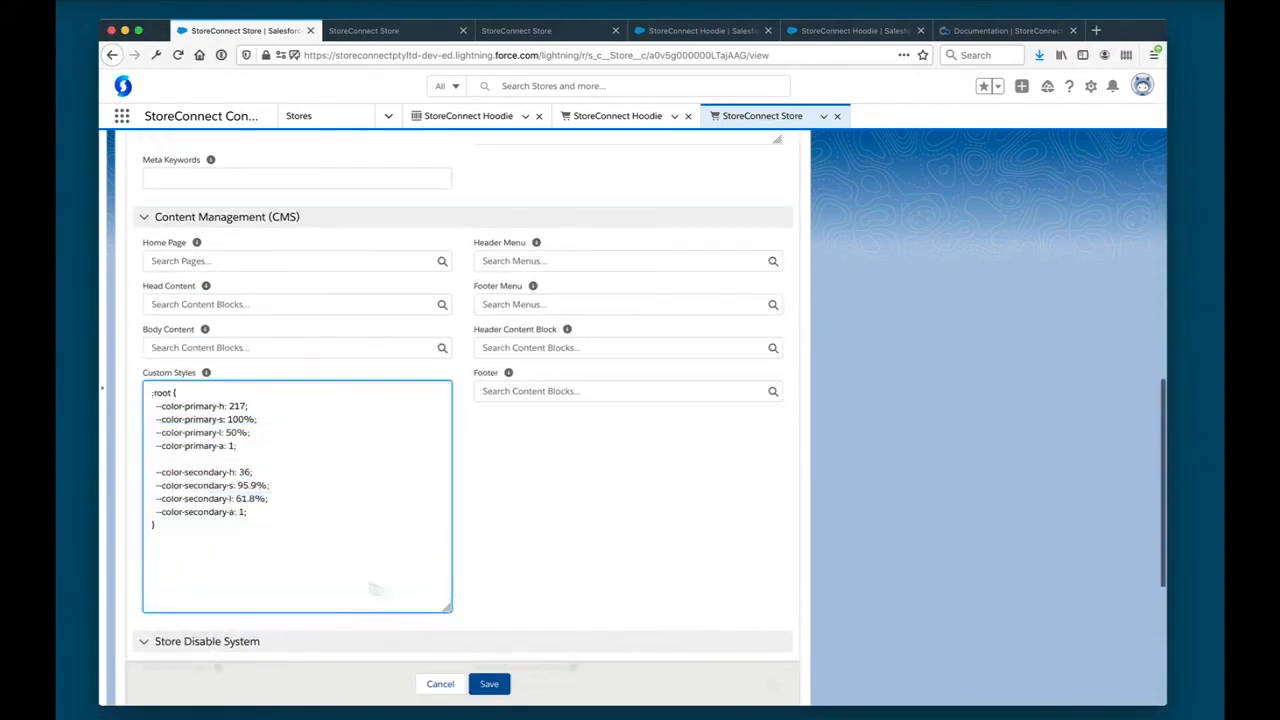
type(".Logo_image {   max-width: 200px; }")
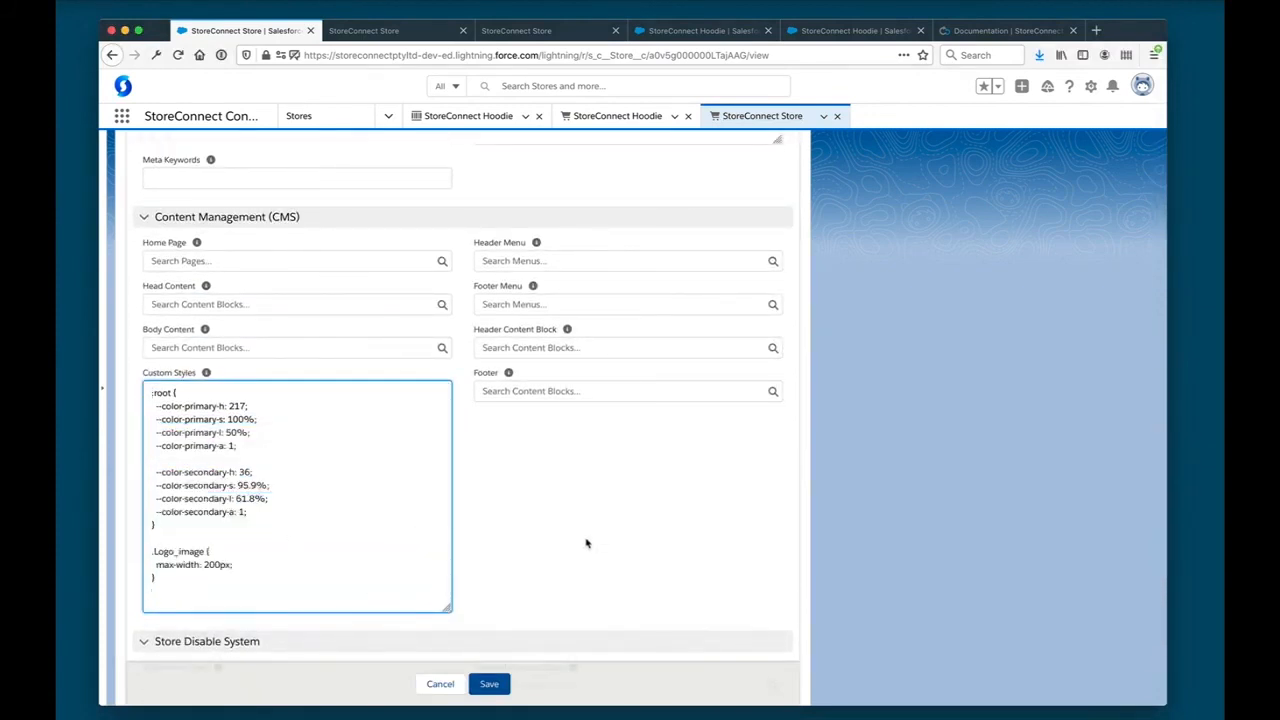
scroll(457, 560, "down", 2)
left_click(489, 683)
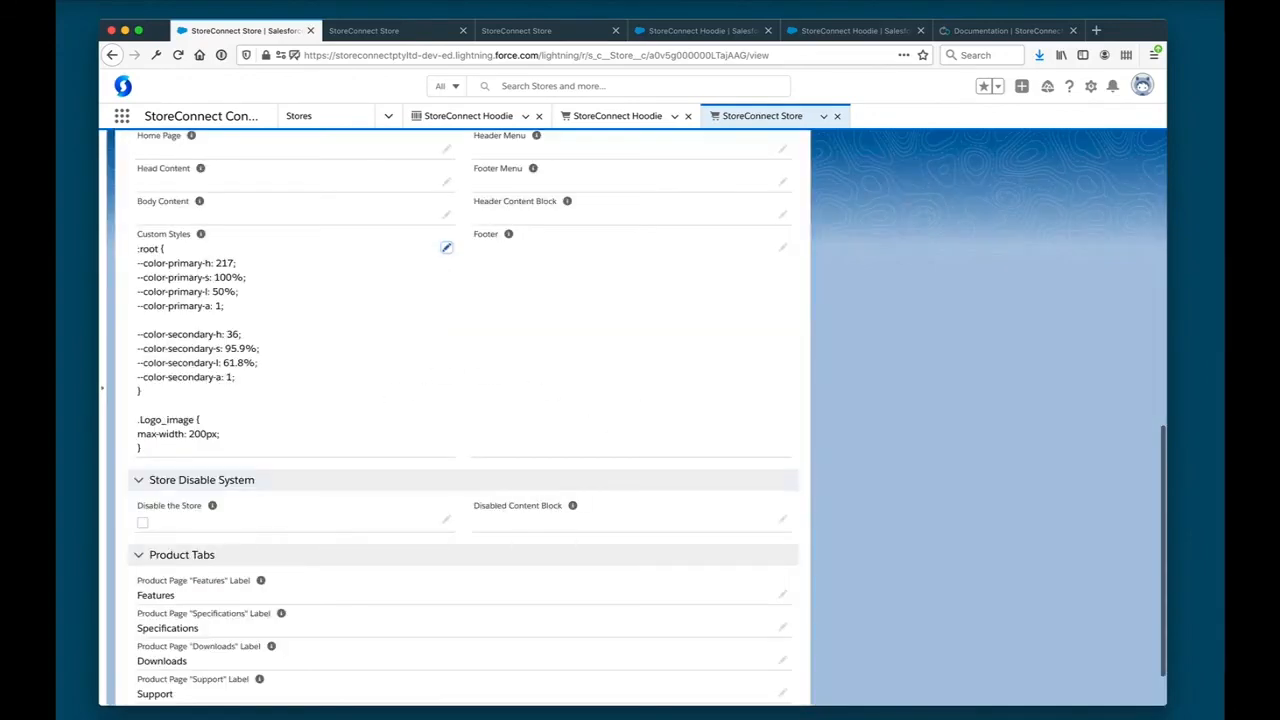
- Examine the store record's detail sections, from store information, shipping, pricing and branding to email, SEO, content management and product tabs
scroll(543, 323, "up", 15)
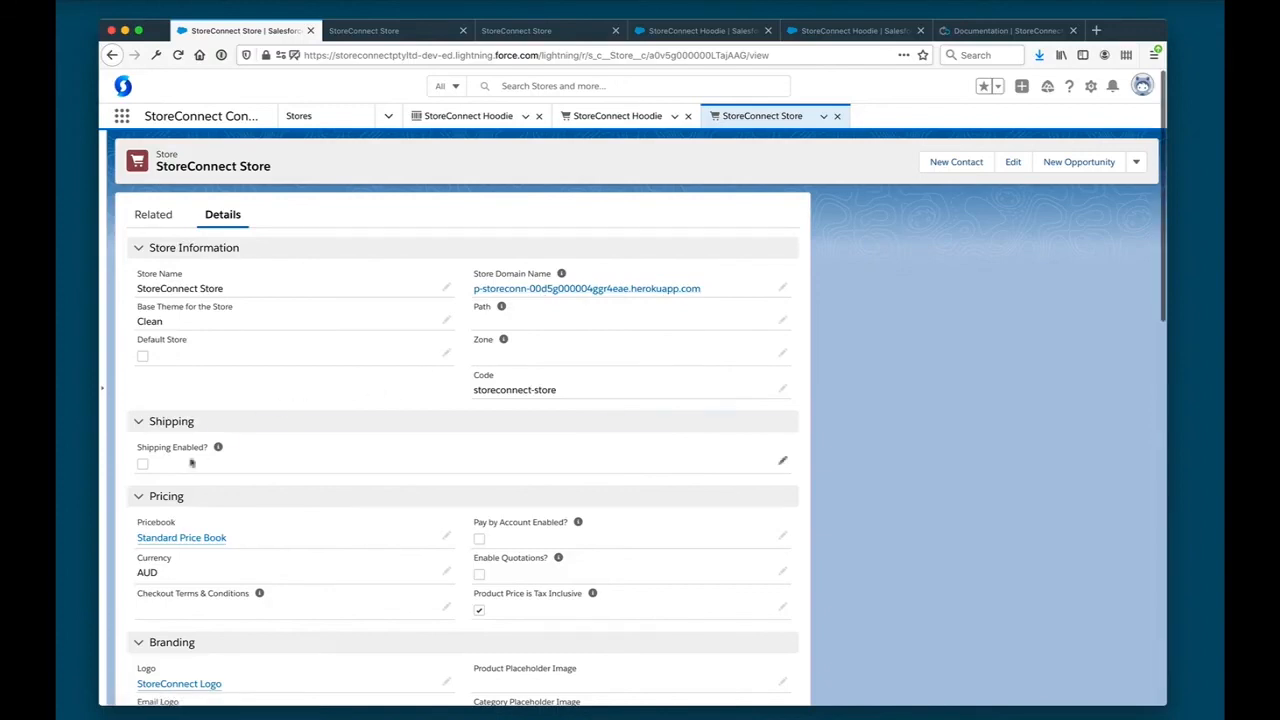
scroll(186, 457, "down", 3)
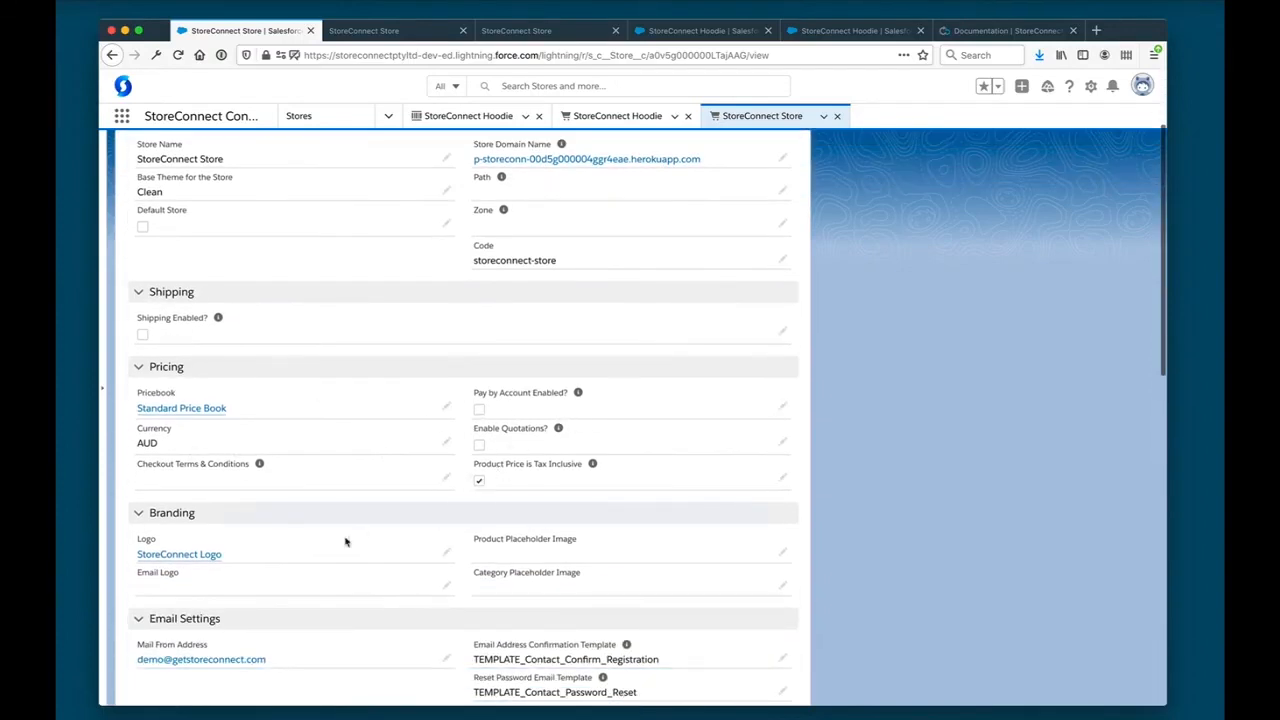
scroll(345, 541, "down", 3)
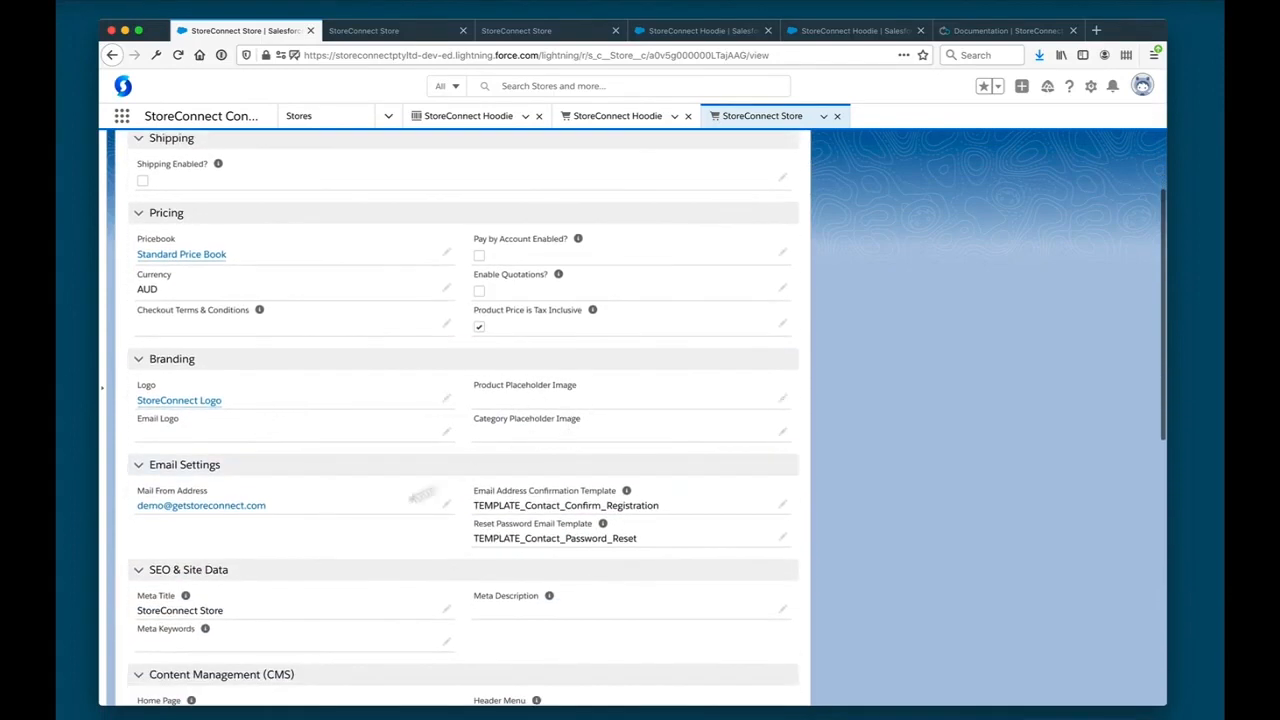
scroll(366, 523, "down", 4)
scroll(394, 483, "down", 3)
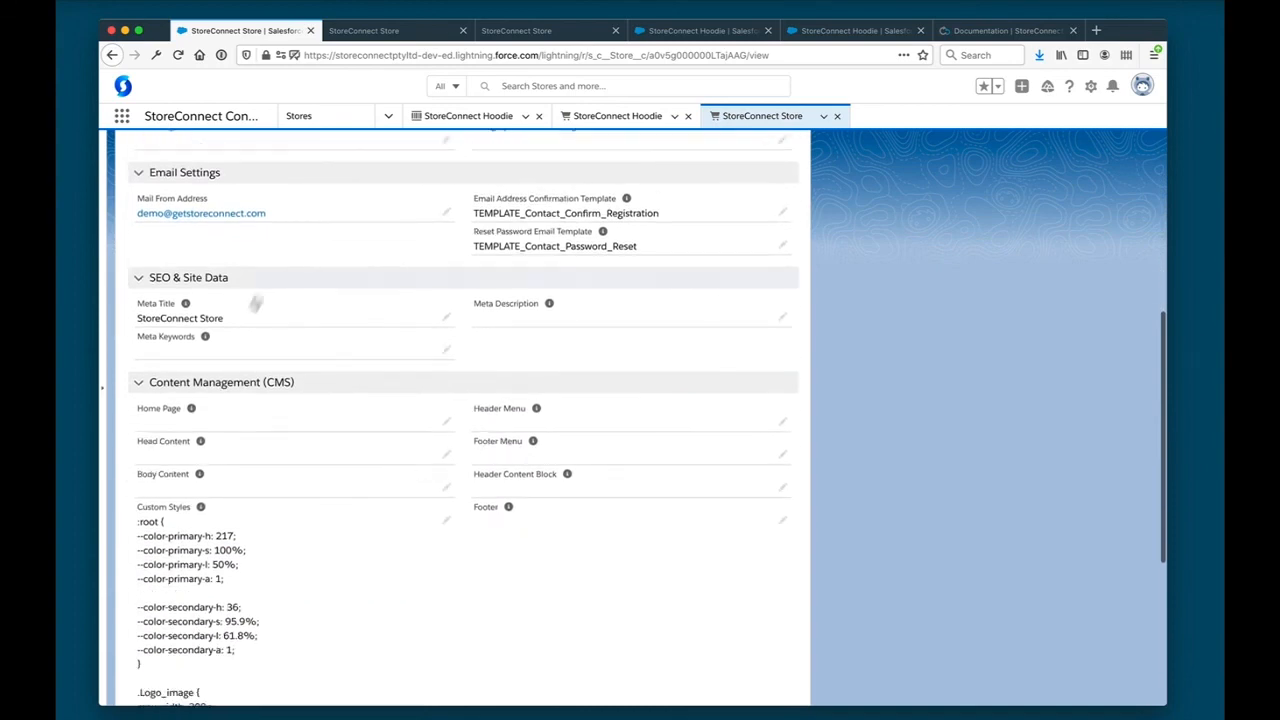
scroll(426, 617, "down", 2)
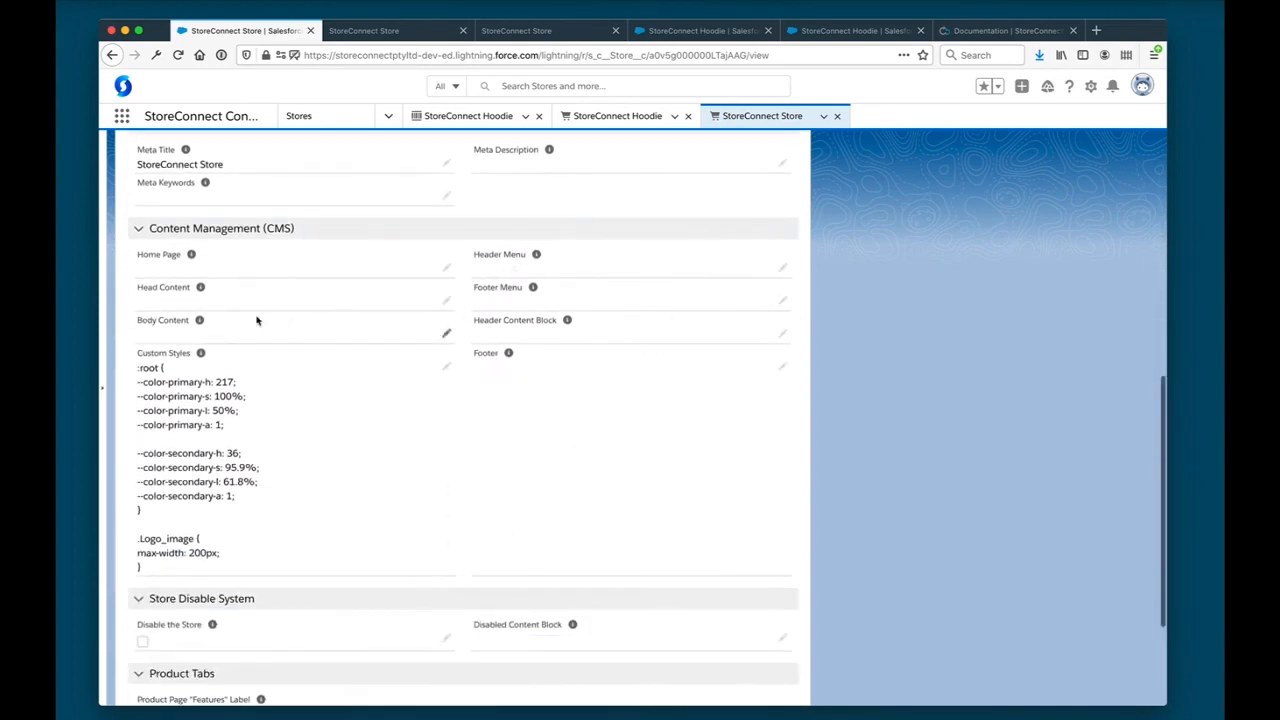
scroll(256, 320, "down", 4)
scroll(256, 320, "up", 10)
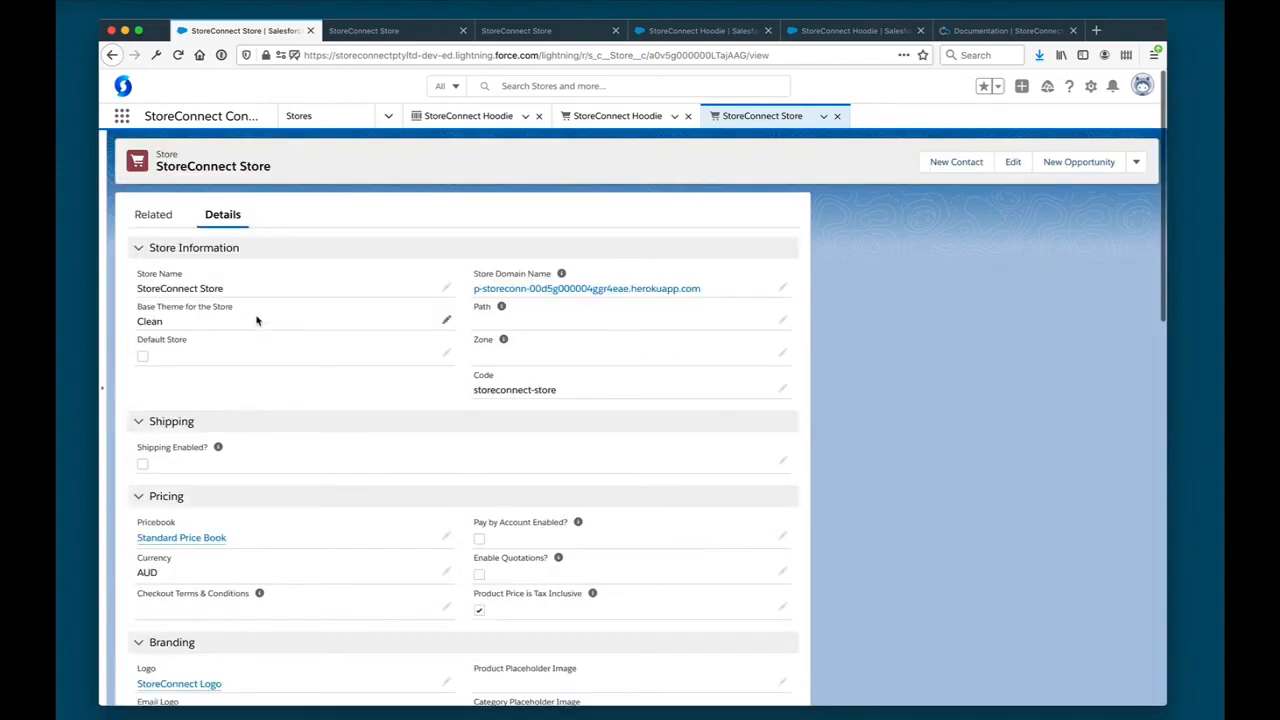
- Review the store's related lists for transactional emails, payment providers, shipping providers, shipping rates and campaigns
left_click(154, 214)
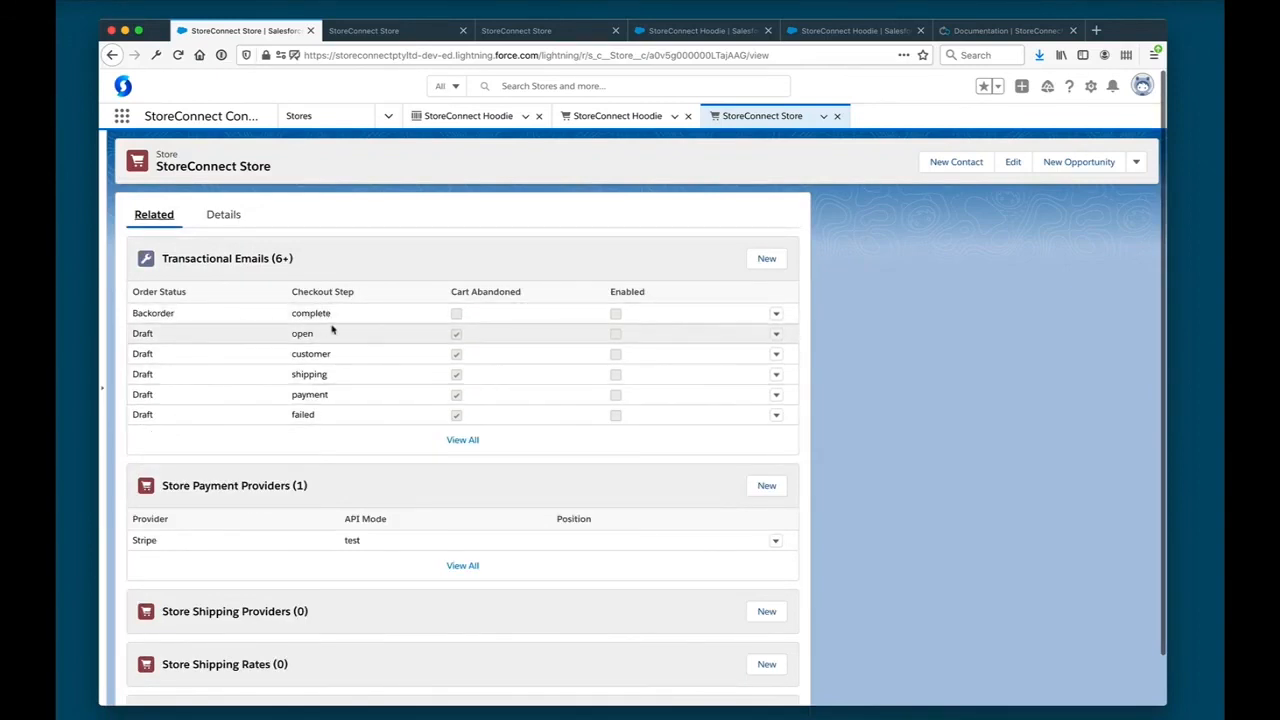
scroll(305, 366, "down", 1)
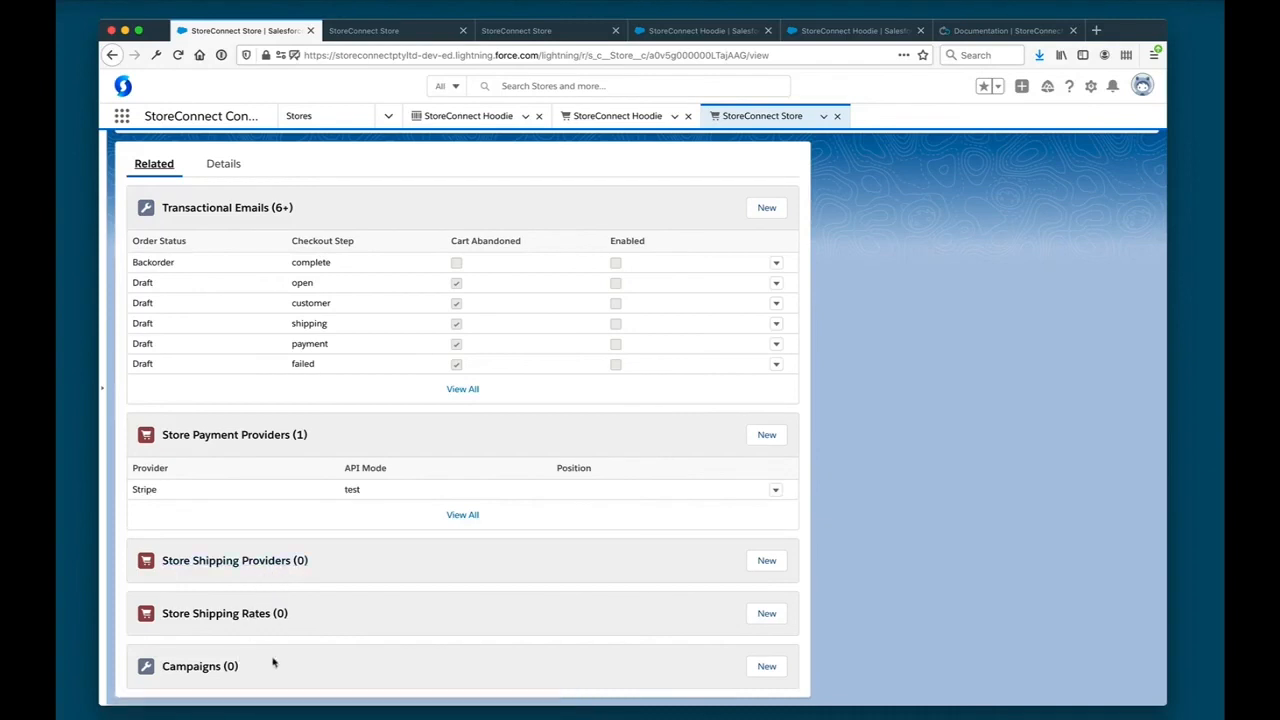
scroll(285, 422, "up", 2)
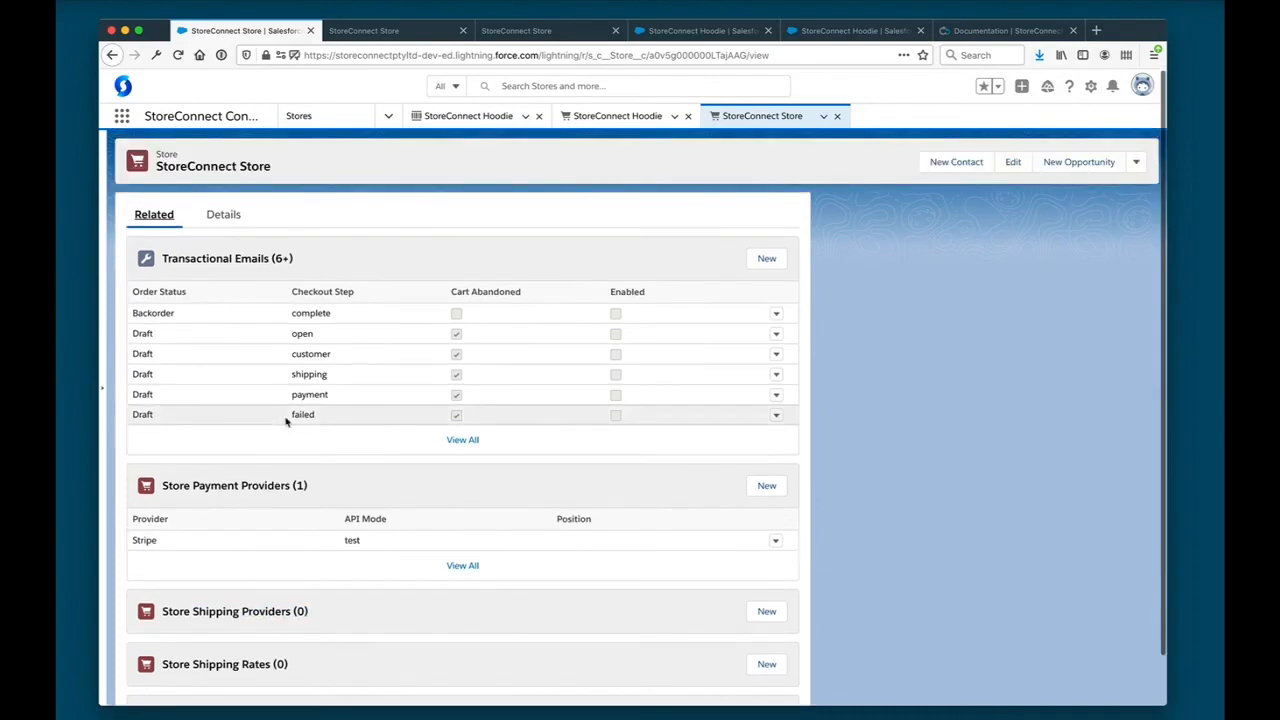
left_click(388, 116)
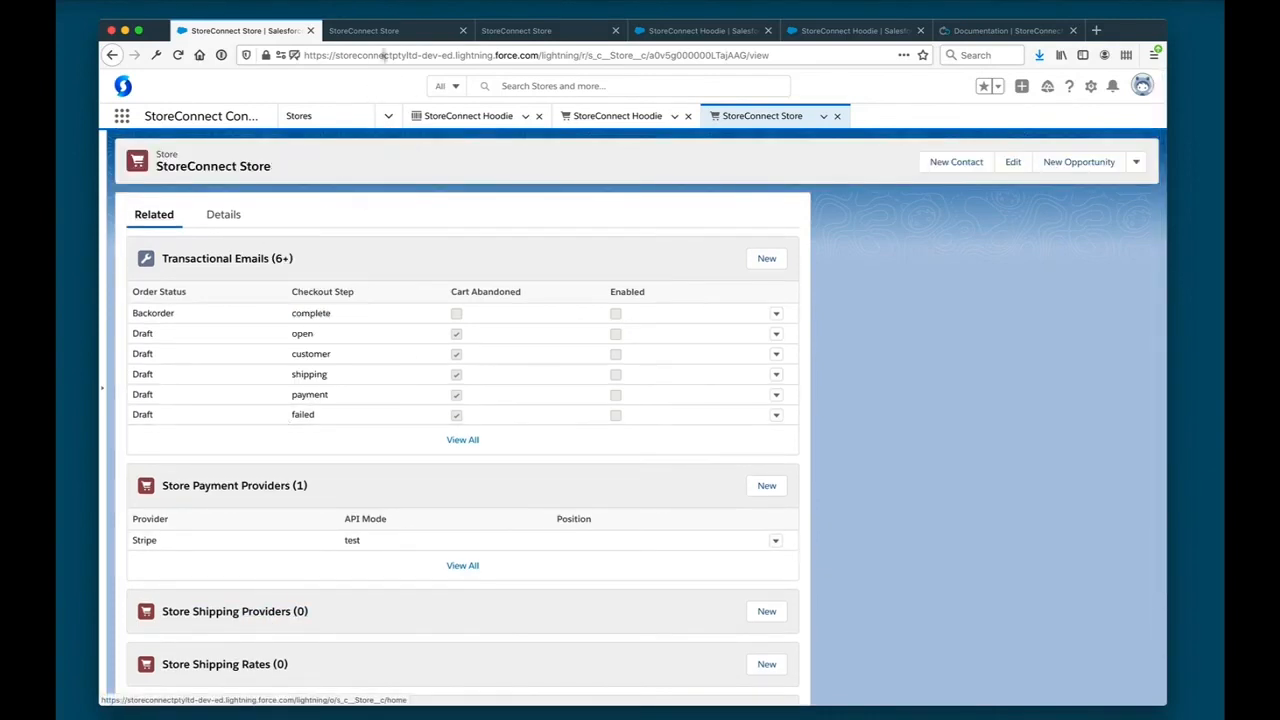
- Return to the order page in the online store and reload it
left_click(389, 31)
key("super+r")
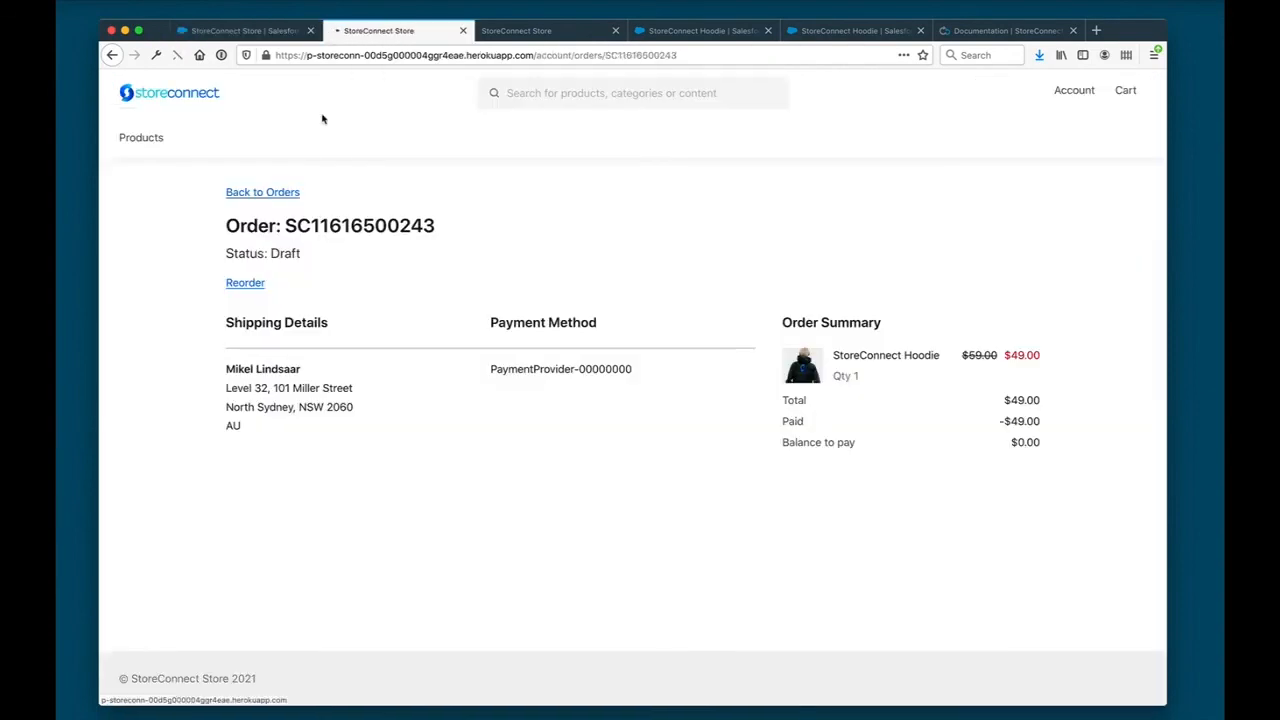